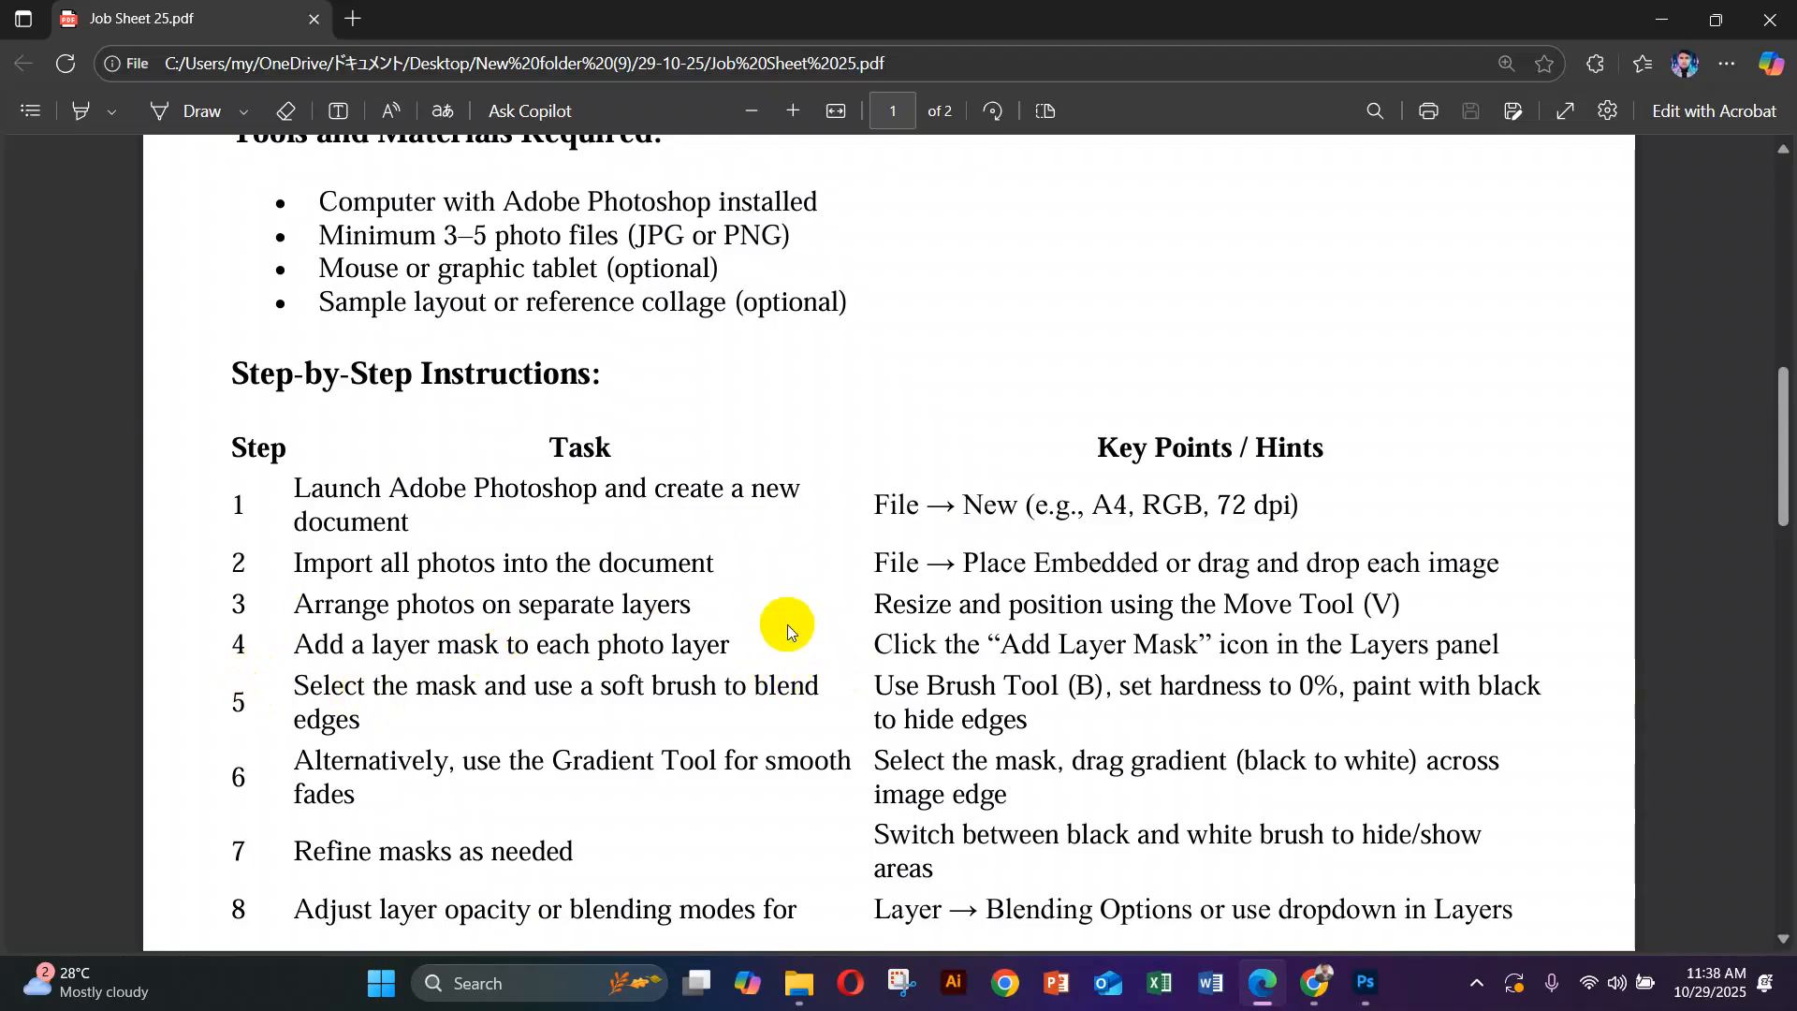
Read through the job sheet's step-by-step collage instructions, sample image, performance criteria and required materials
drag(1206, 653, 1179, 652)
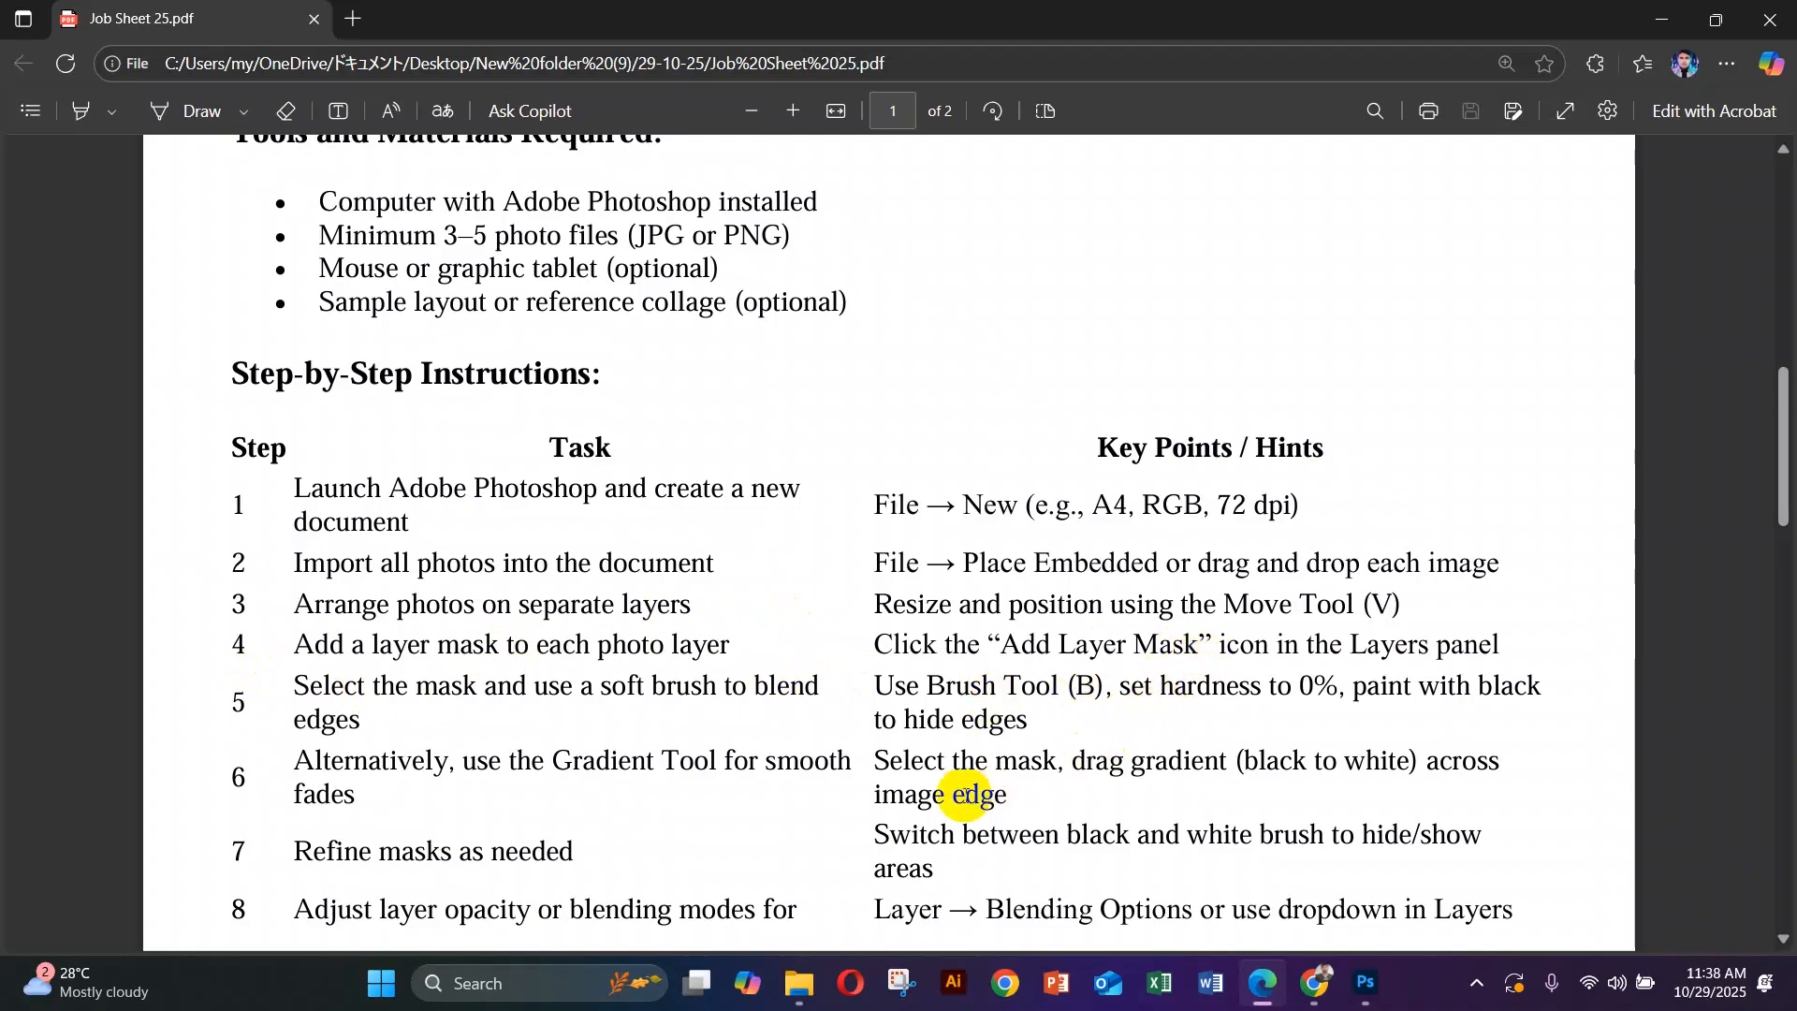
scroll(1058, 784, down, 1)
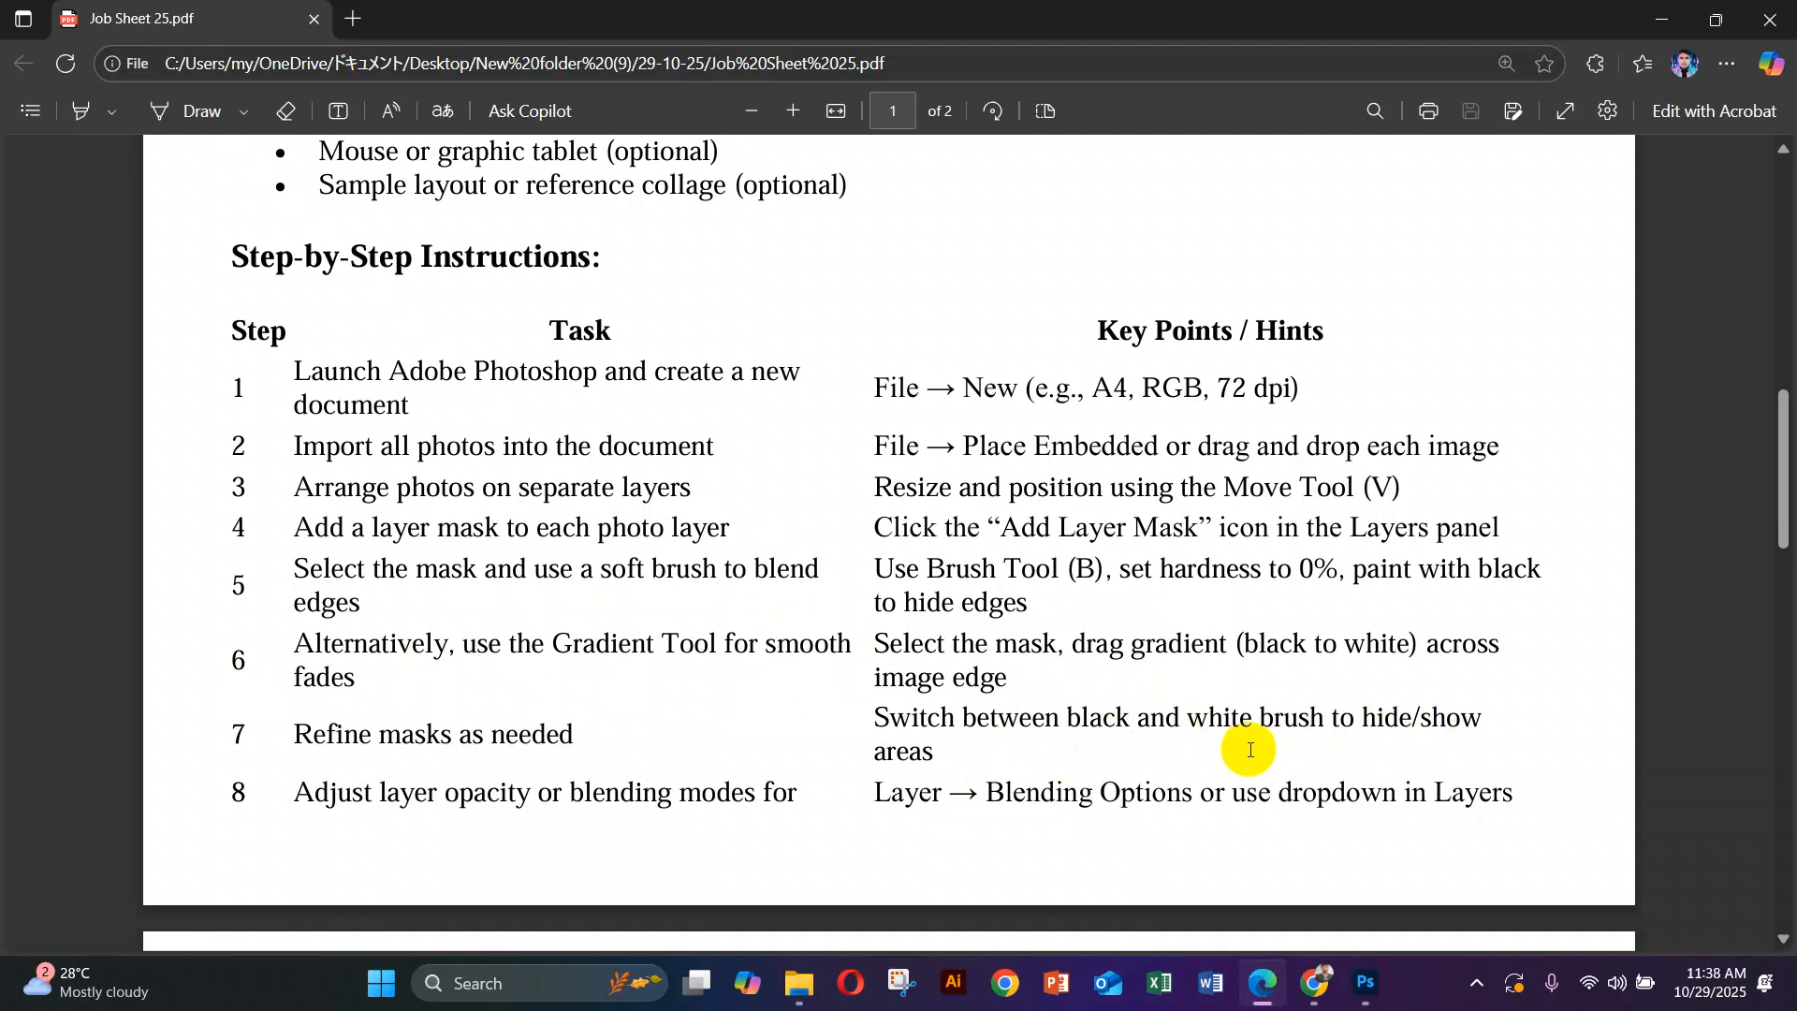
scroll(1250, 750, down, 1)
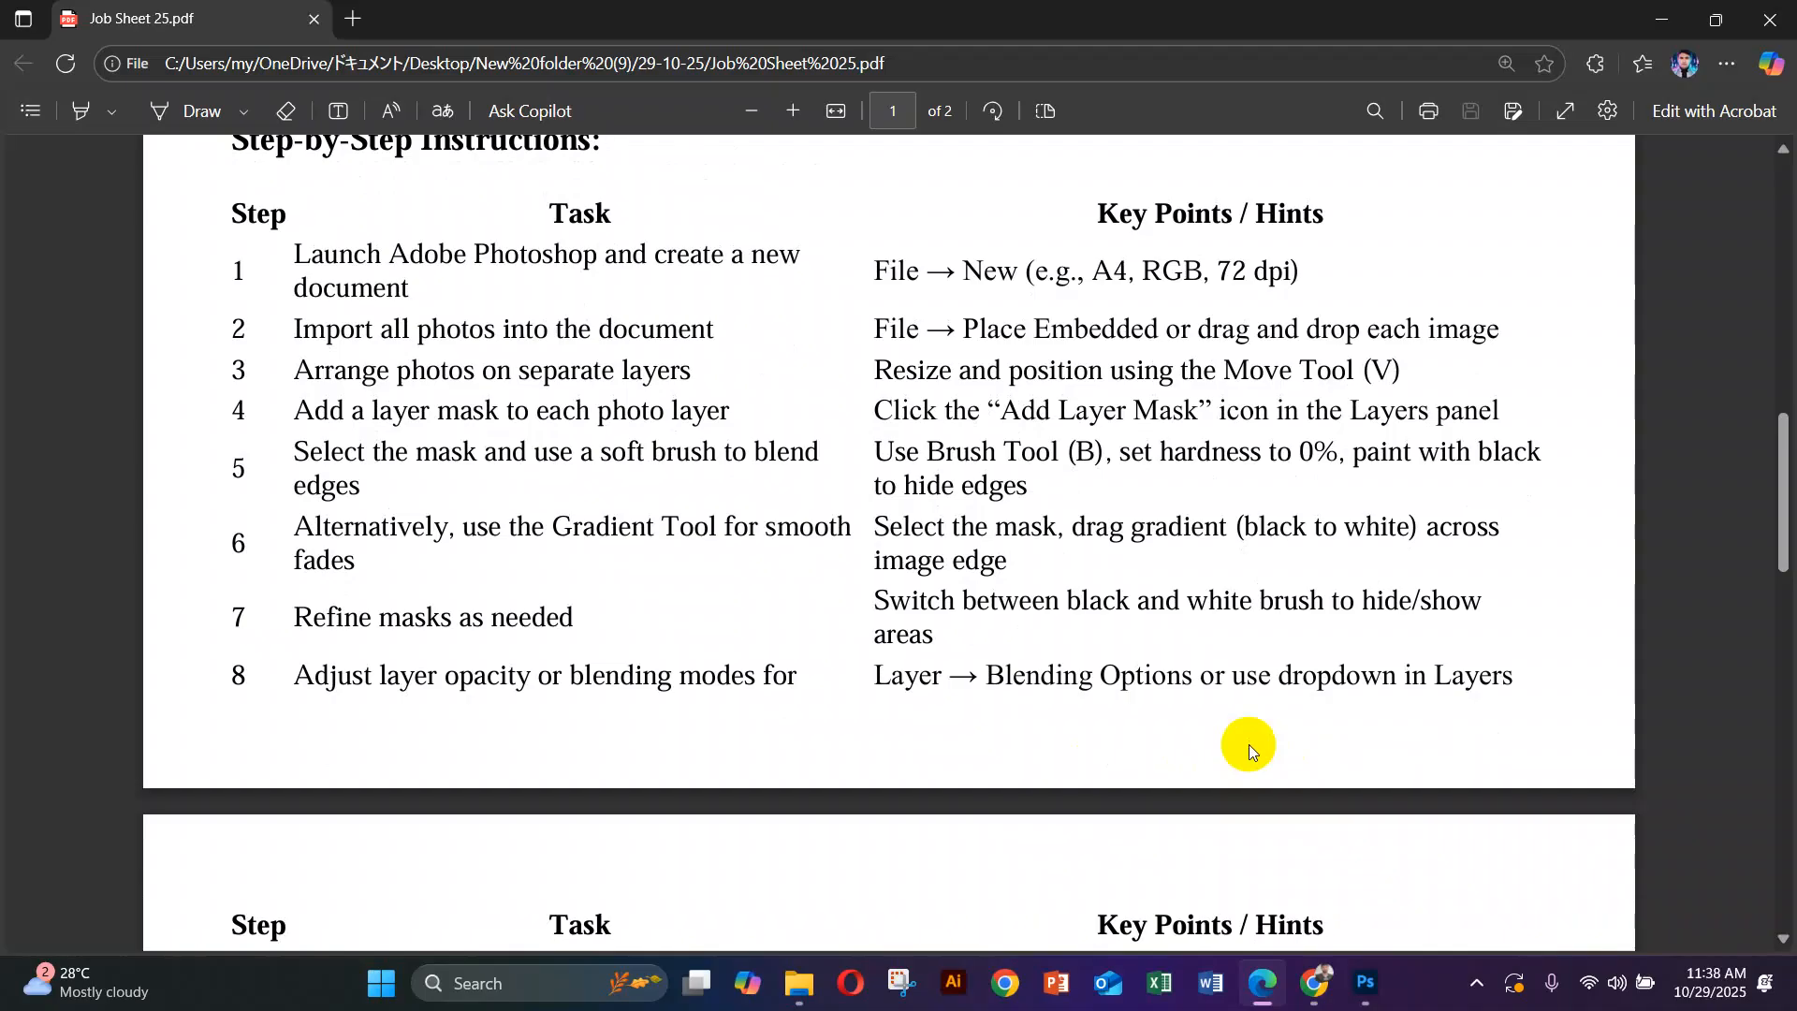
scroll(1248, 749, down, 3)
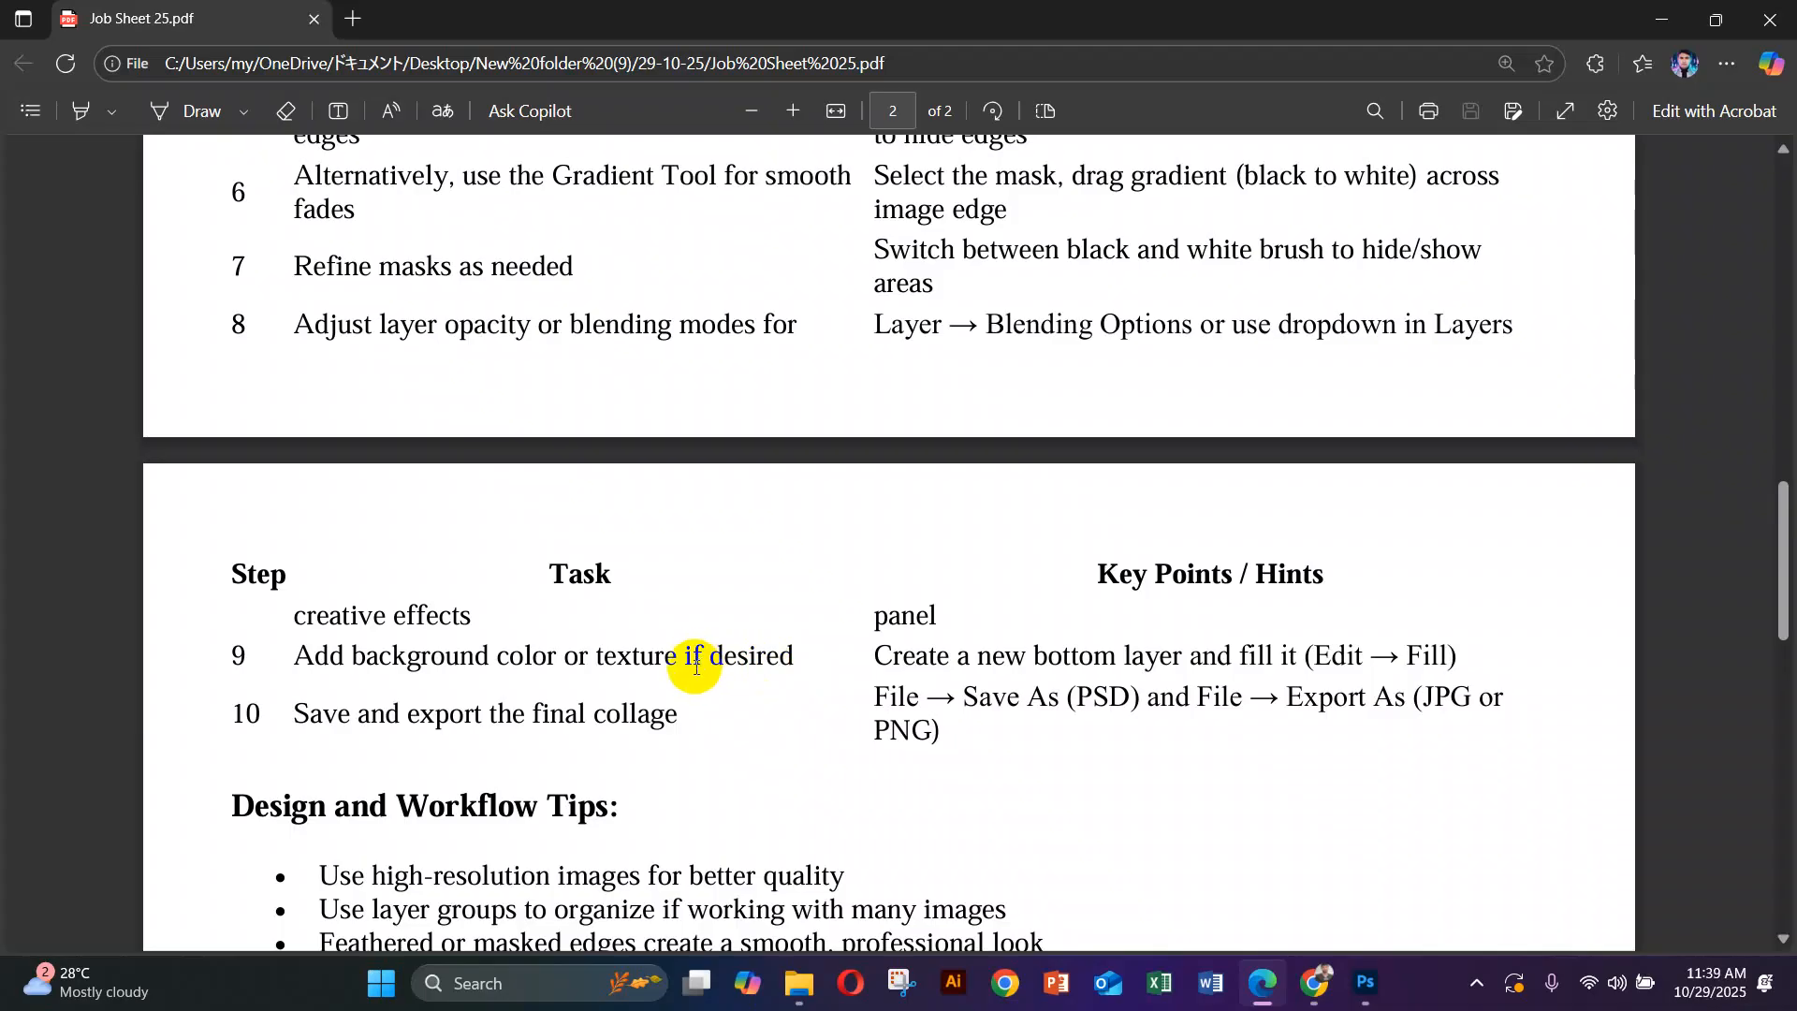
scroll(693, 668, up, 15)
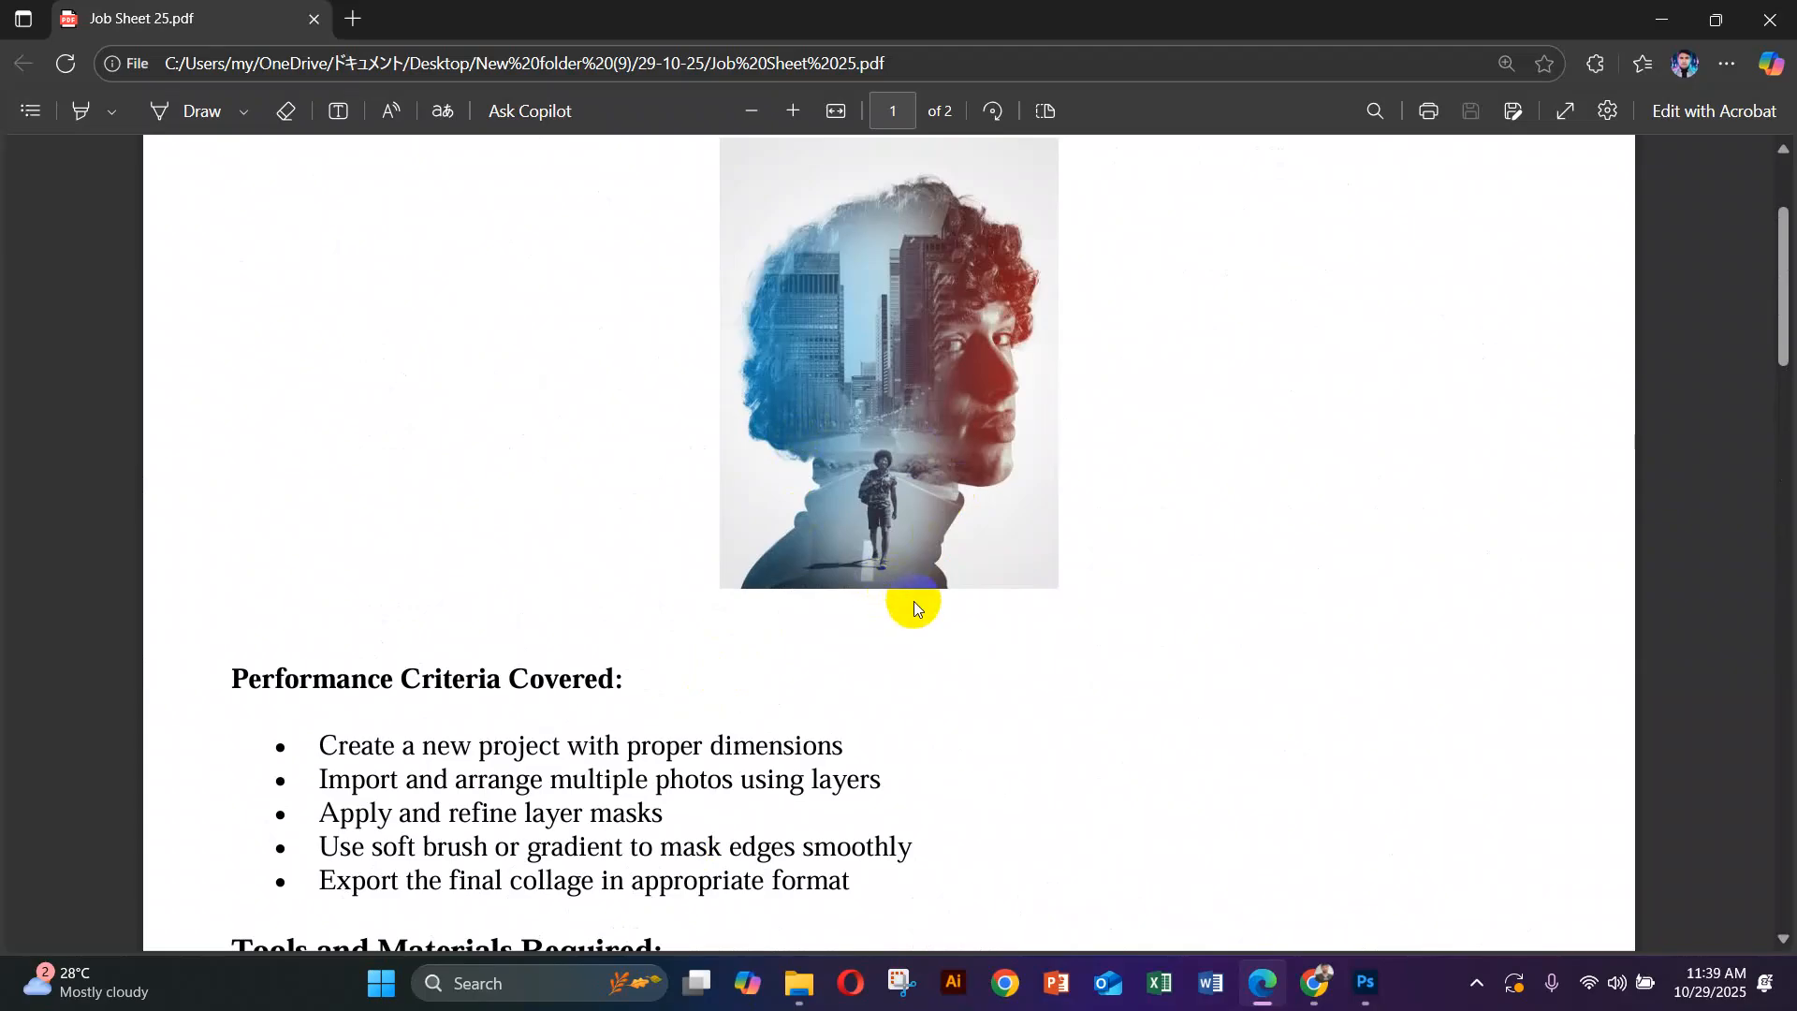
scroll(915, 611, down, 2)
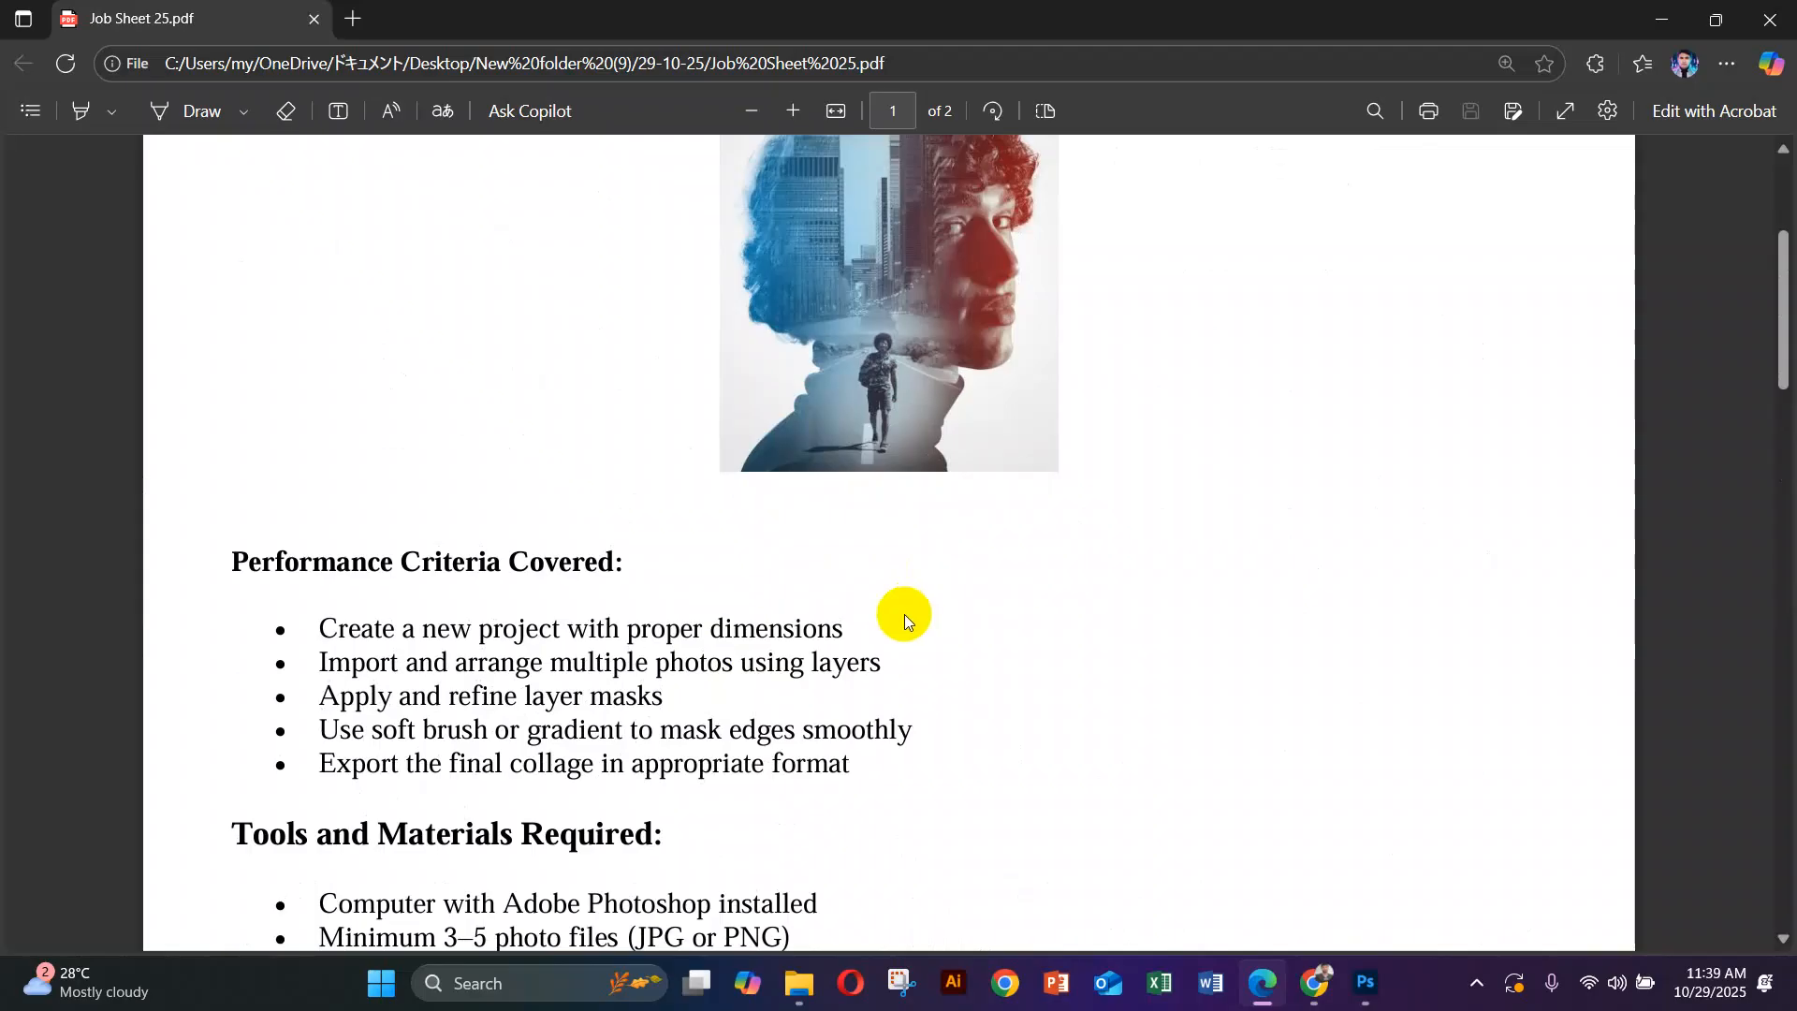
scroll(904, 614, down, 8)
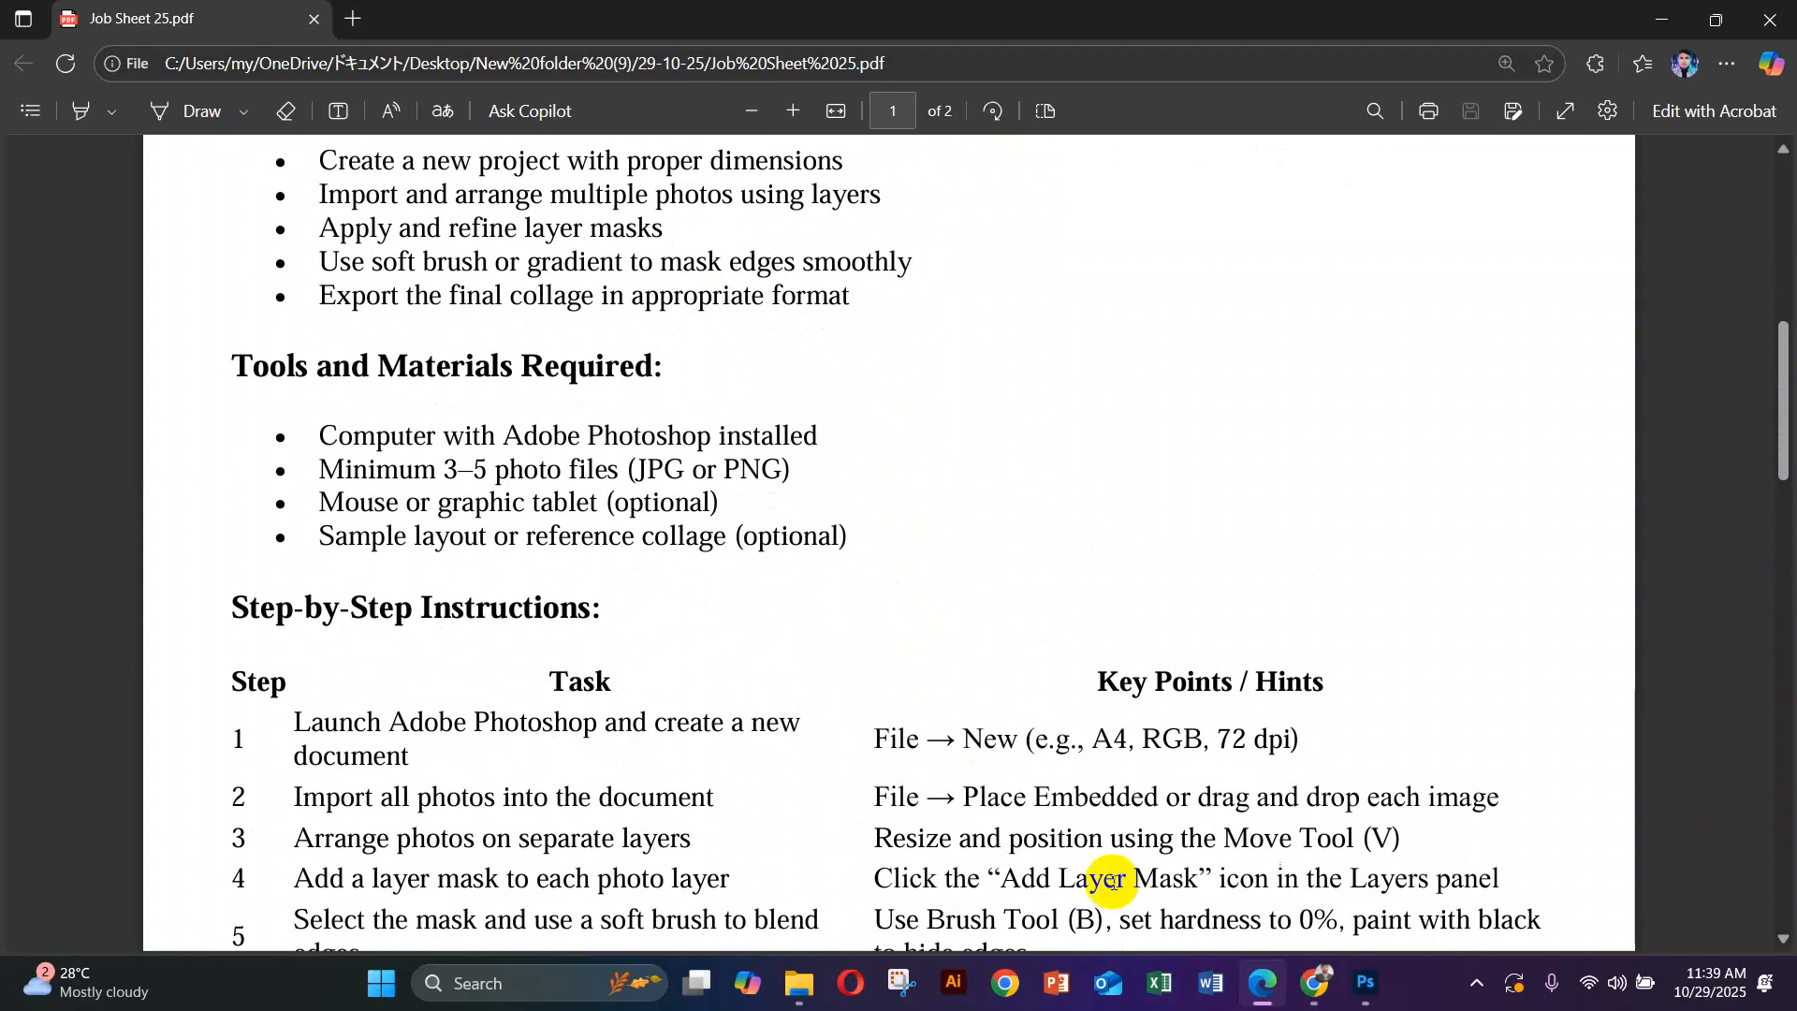
Switch to Photoshop and move the floating toolbox closer to the workspace edge
click(1364, 994)
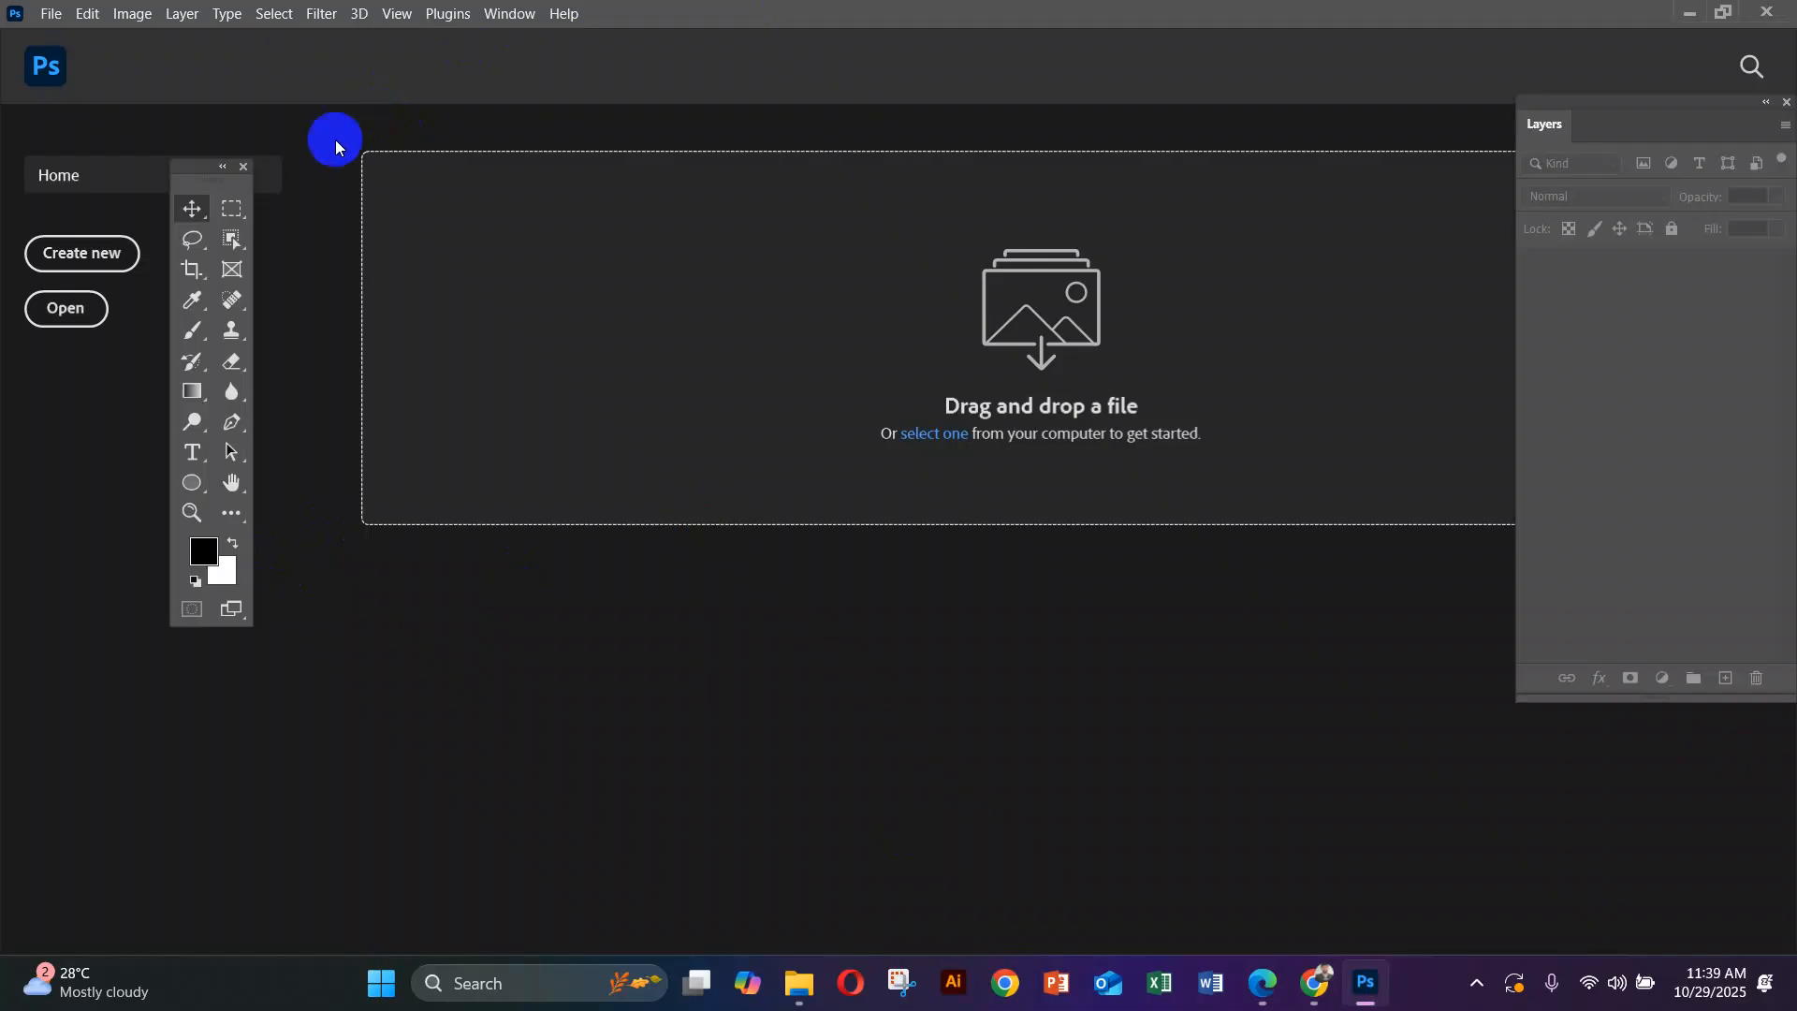
drag(202, 166, 148, 166)
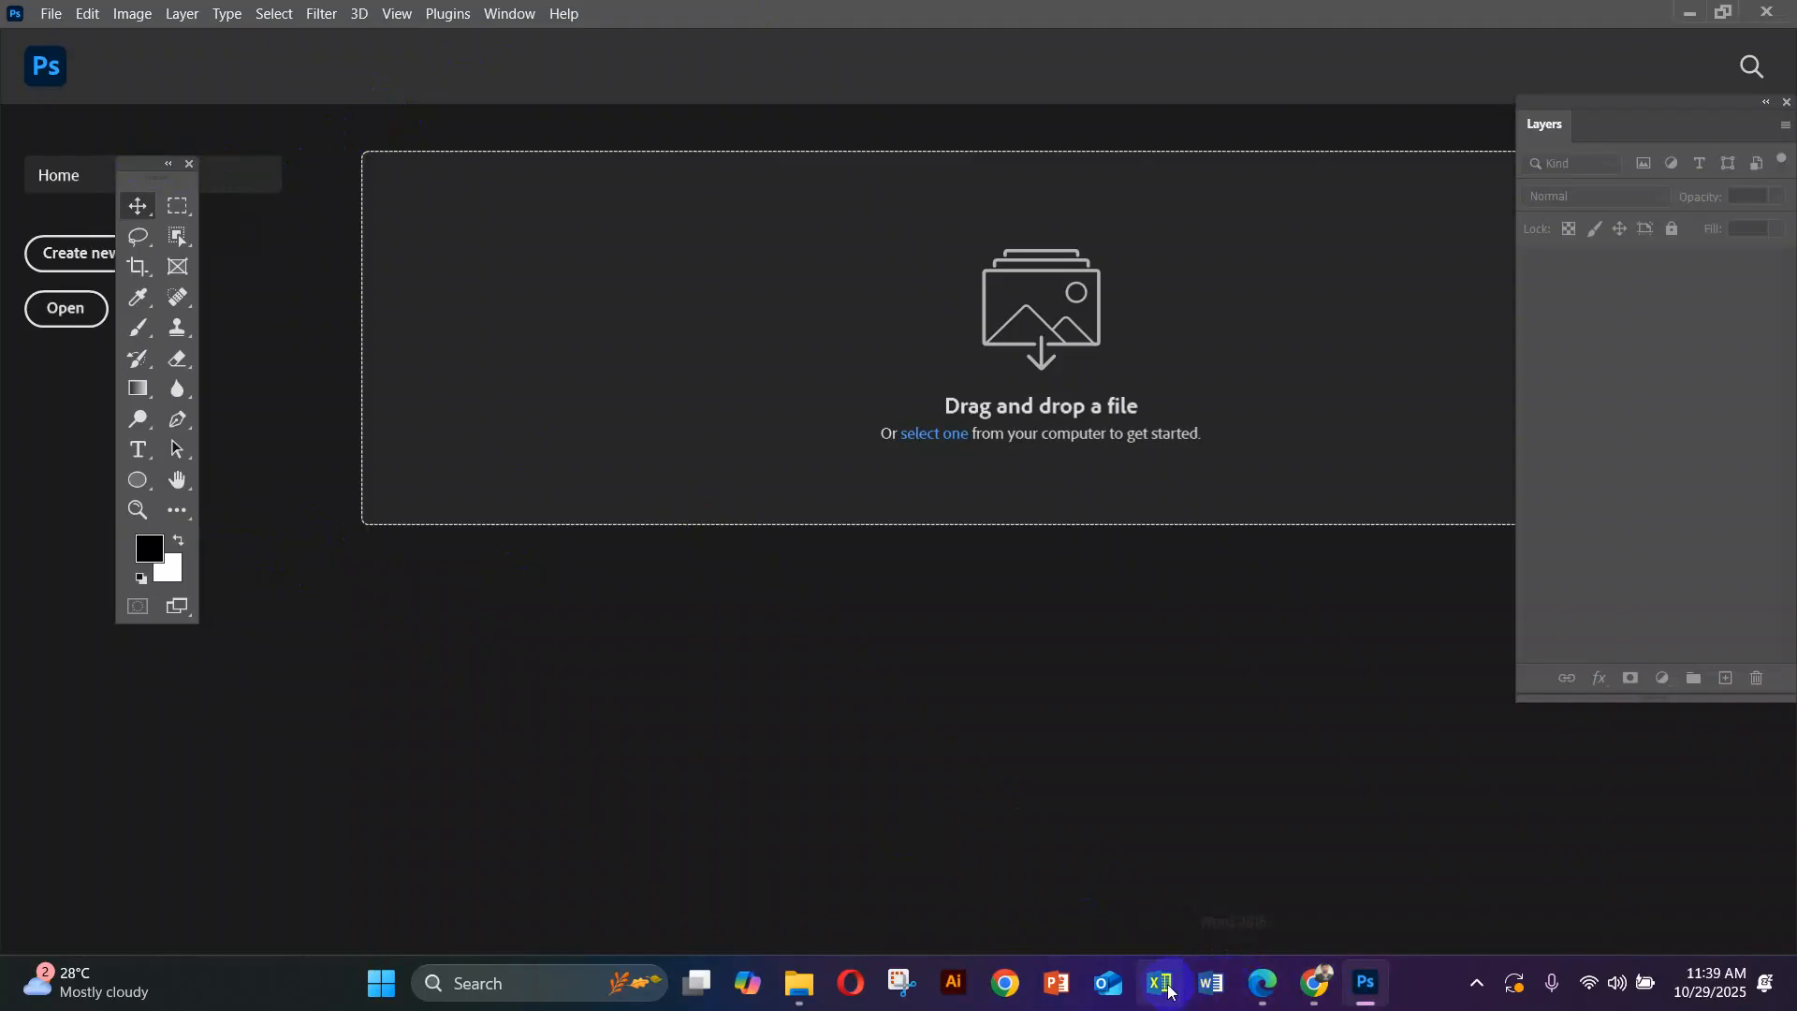
click(1217, 988)
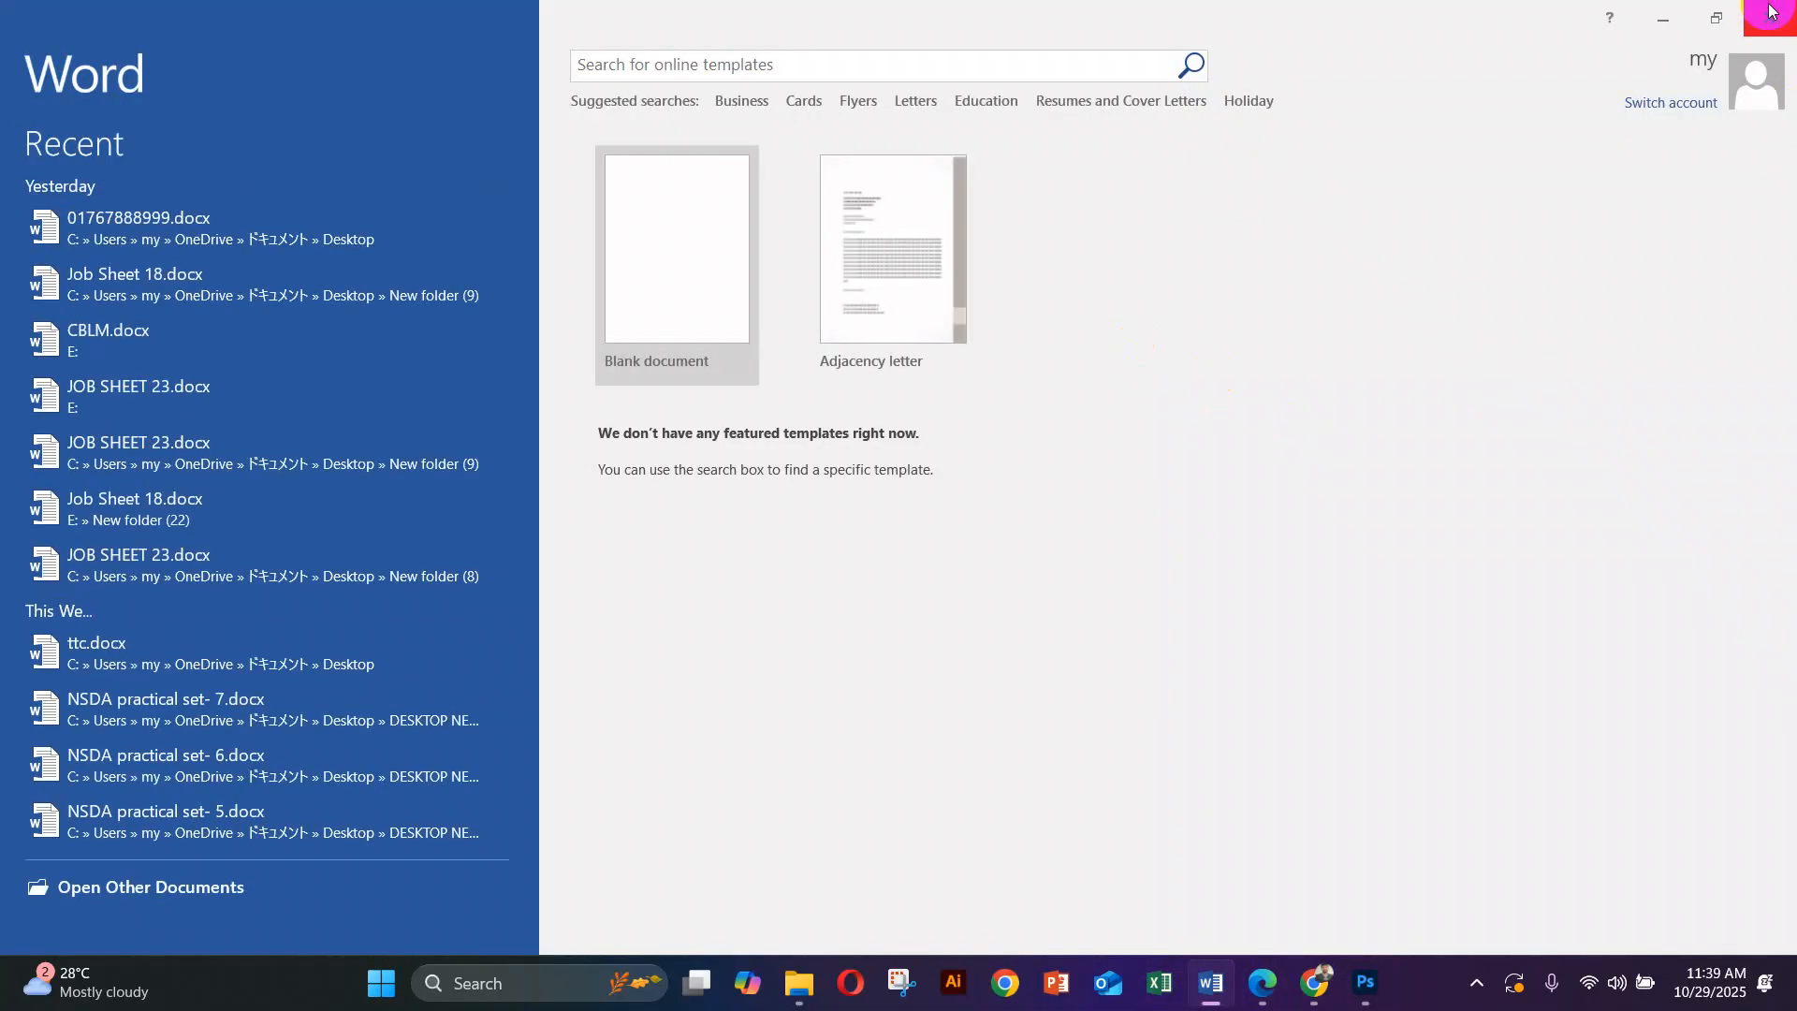
click(1772, 11)
Switch back to the job sheet in Edge and review the sample collage and the document settings in instruction 1
key(alt+Tab)
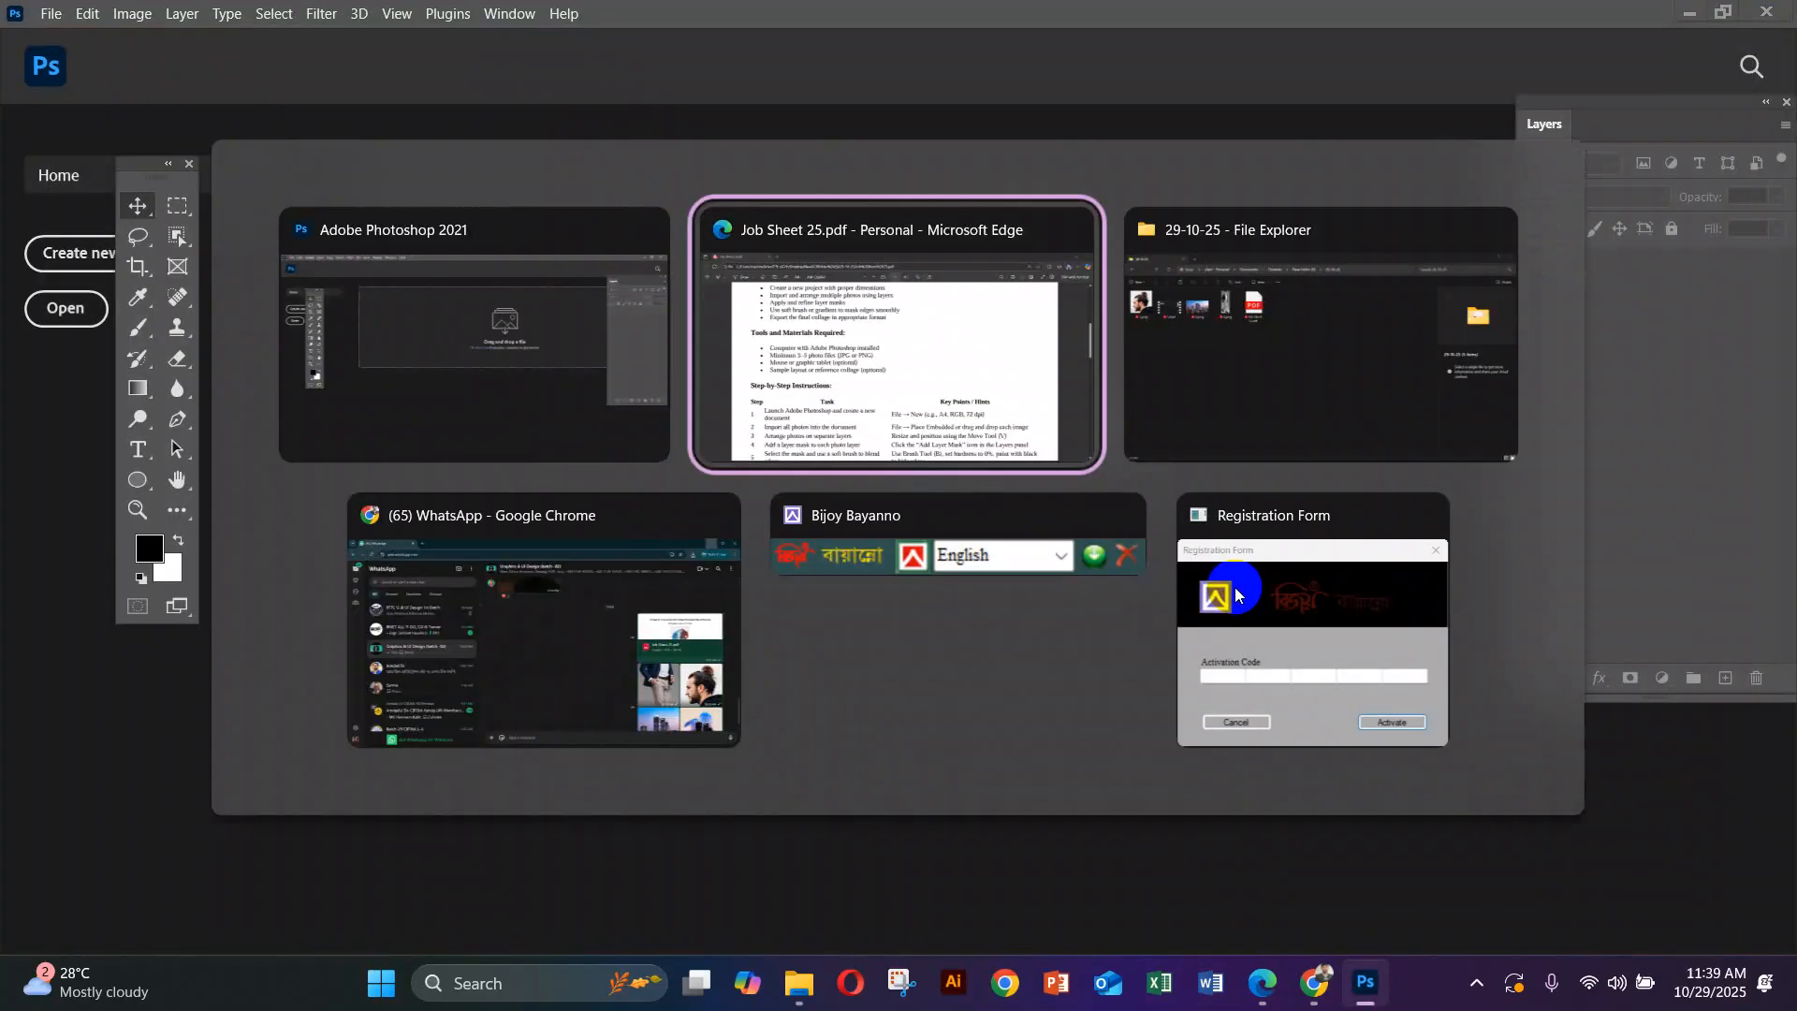
scroll(642, 365, up, 5)
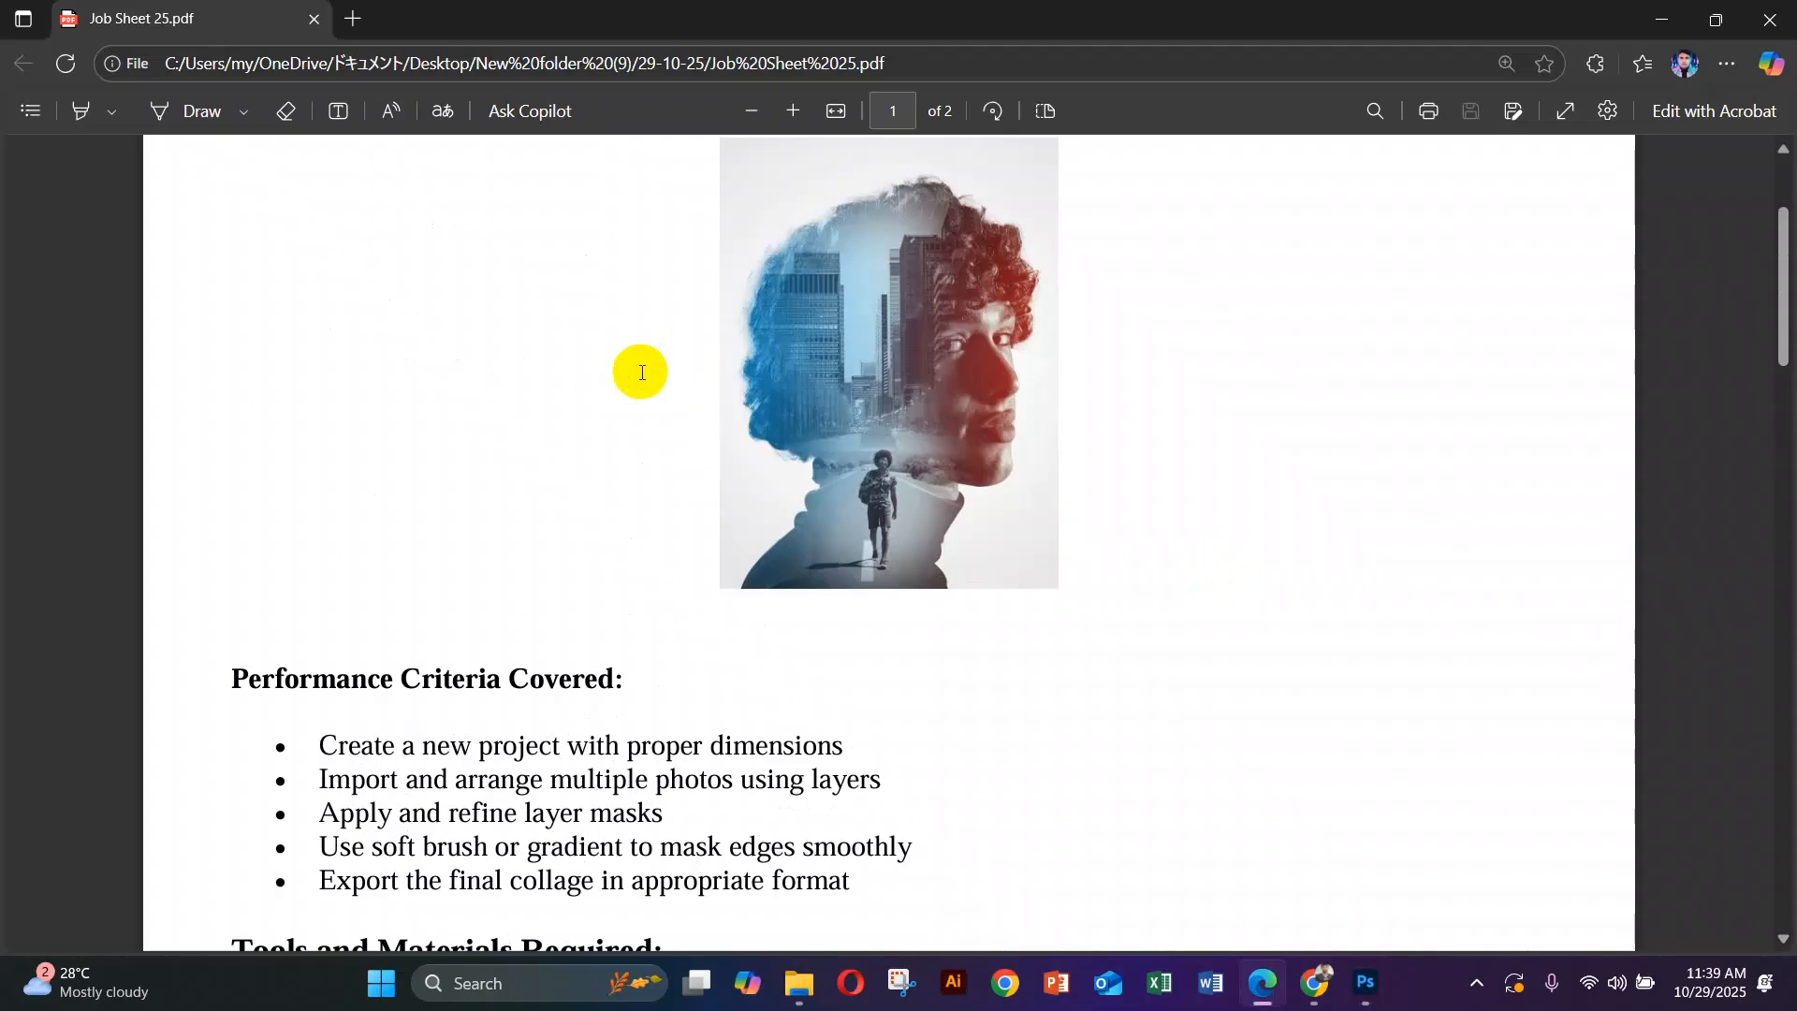
scroll(642, 373, down, 1)
scroll(642, 373, down, 7)
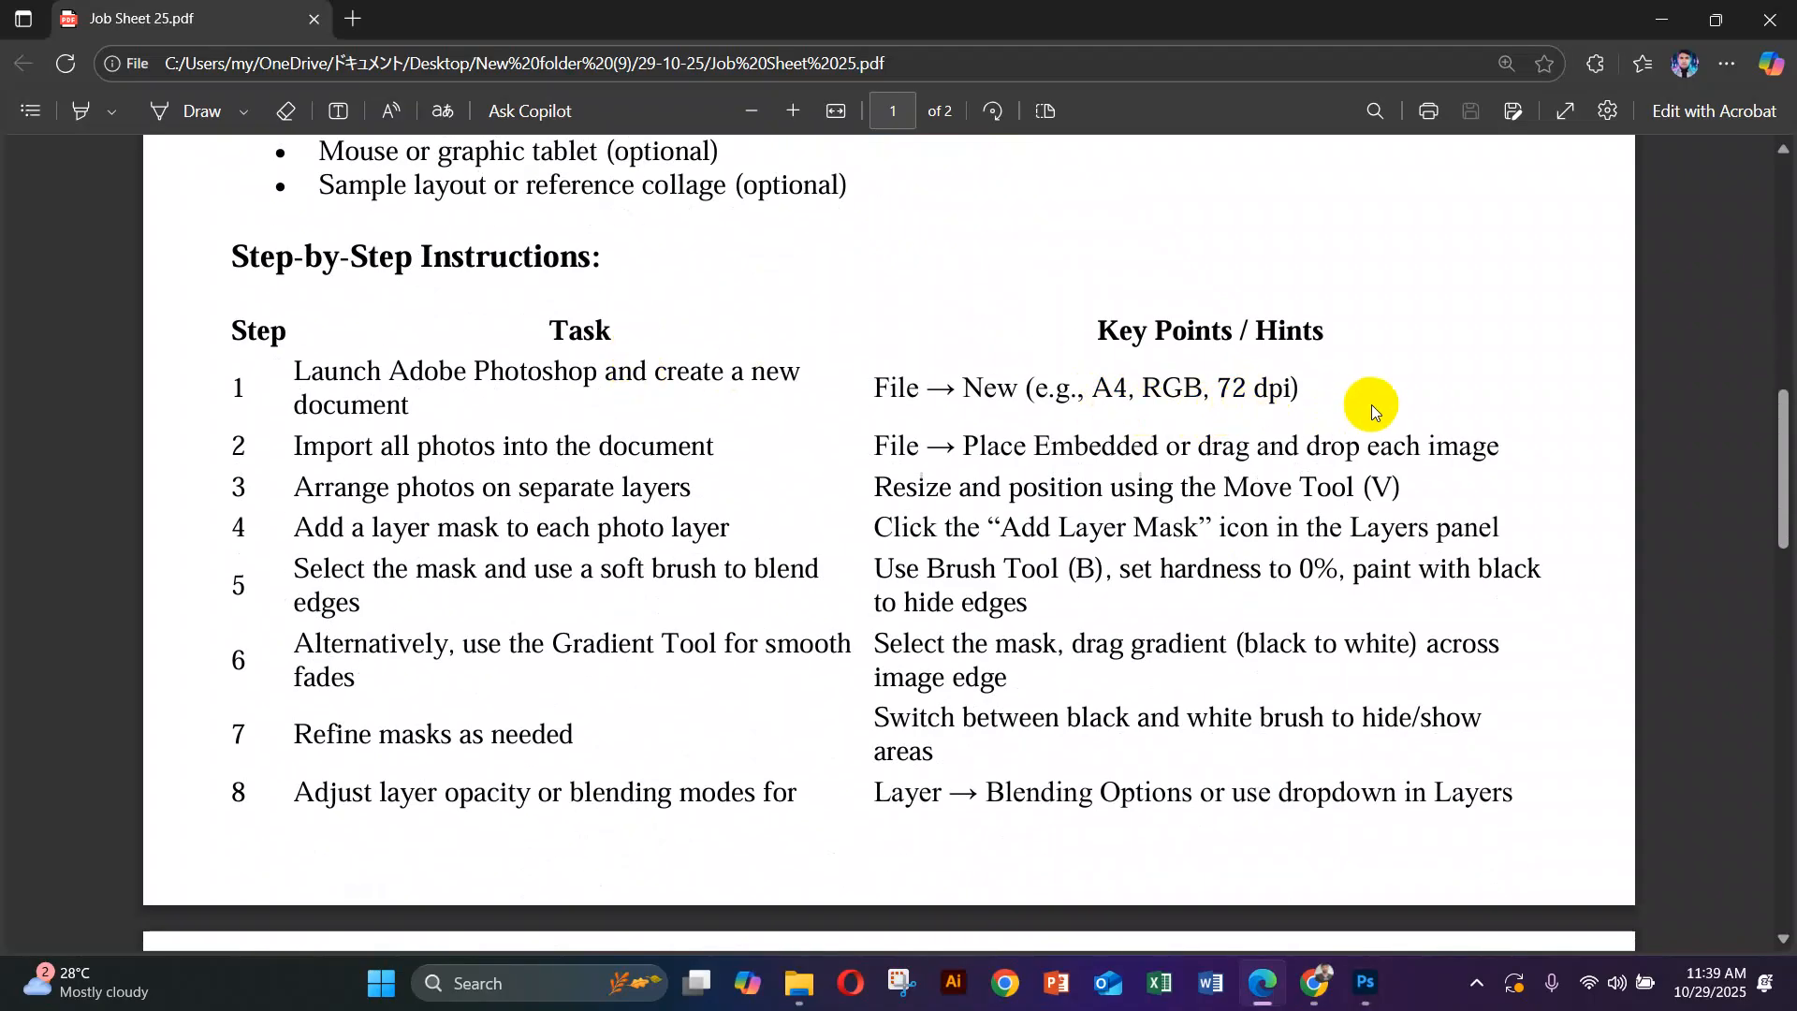
mouse_move(1273, 402)
mouse_down()
mouse_move(1131, 389)
mouse_move(1294, 411)
mouse_up()
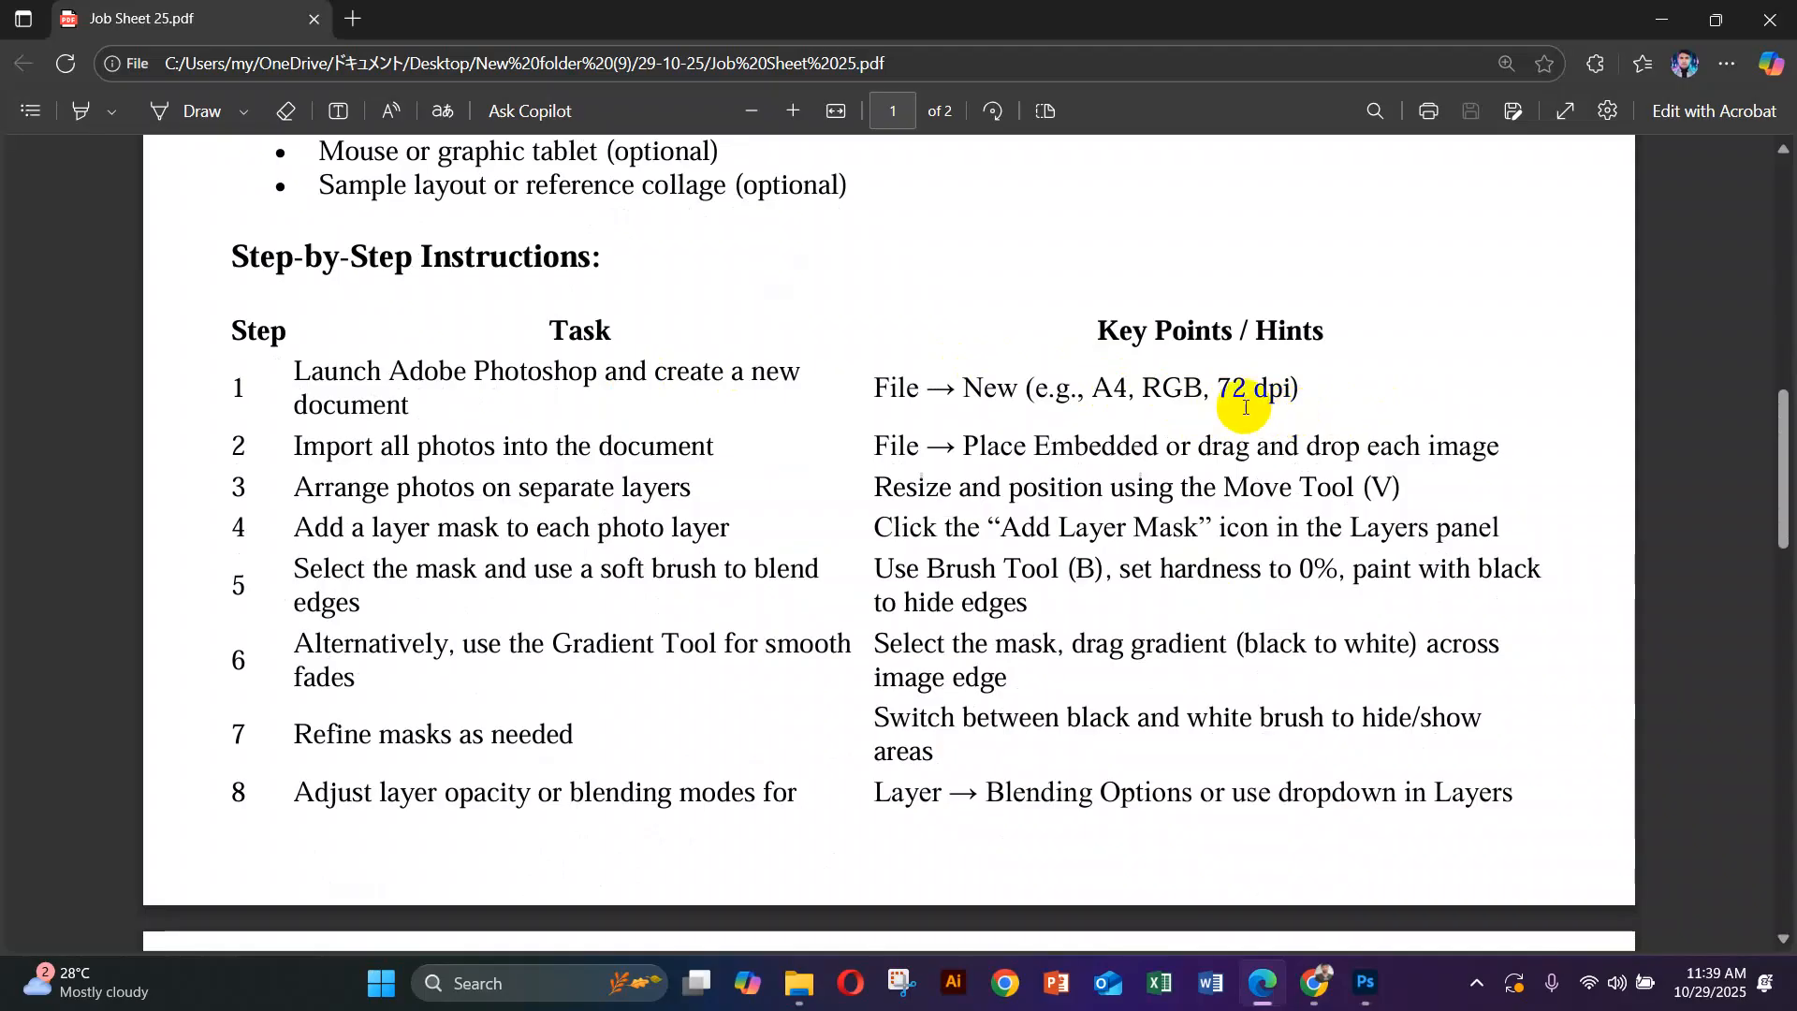
Switch to Photoshop and create a new A4 print document, 210 x 297 mm, 300 pixels/inch, RGB Color, white background
click(1365, 983)
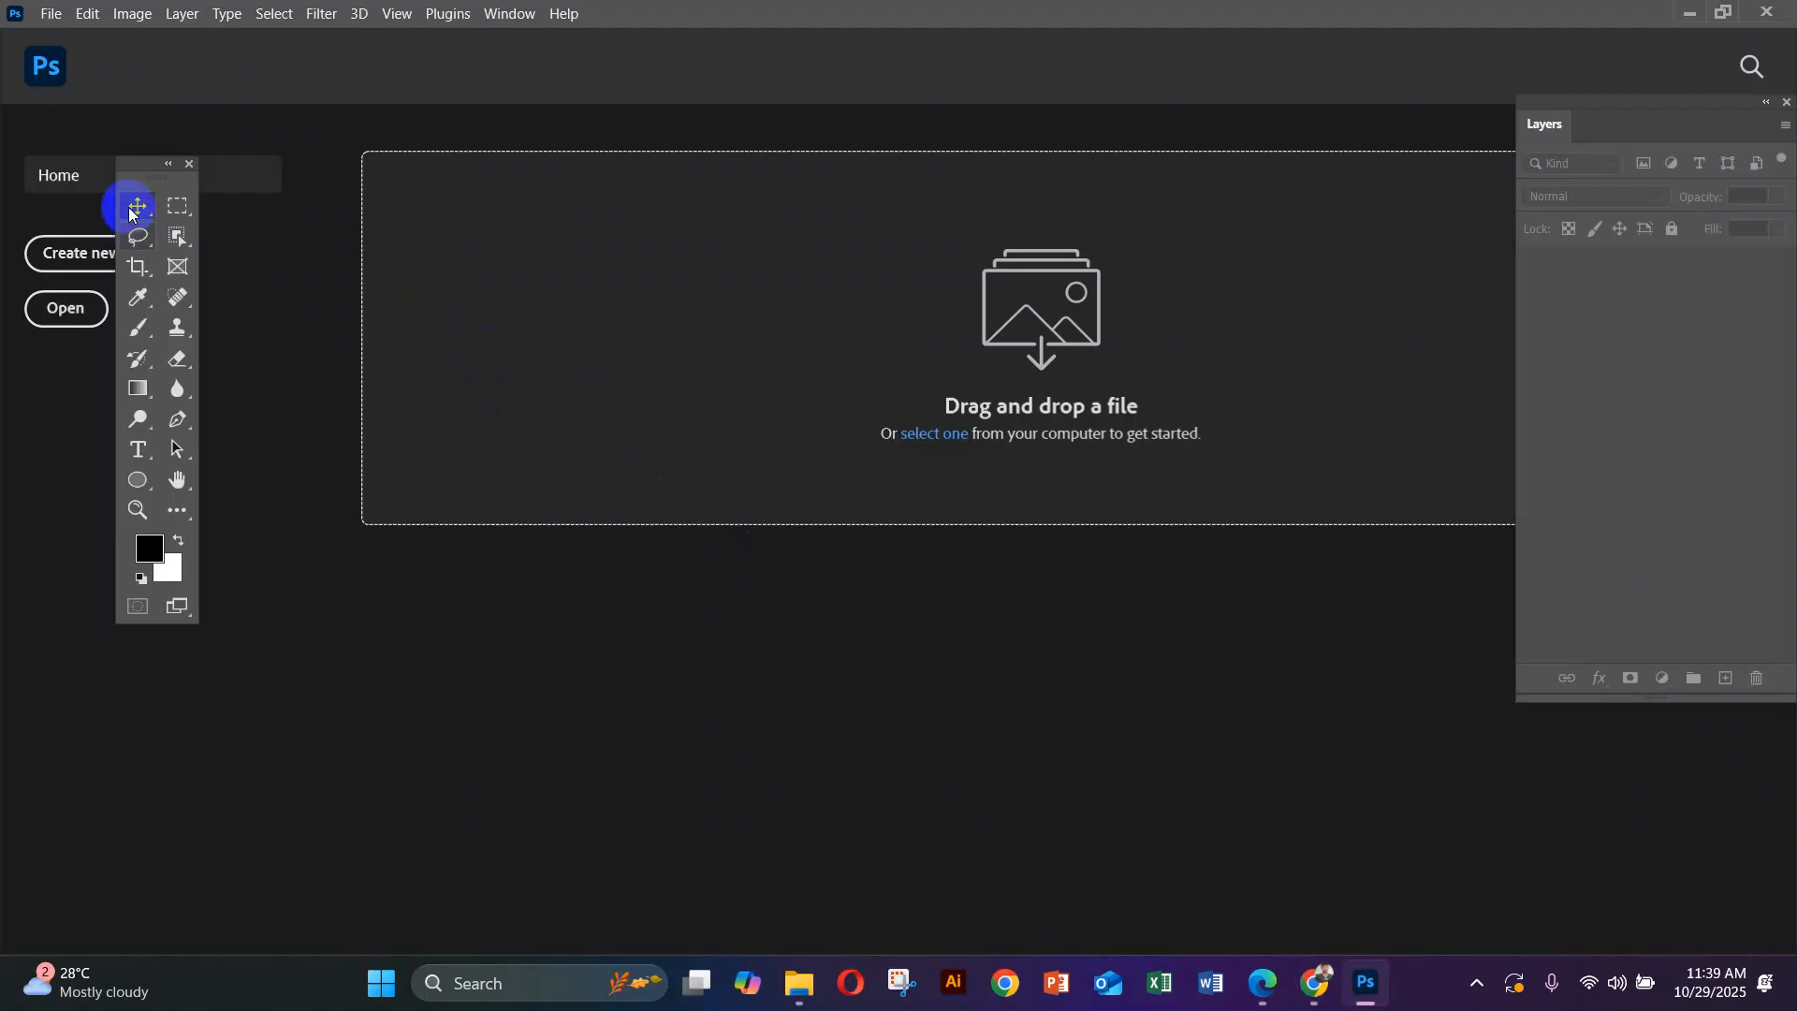
click(54, 18)
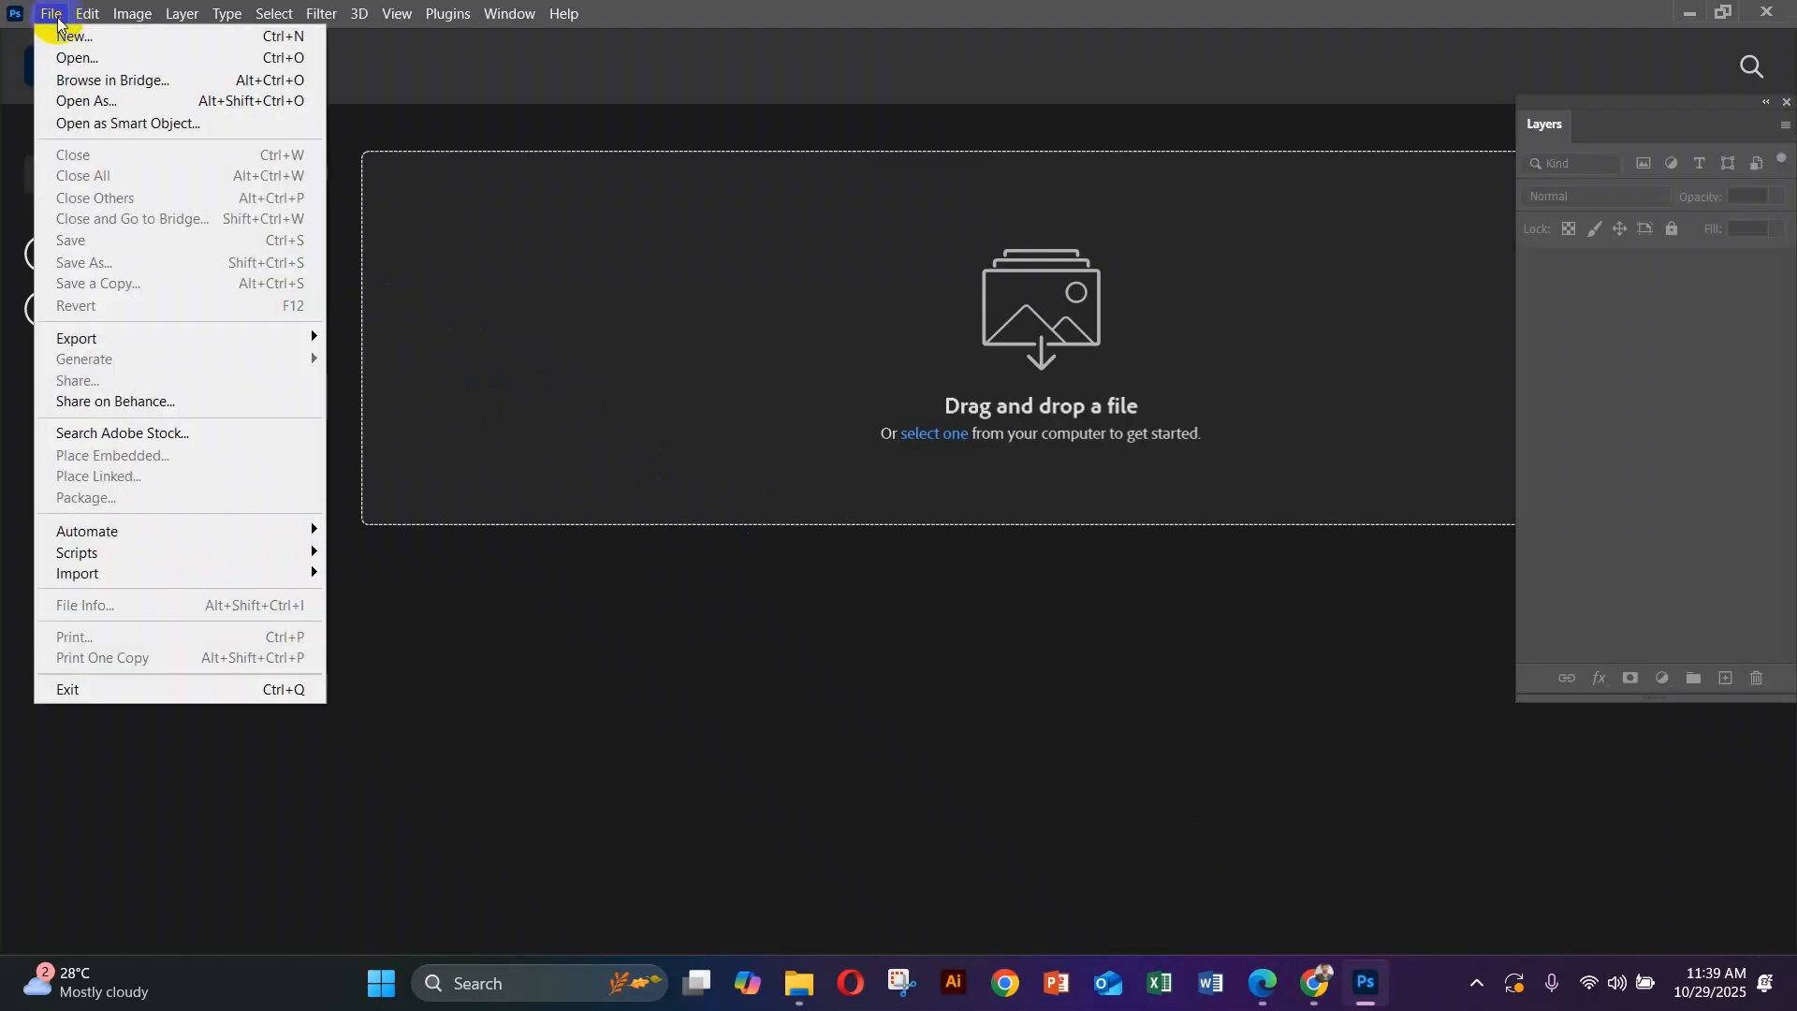
click(71, 36)
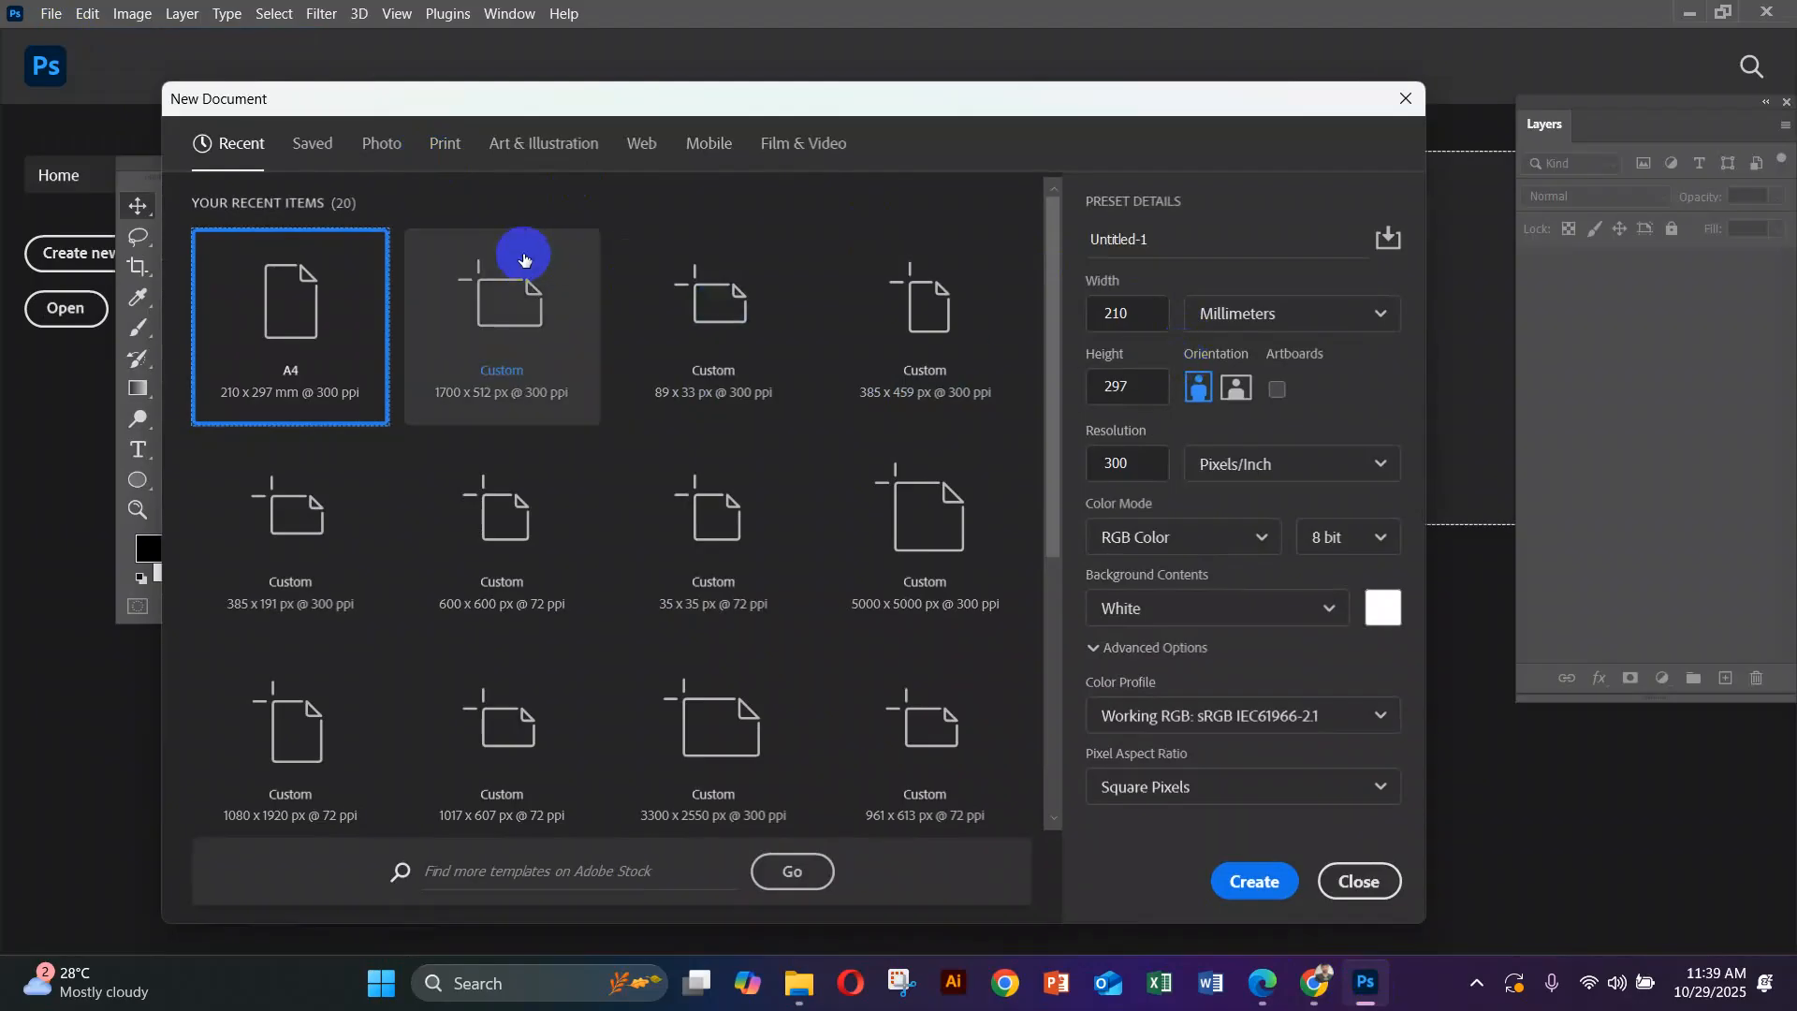
click(447, 154)
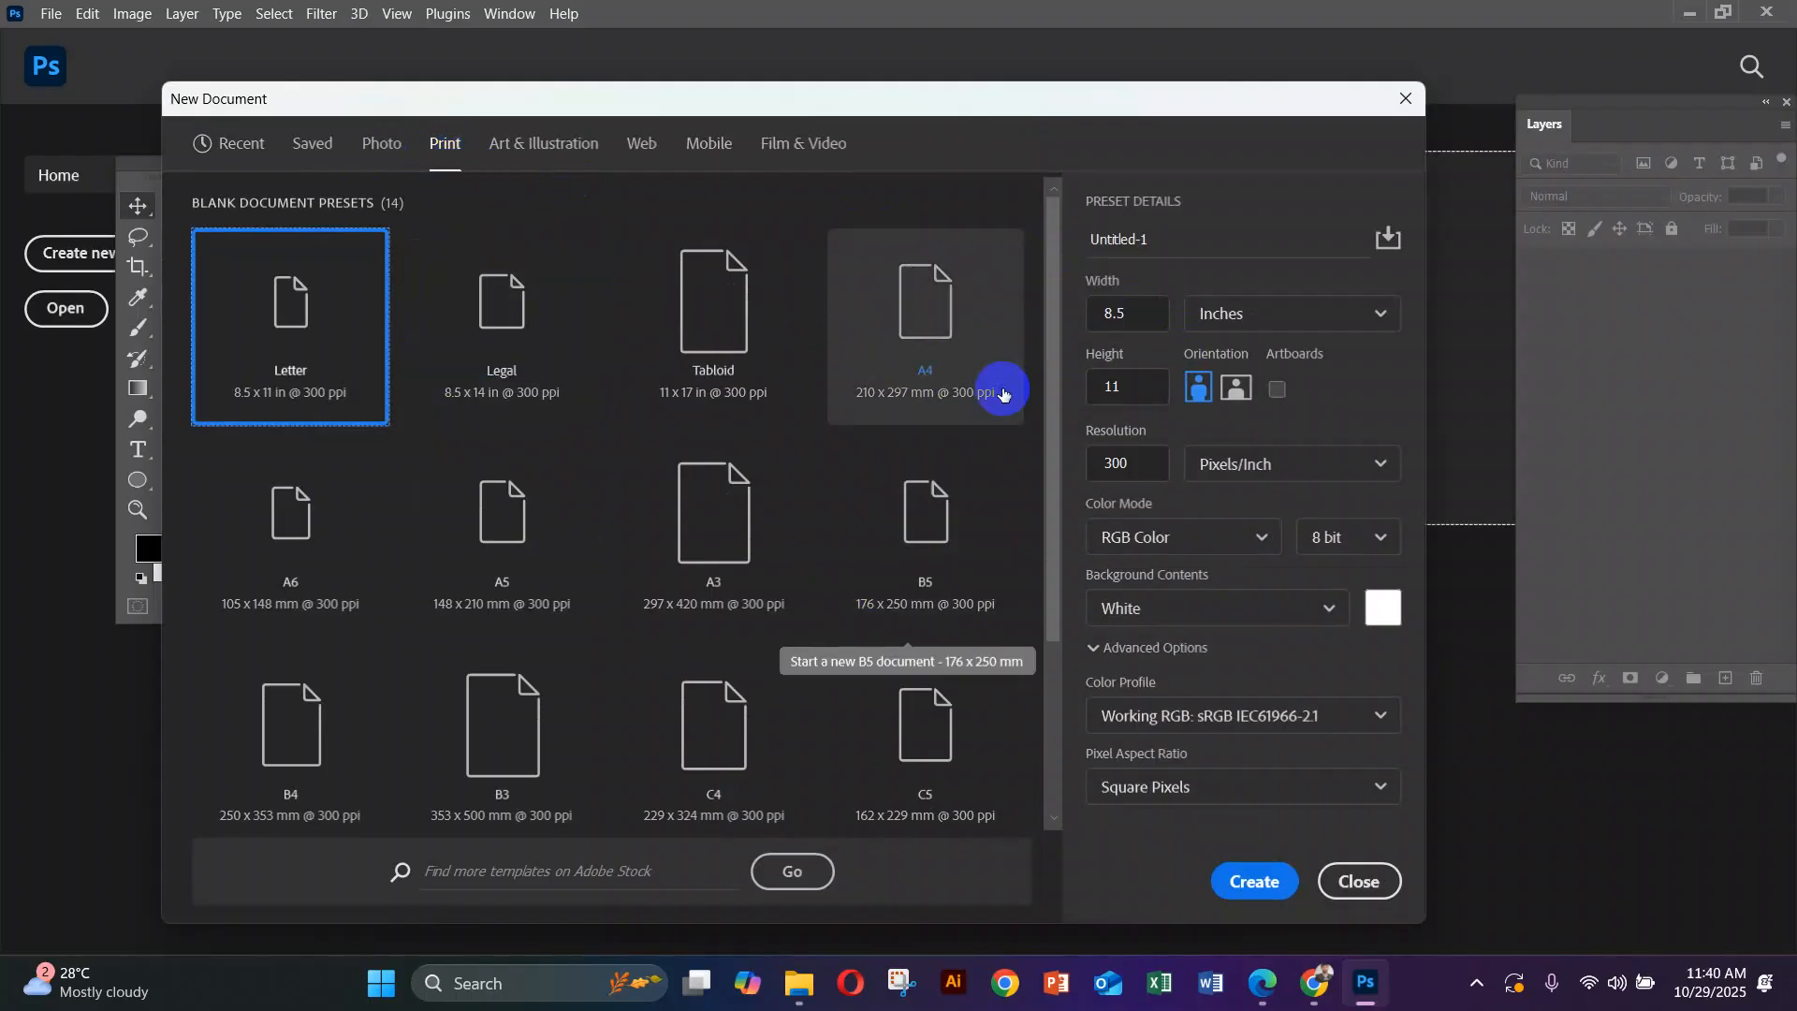
click(921, 372)
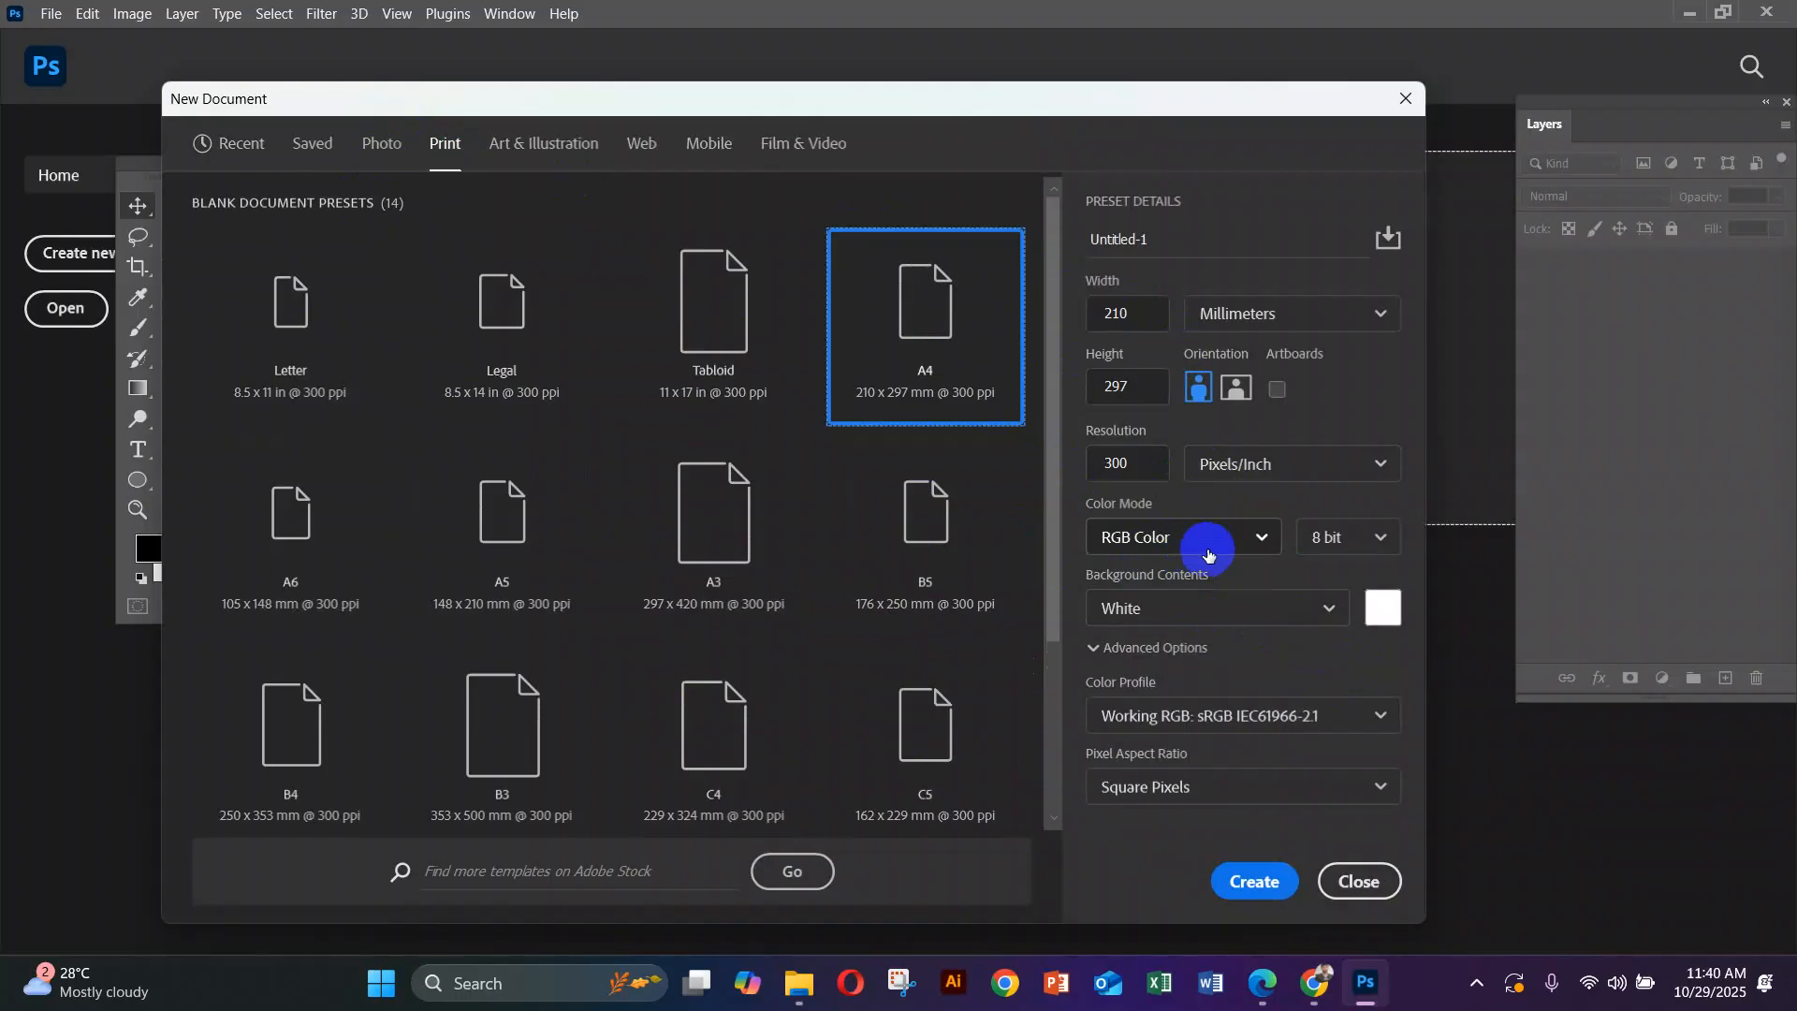
click(1360, 881)
click(1251, 894)
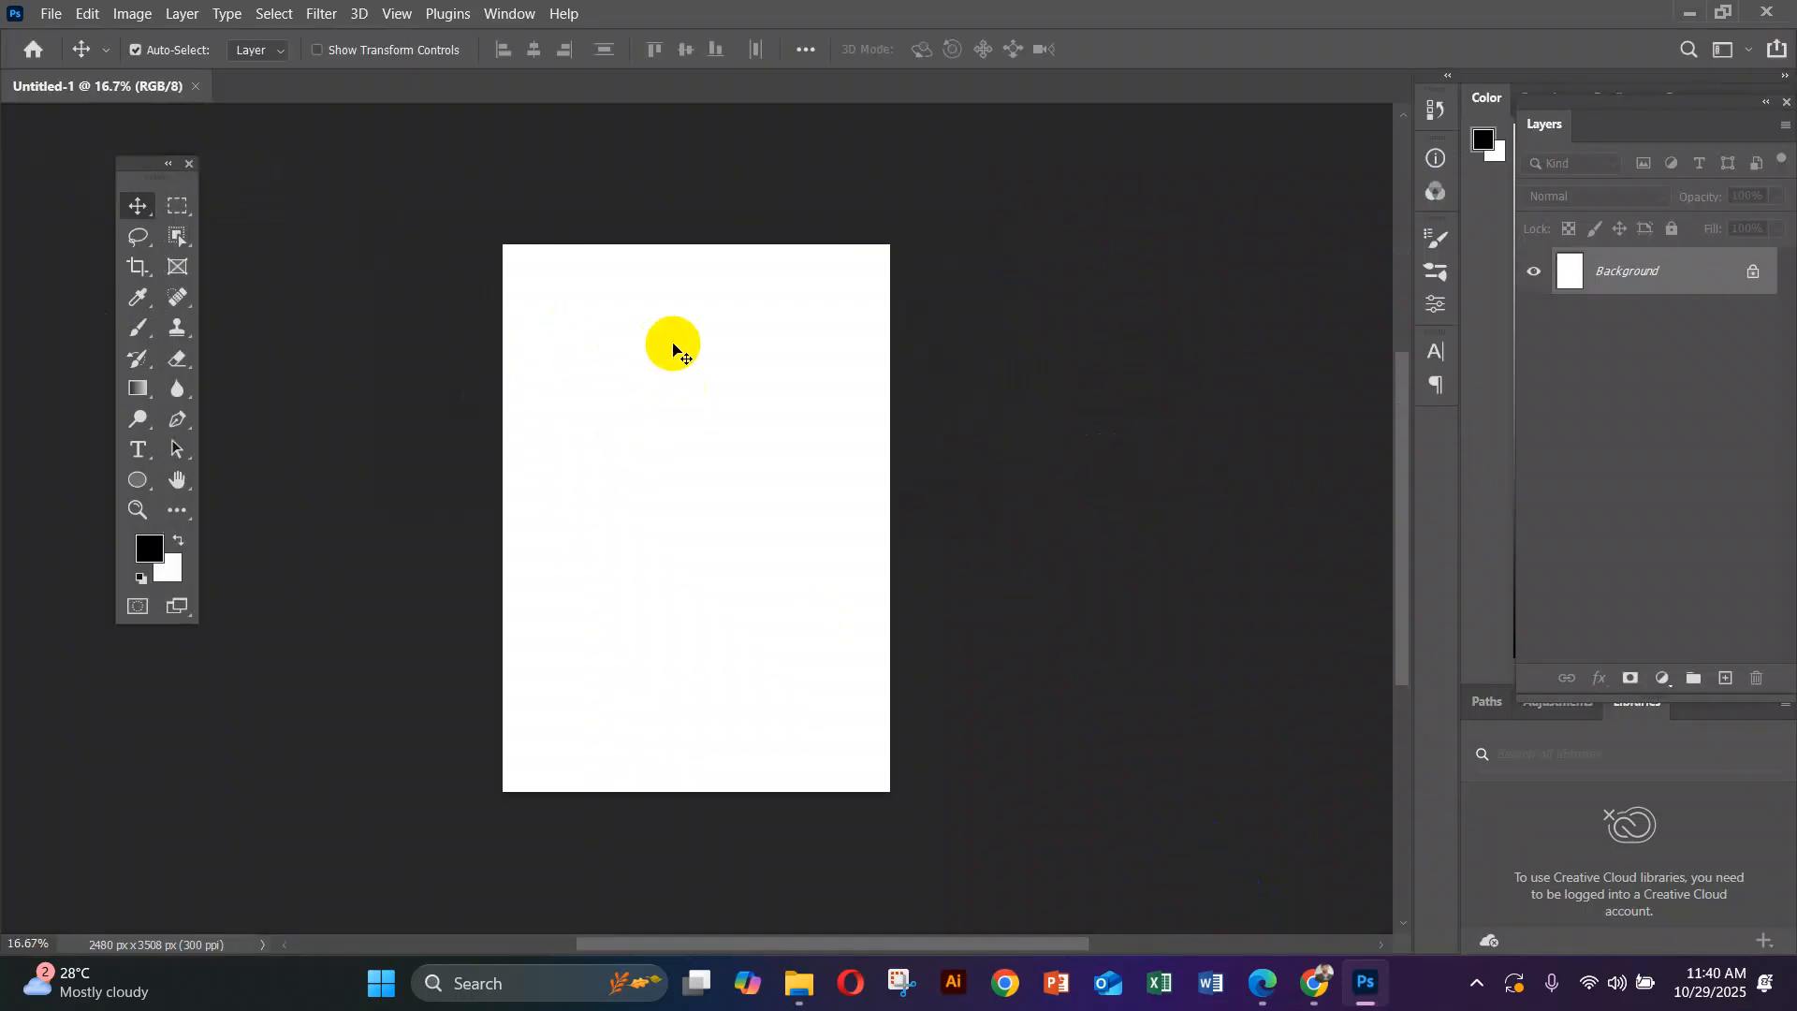
Place the portrait 1.jpeg as an embedded image on the A4 page and commit it at its default size and position
scroll(751, 478, up, 2)
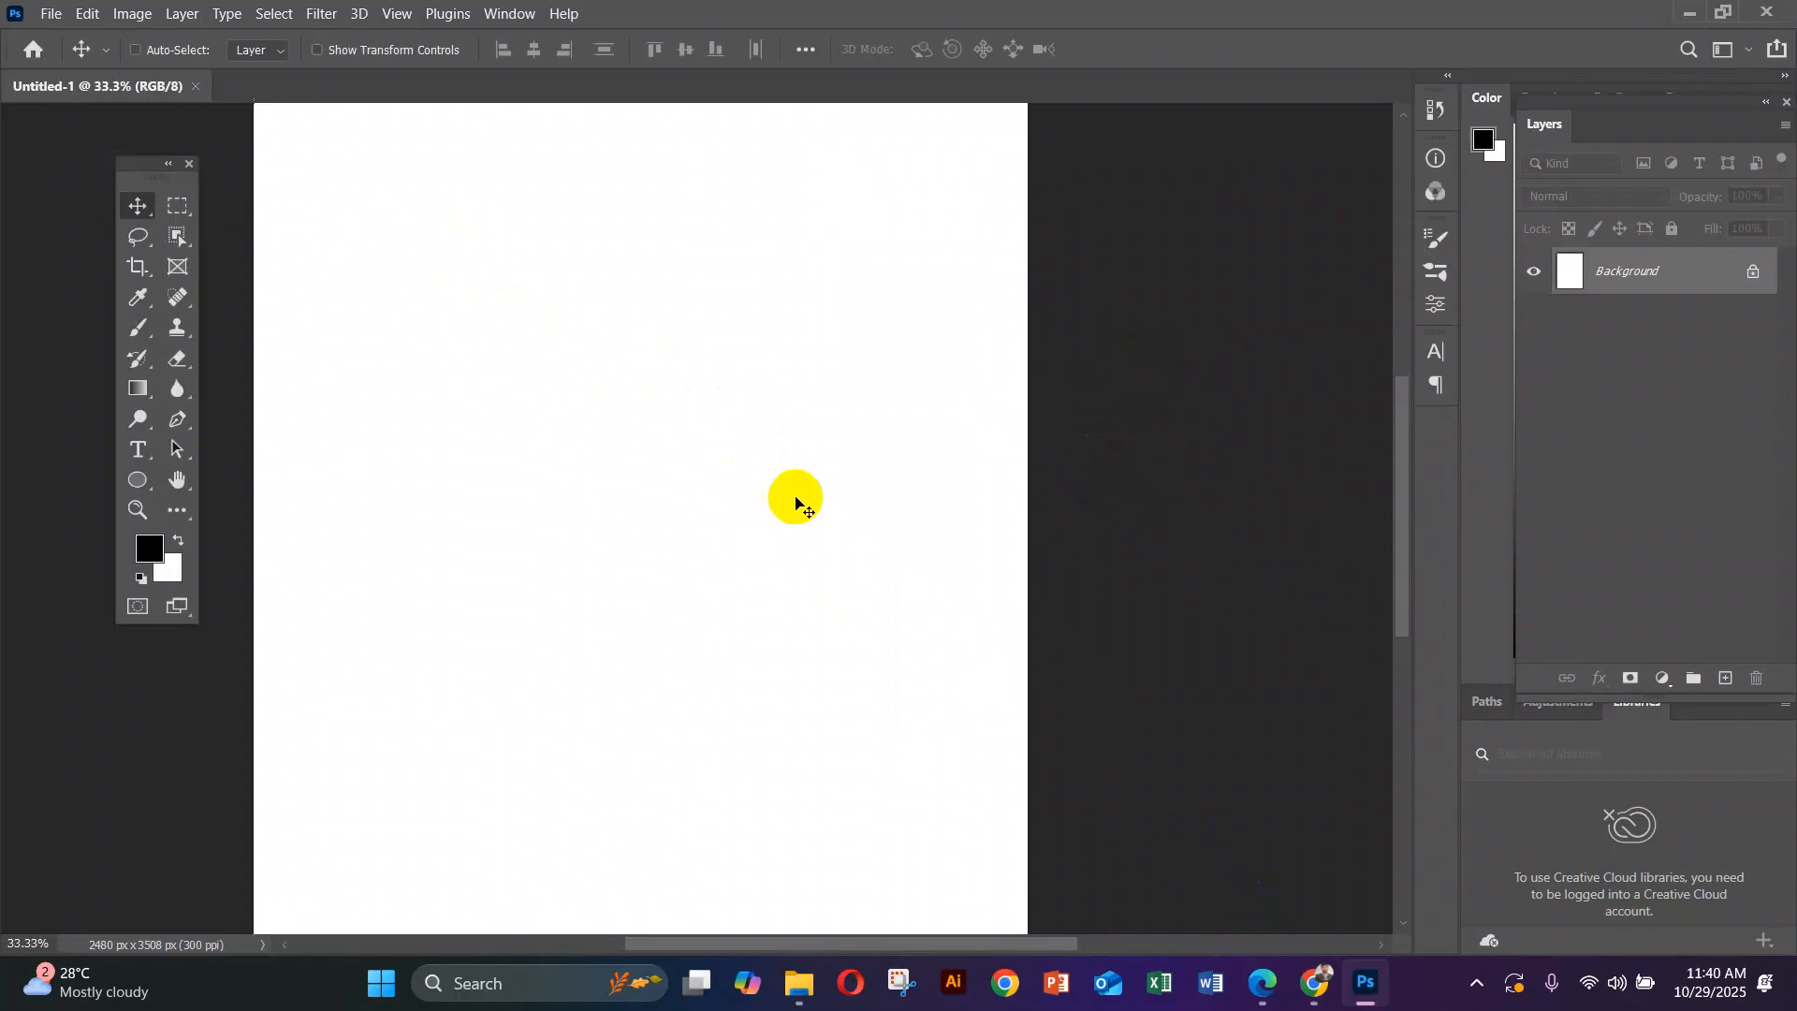
scroll(795, 503, down, 1)
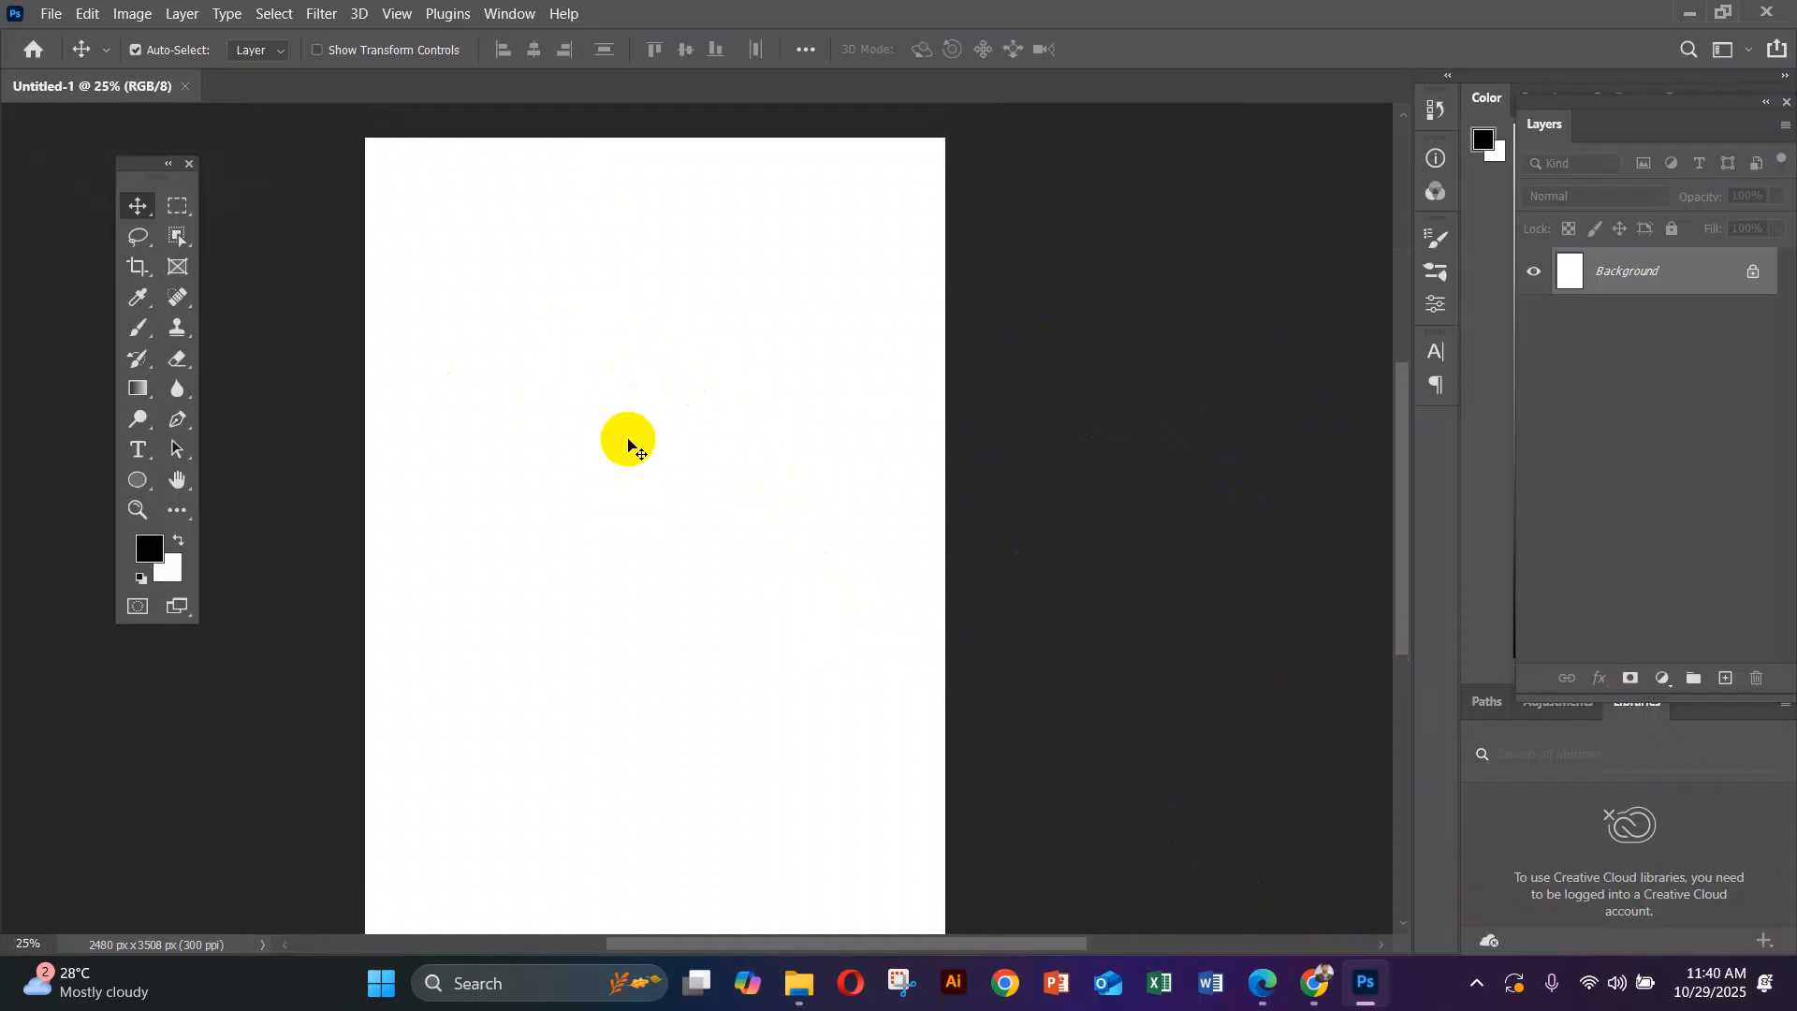
scroll(622, 445, down, 2)
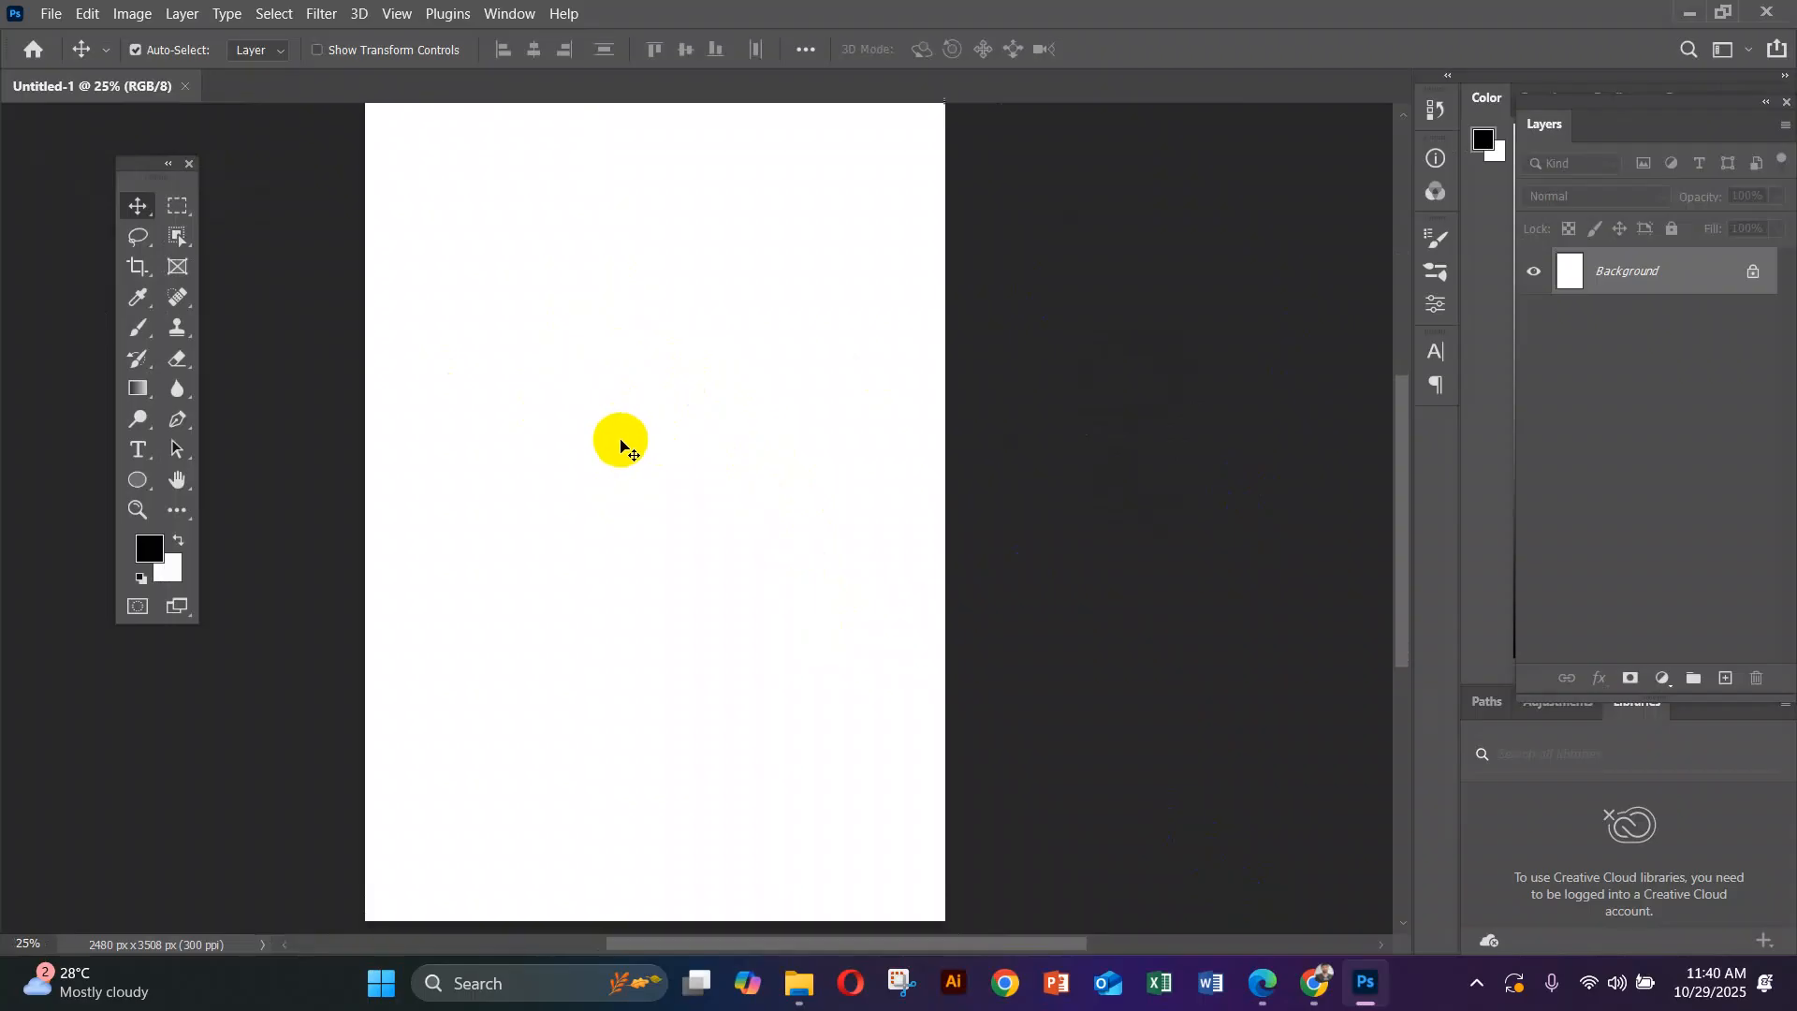
scroll(622, 446, up, 2)
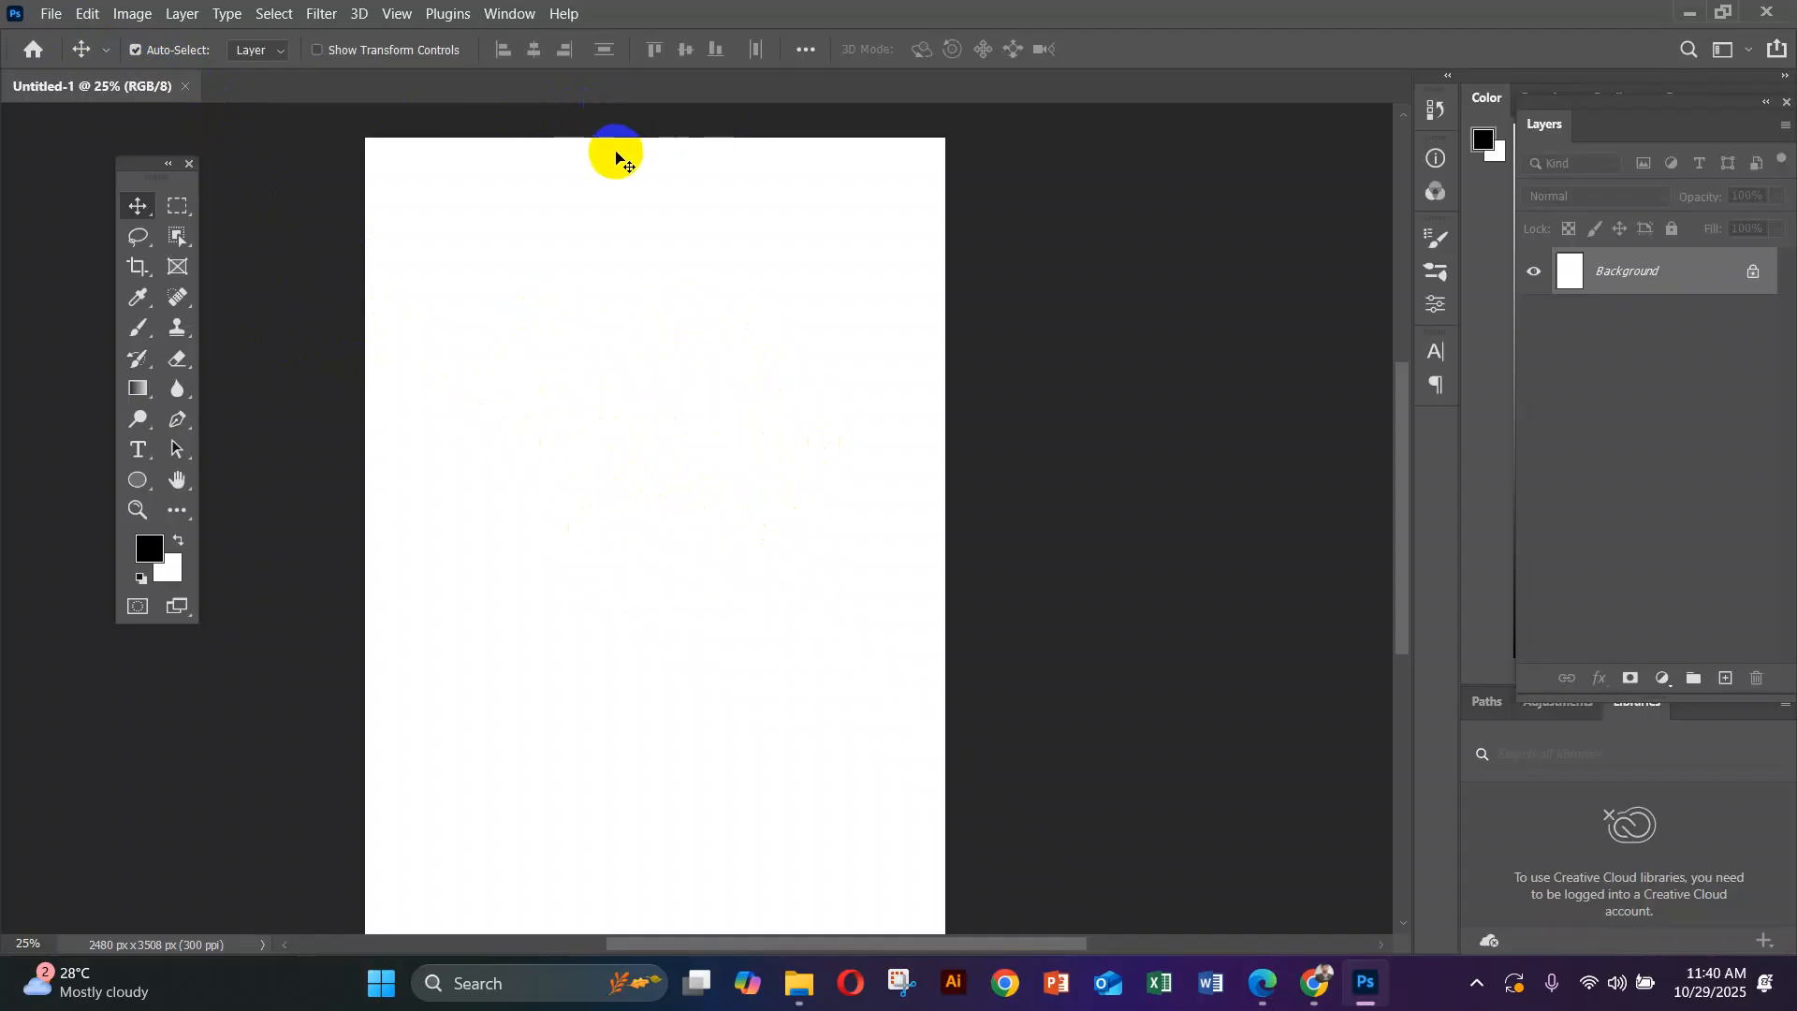
click(54, 15)
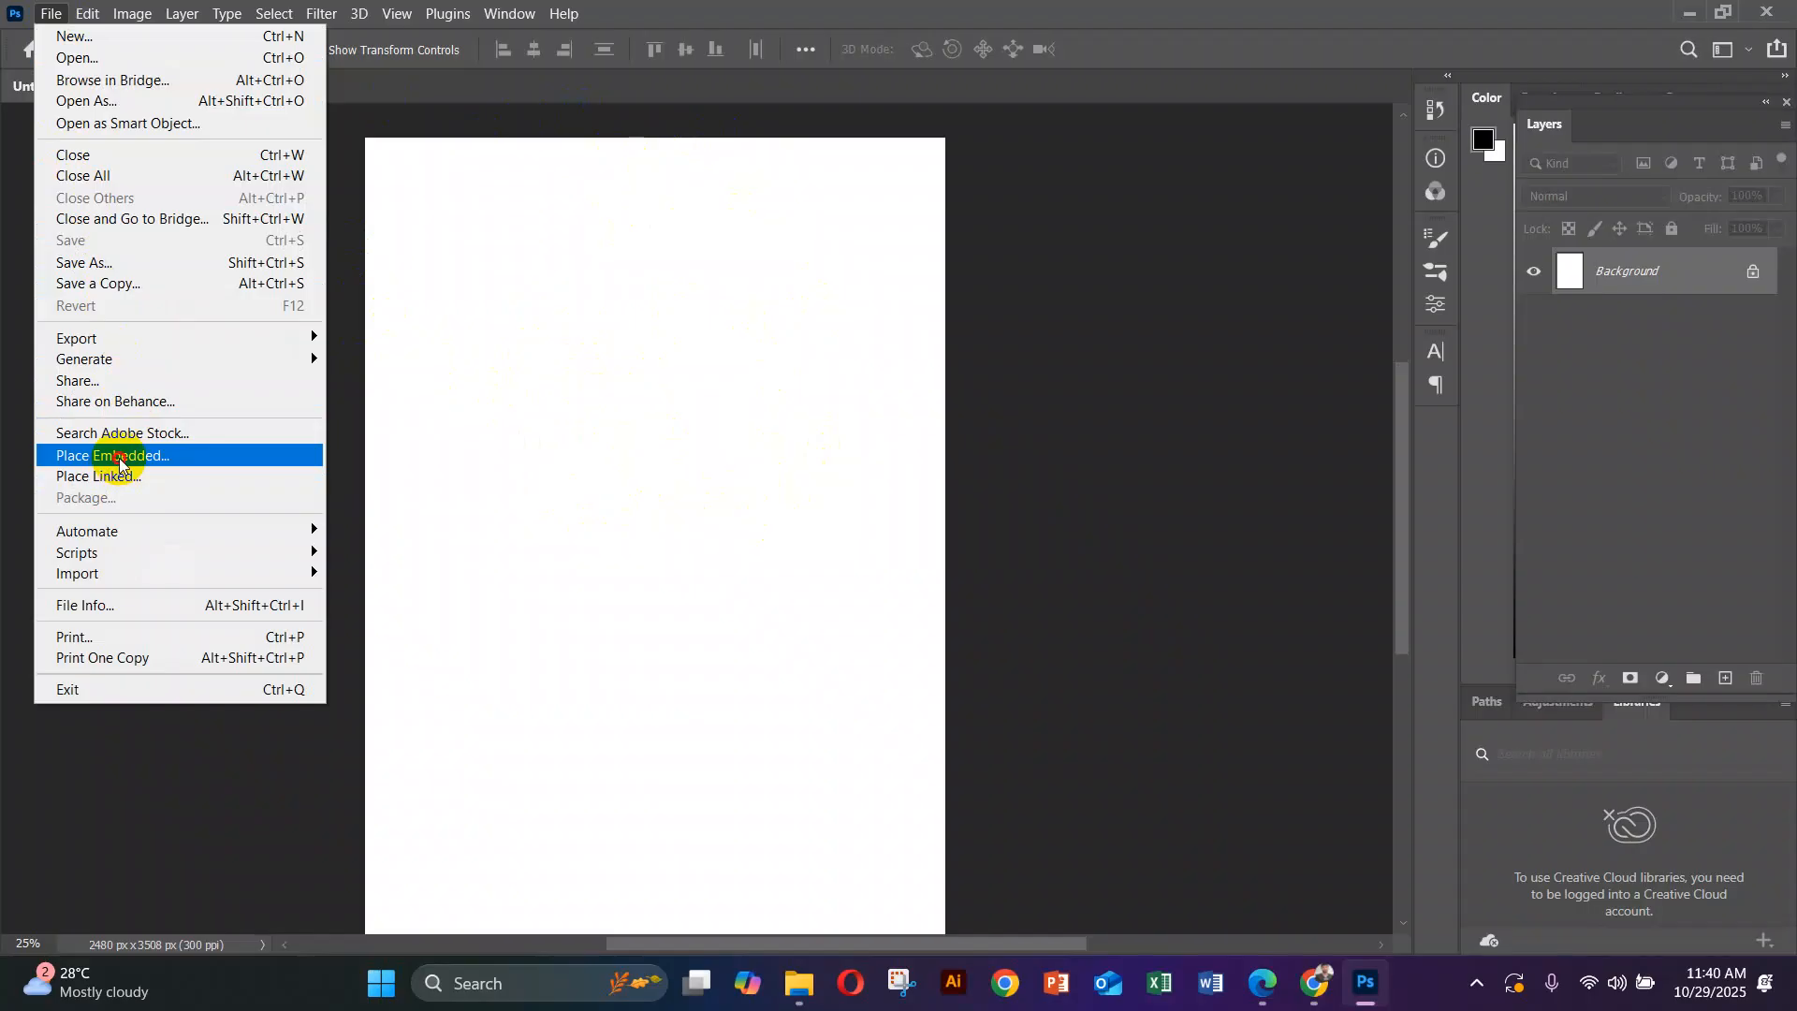
click(120, 458)
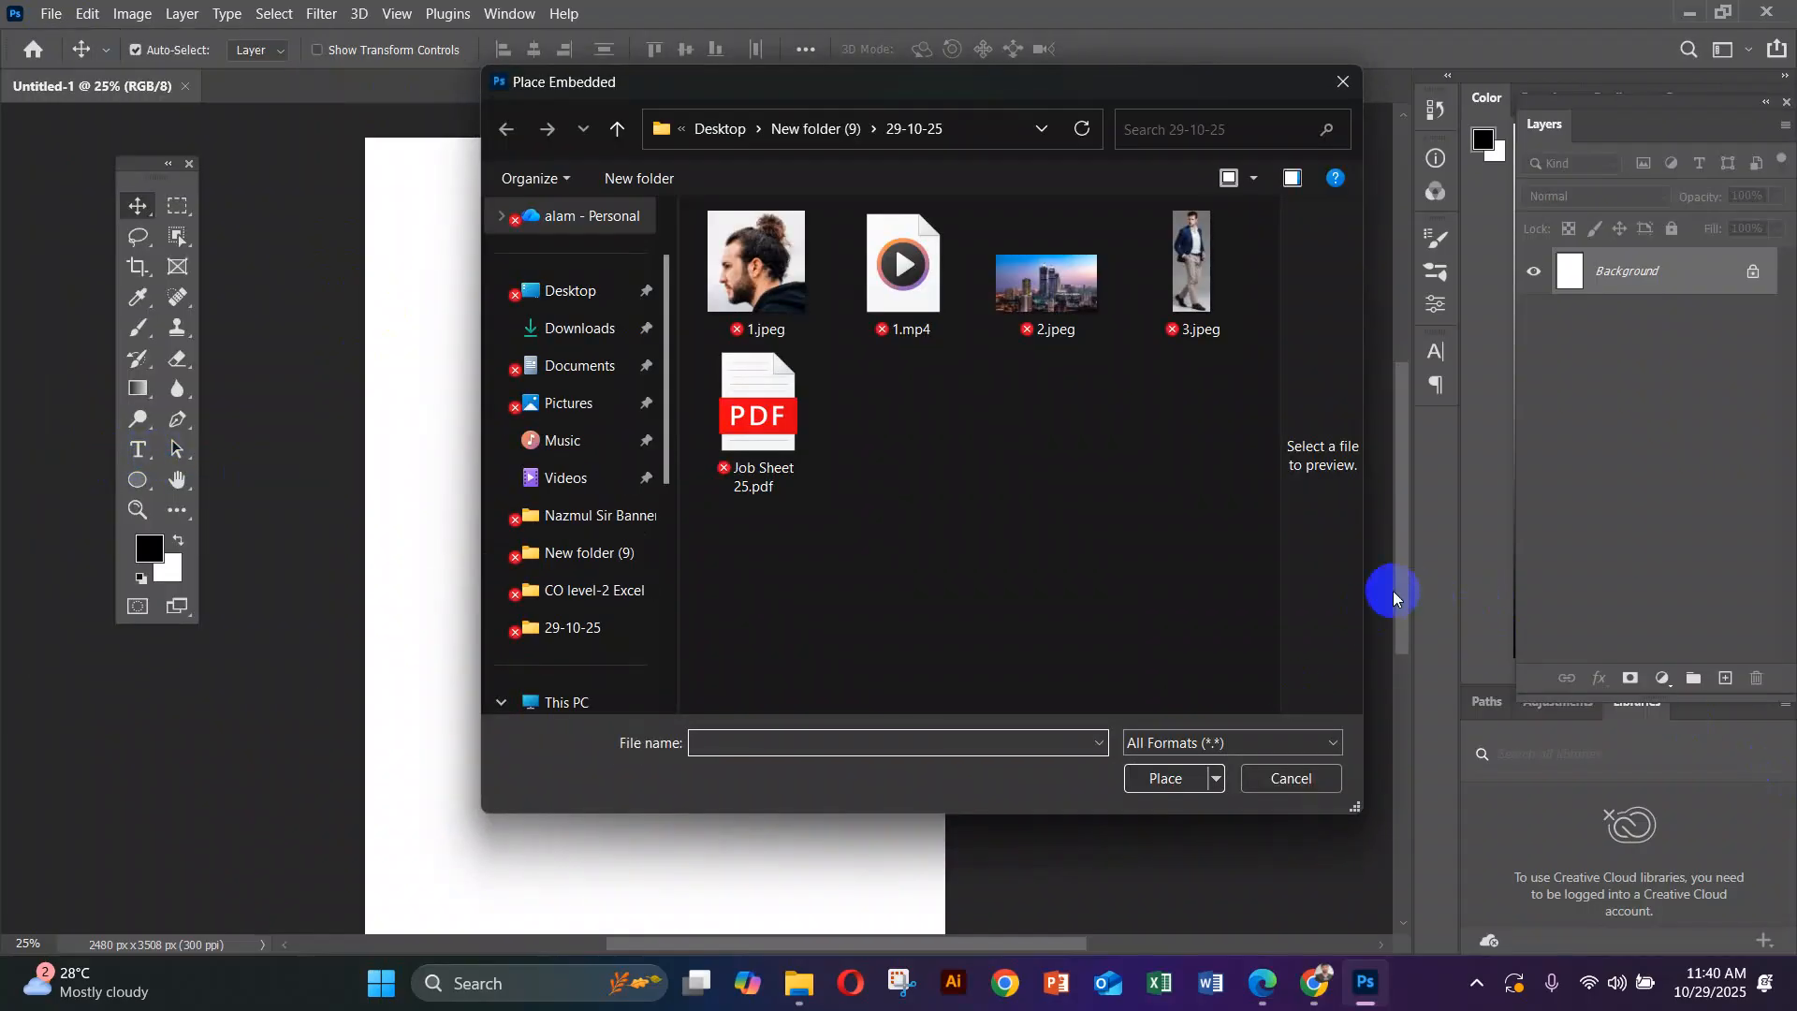
click(817, 294)
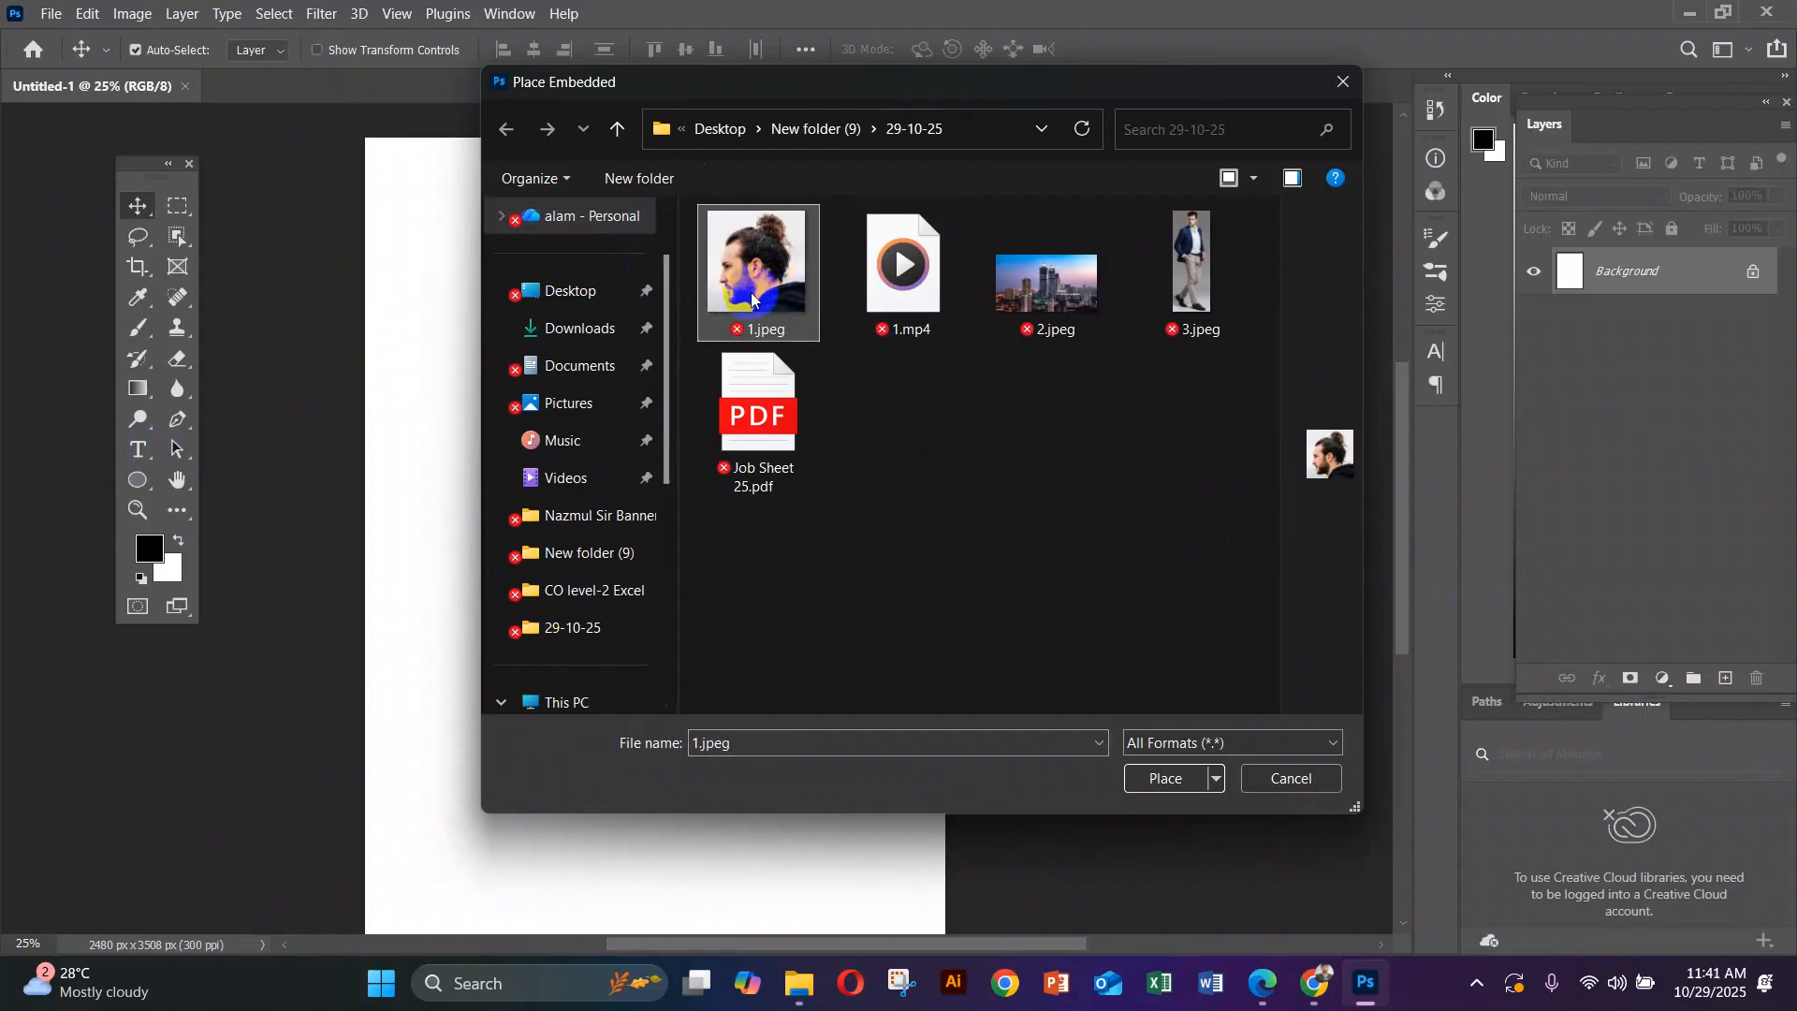
click(1165, 778)
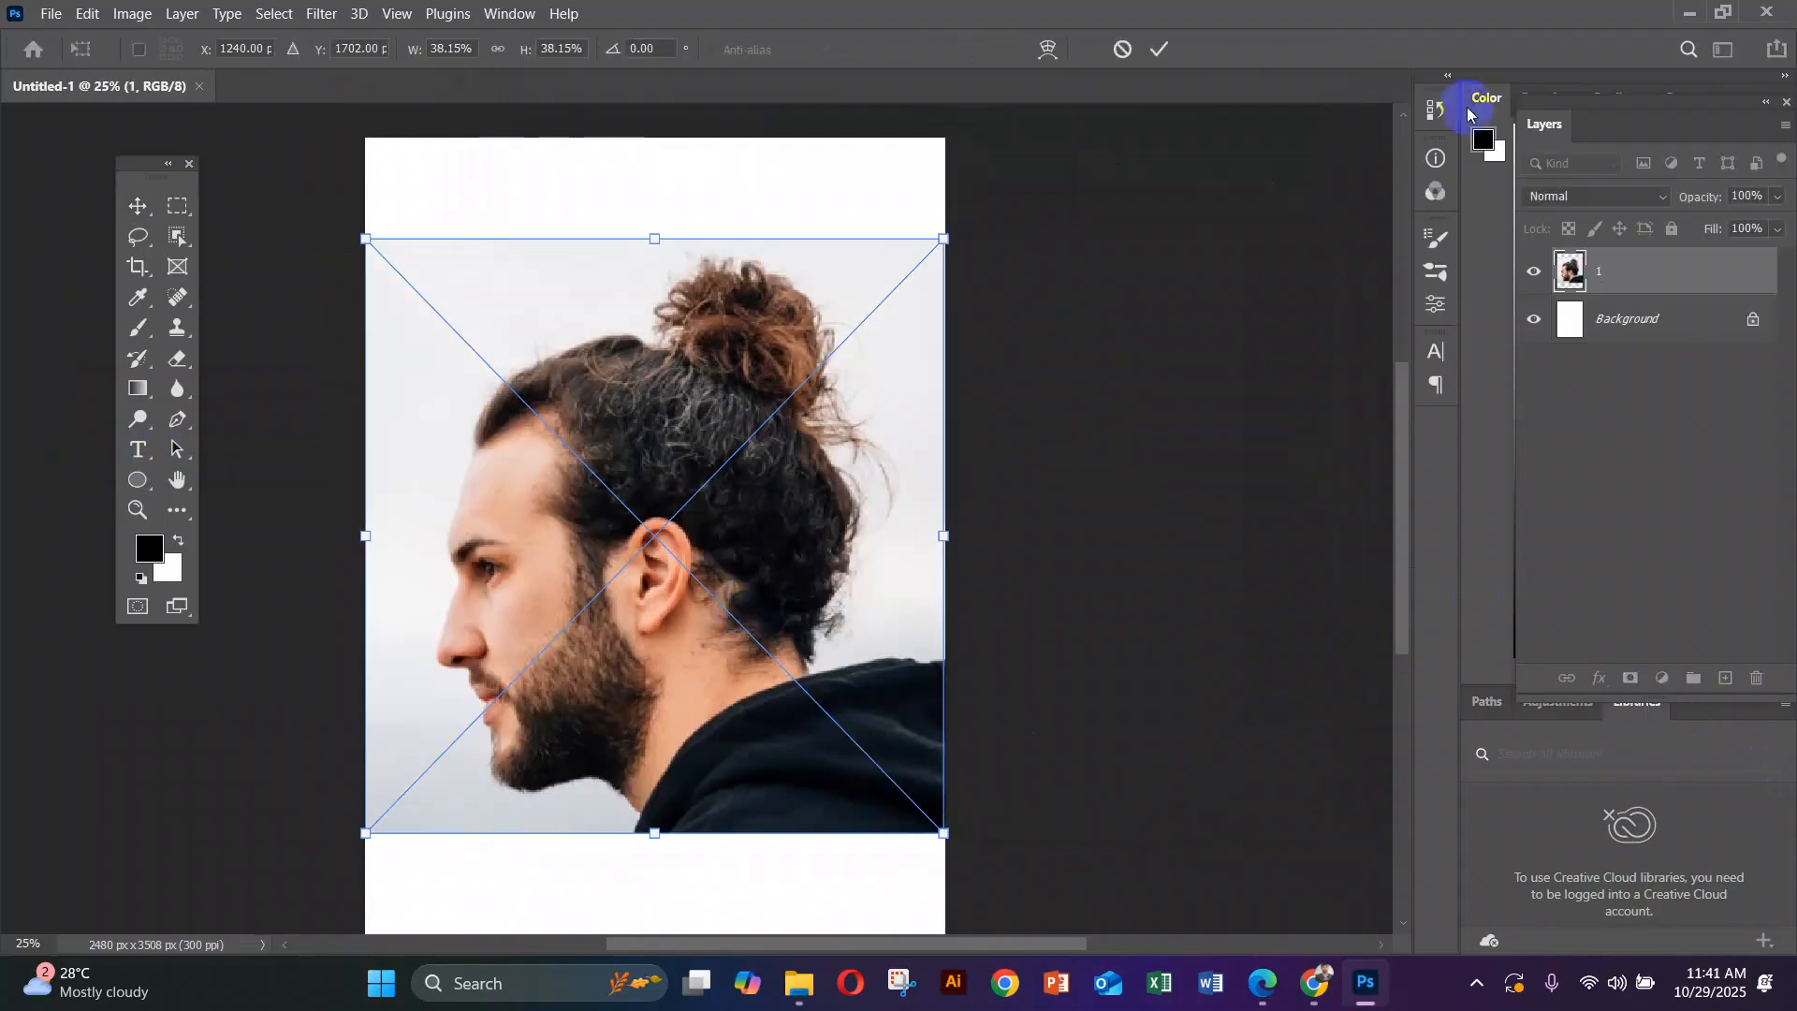
click(1161, 48)
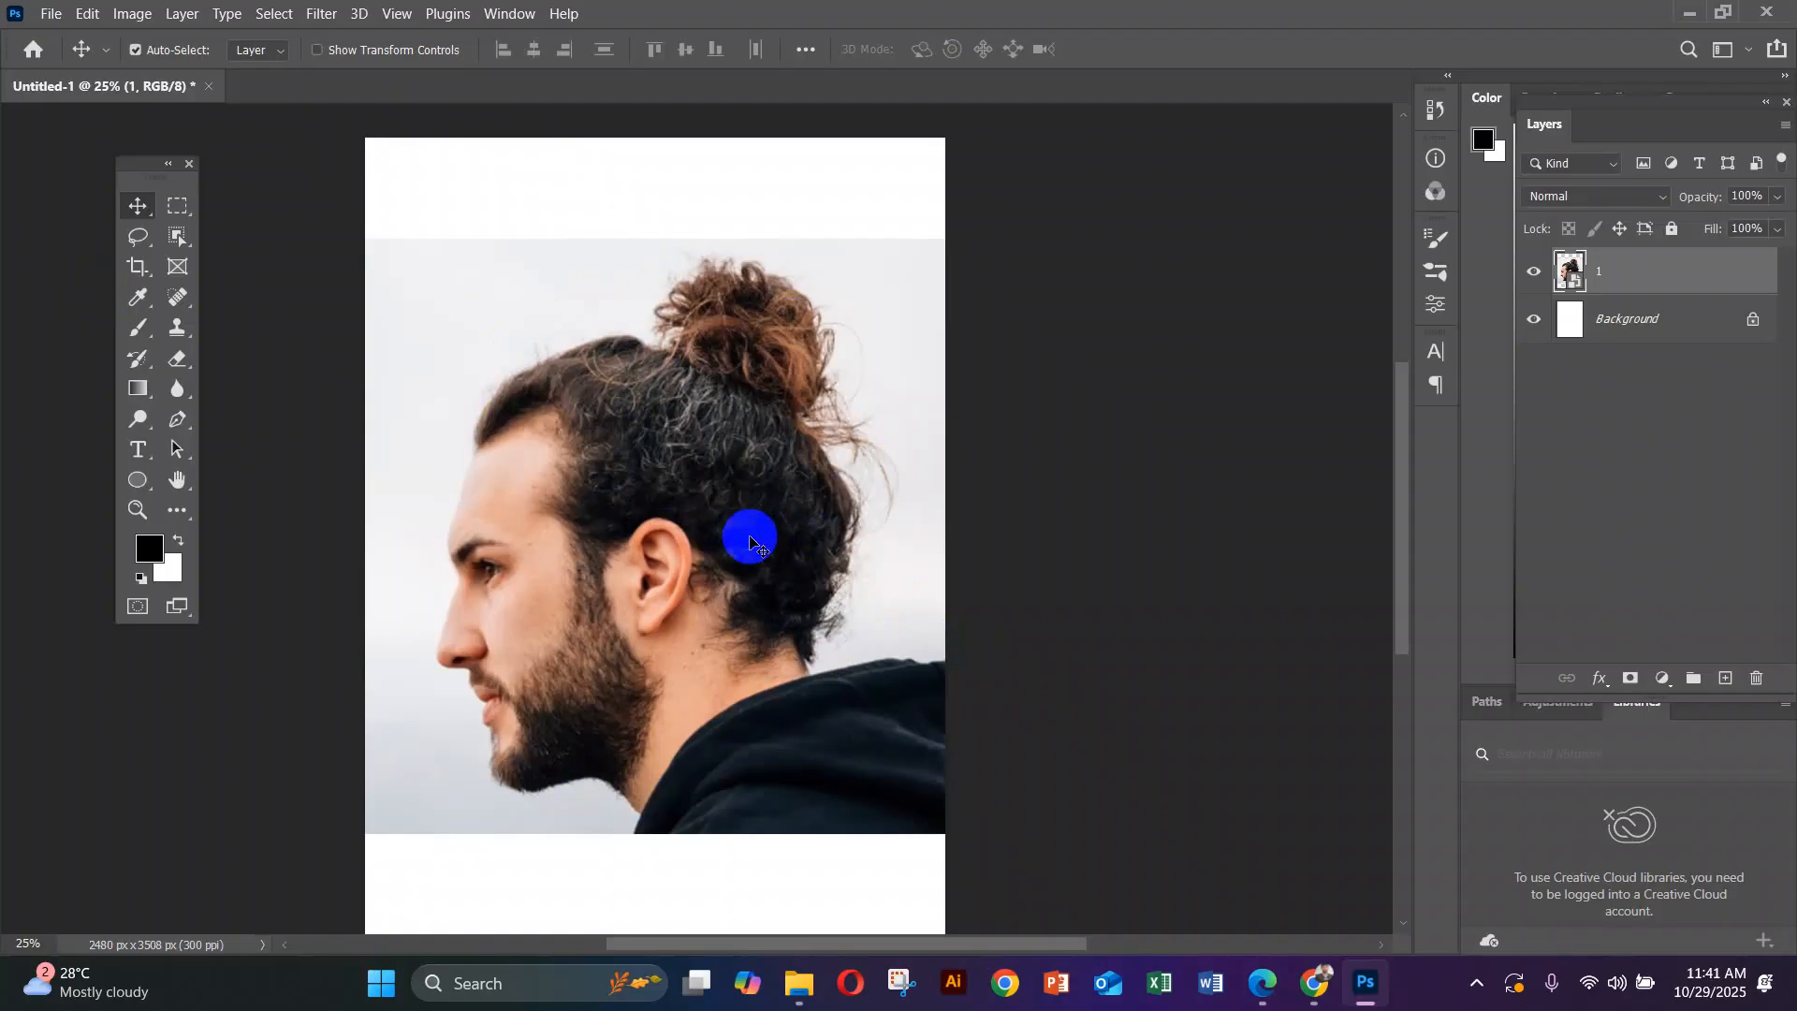
Open the channel list for the portrait and display only the Blue channel
key(ctrl+space)
click(672, 532)
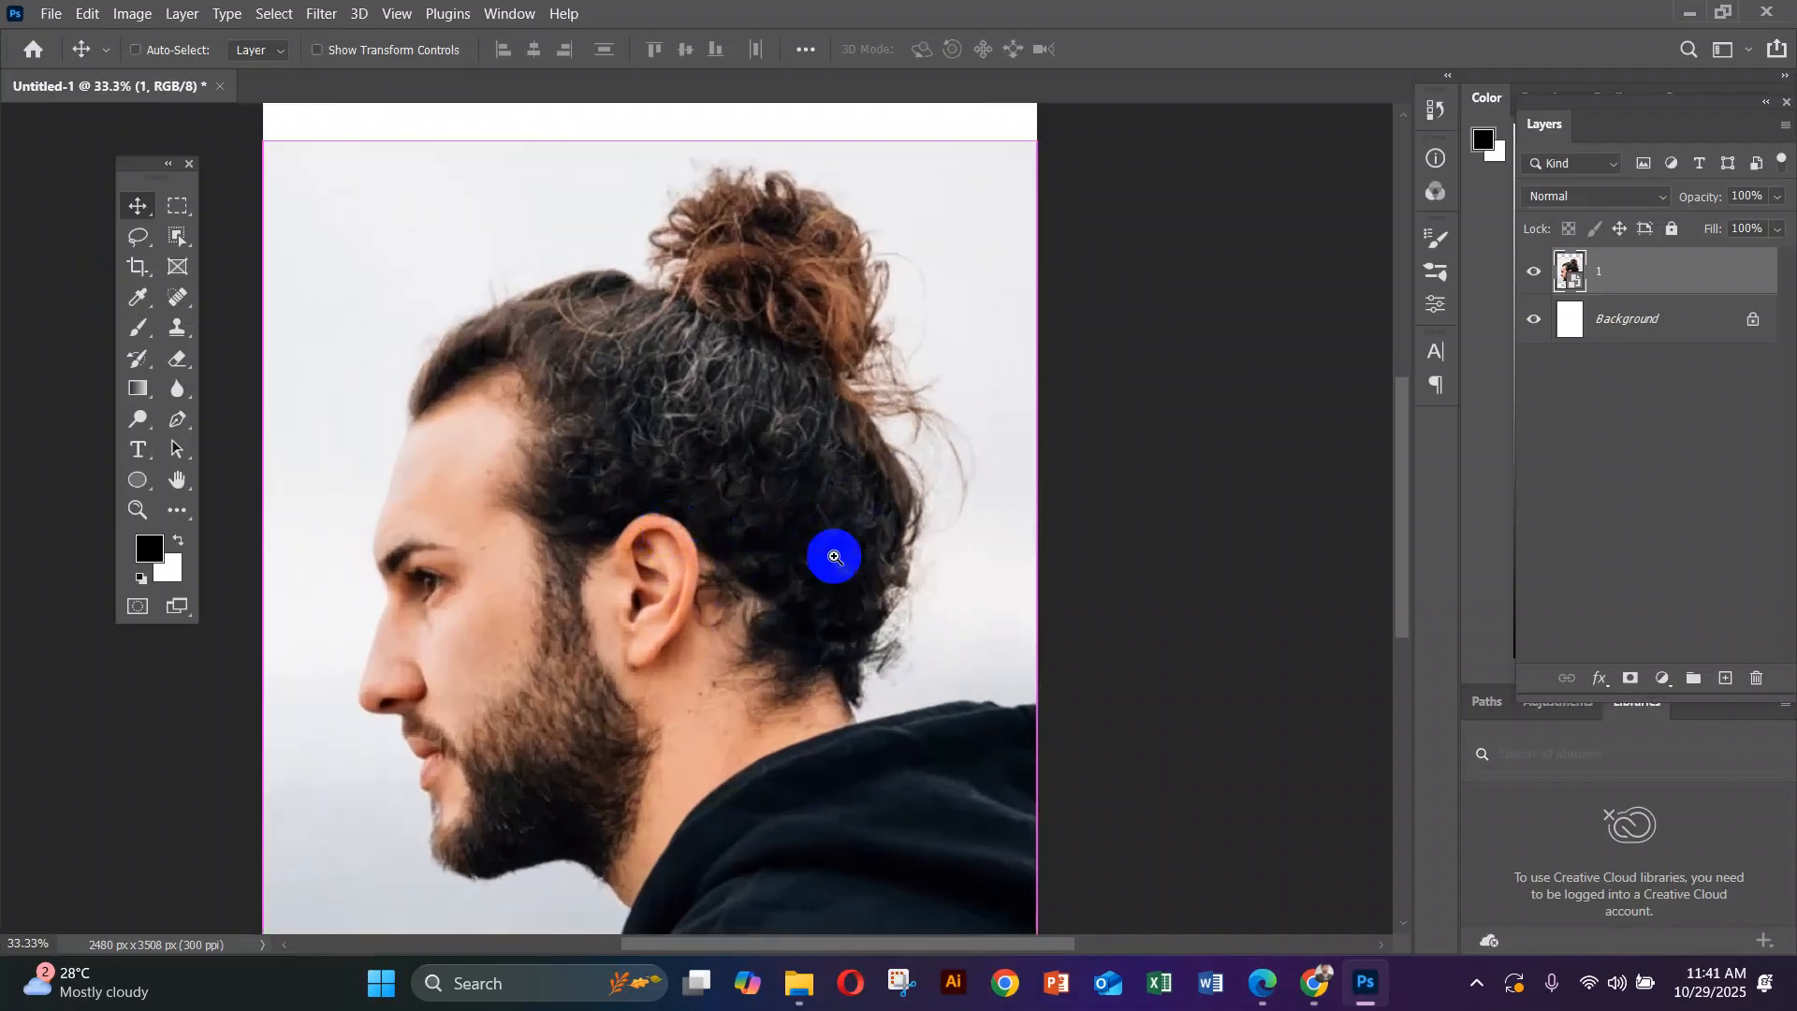
scroll(713, 541, down, 1)
scroll(711, 537, up, 1)
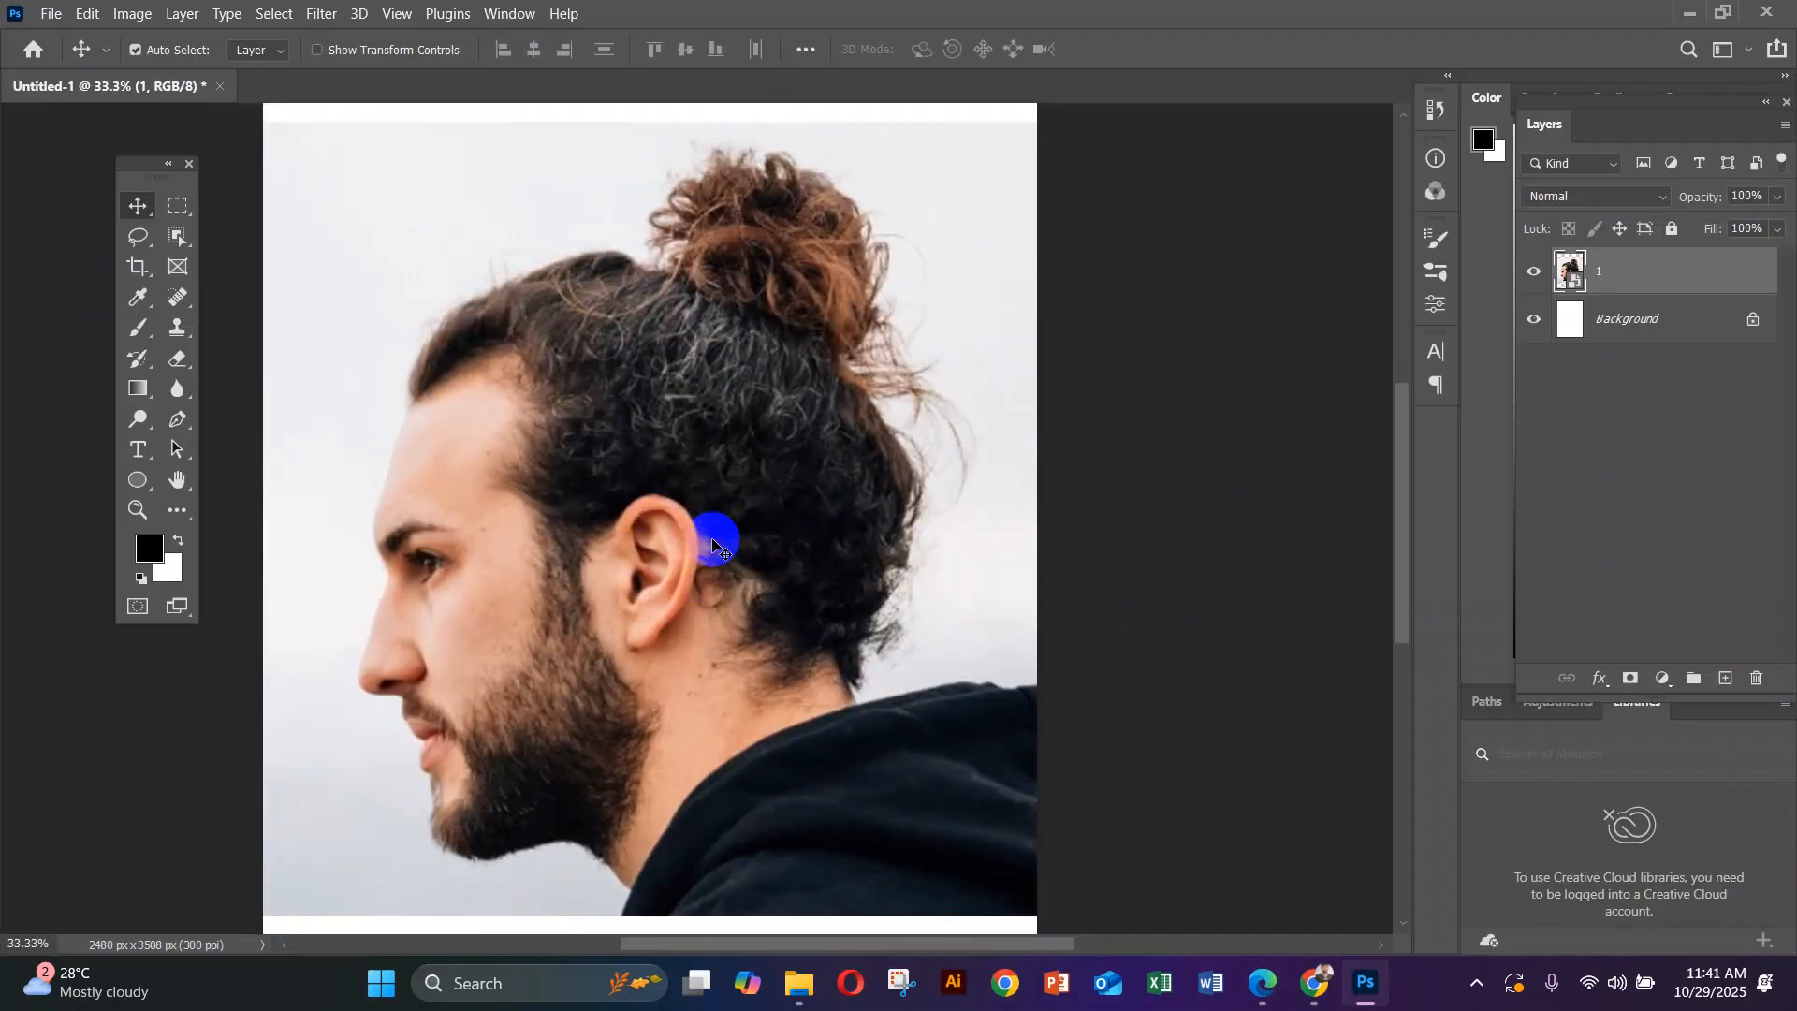
scroll(713, 543, down, 1)
scroll(713, 543, up, 1)
click(1433, 192)
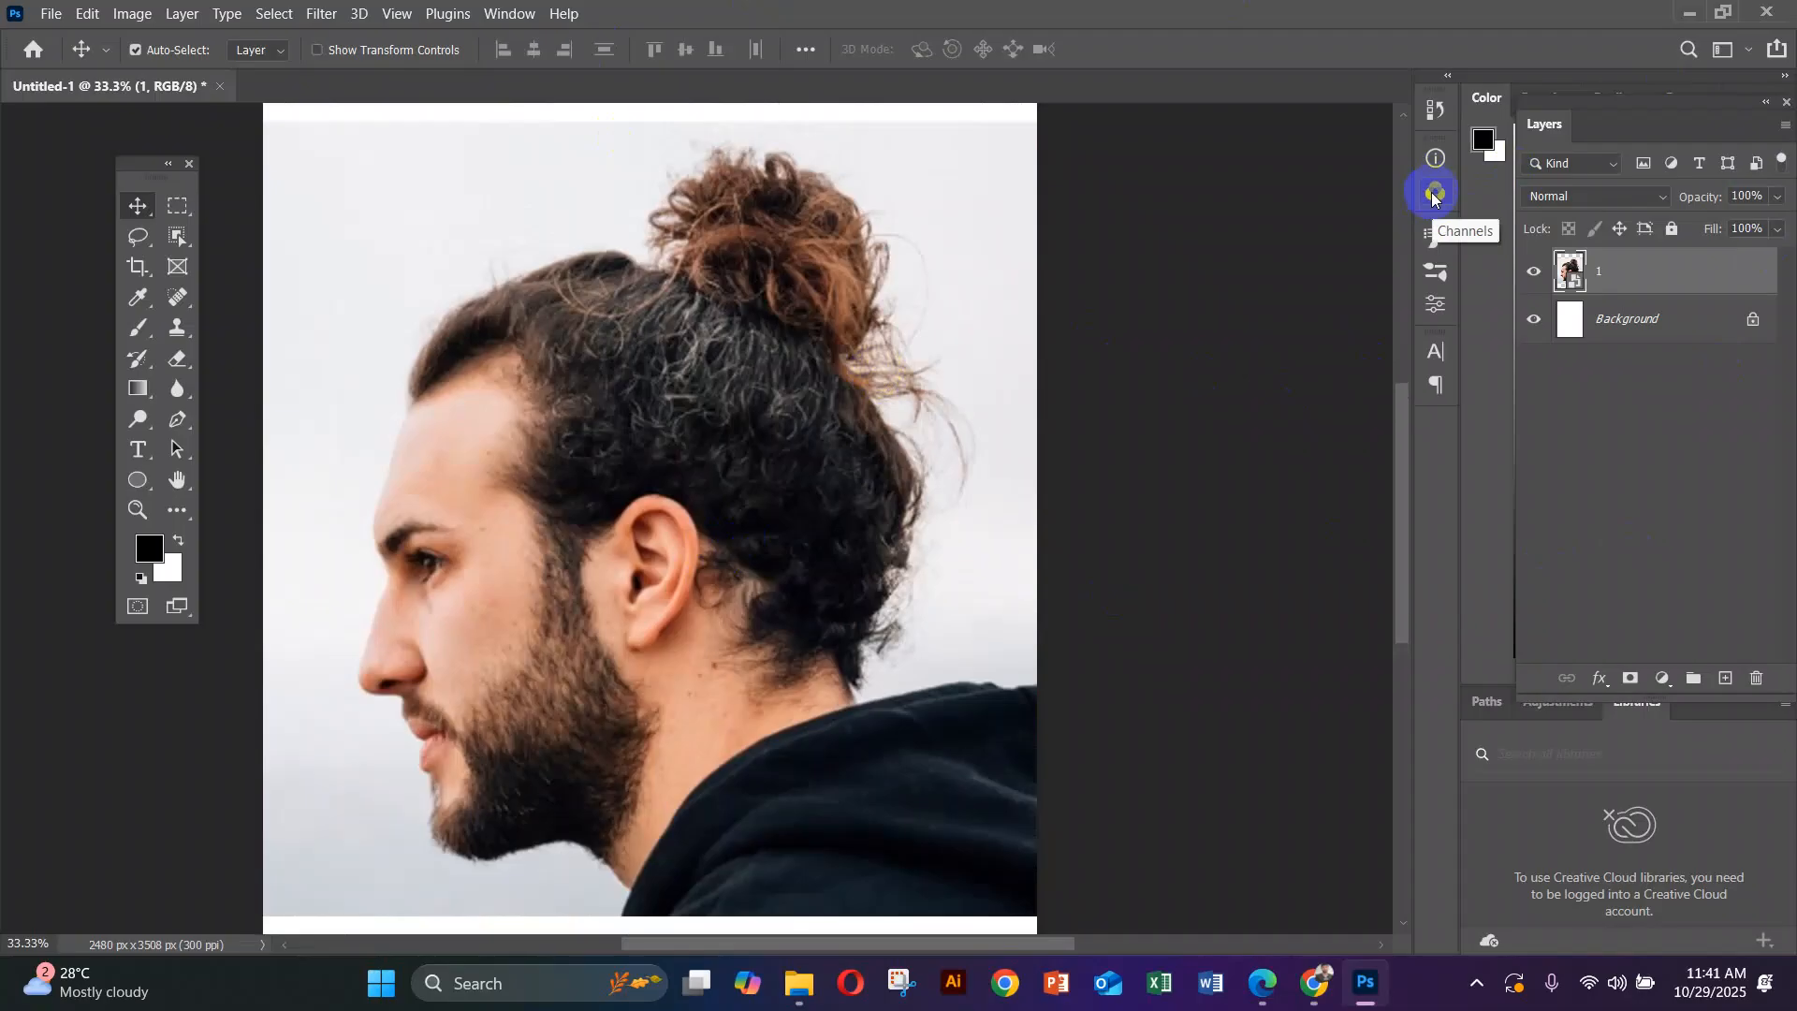
click(1433, 194)
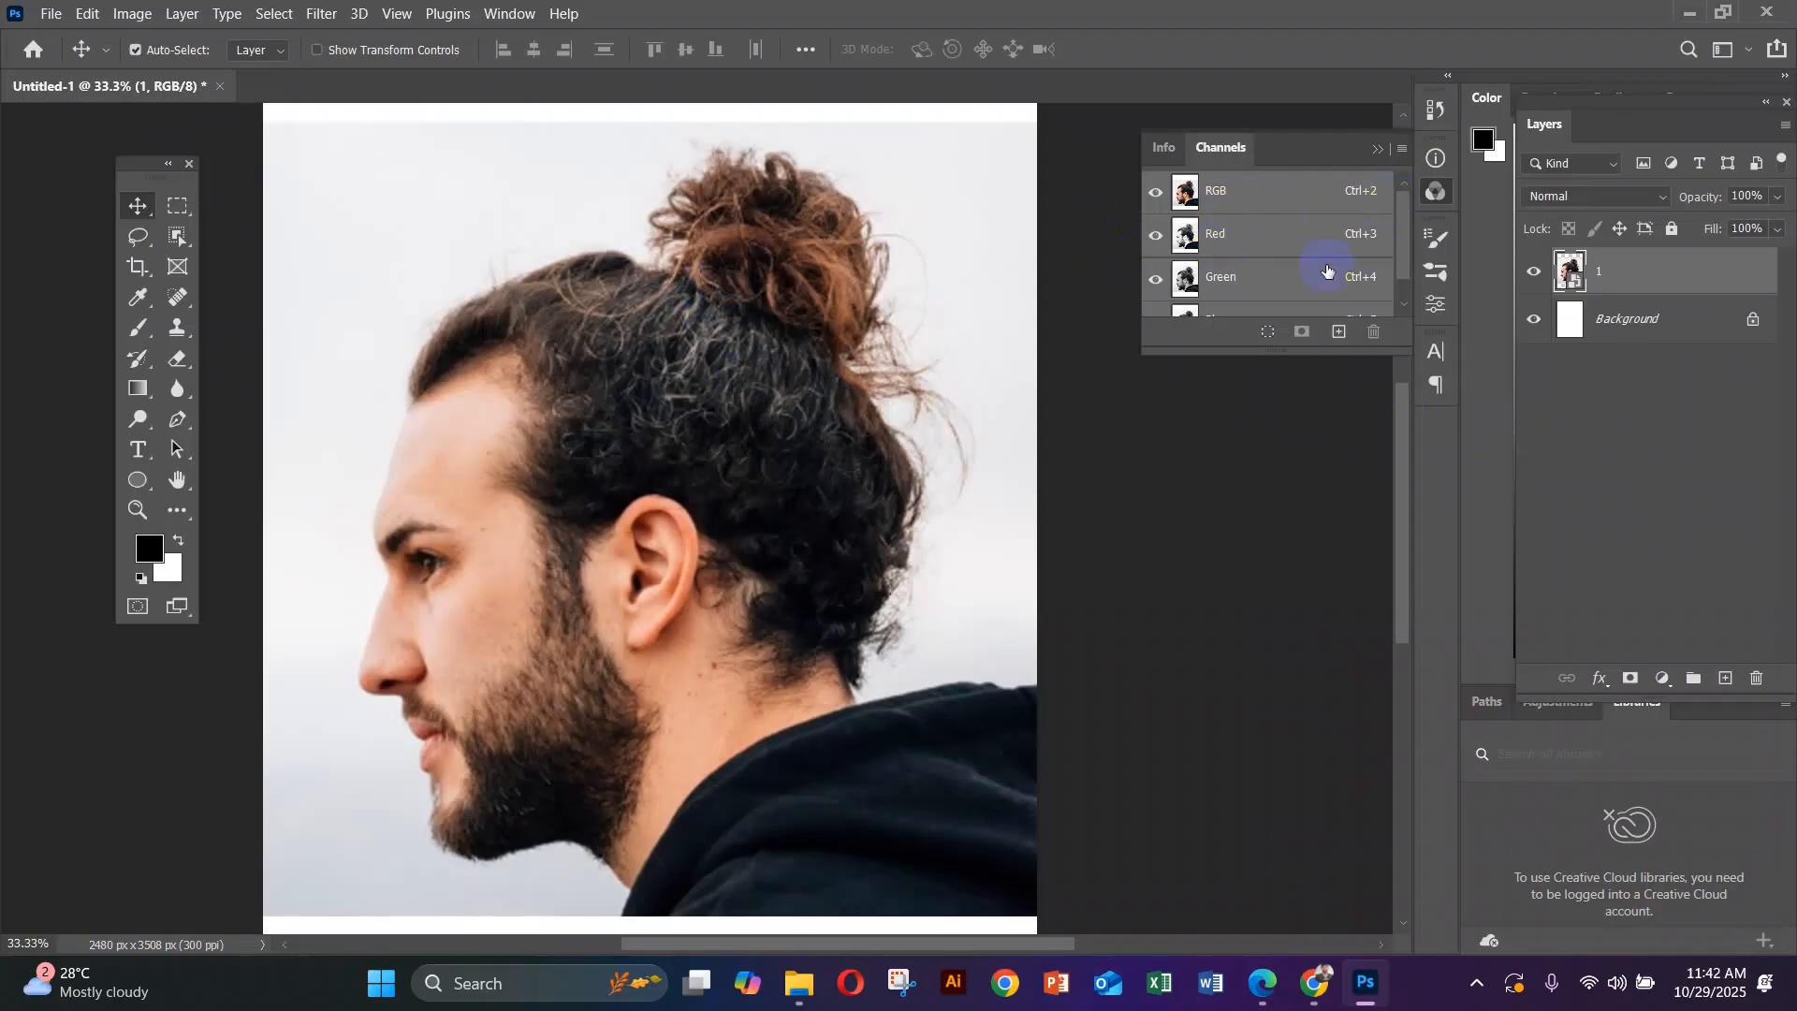
click(1381, 197)
scroll(1226, 271, down, 1)
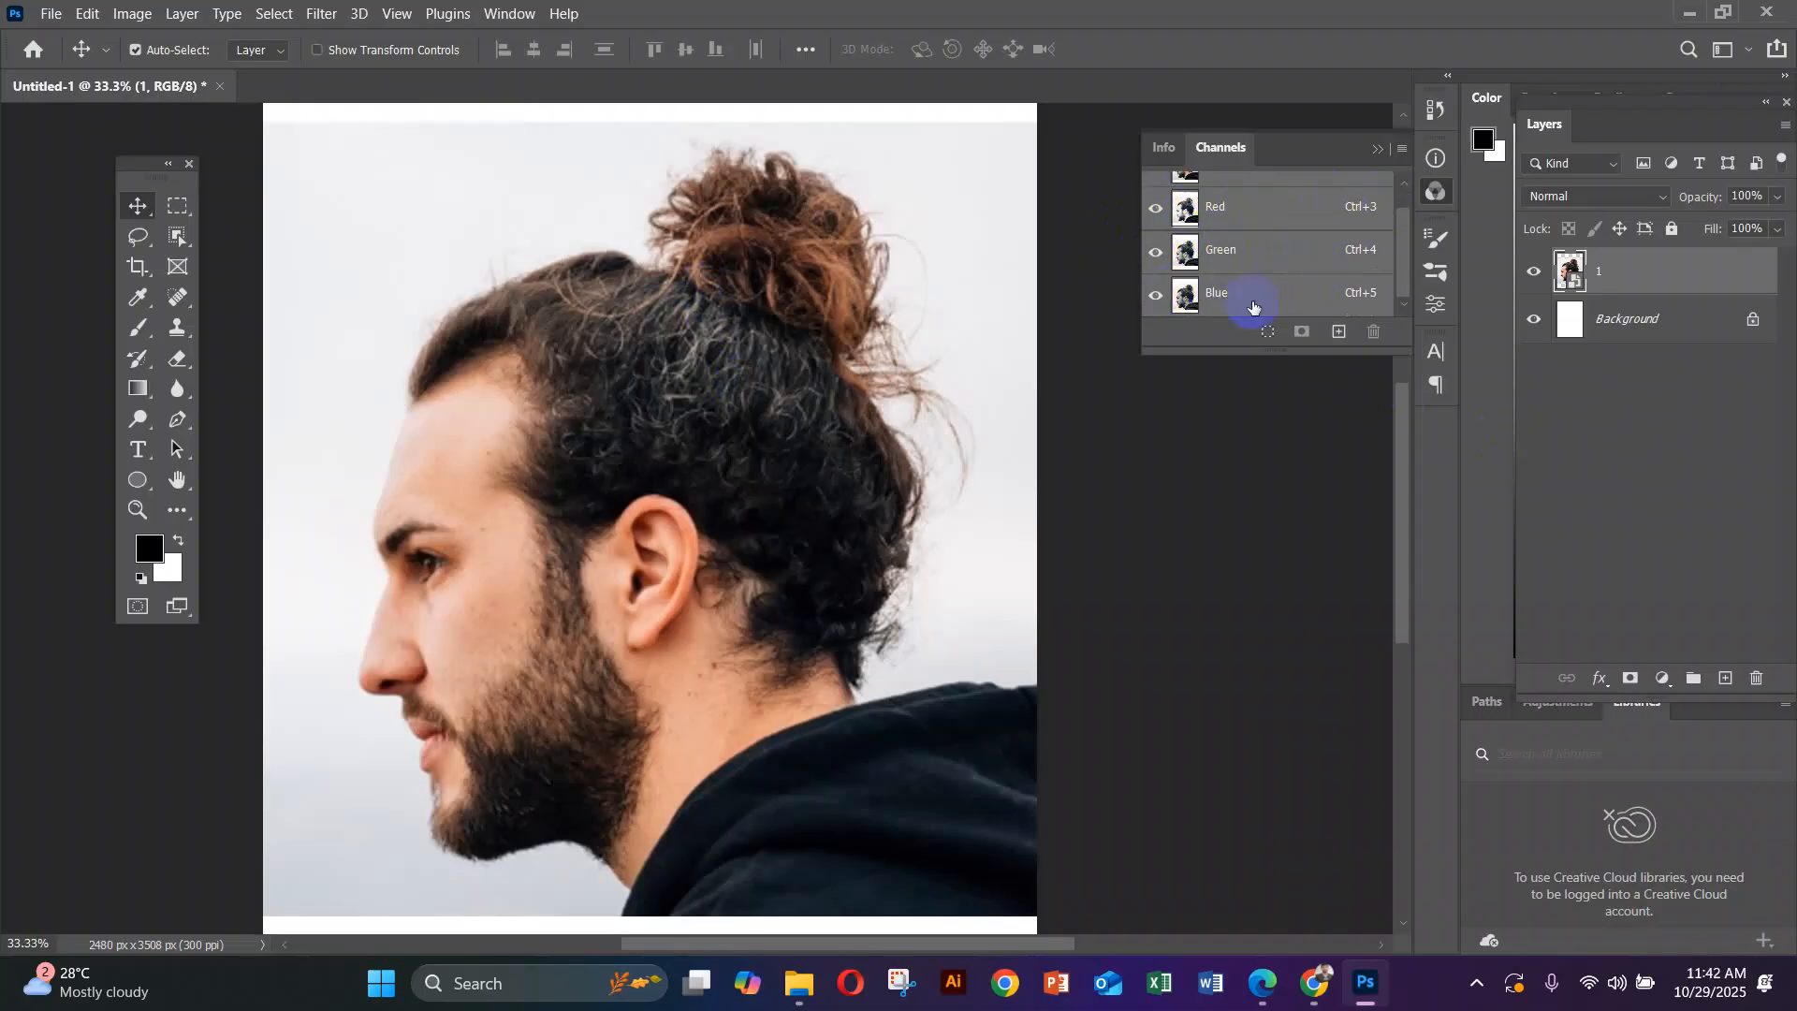
ctrl+click(1187, 297)
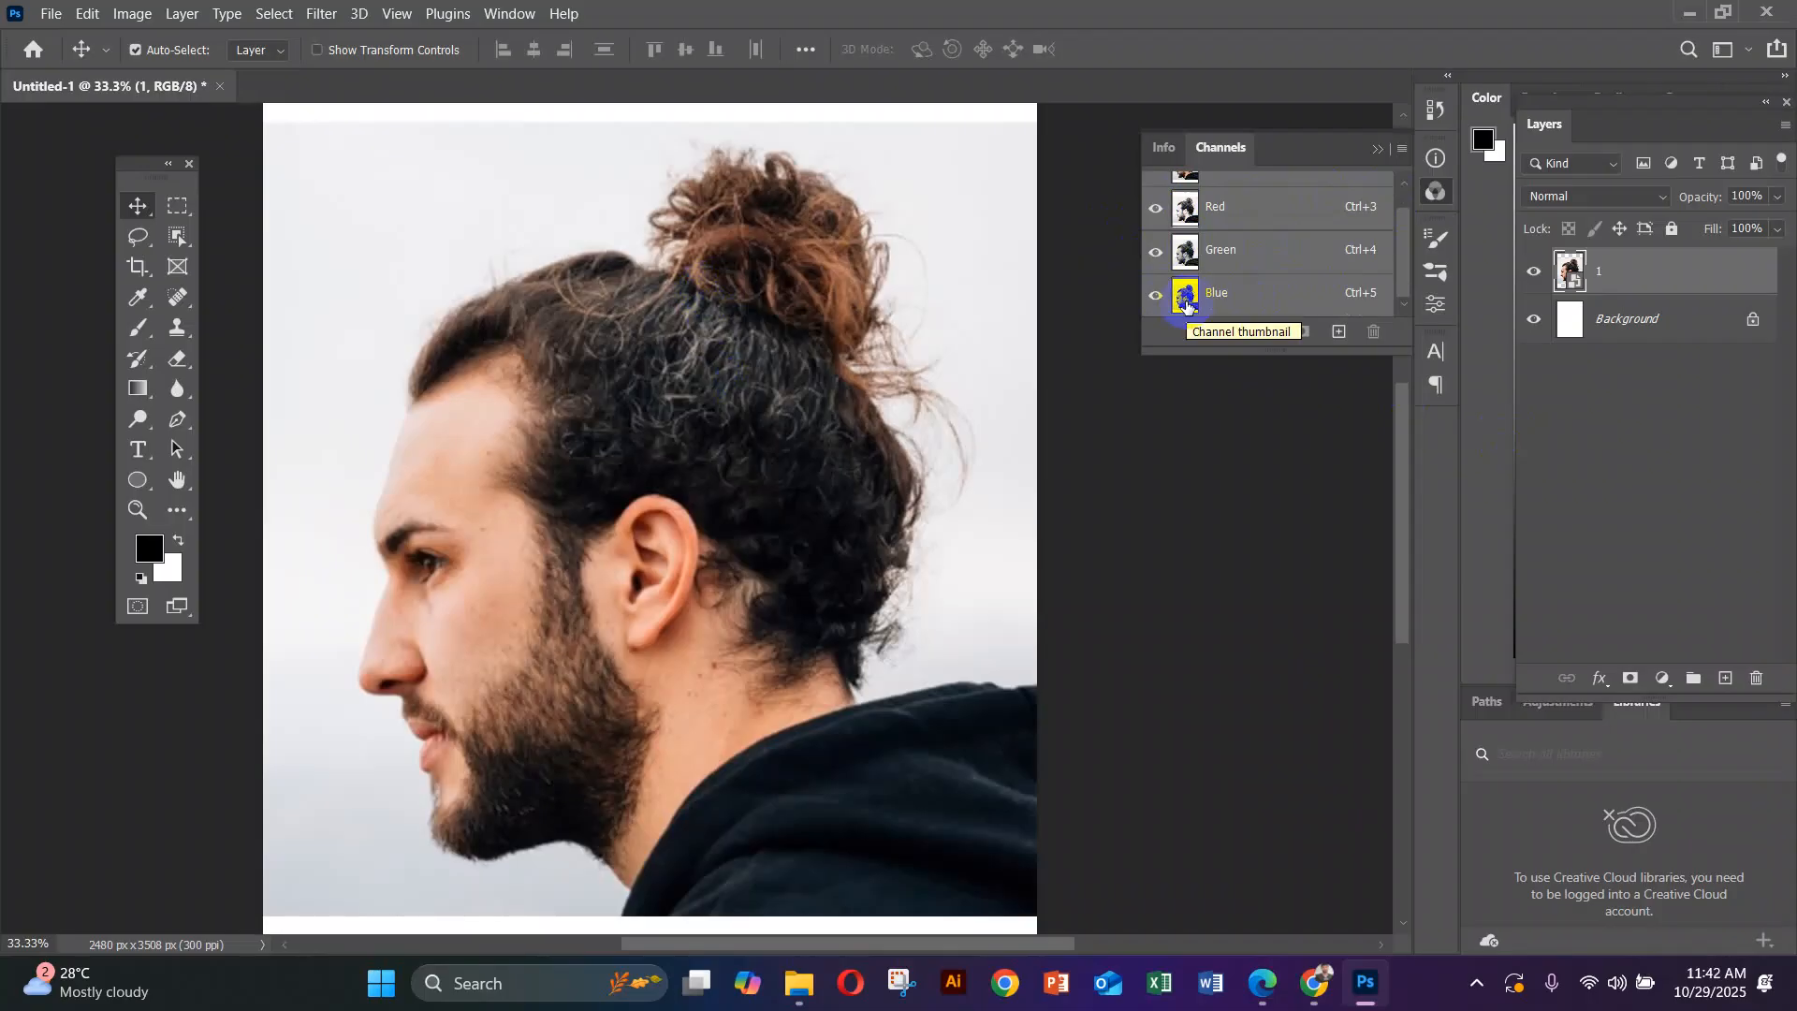
click(1186, 299)
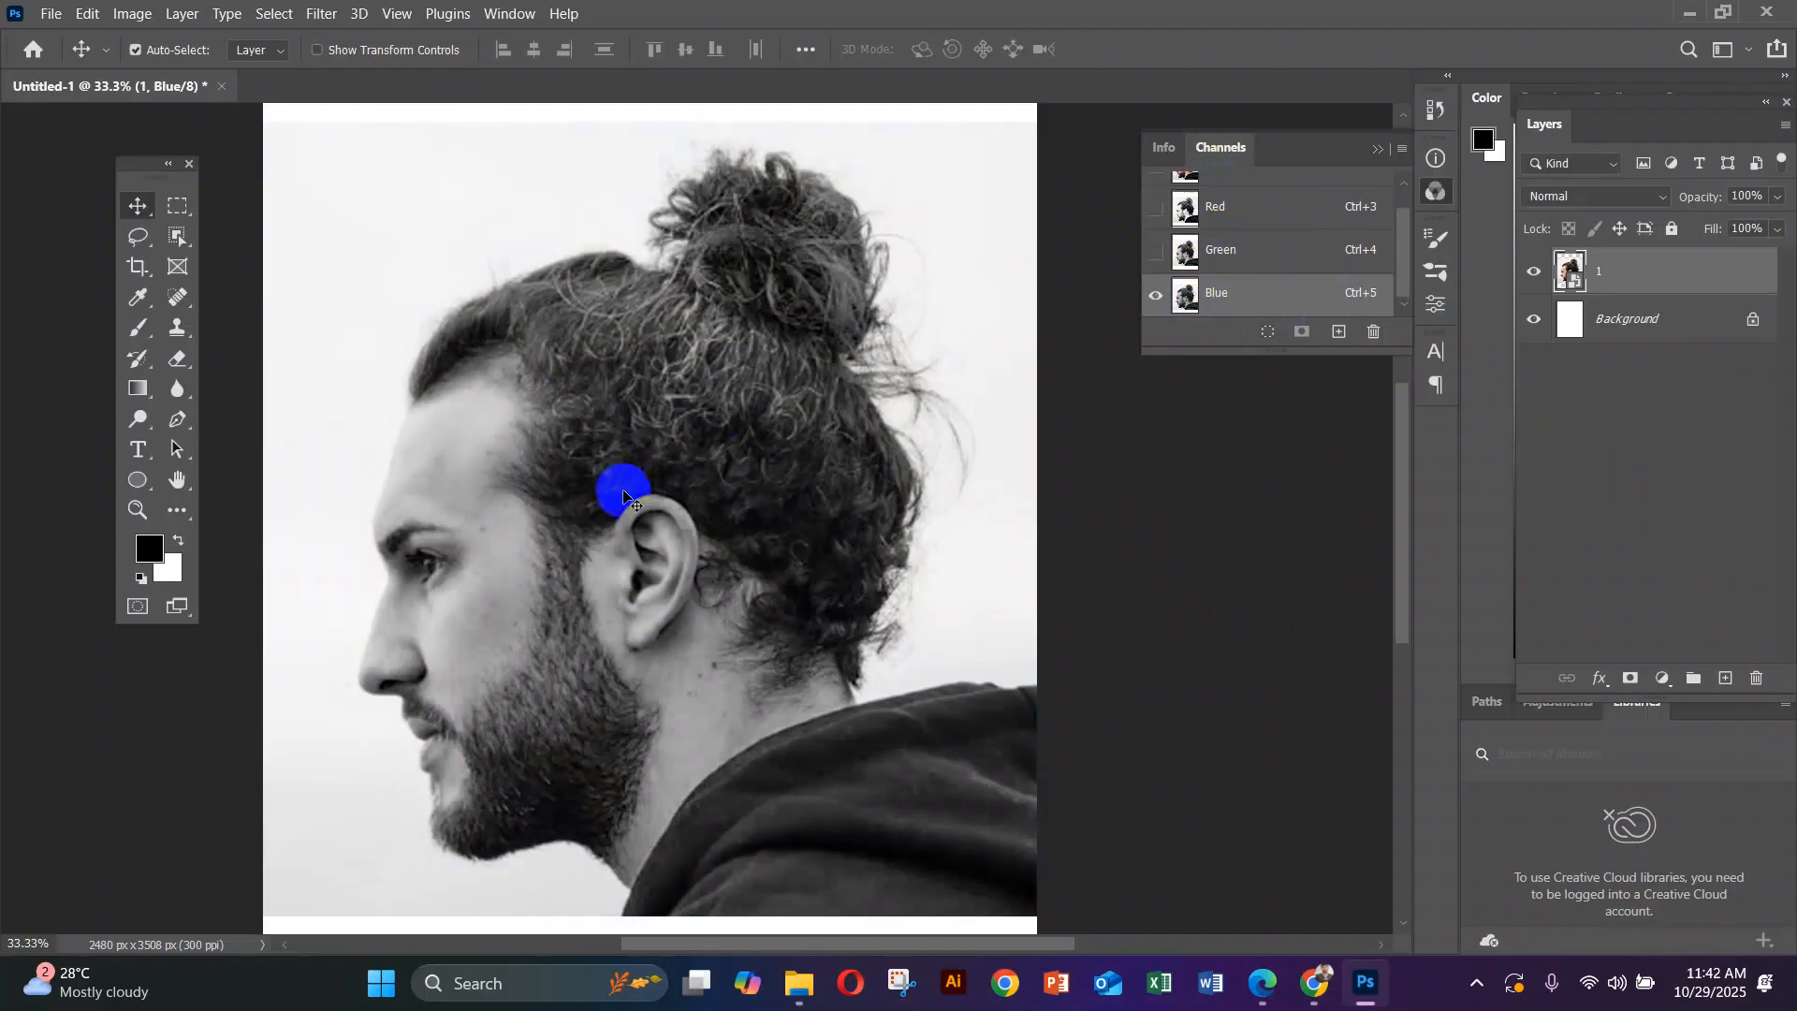
Duplicate the Blue channel as a basis for the portrait mask
click(426, 401)
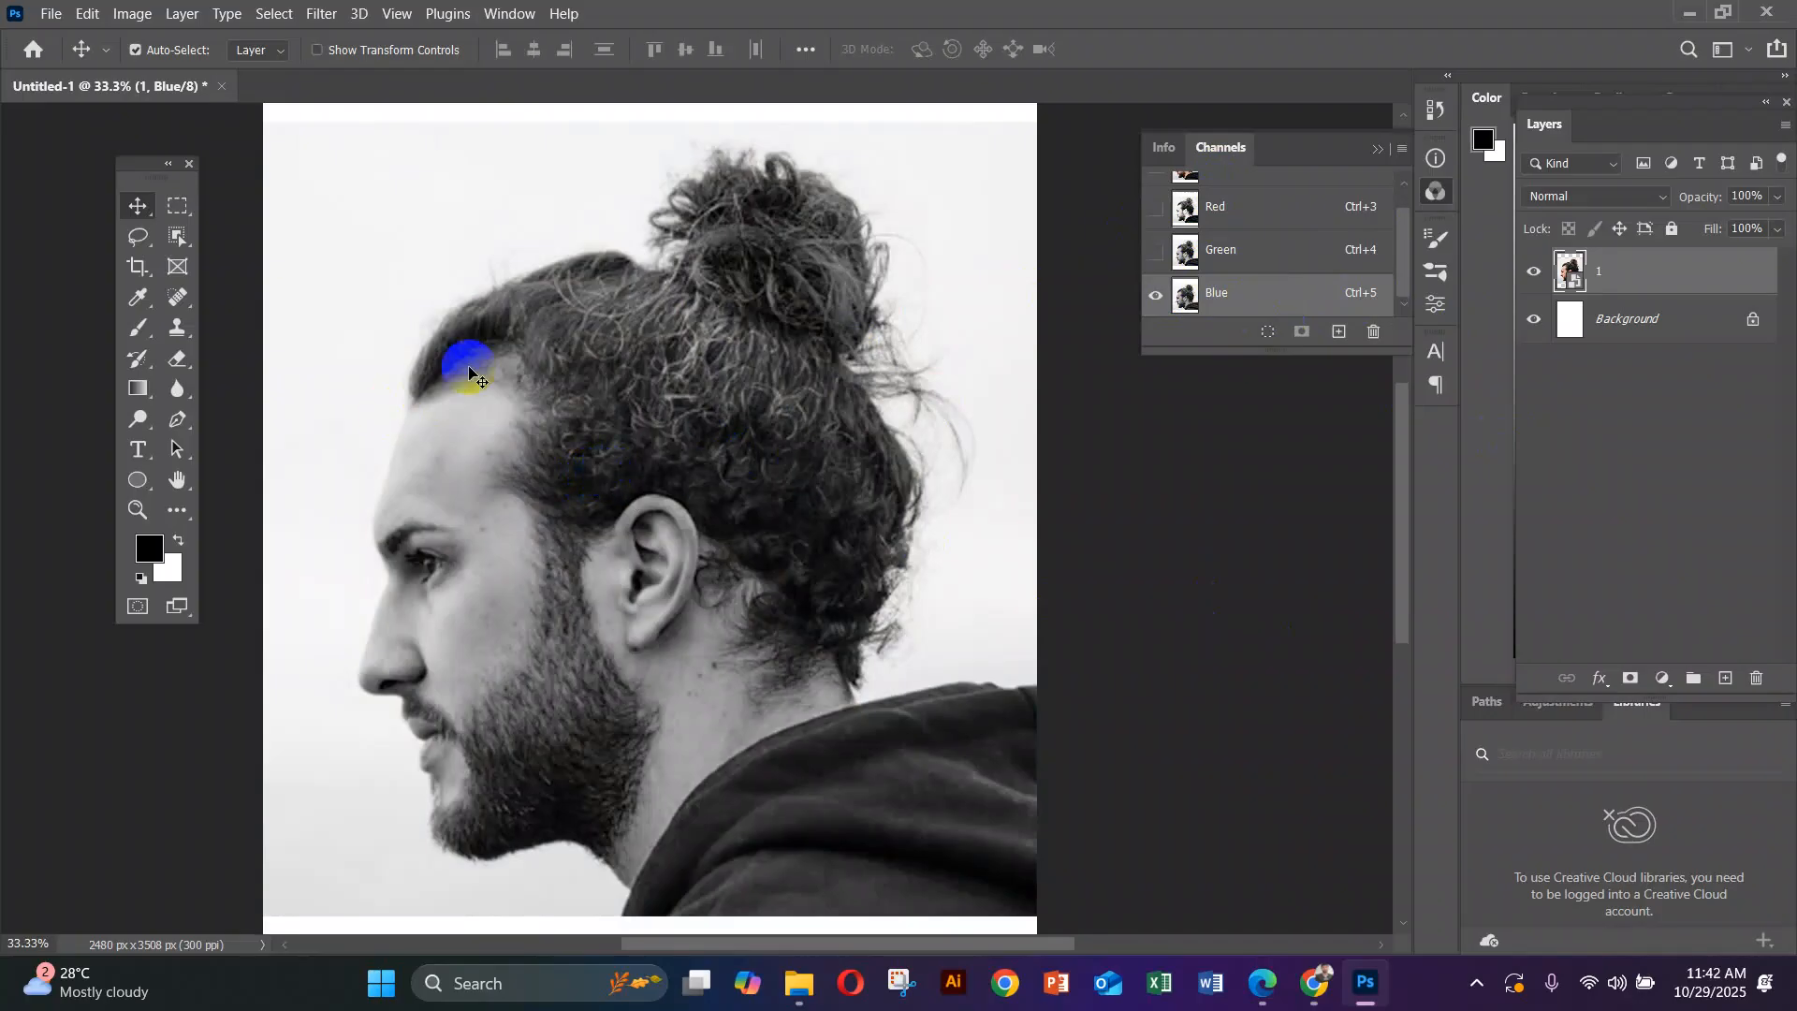
click(514, 493)
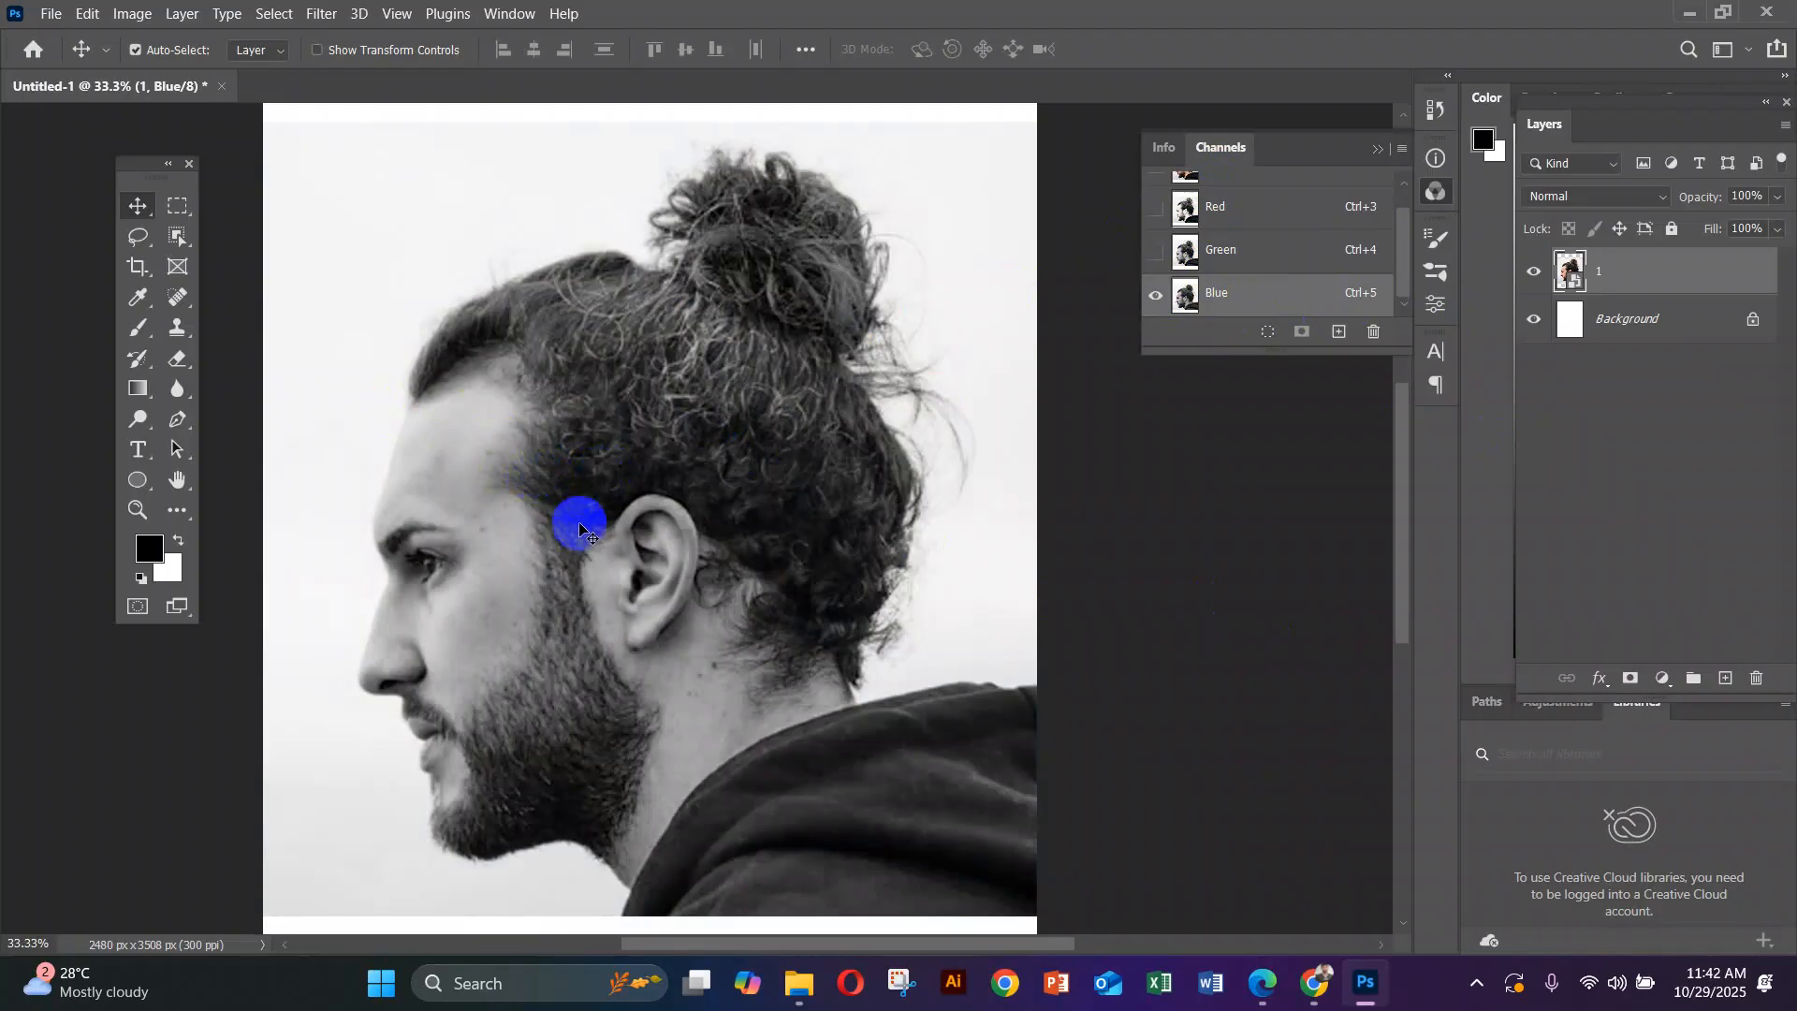
click(1184, 296)
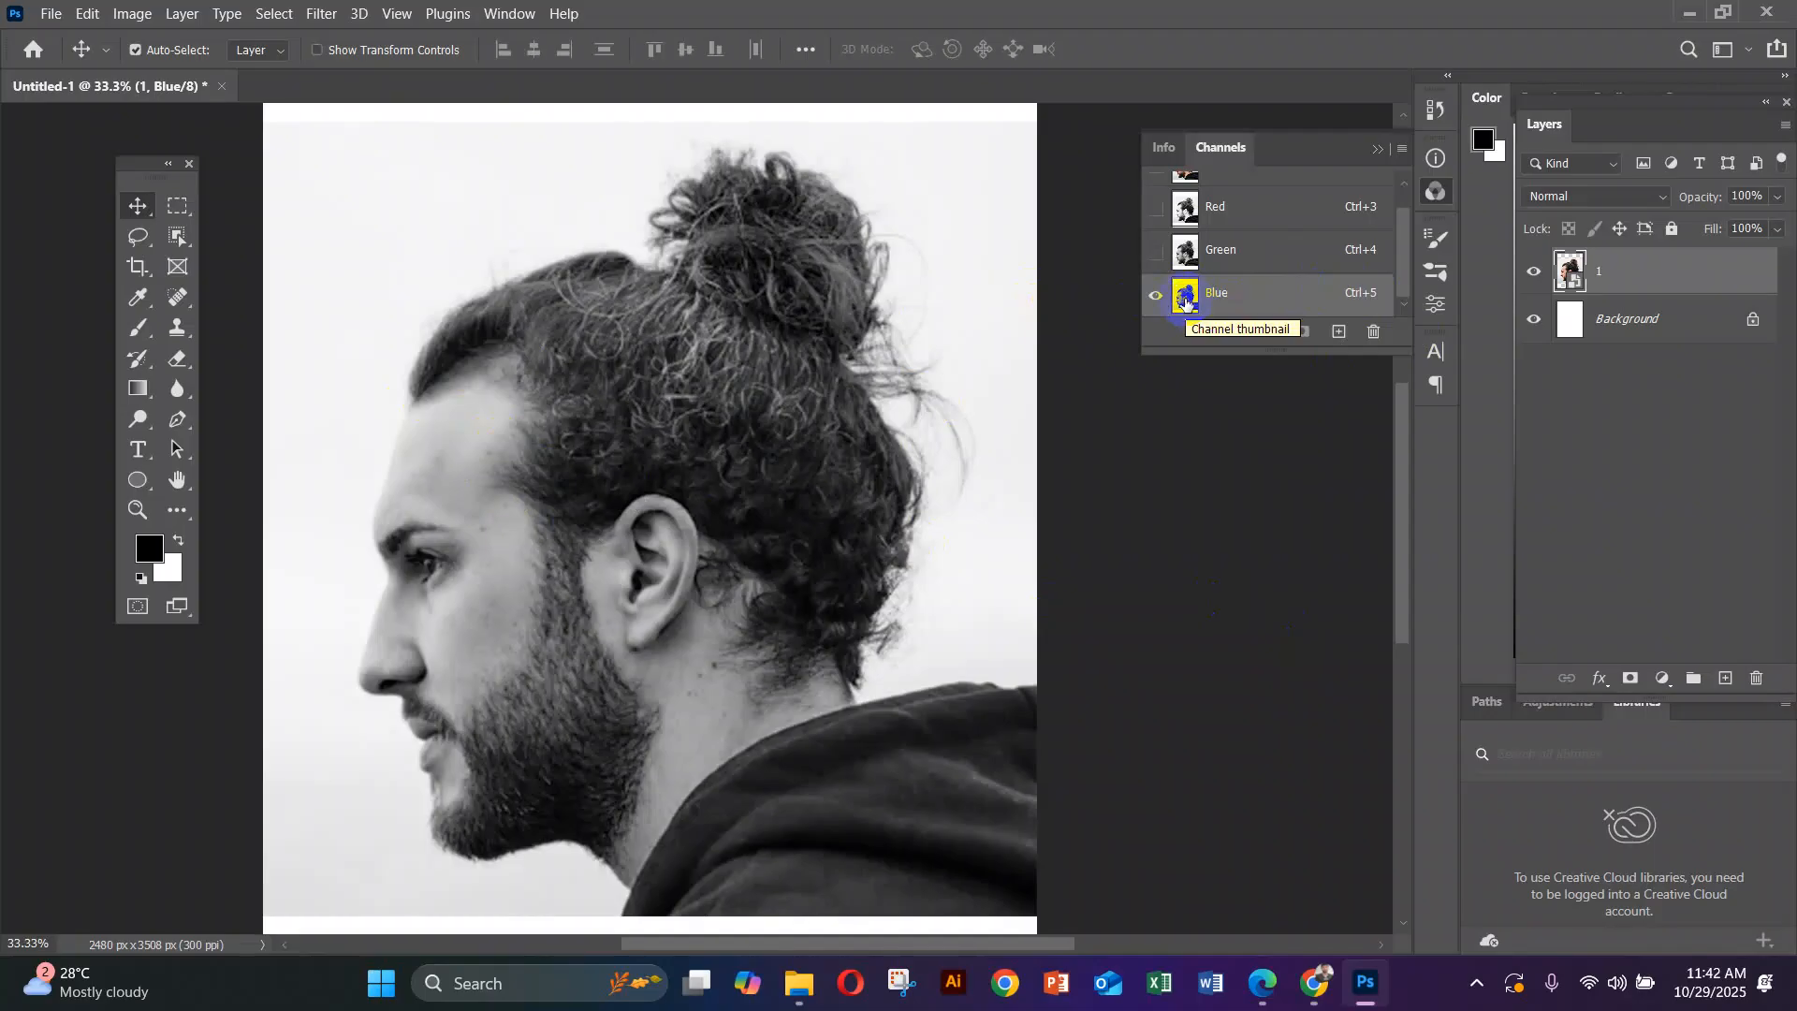
drag(1186, 297, 1341, 339)
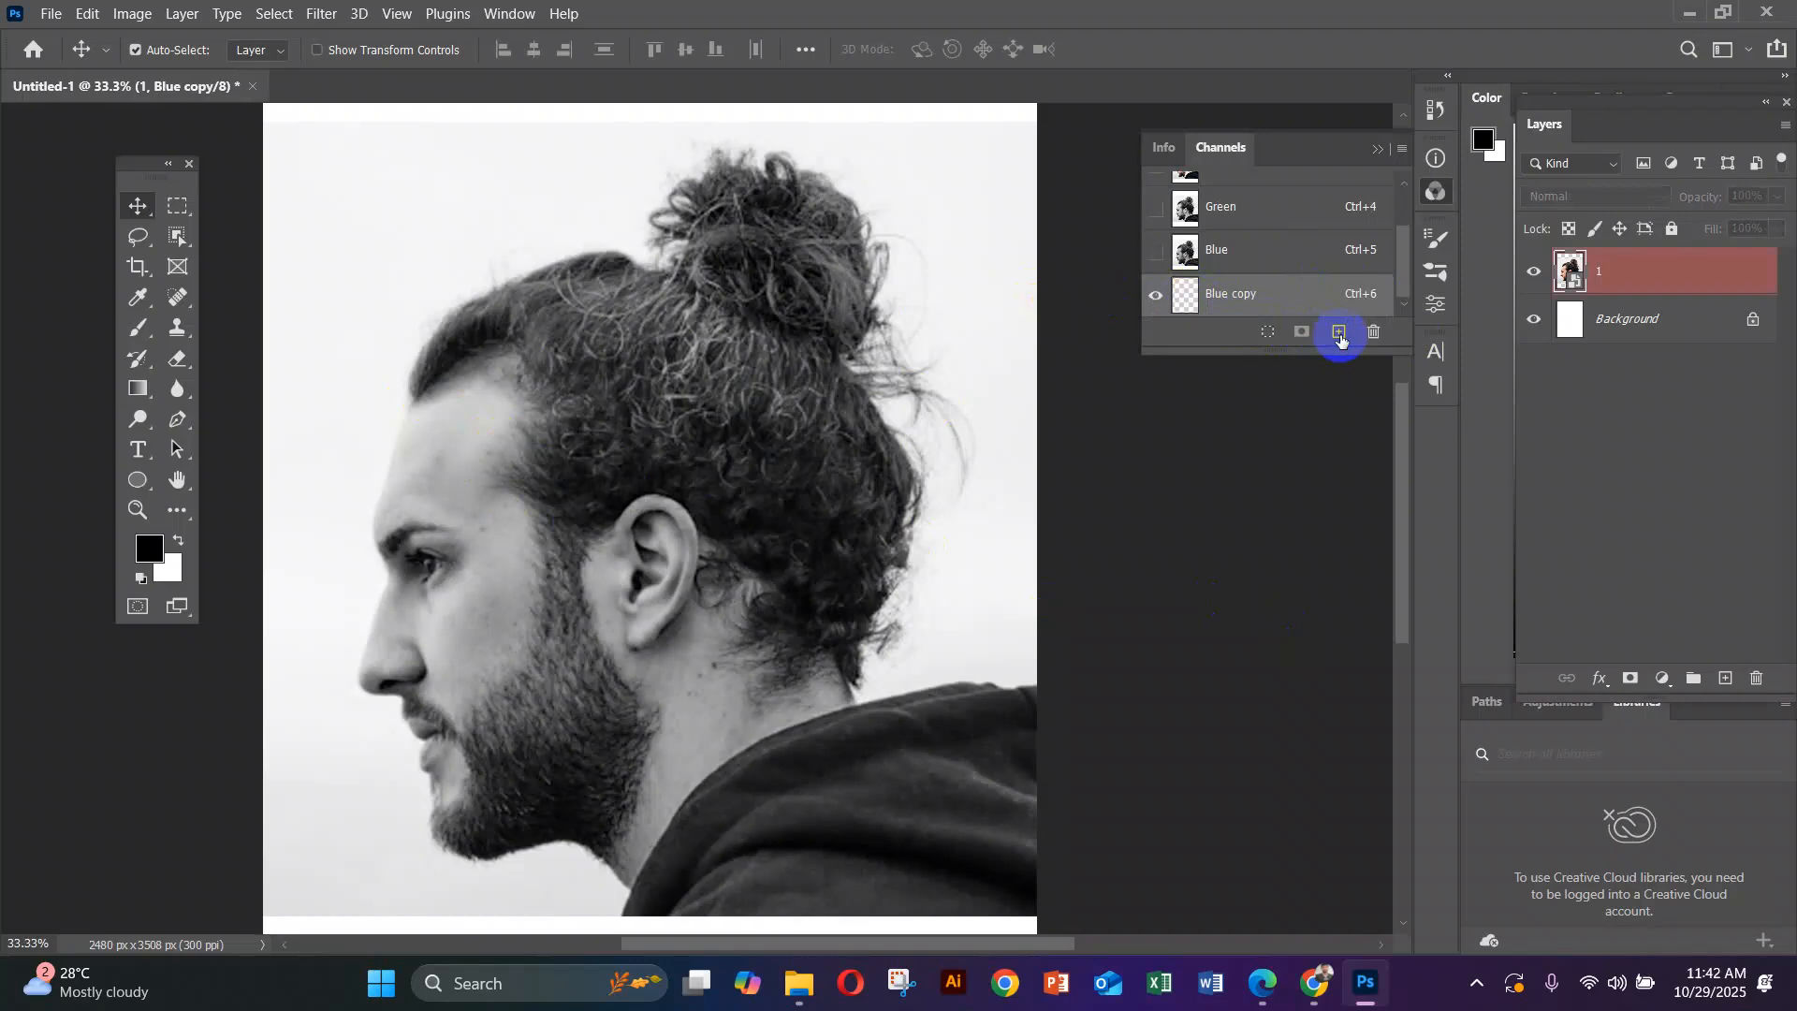
scroll(1220, 305, up, 3)
scroll(1219, 305, down, 3)
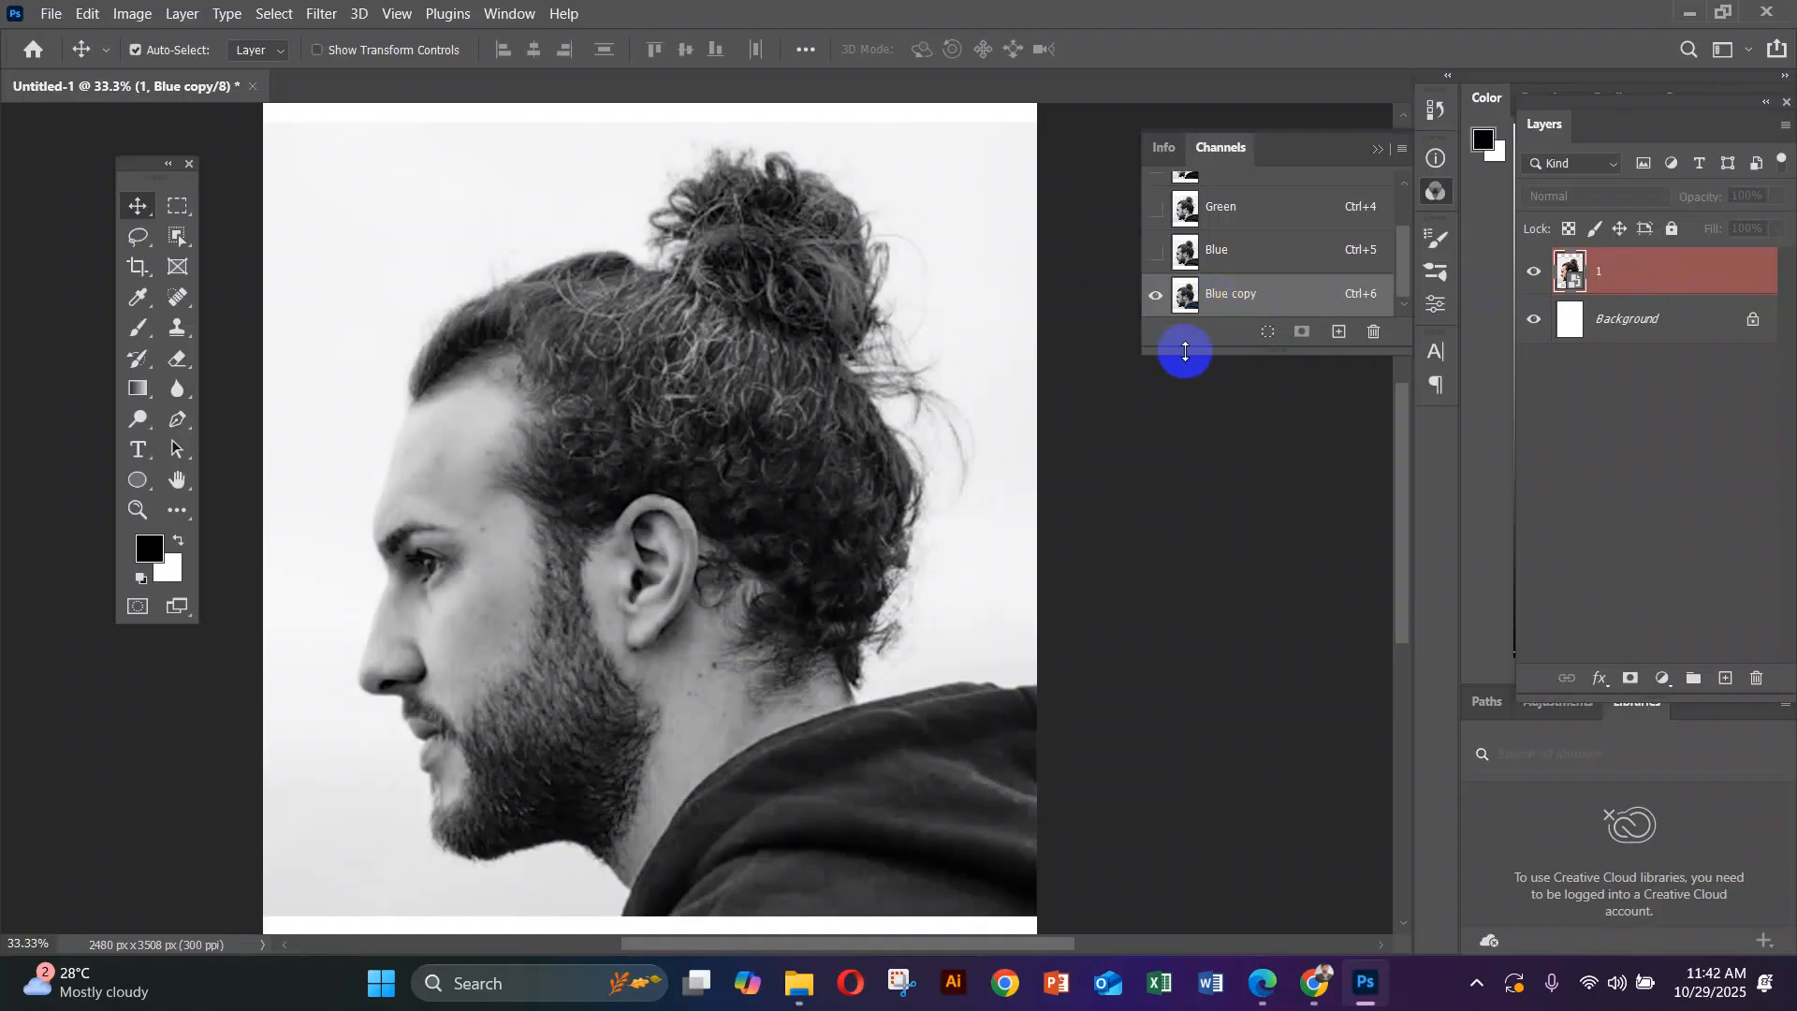
drag(1196, 309, 884, 343)
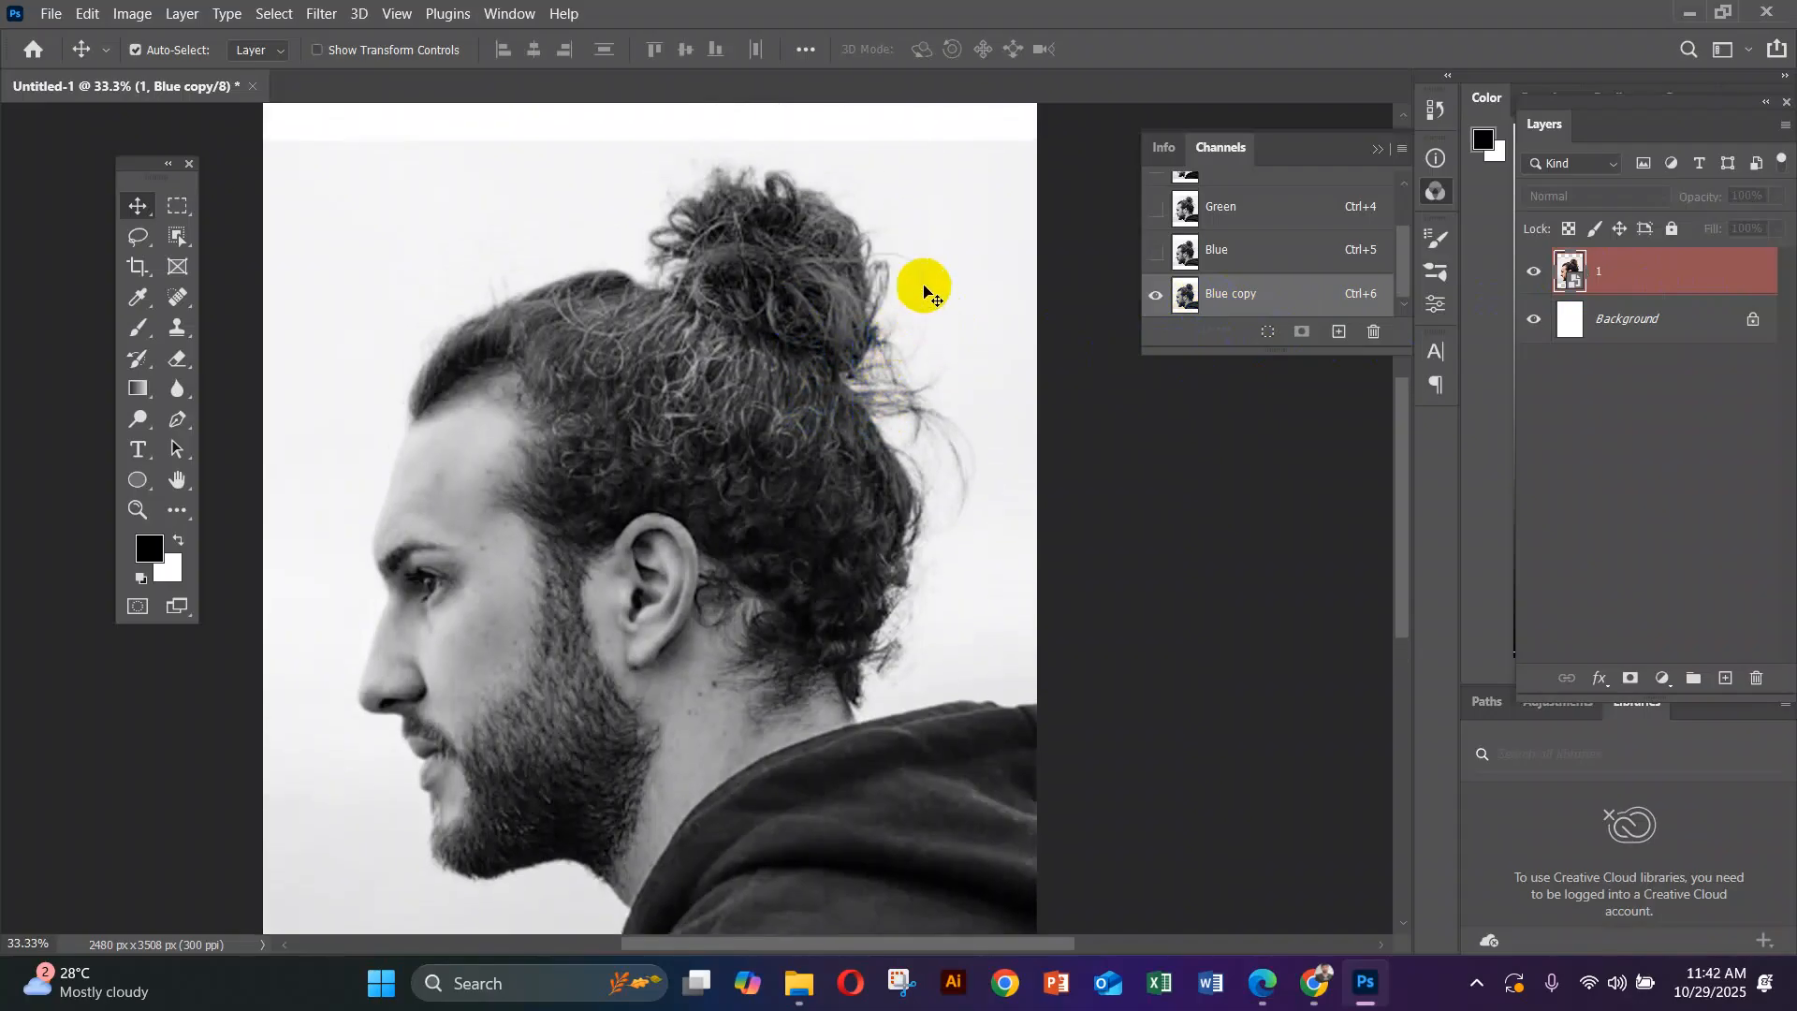
key(ctrl+z)
key(ctrl+shift+z)
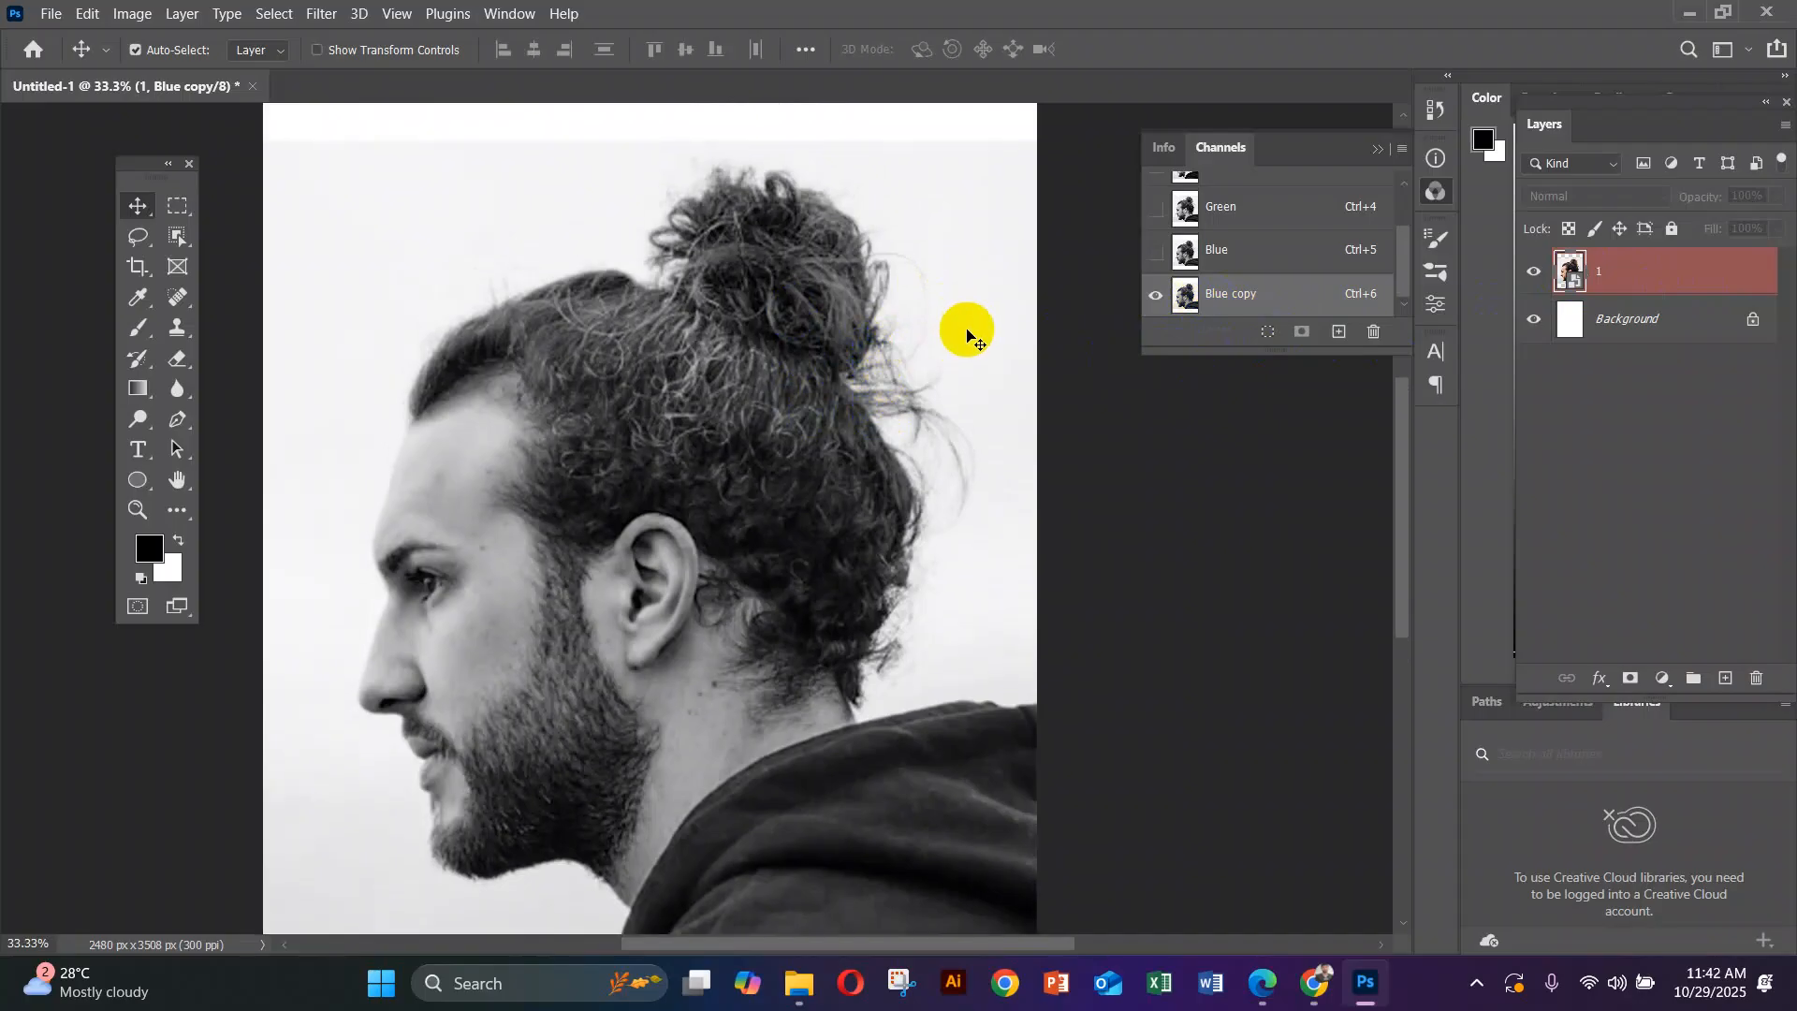
mouse_move(669, 371)
mouse_down()
mouse_move(722, 288)
mouse_move(802, 312)
mouse_move(850, 649)
mouse_move(812, 711)
mouse_move(788, 686)
mouse_move(822, 506)
mouse_move(802, 230)
mouse_move(584, 342)
mouse_move(657, 843)
mouse_move(818, 802)
mouse_move(587, 593)
mouse_up()
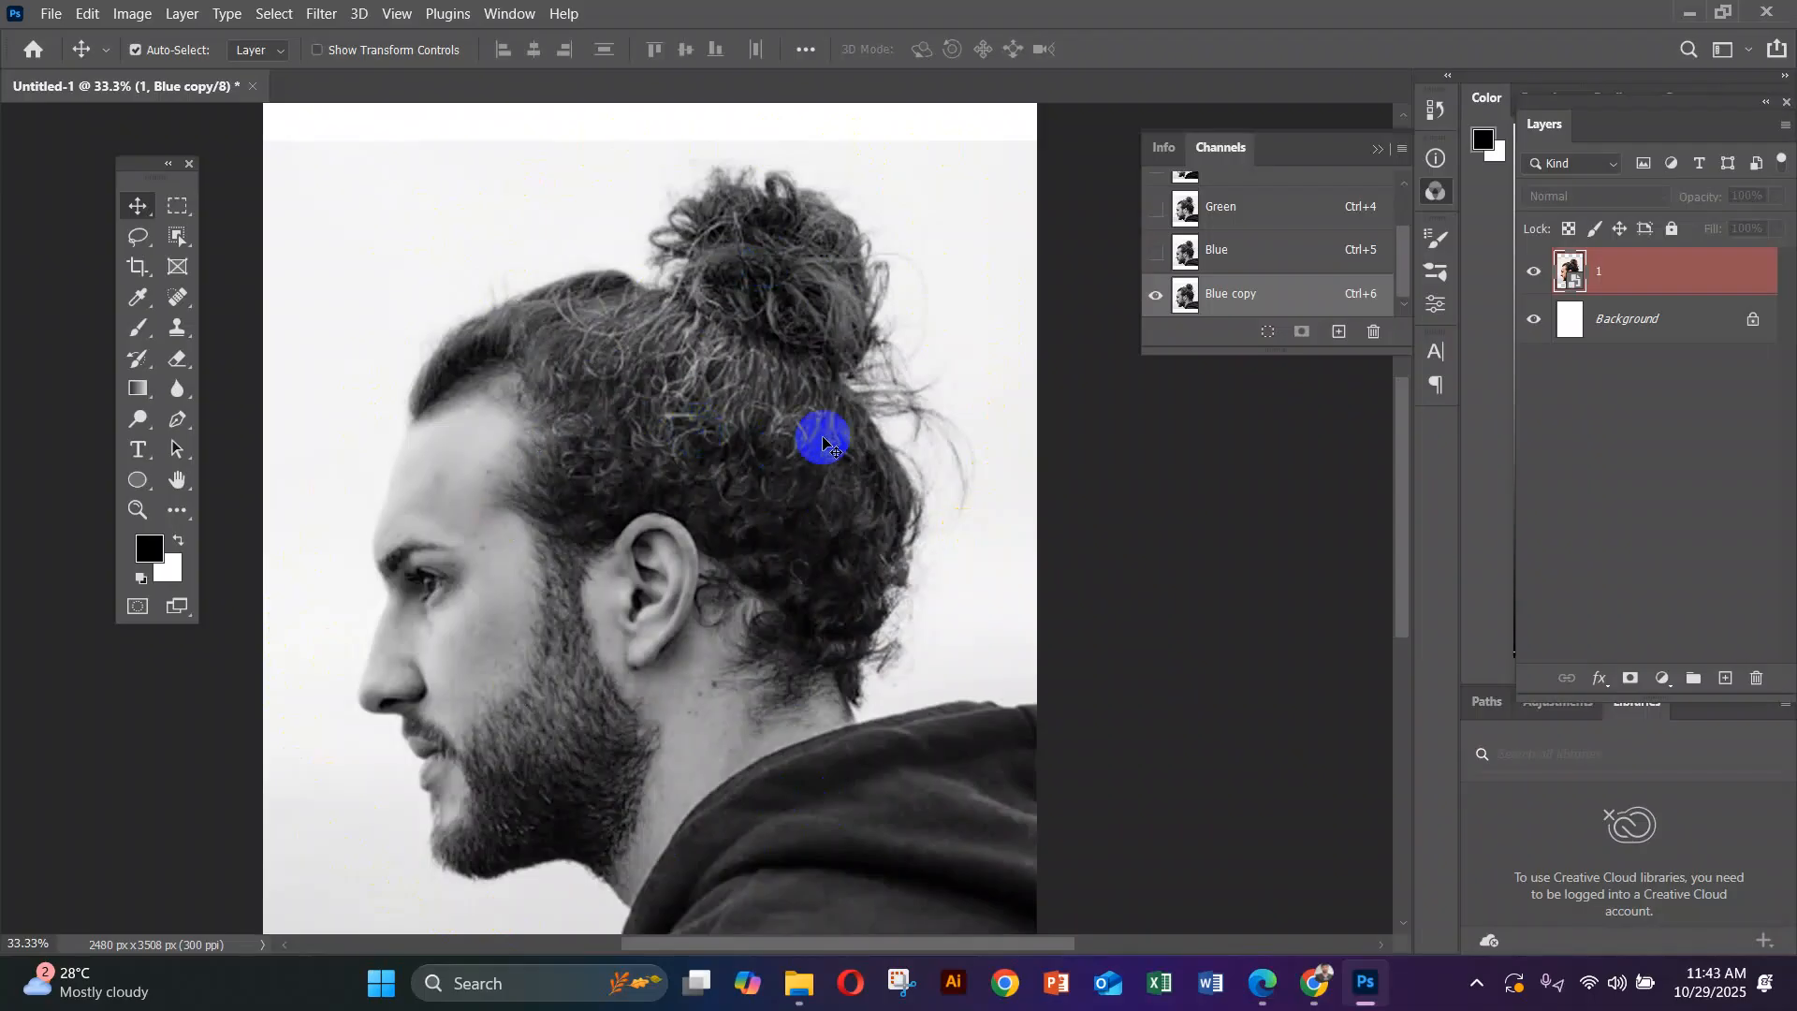
click(595, 614)
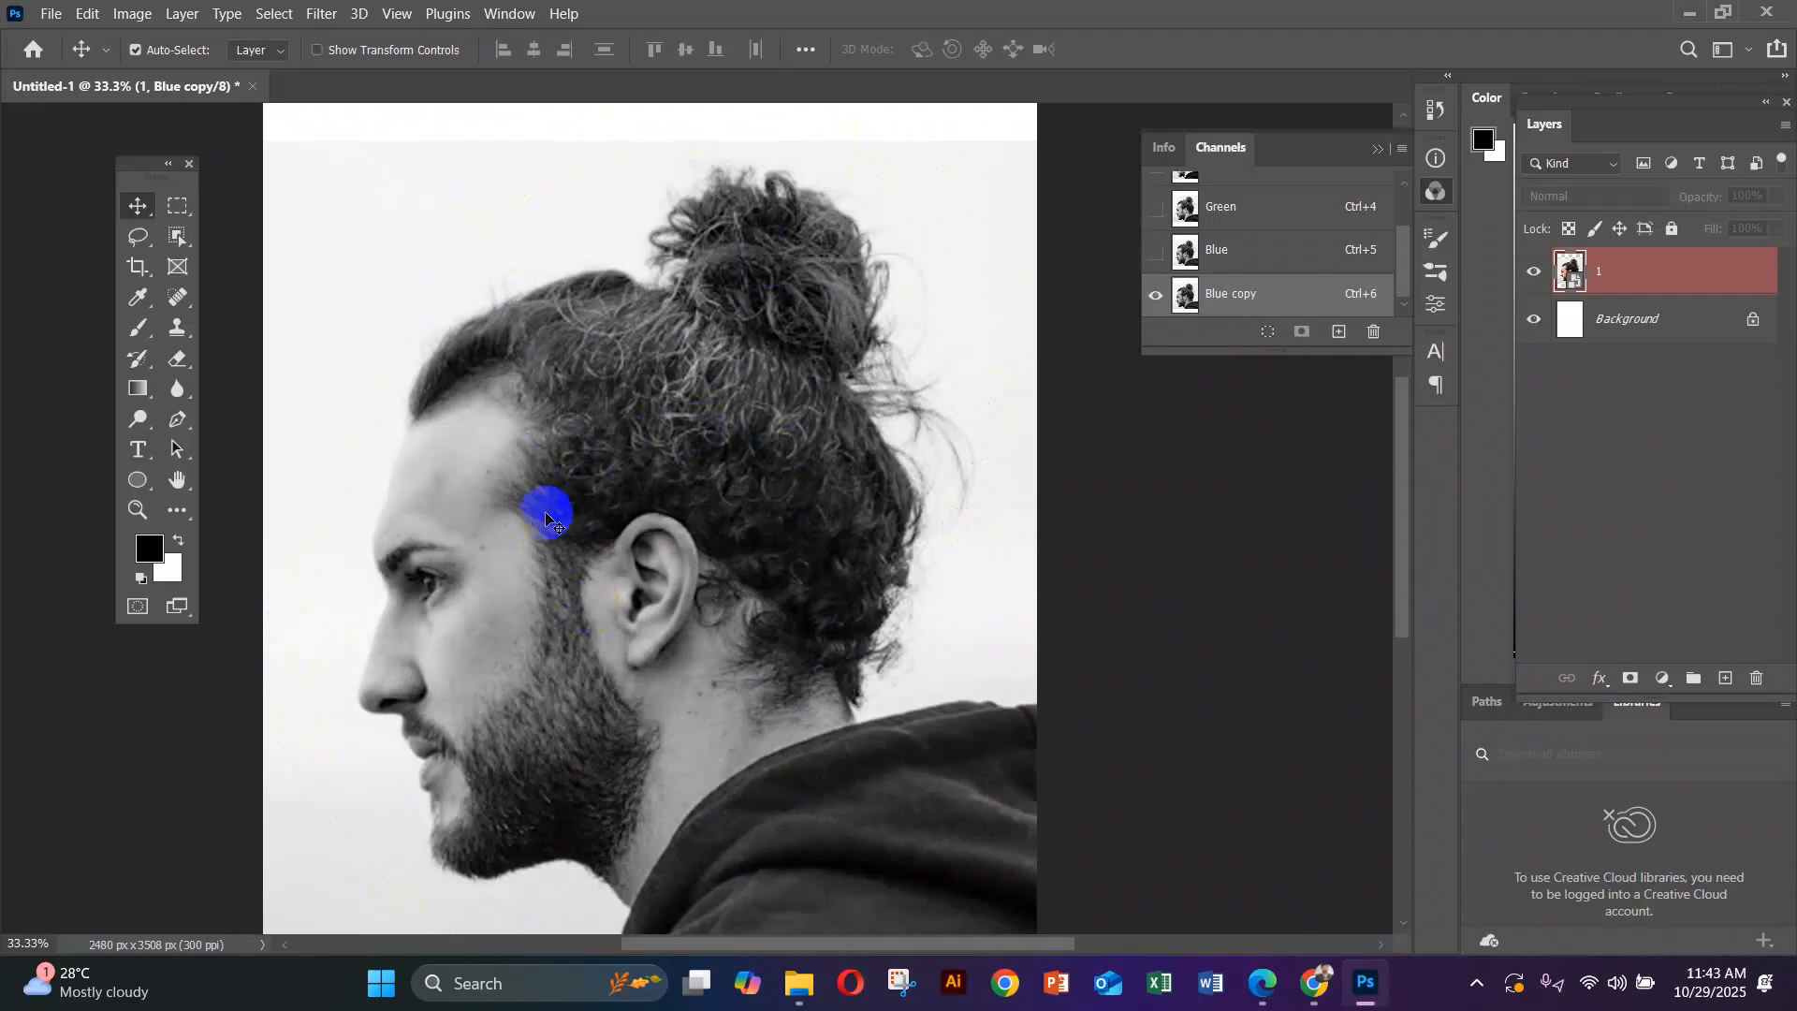
scroll(676, 459, down, 2)
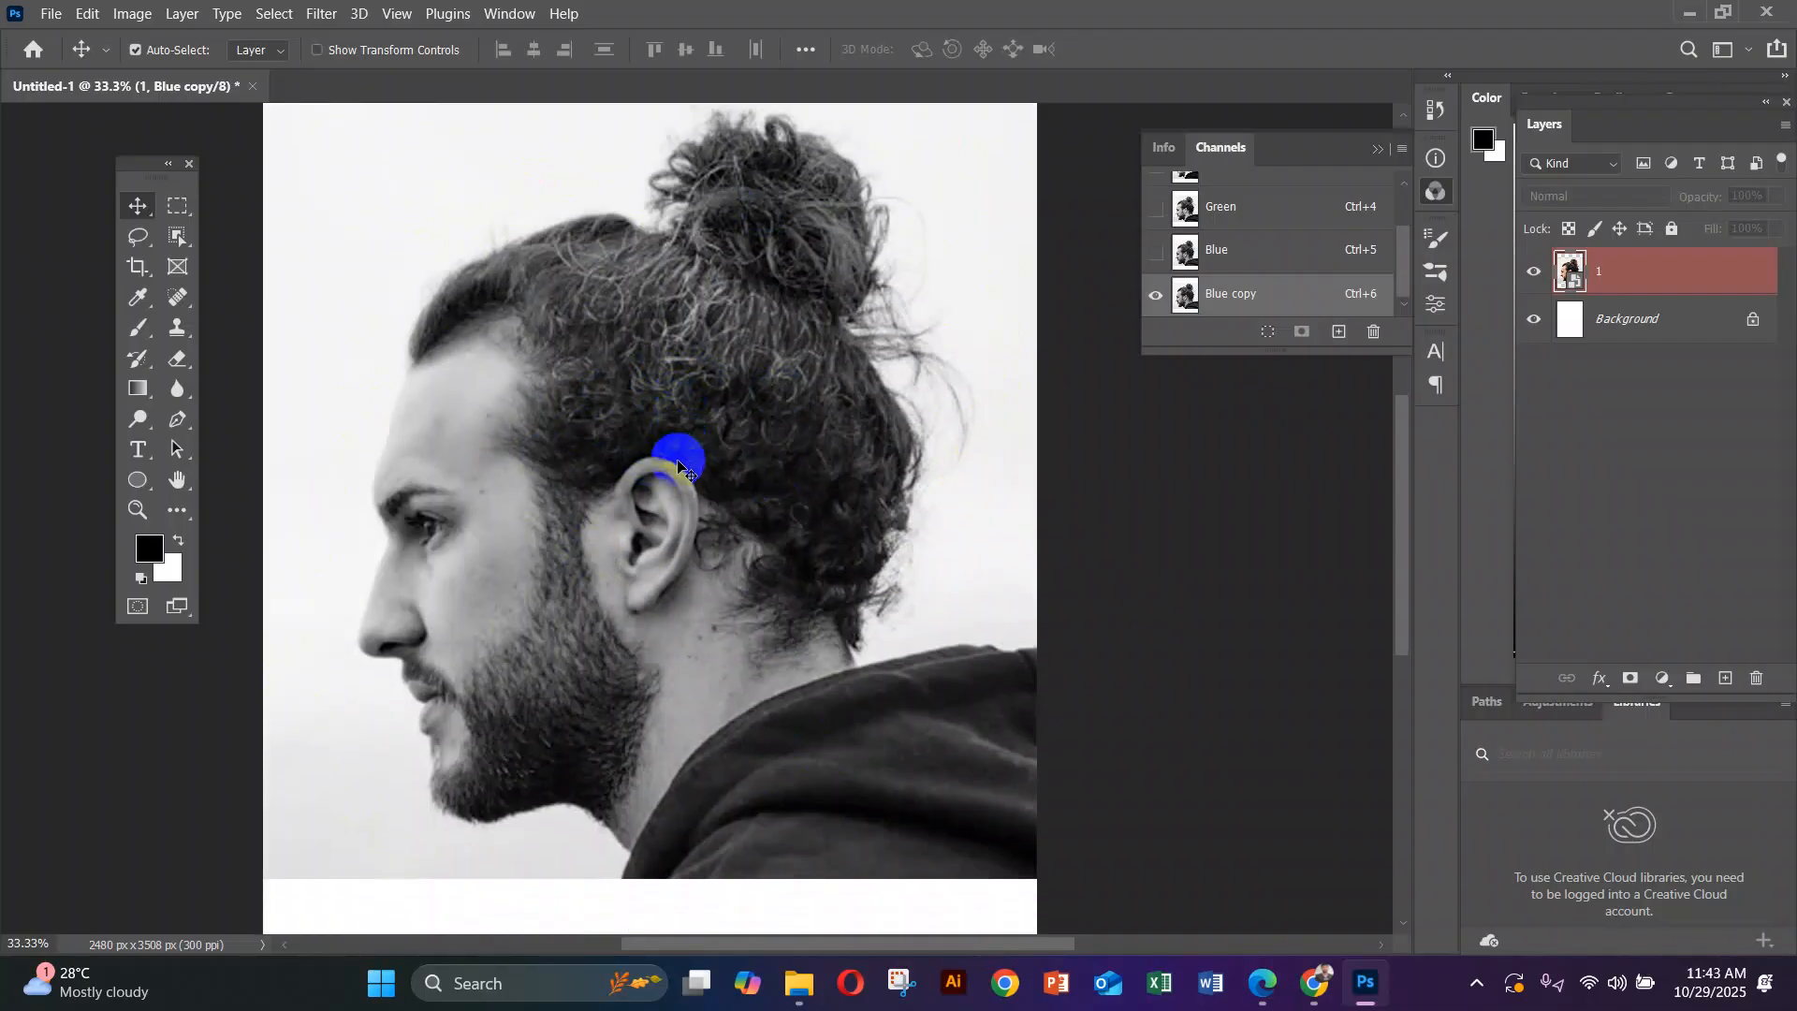
scroll(676, 464, up, 1)
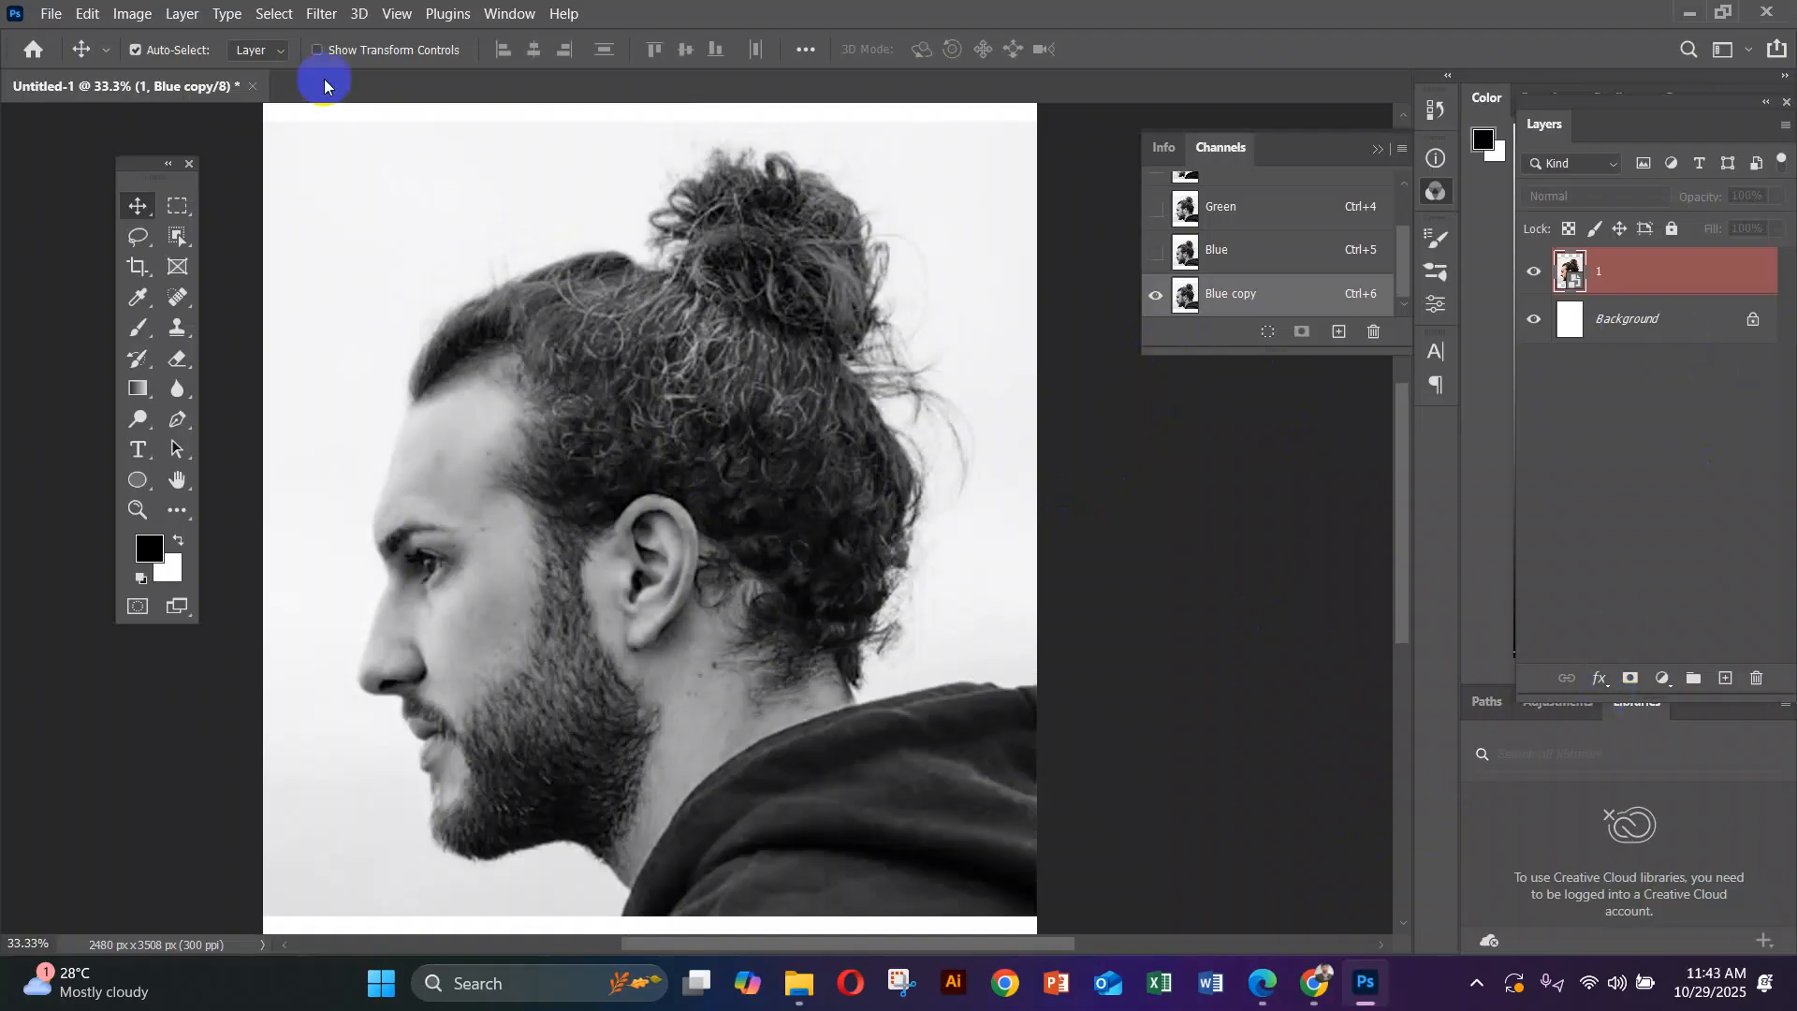
Start a Levels adjustment on the duplicated Blue channel with input levels of 55, 0.39 and 188
click(132, 13)
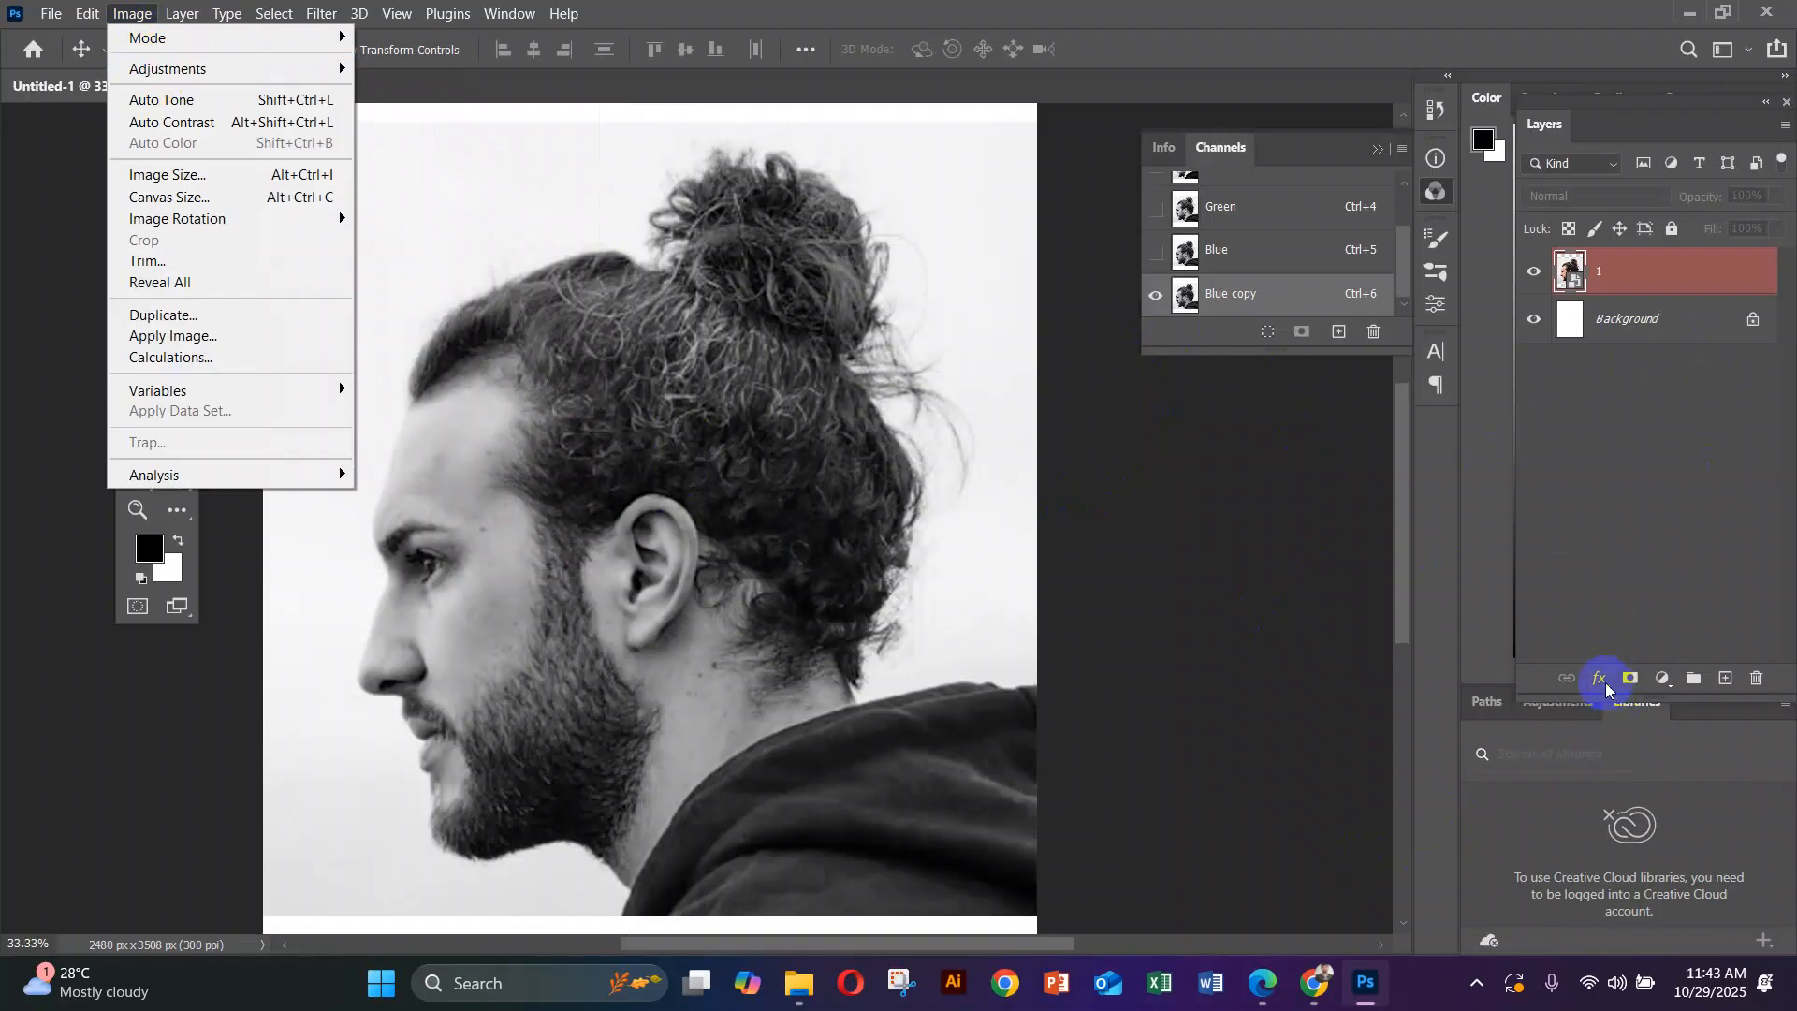
click(57, 28)
click(132, 13)
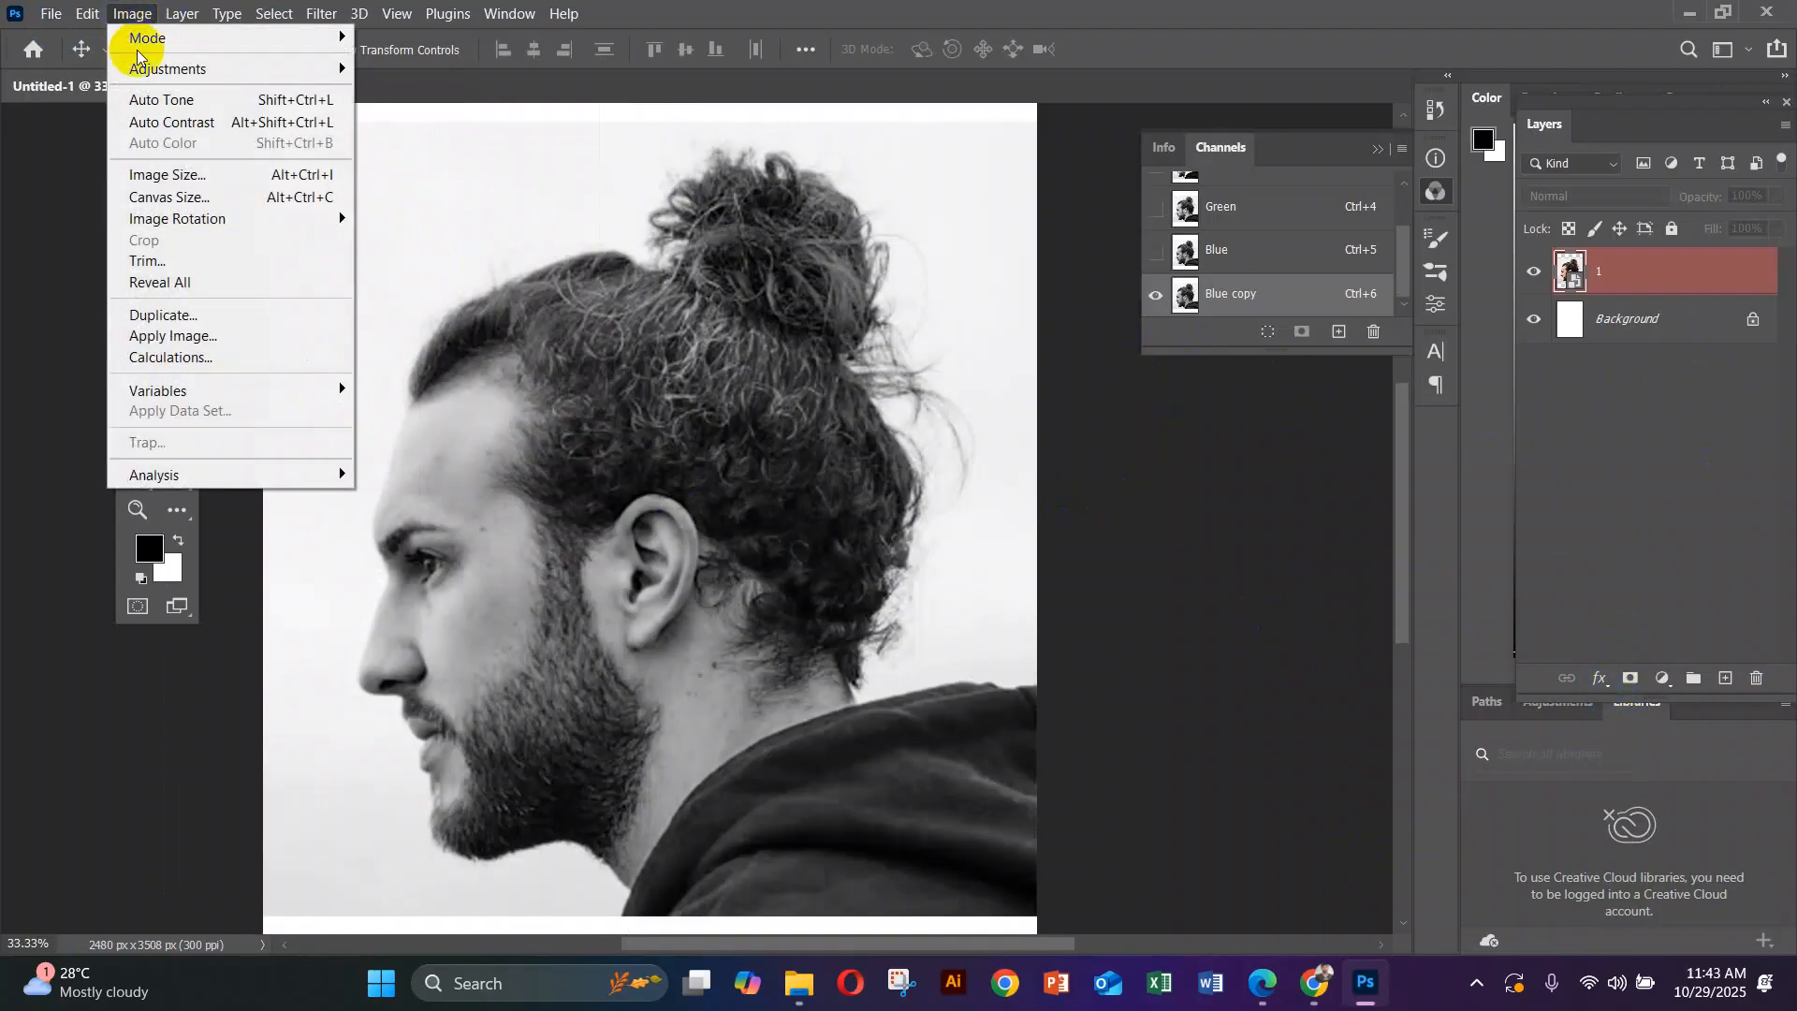
mouse_move(138, 71)
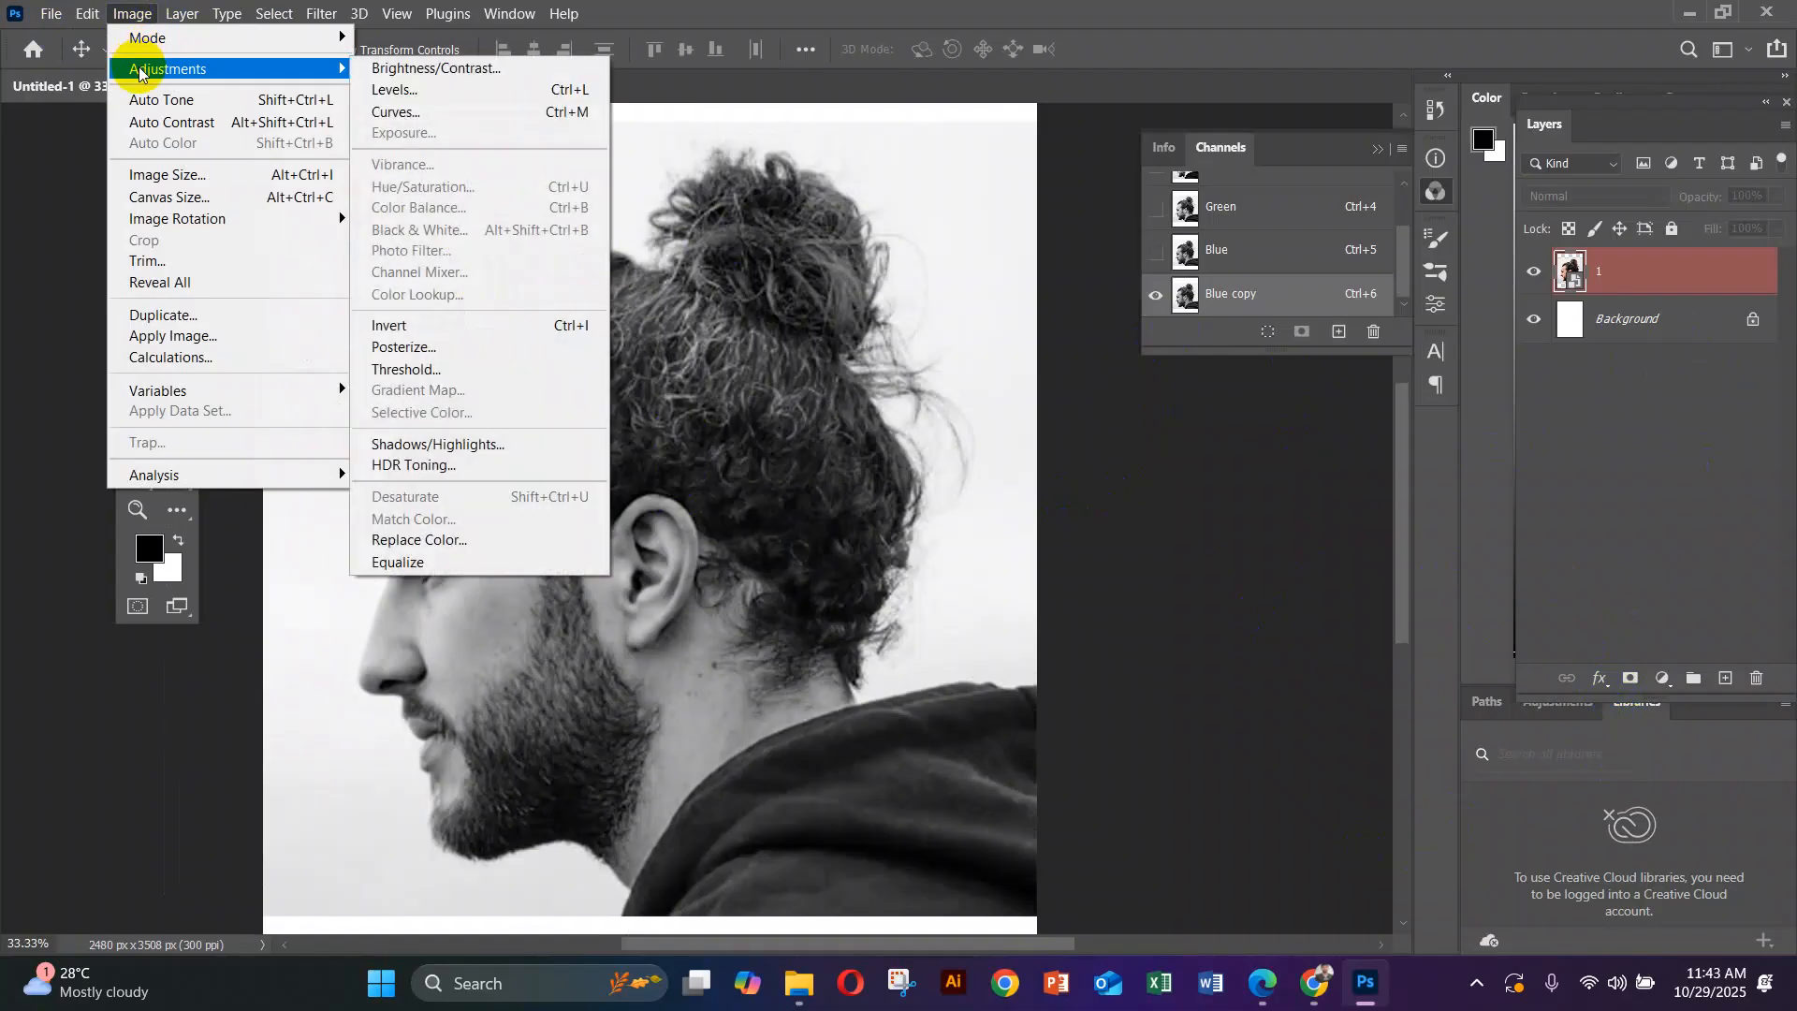
click(497, 93)
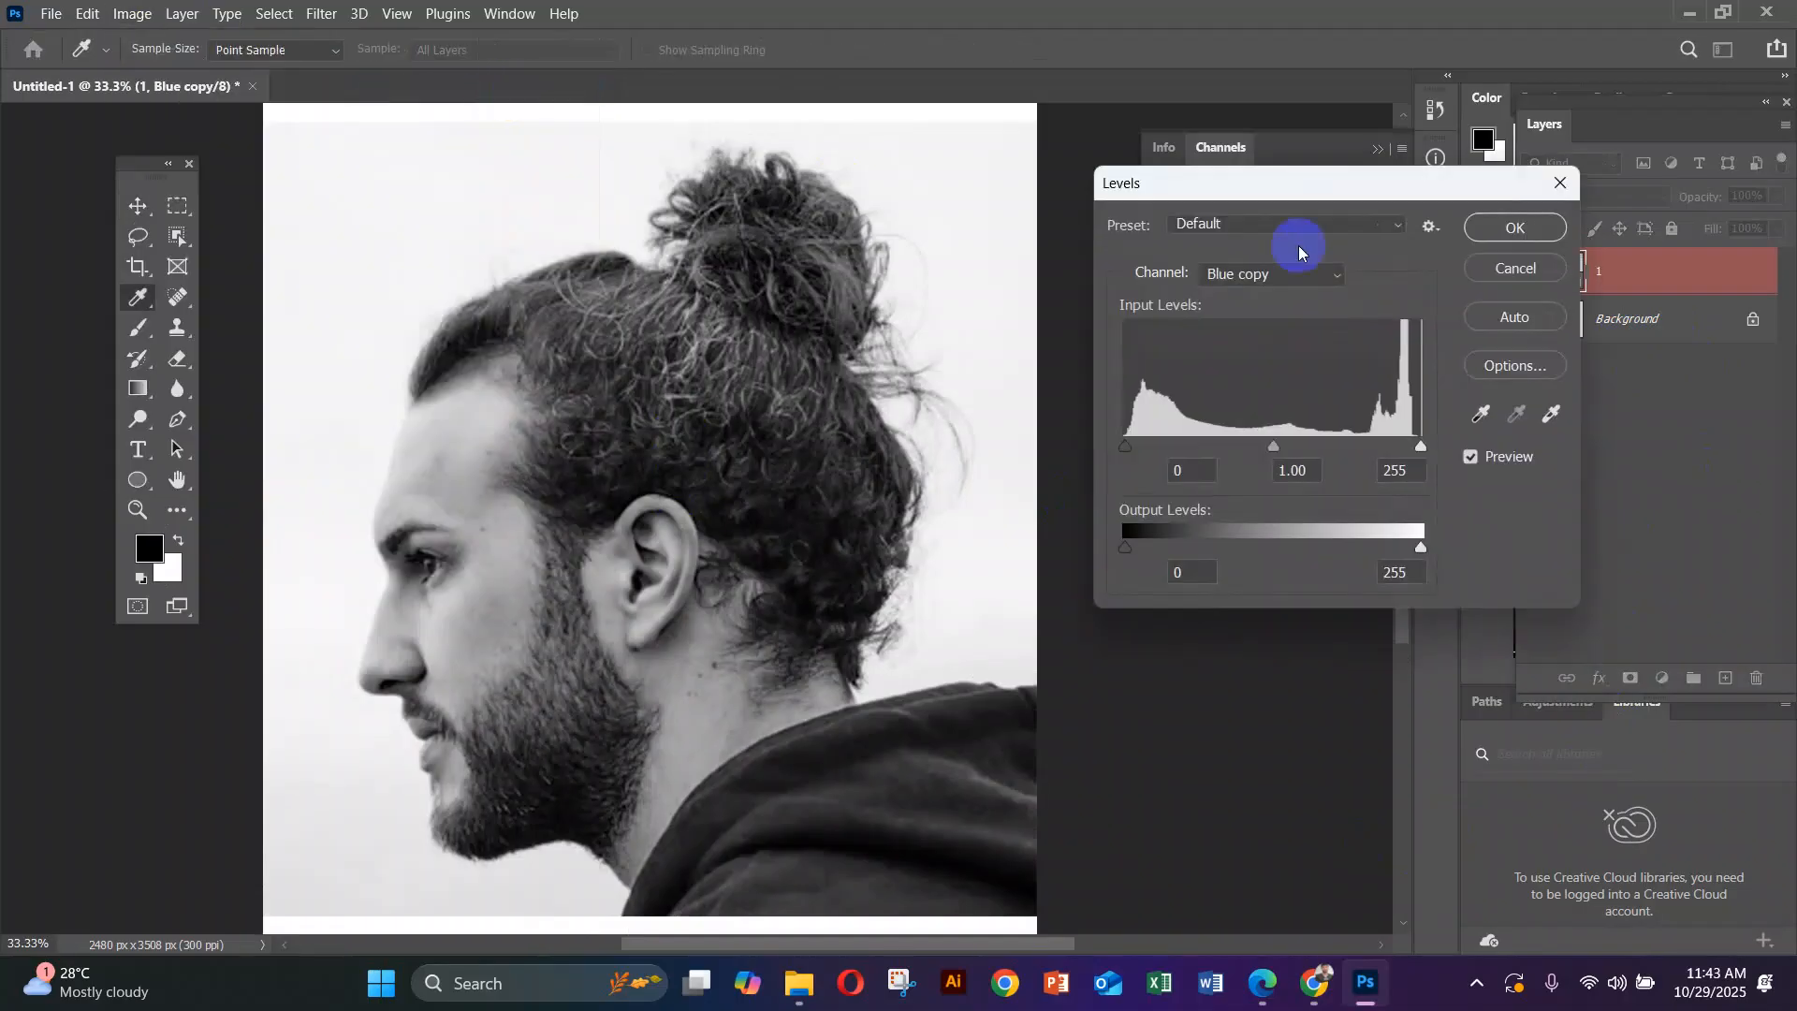
drag(1286, 189, 1070, 142)
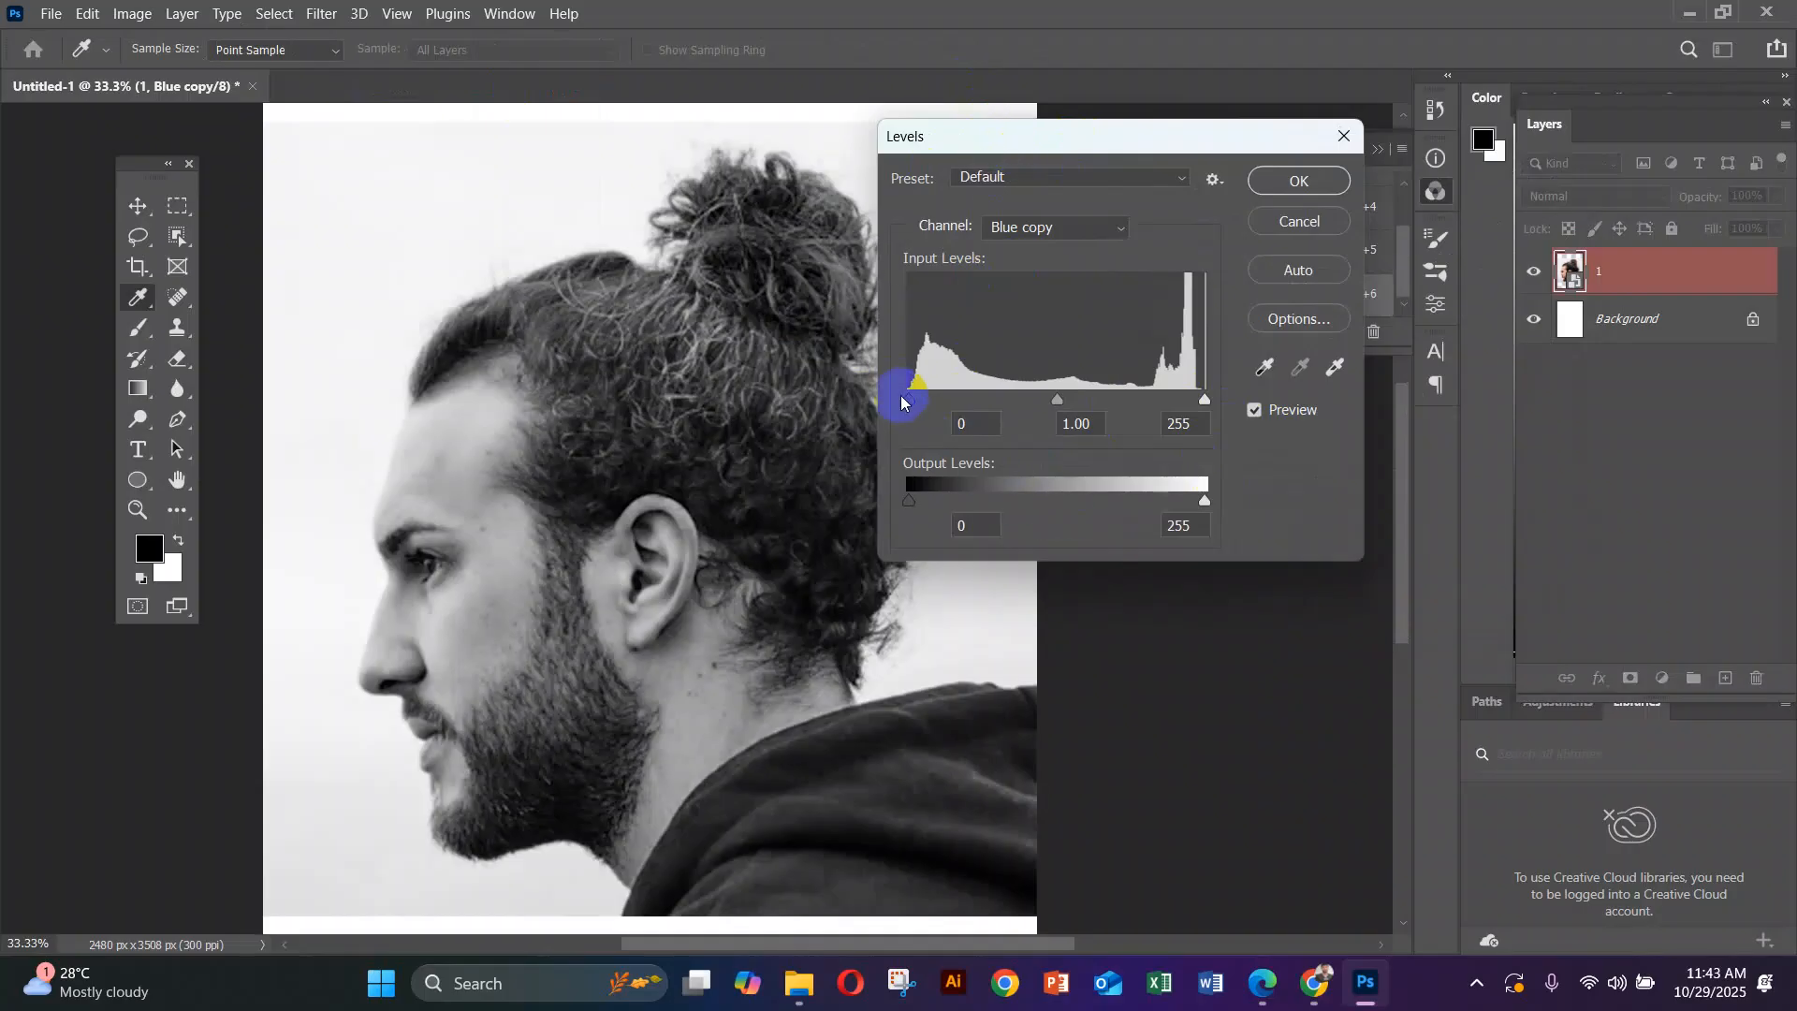
click(974, 421)
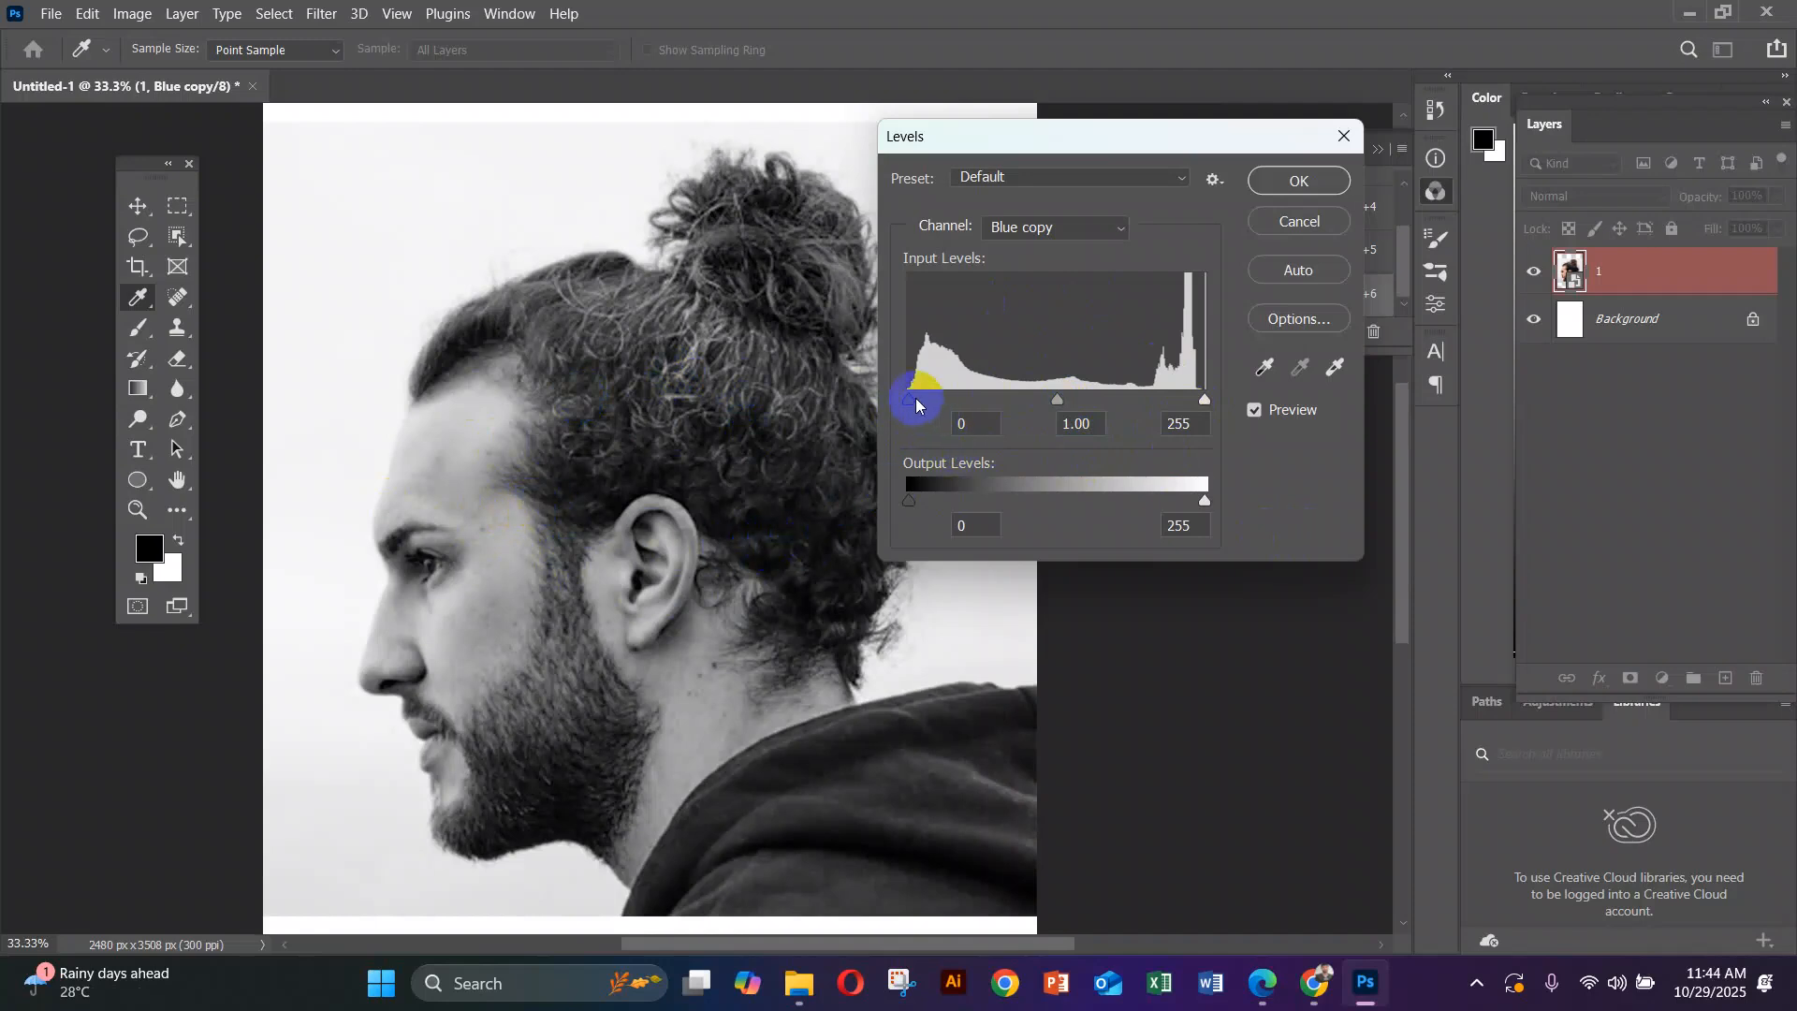
drag(912, 398, 974, 412)
drag(1204, 404, 1127, 404)
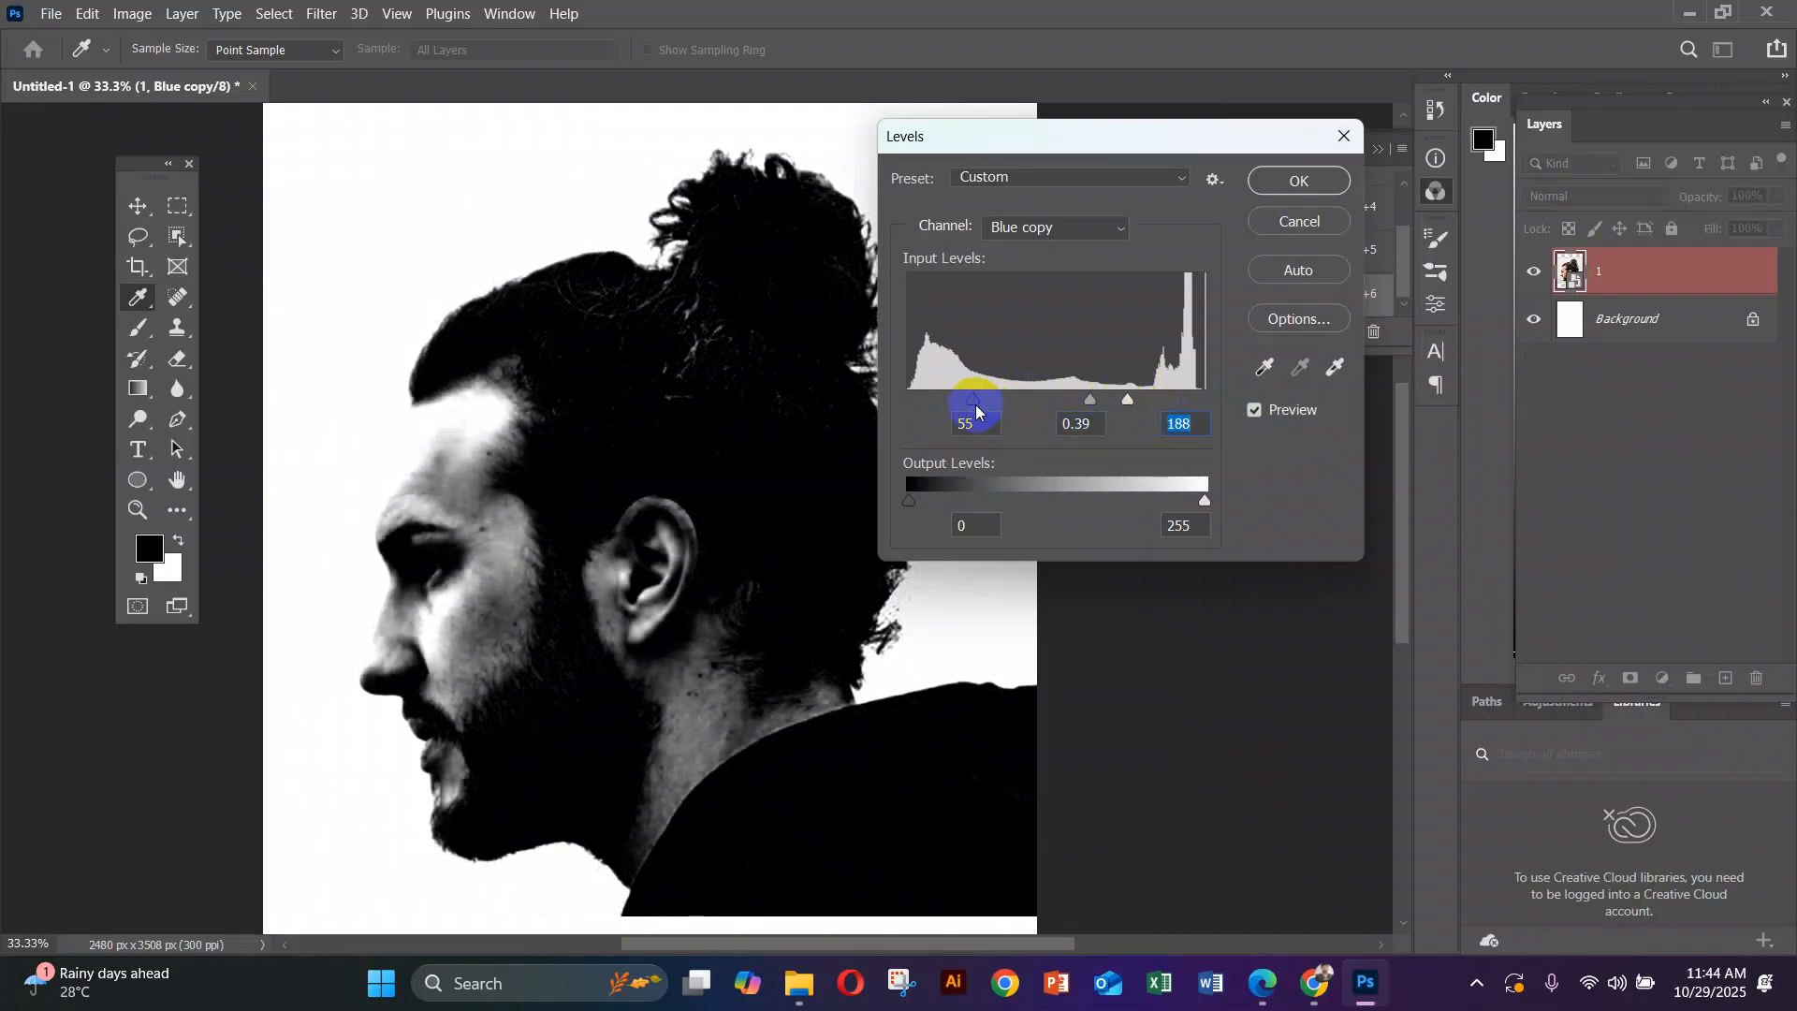
Test darker shadow input levels, settle on 75, and apply the Levels adjustment to the duplicated channel
drag(984, 405, 1063, 419)
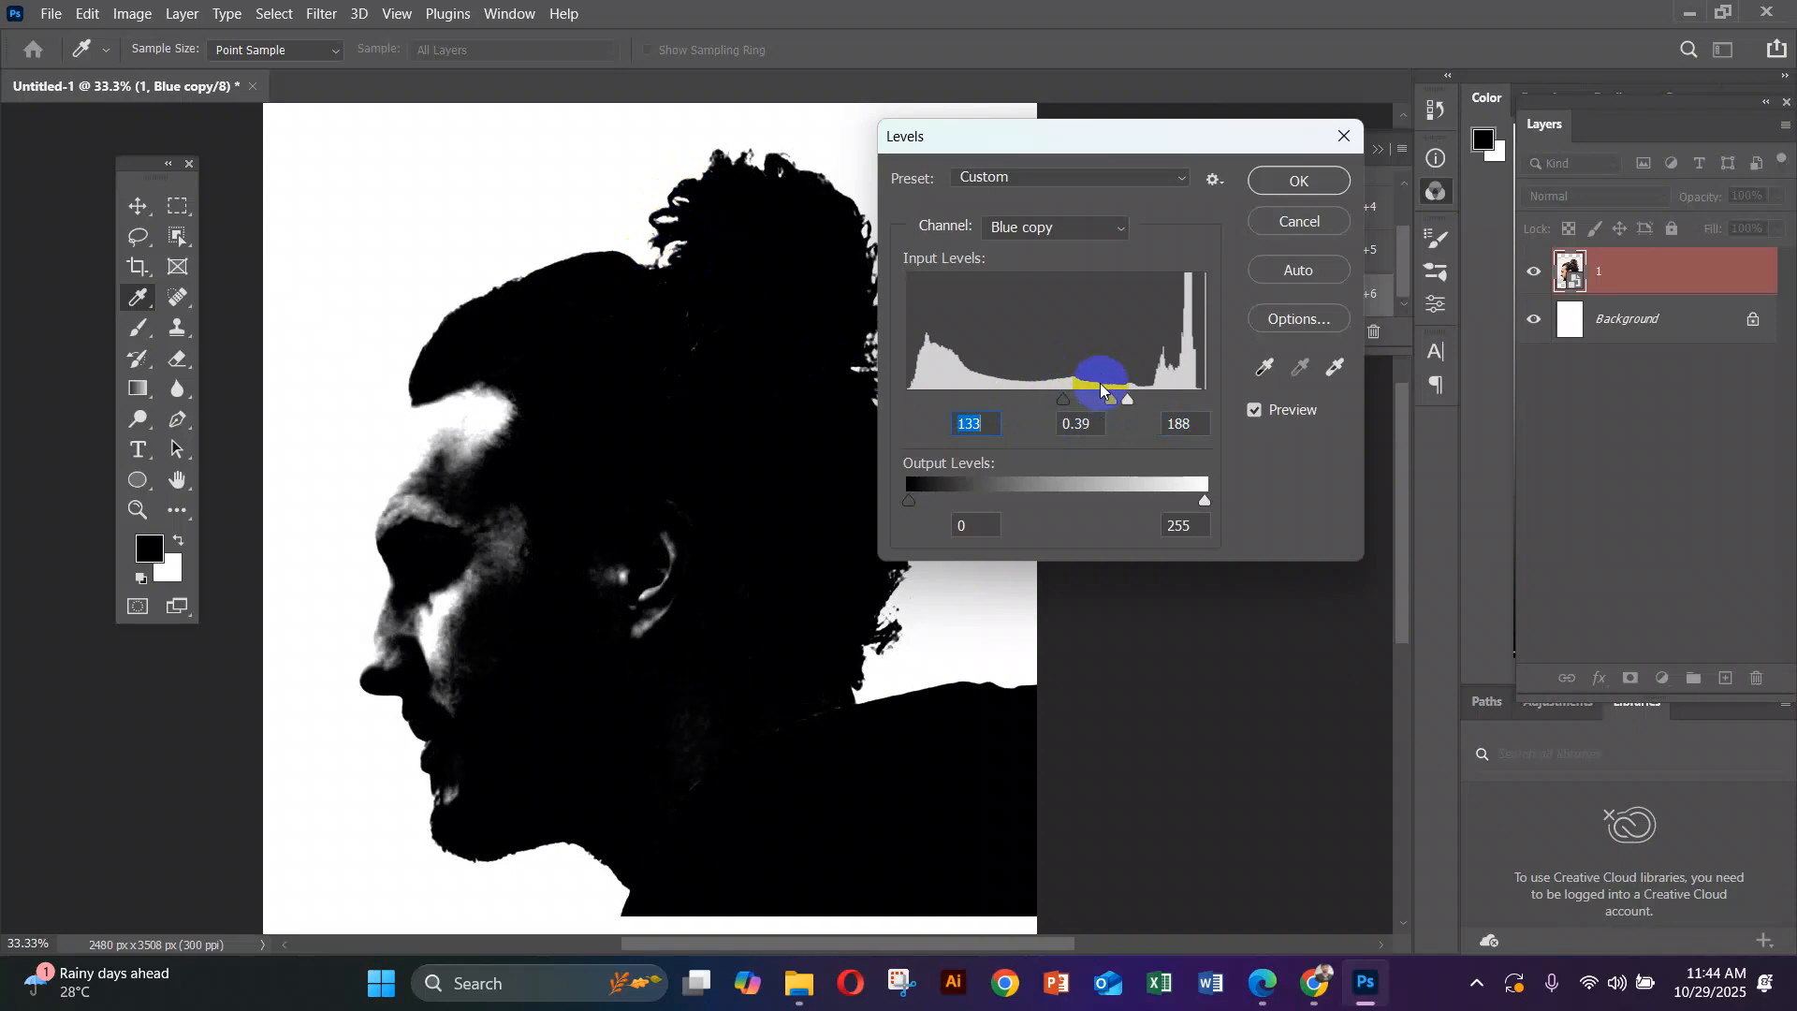
drag(1062, 399, 1007, 401)
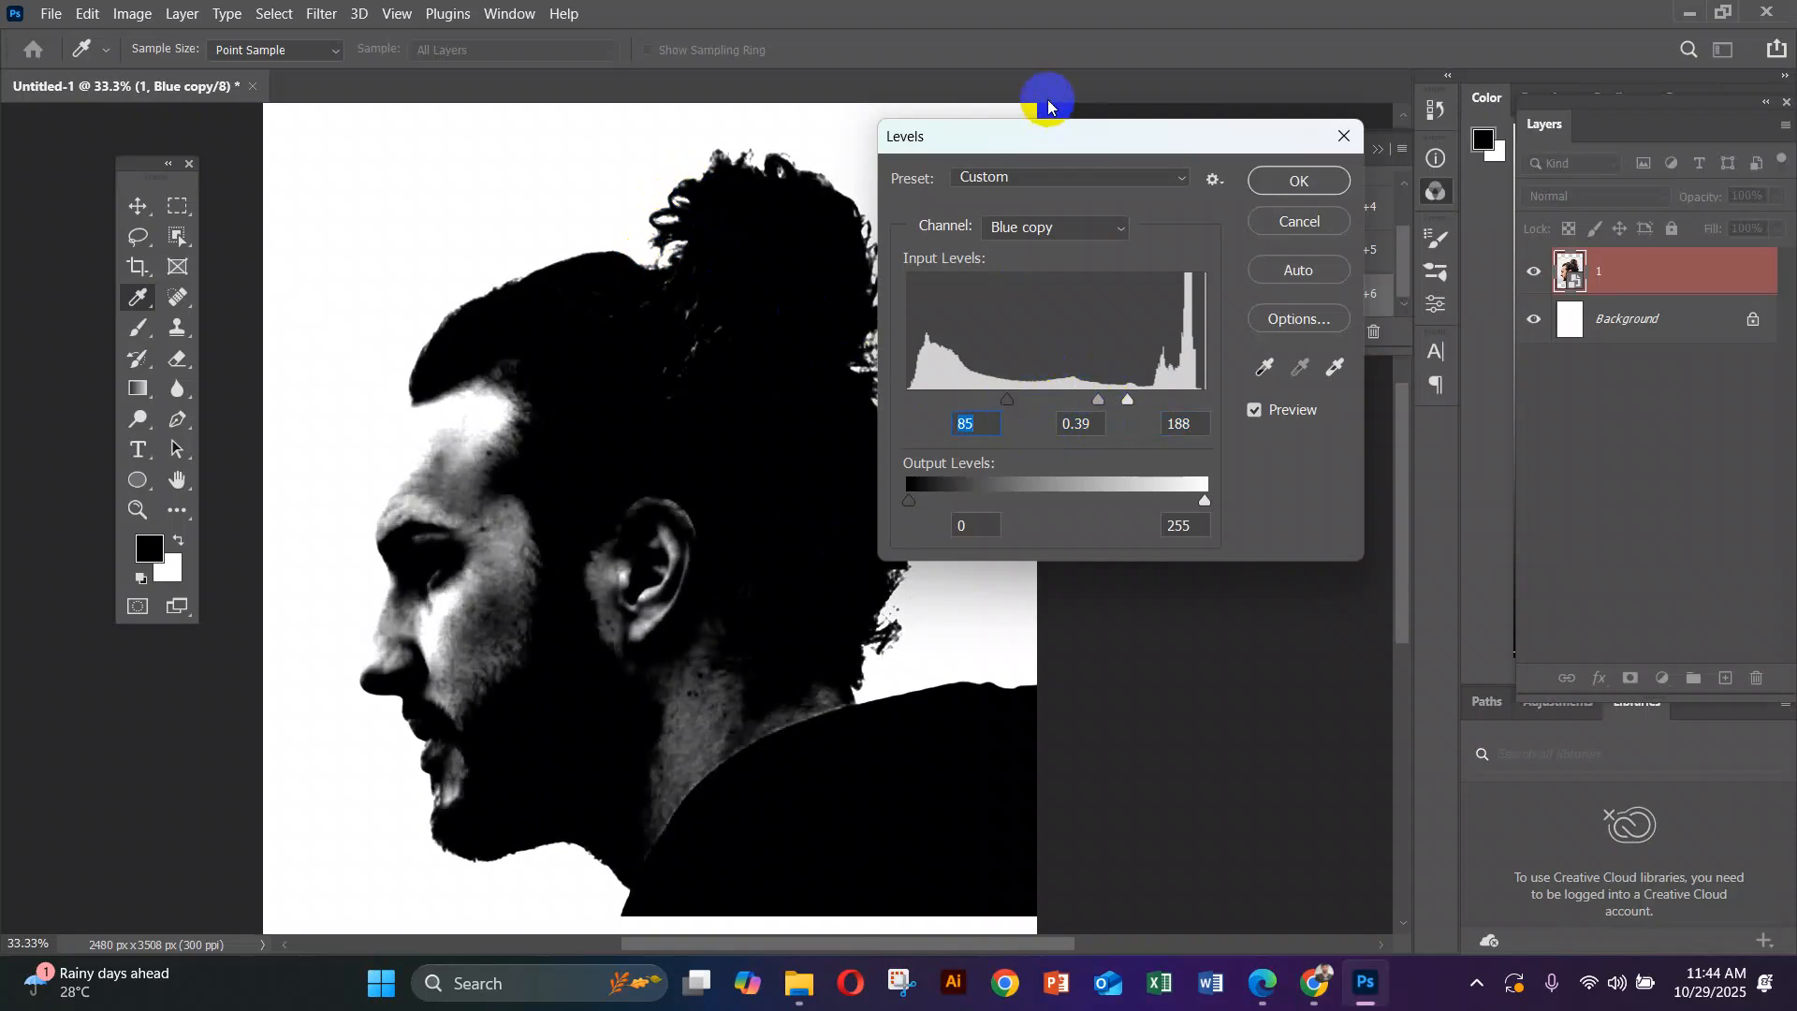
drag(1041, 141, 1278, 152)
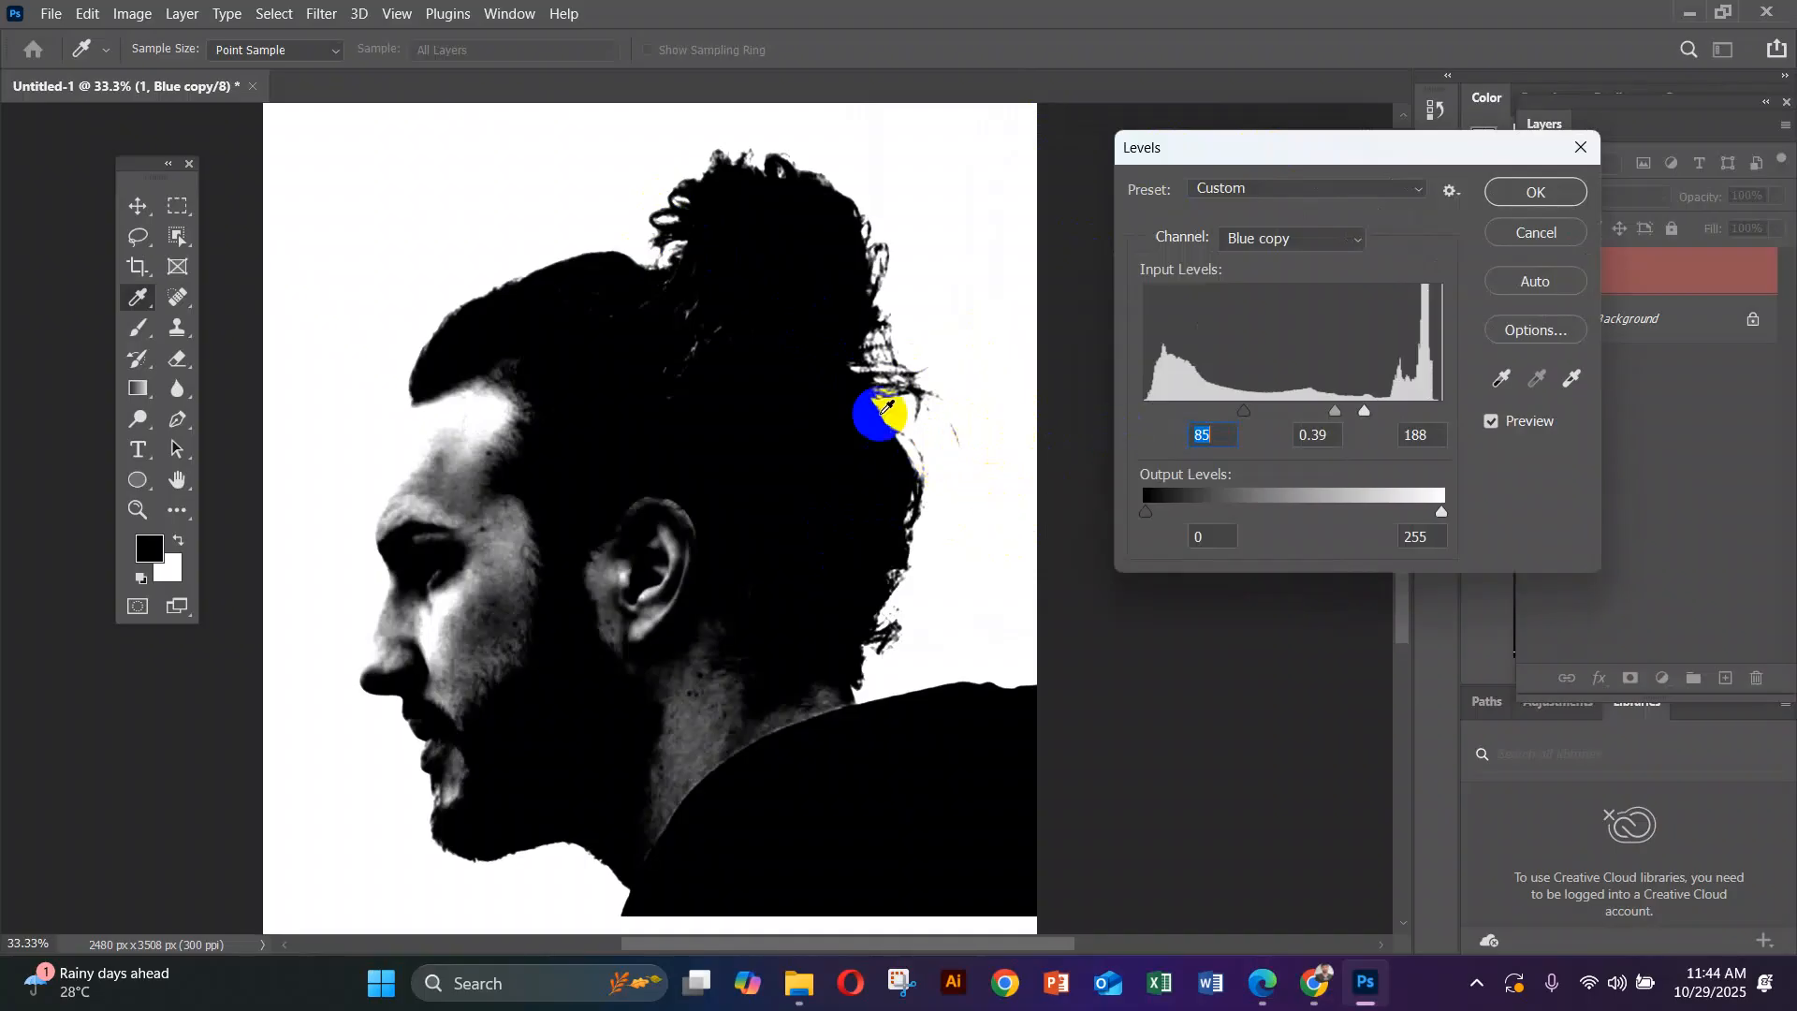
mouse_move(851, 401)
mouse_down()
mouse_move(947, 413)
mouse_move(905, 369)
mouse_move(935, 419)
mouse_move(898, 389)
mouse_move(927, 374)
mouse_move(940, 412)
mouse_up()
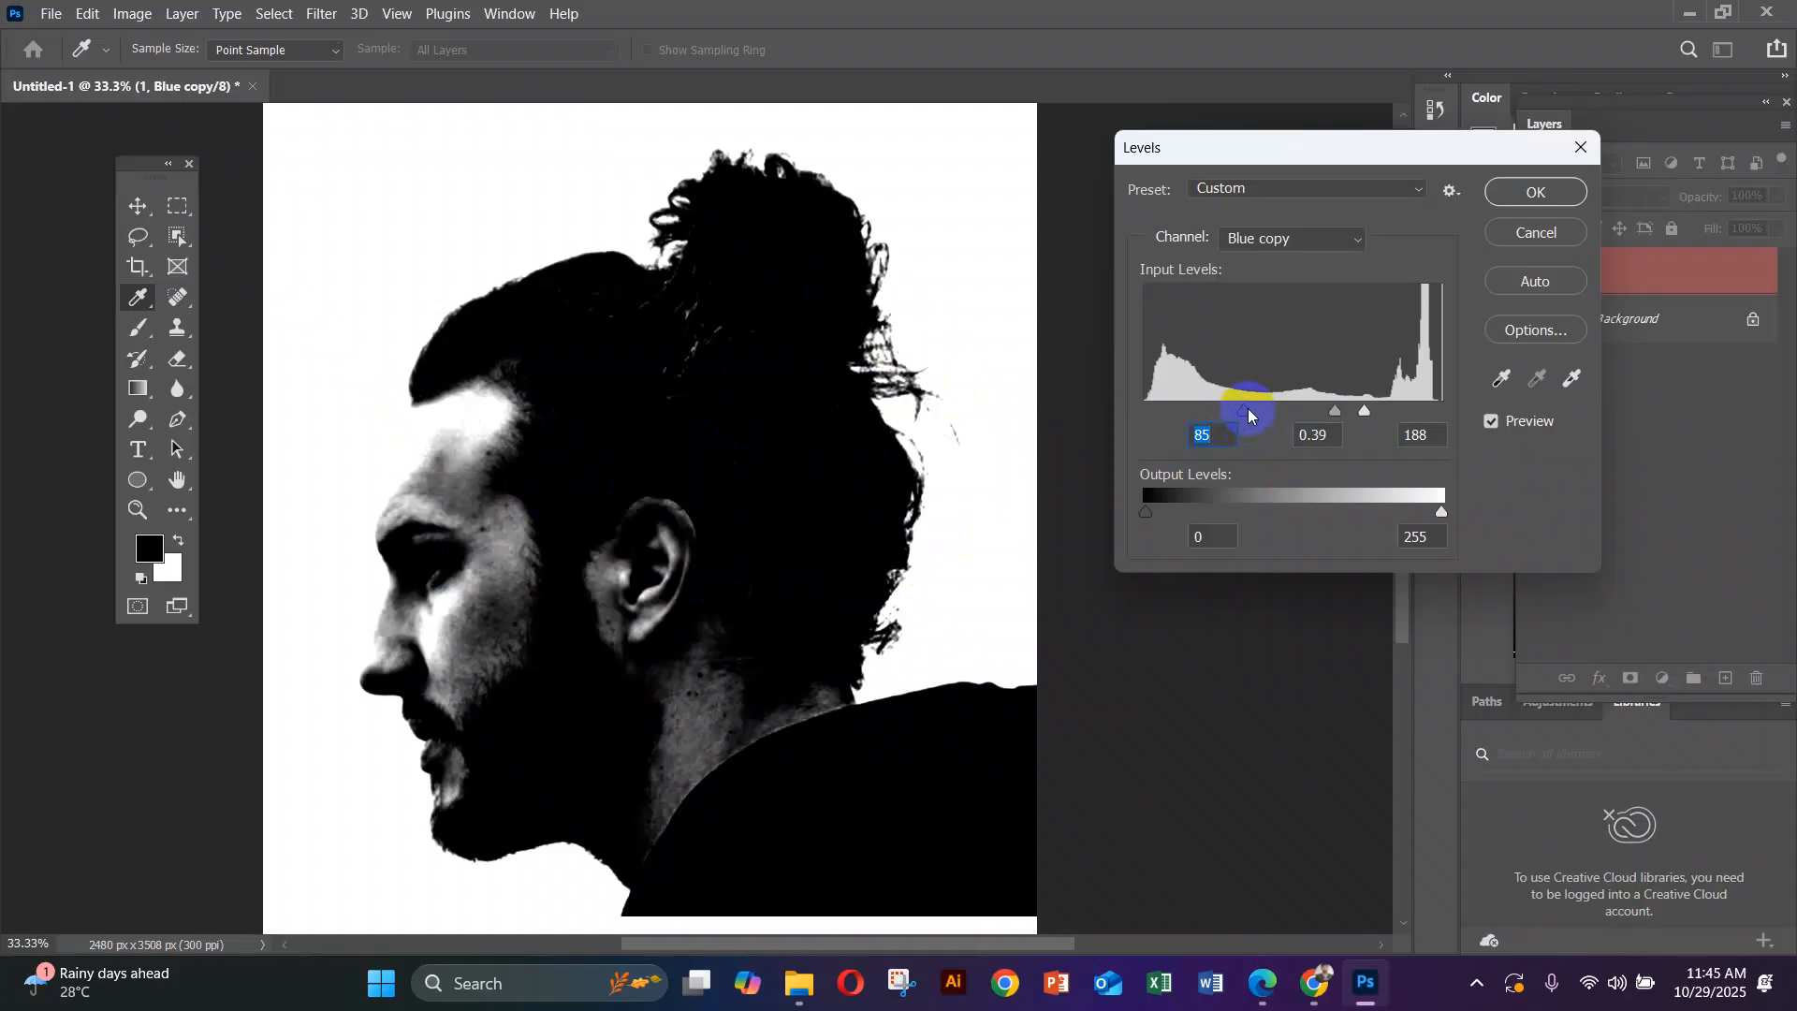
drag(1247, 414, 1214, 414)
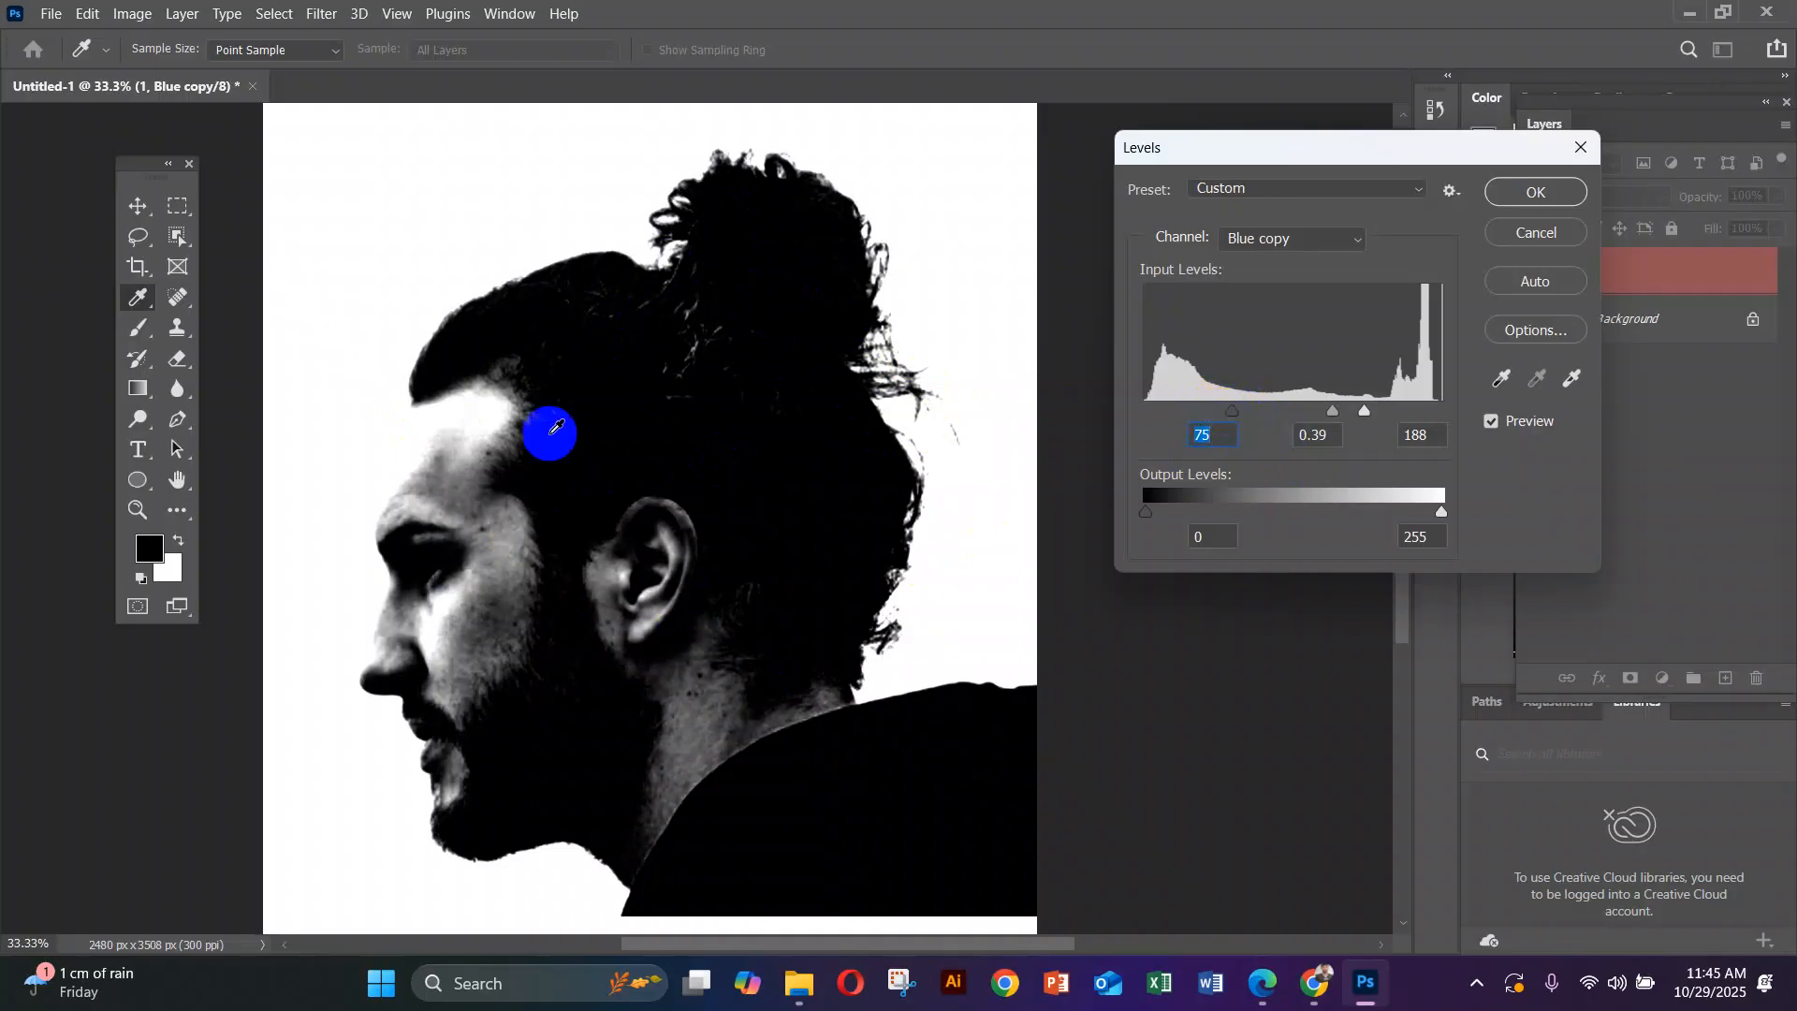
click(1535, 192)
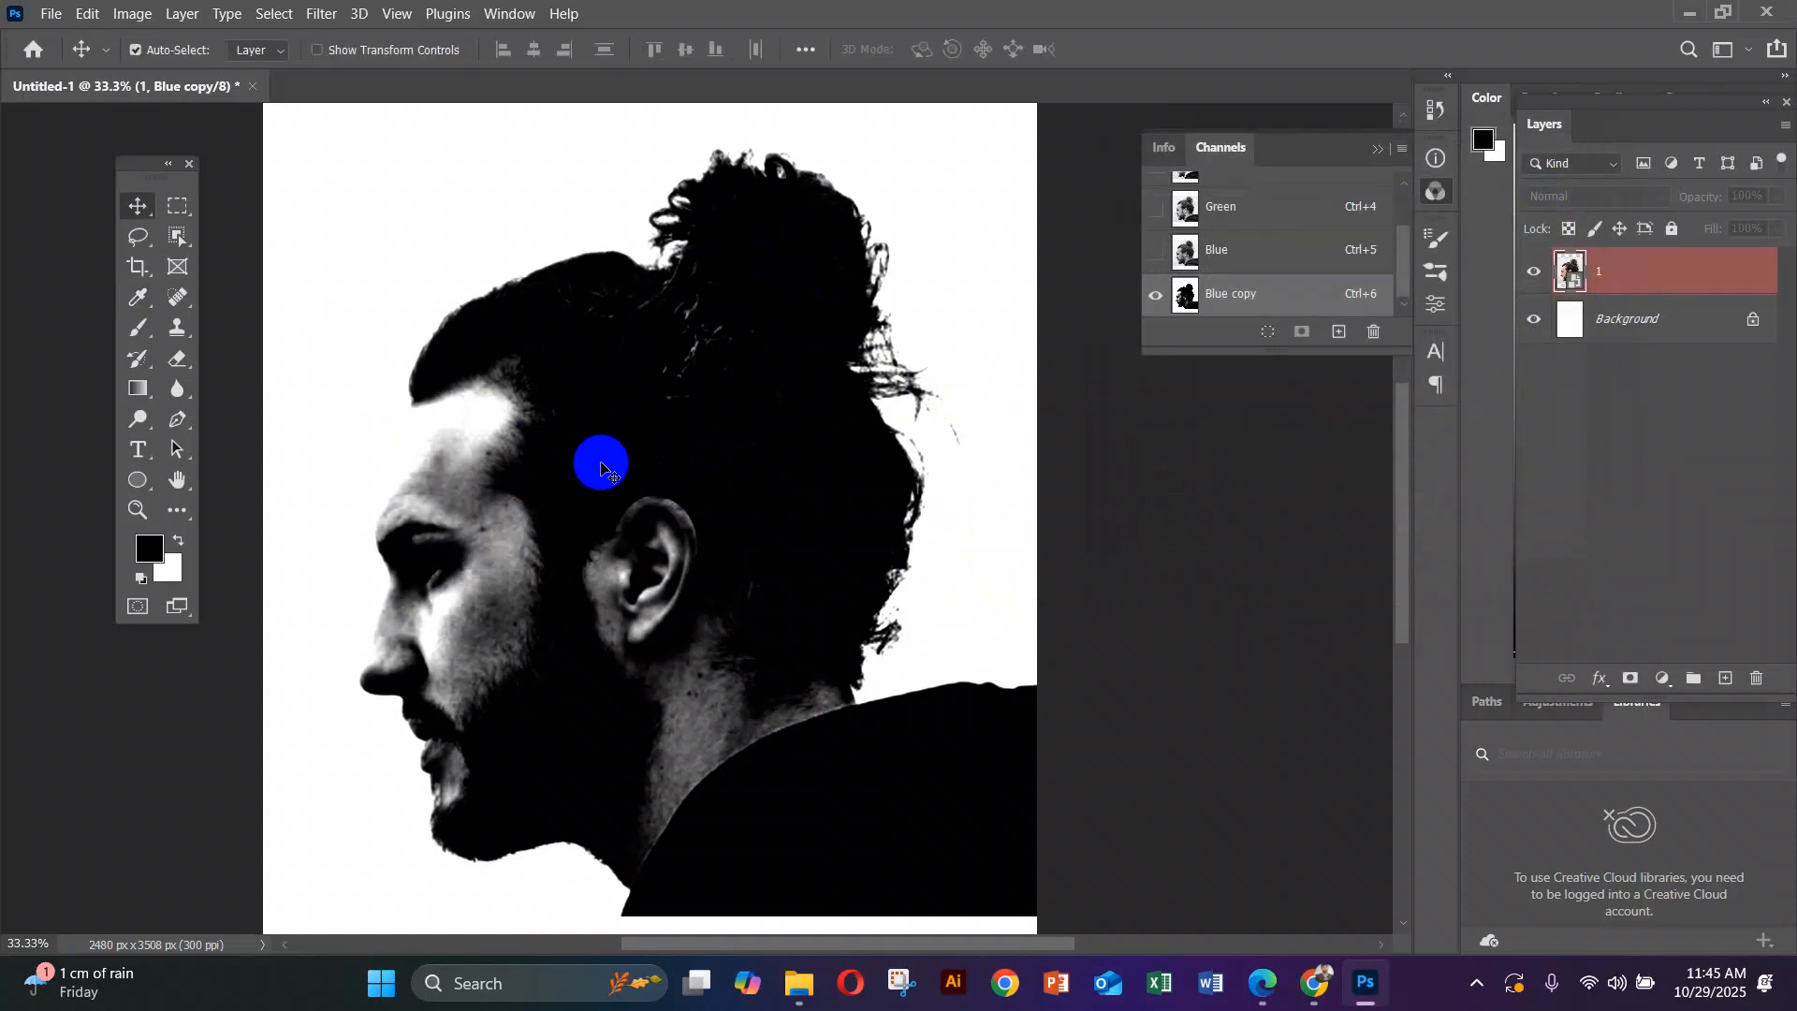
Select the white background around the man's head with the Quick Selection tool
click(444, 409)
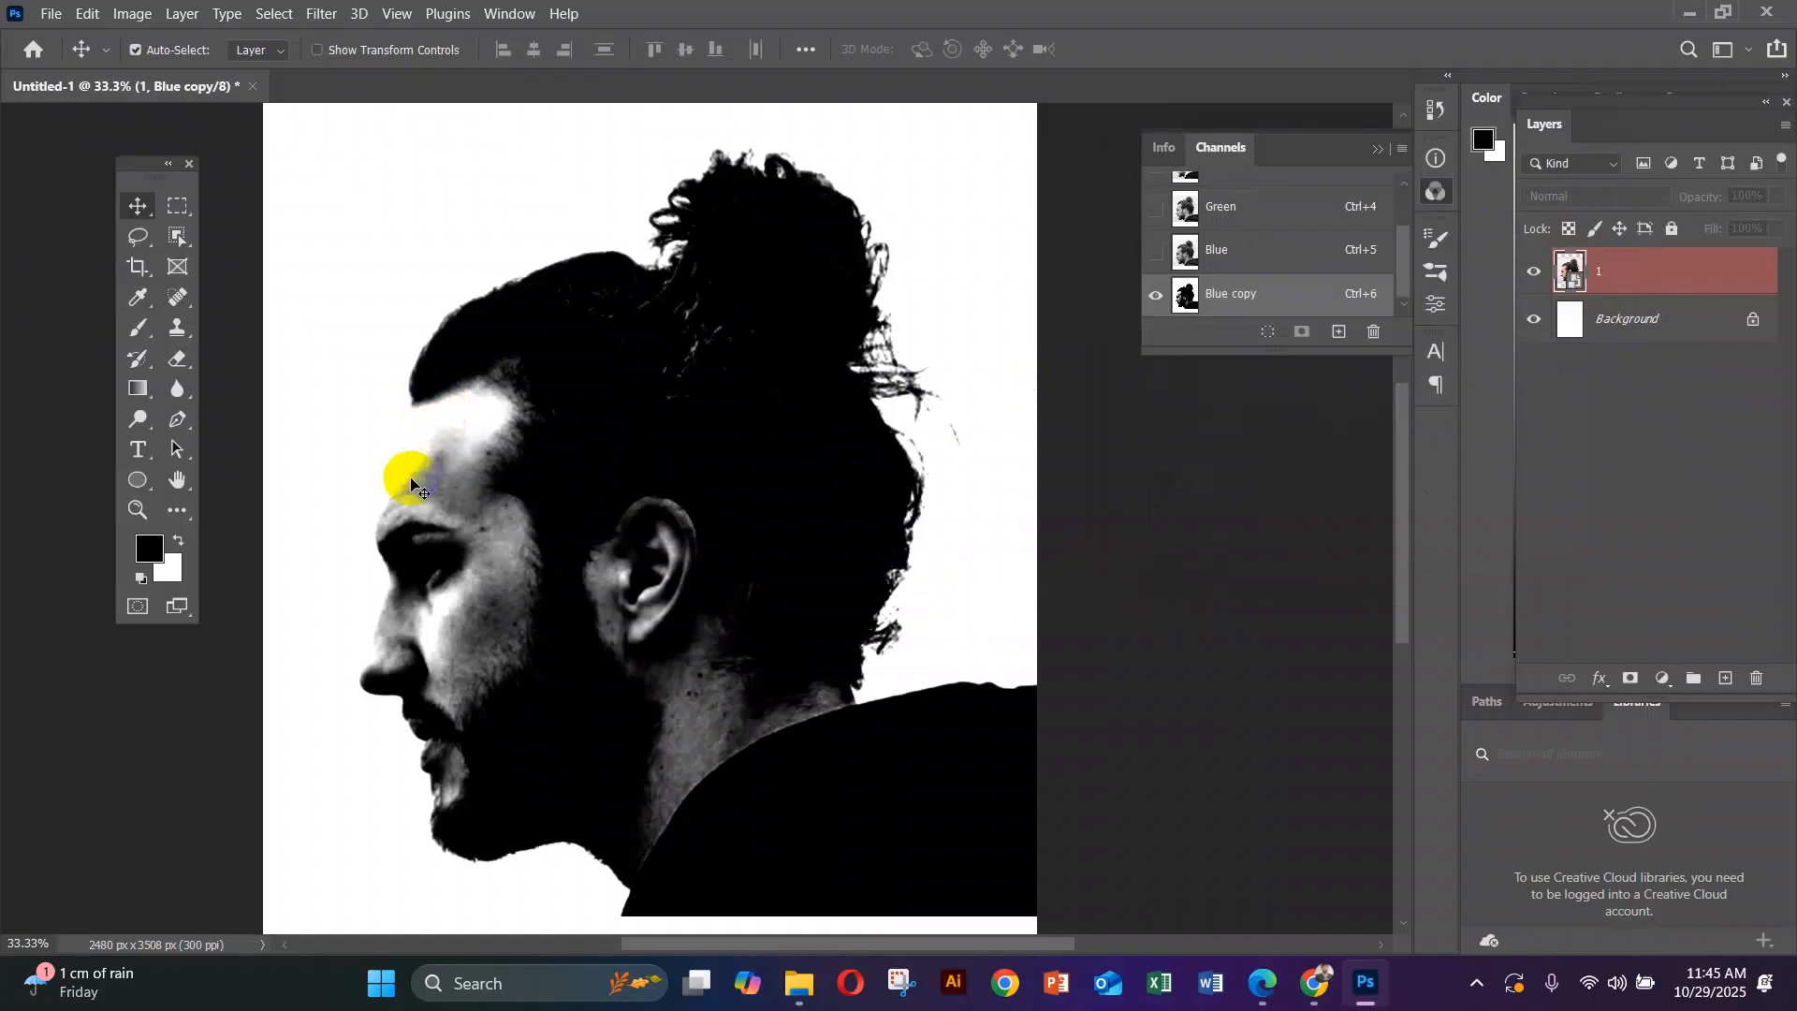
click(434, 756)
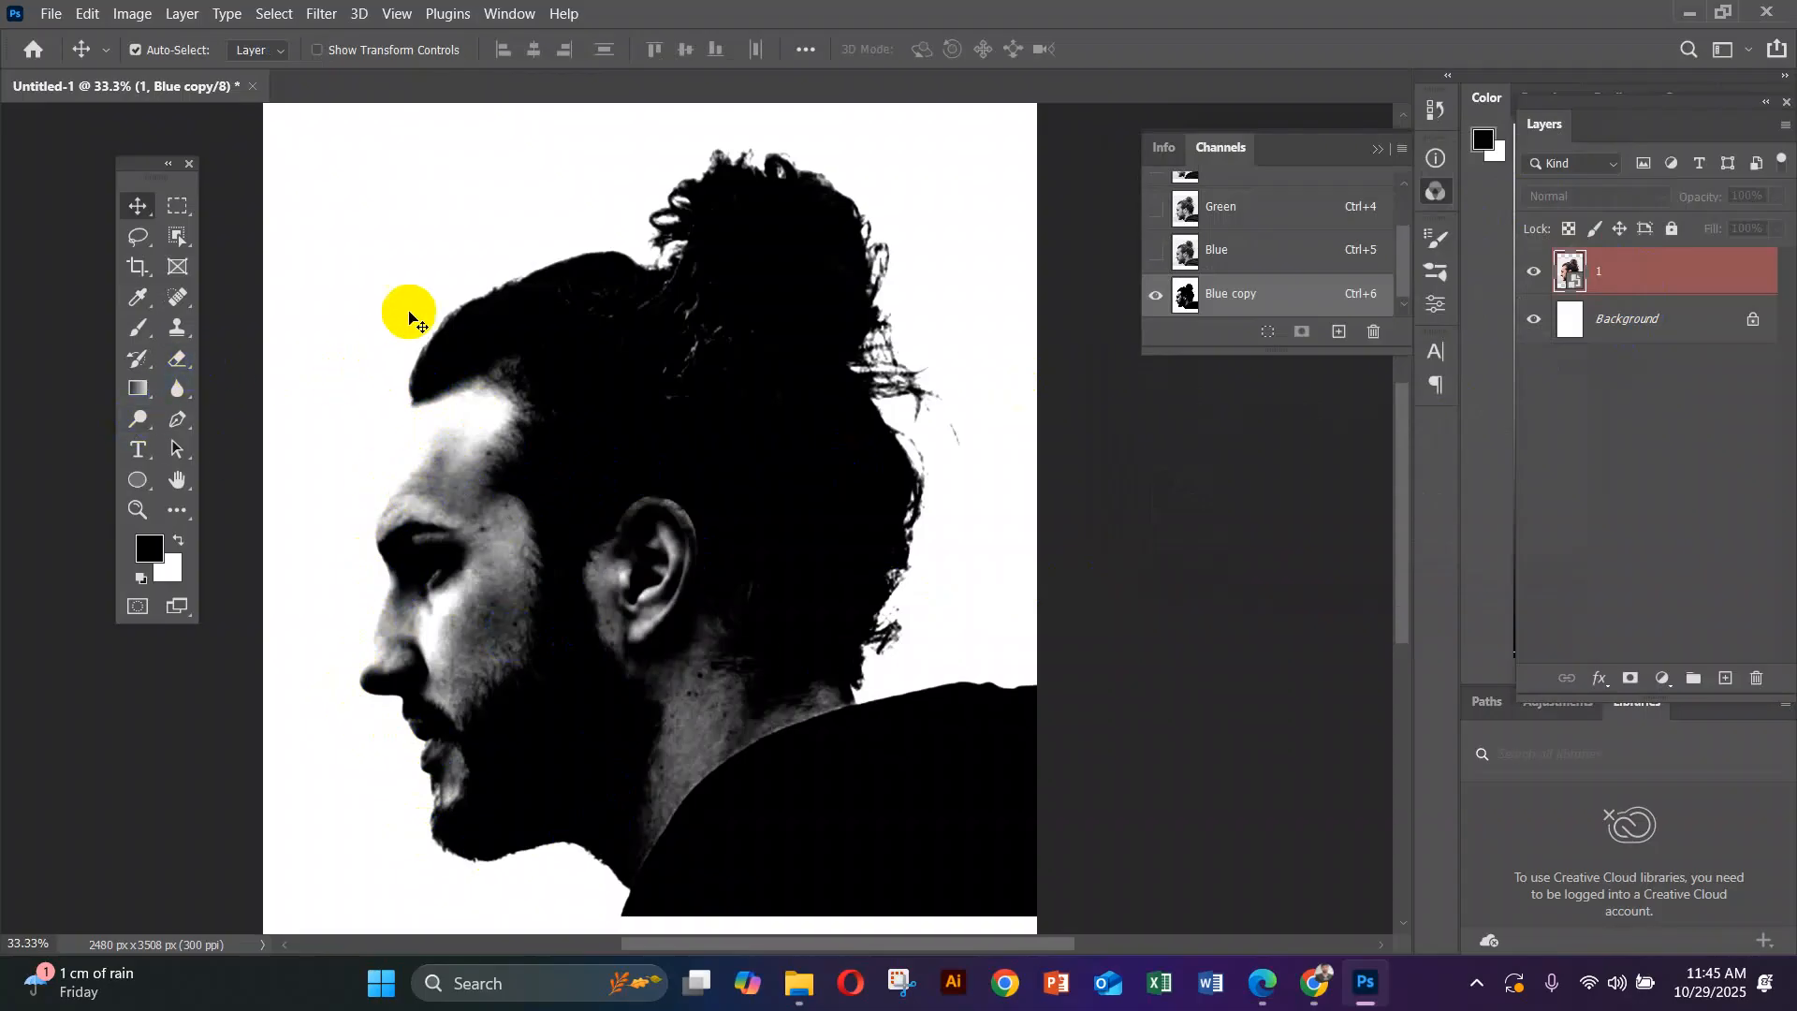
drag(182, 245, 268, 261)
mouse_move(381, 197)
mouse_down()
mouse_move(341, 274)
mouse_move(326, 673)
mouse_move(358, 794)
mouse_move(504, 915)
mouse_move(661, 890)
mouse_up()
Subtract the bright forehead from the background selection so its edge follows the profile below the hairline
drag(473, 398, 440, 397)
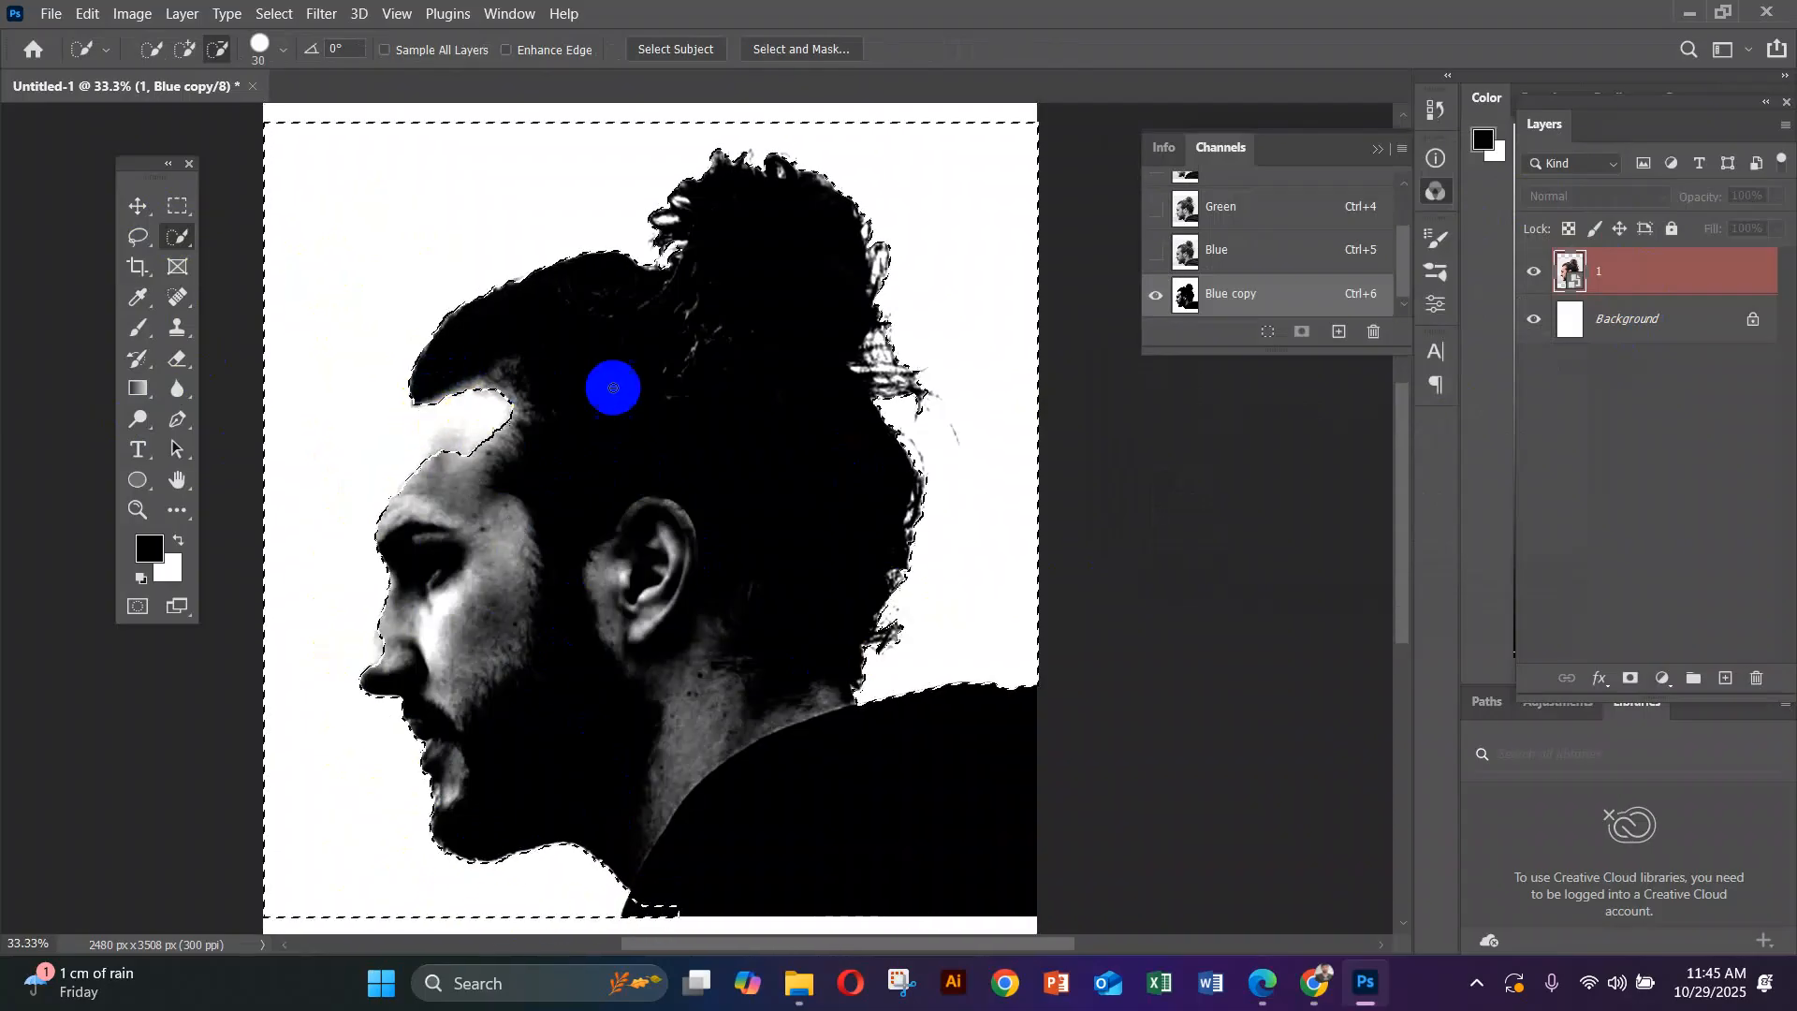
ctrl+click(490, 418)
ctrl+click(487, 484)
mouse_move(541, 381)
mouse_down()
mouse_move(510, 352)
mouse_move(463, 429)
mouse_move(430, 393)
mouse_move(379, 479)
mouse_move(391, 459)
mouse_move(369, 461)
mouse_move(406, 430)
mouse_move(398, 407)
mouse_up()
scroll(667, 468, down, 2)
scroll(666, 463, down, 2)
scroll(666, 462, down, 2)
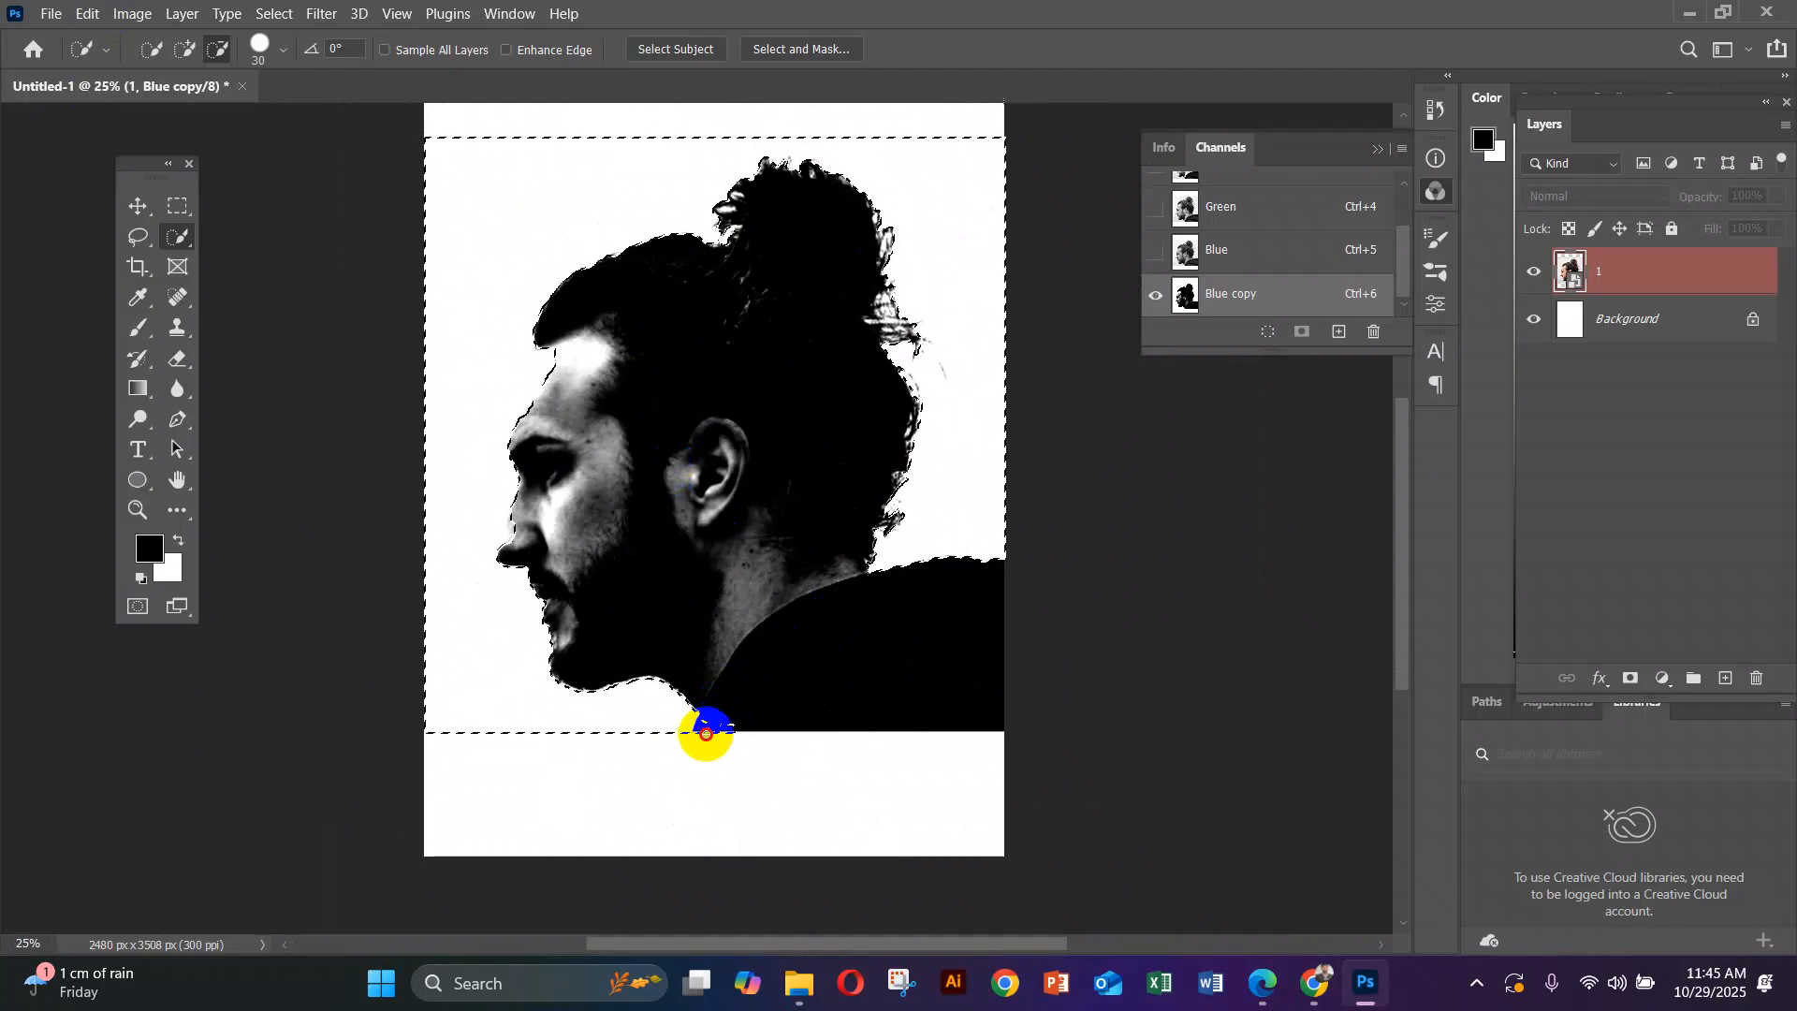
Subtract the shoulder corner below the neck and the bridge of the nose from the background selection
drag(734, 729, 752, 719)
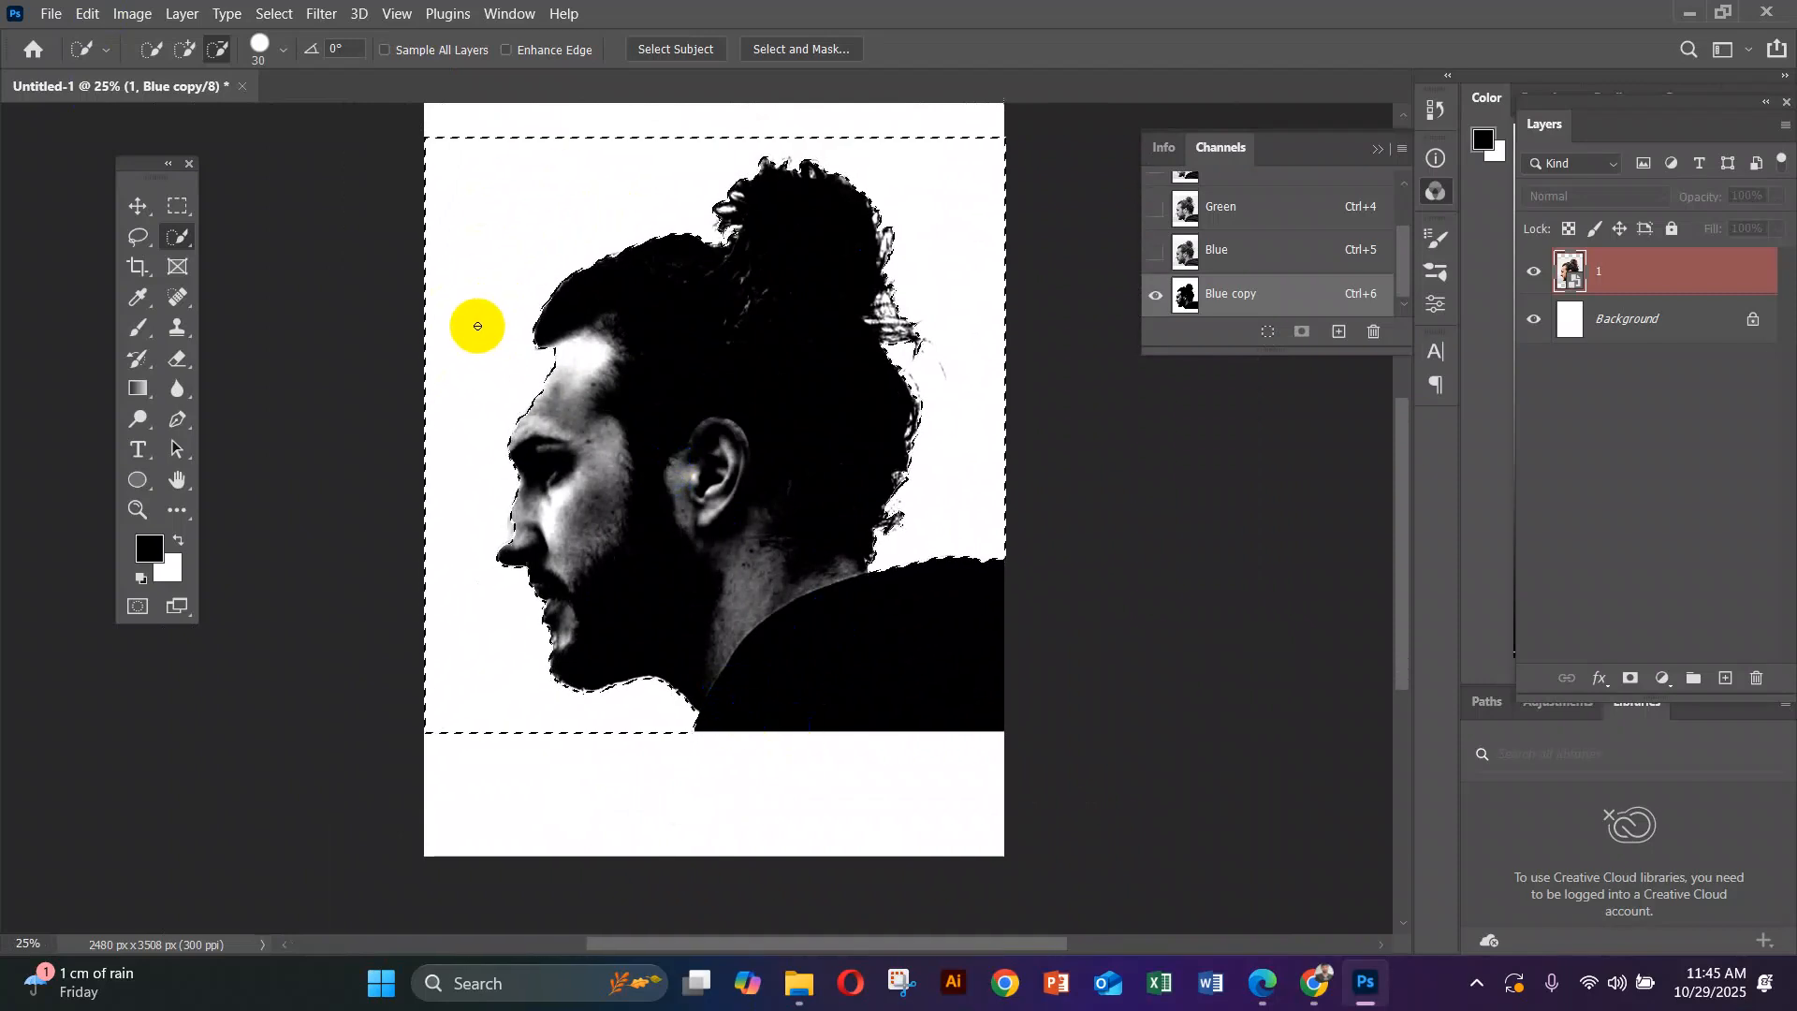
click(818, 257)
click(912, 427)
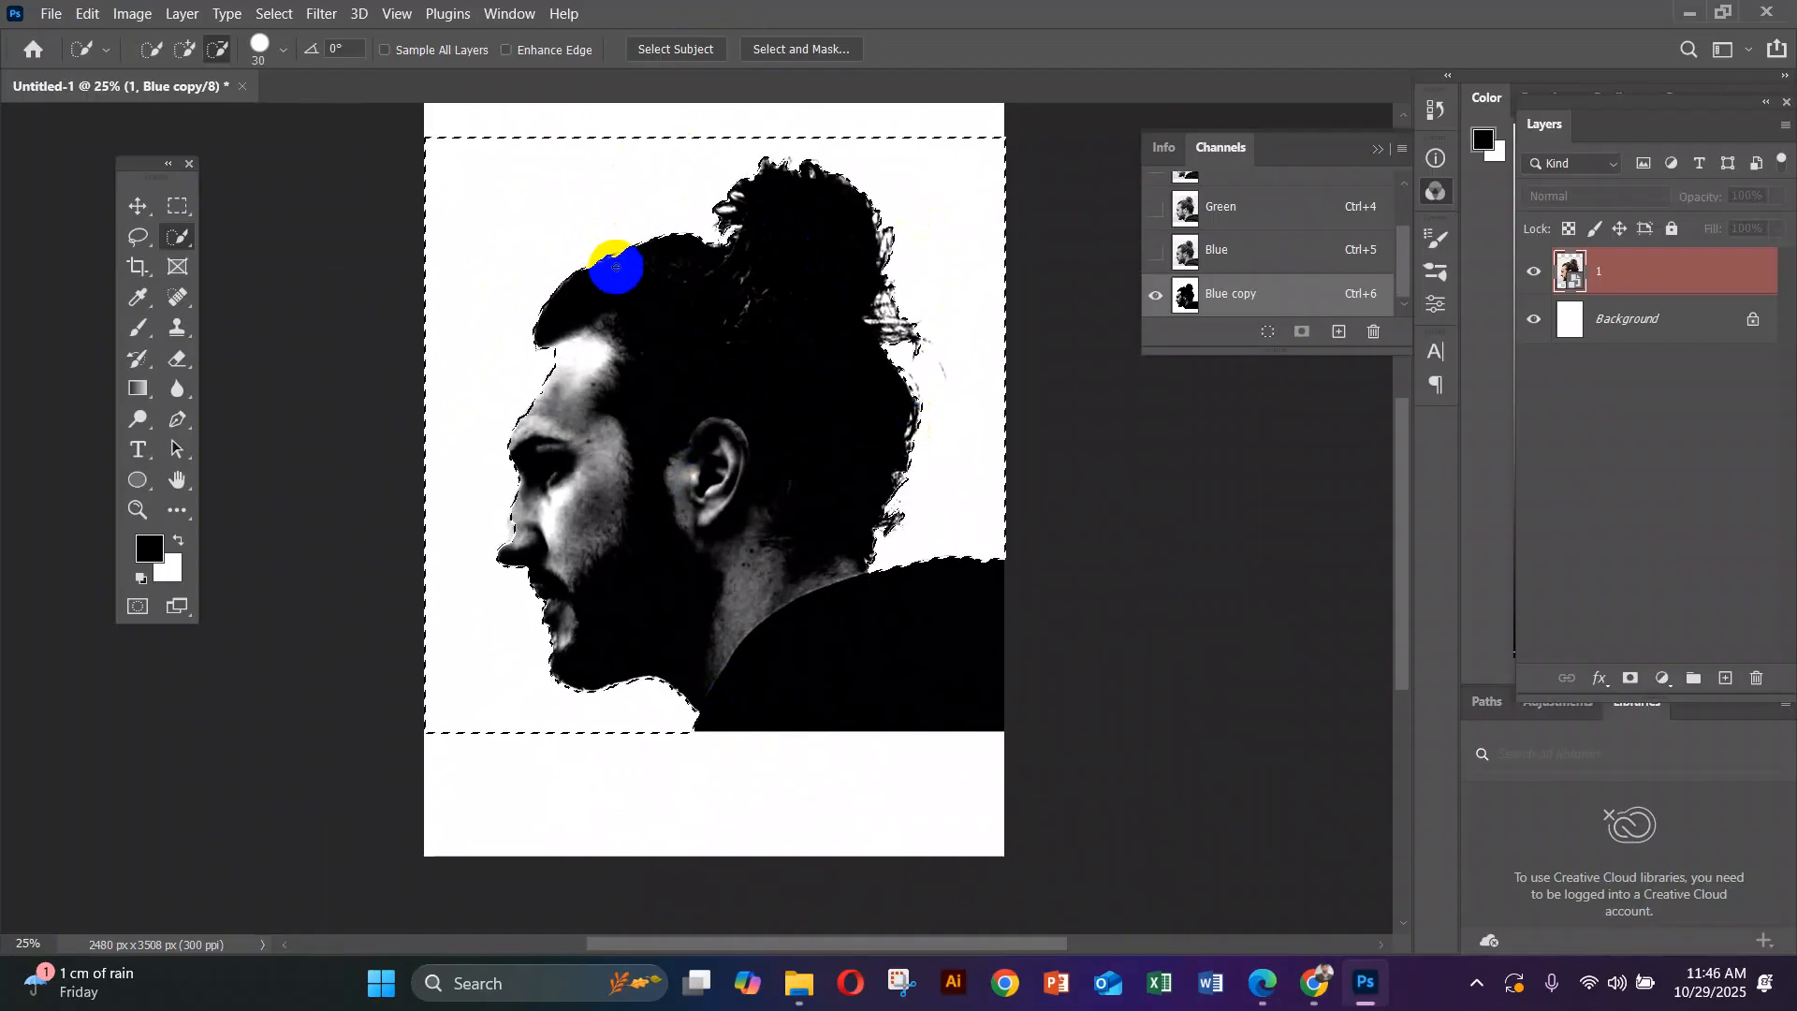
click(522, 500)
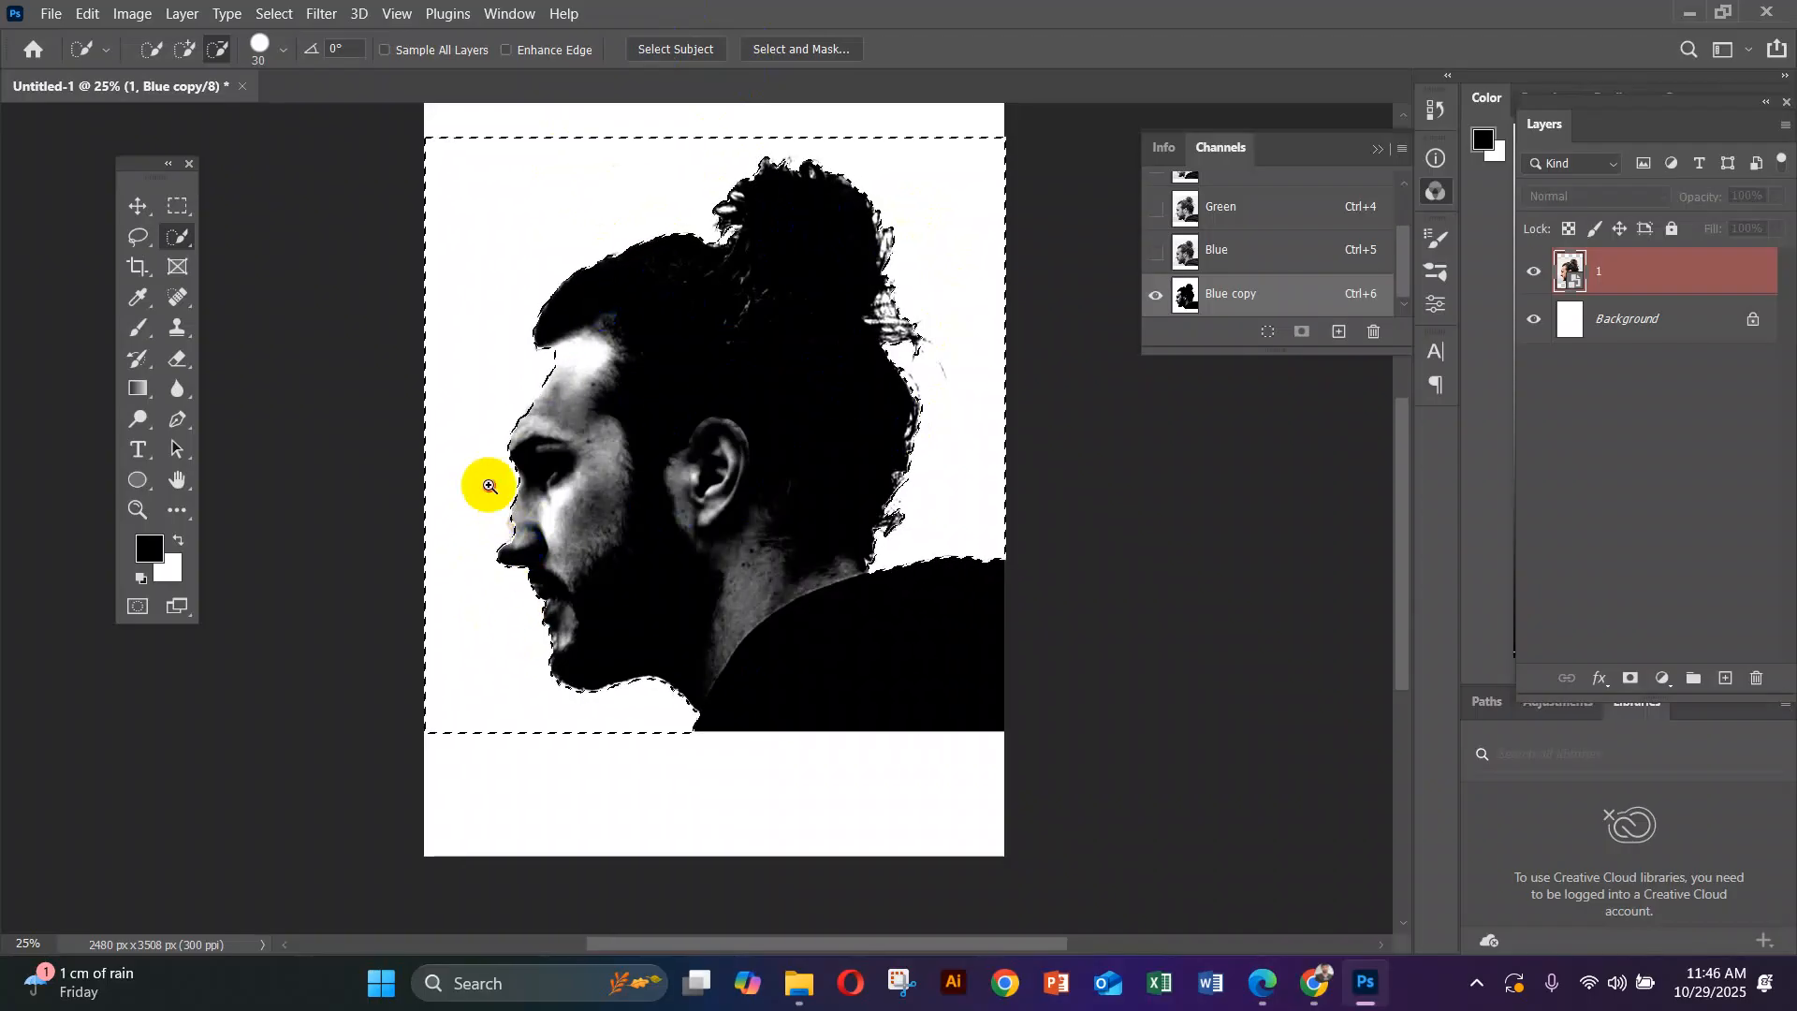
scroll(489, 486, up, 5)
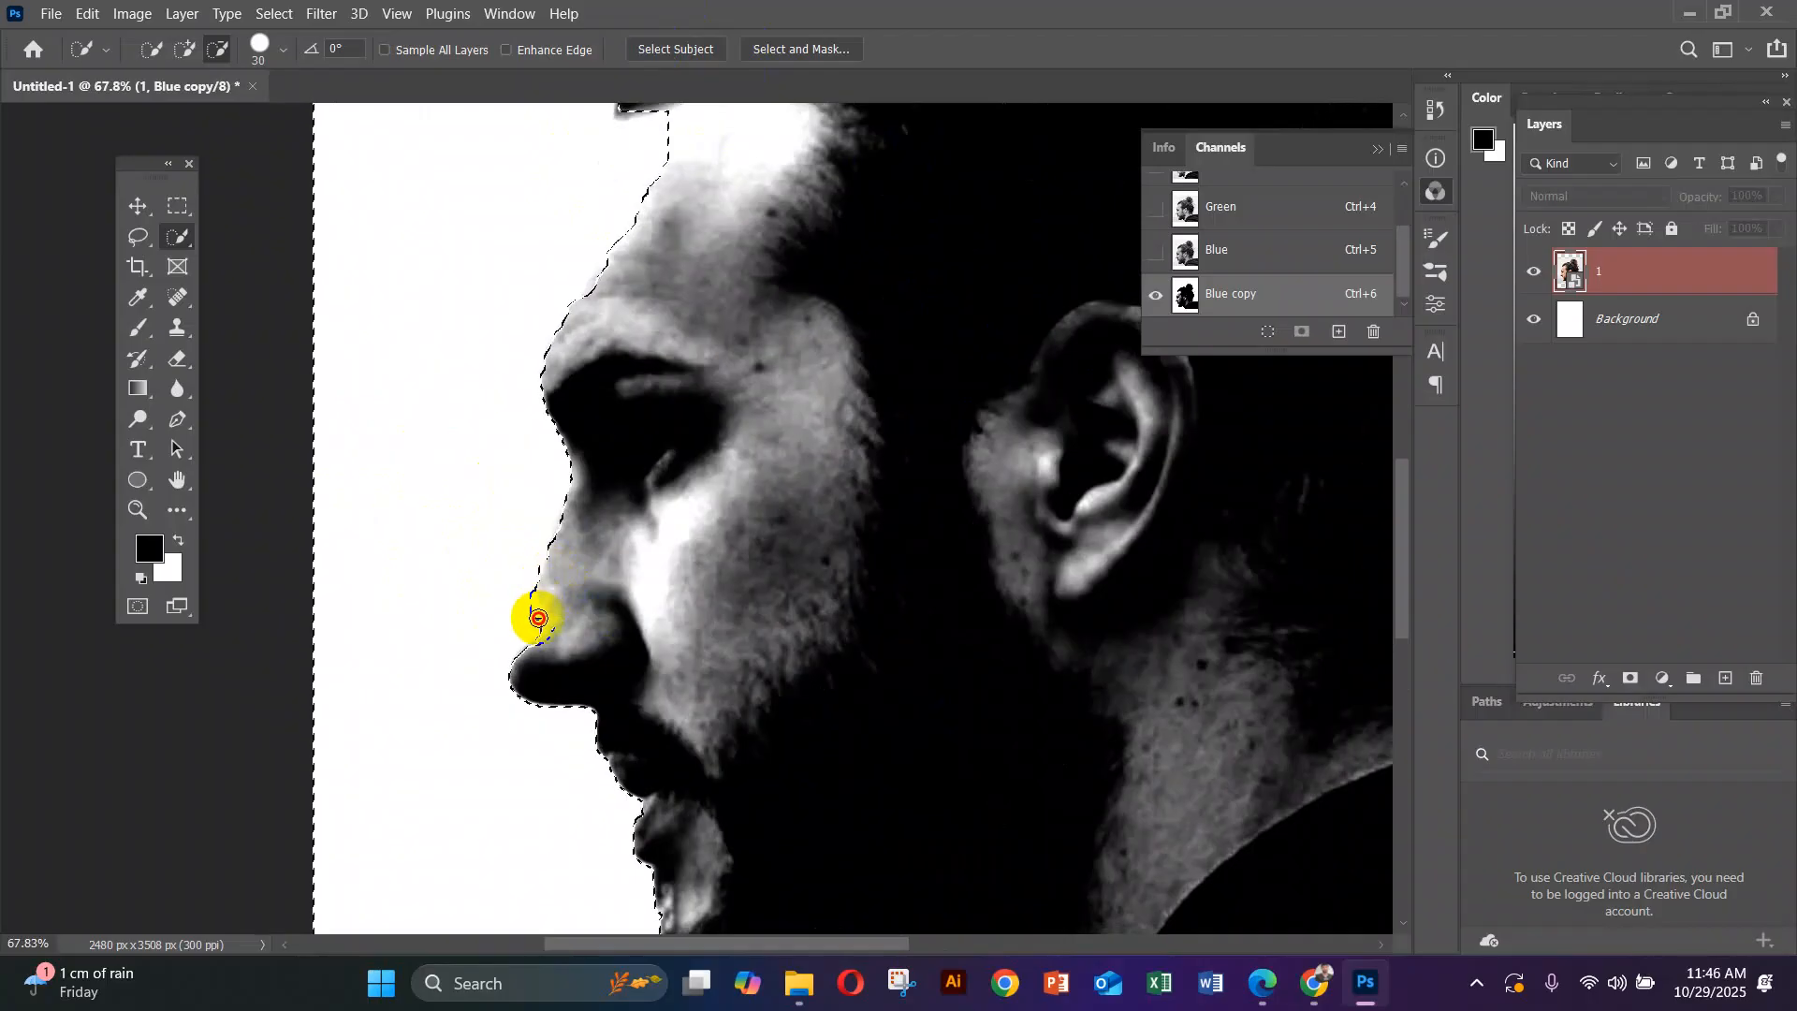
drag(525, 649, 523, 663)
mouse_move(538, 567)
mouse_down()
mouse_move(504, 636)
mouse_move(562, 630)
mouse_up()
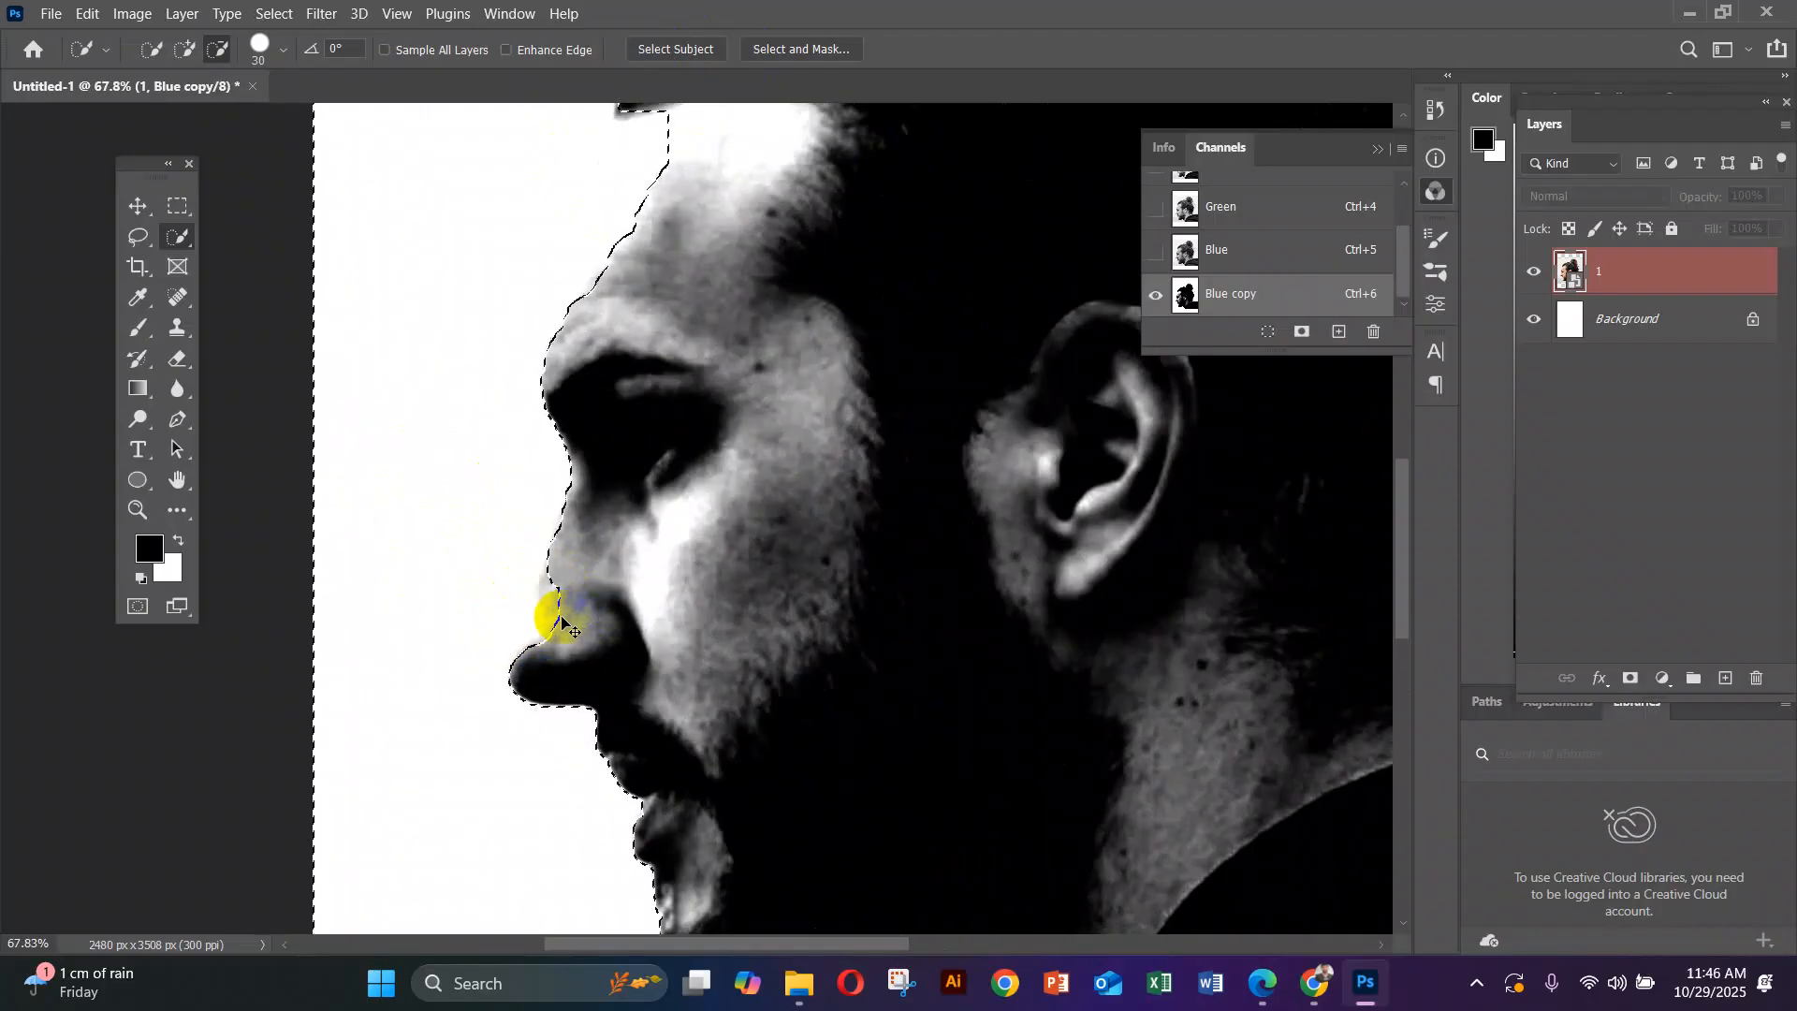
scroll(613, 483, down, 4)
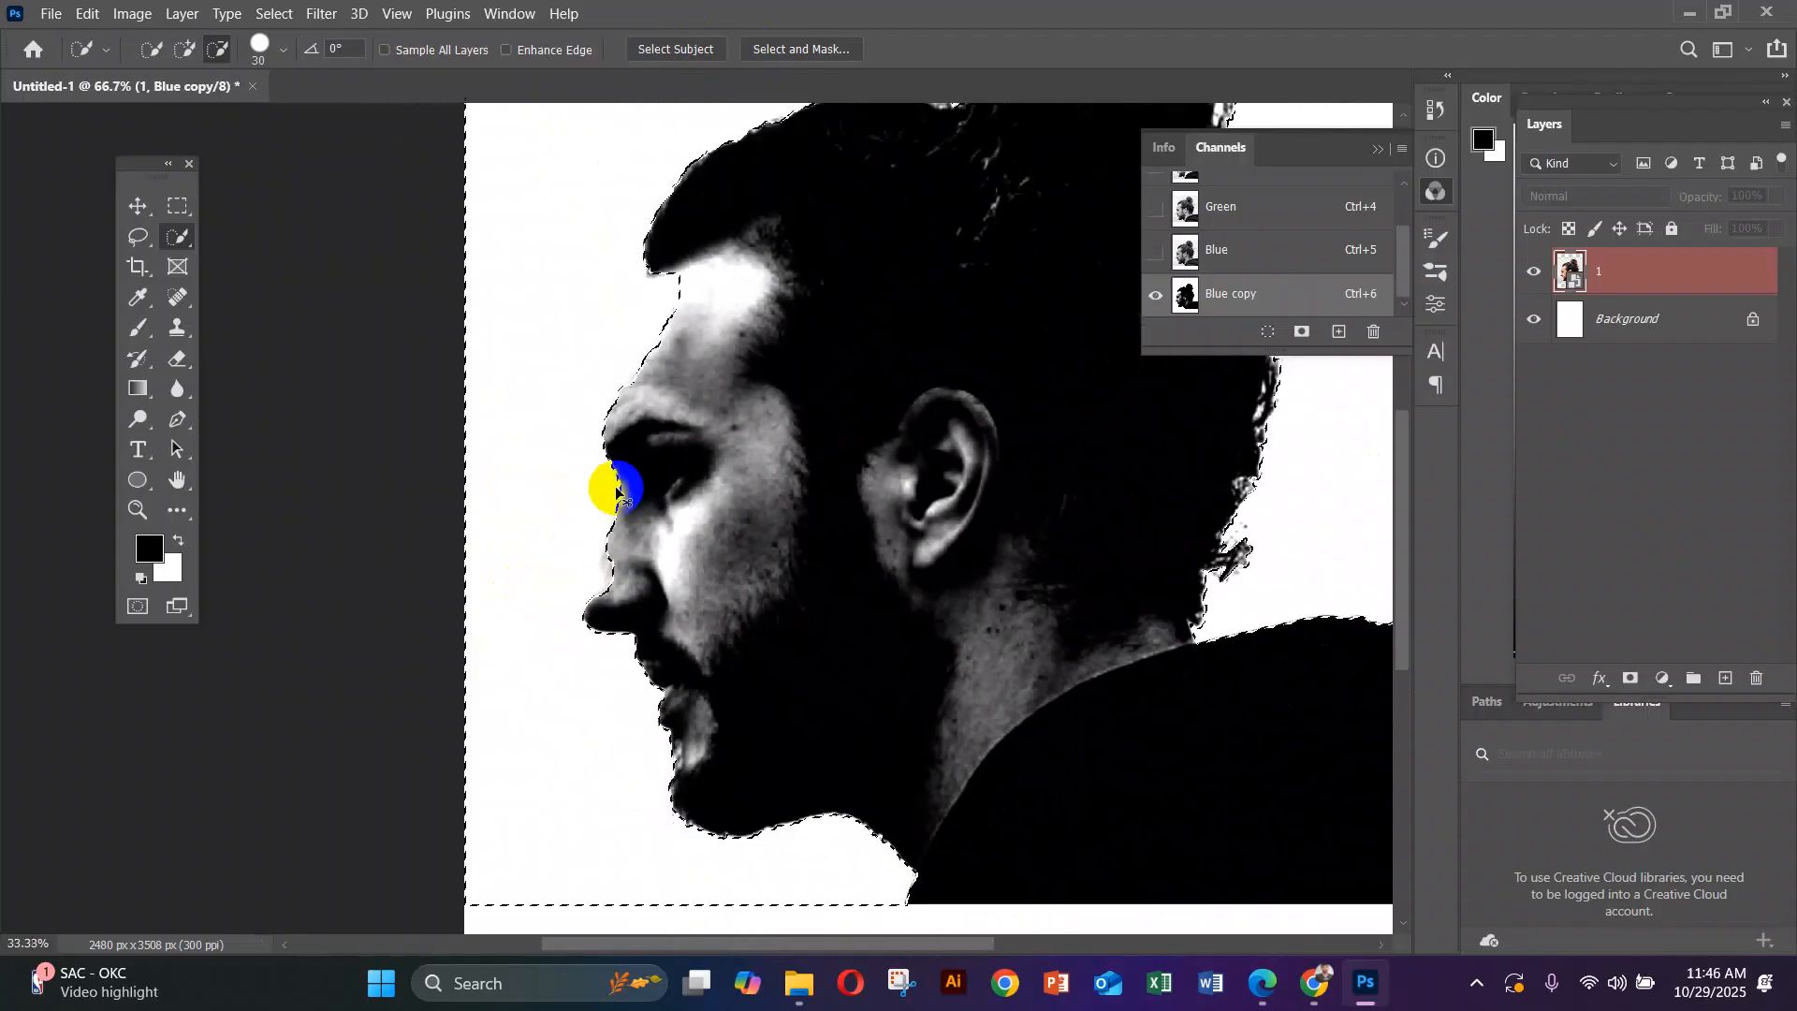
scroll(822, 693, up, 3)
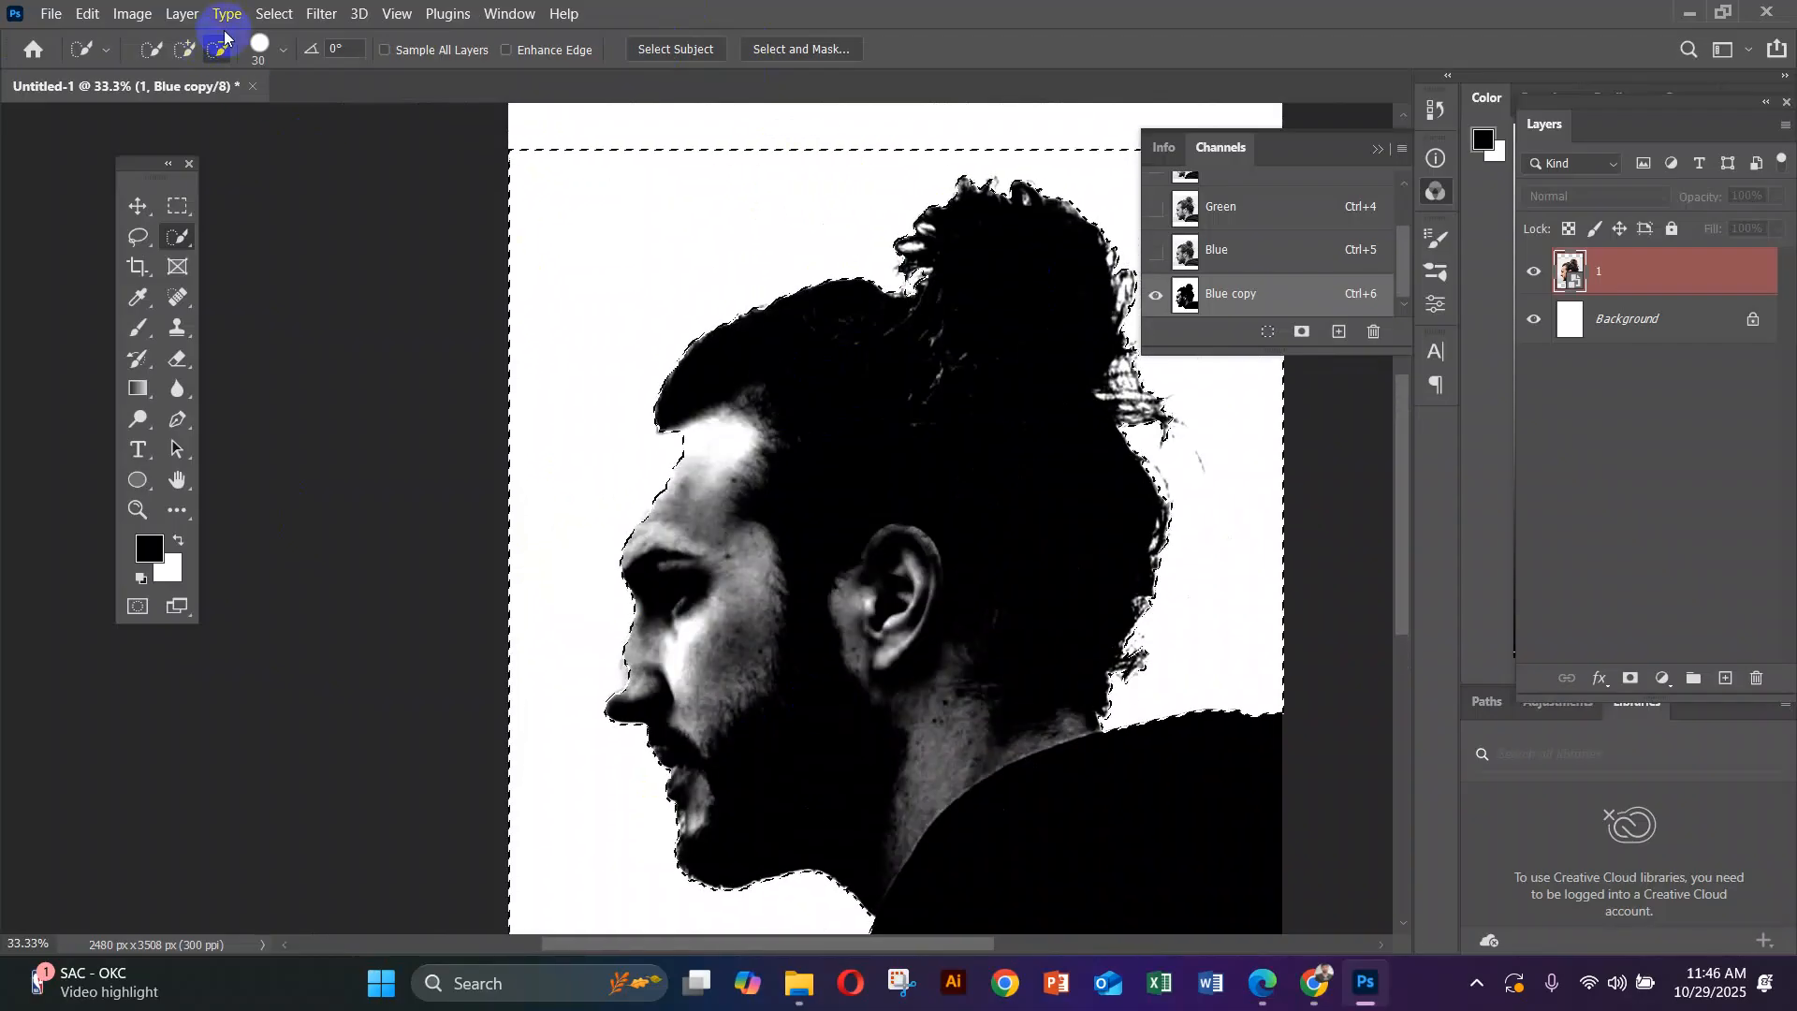
Invert the background selection so it covers the man, and clear the selection
click(273, 14)
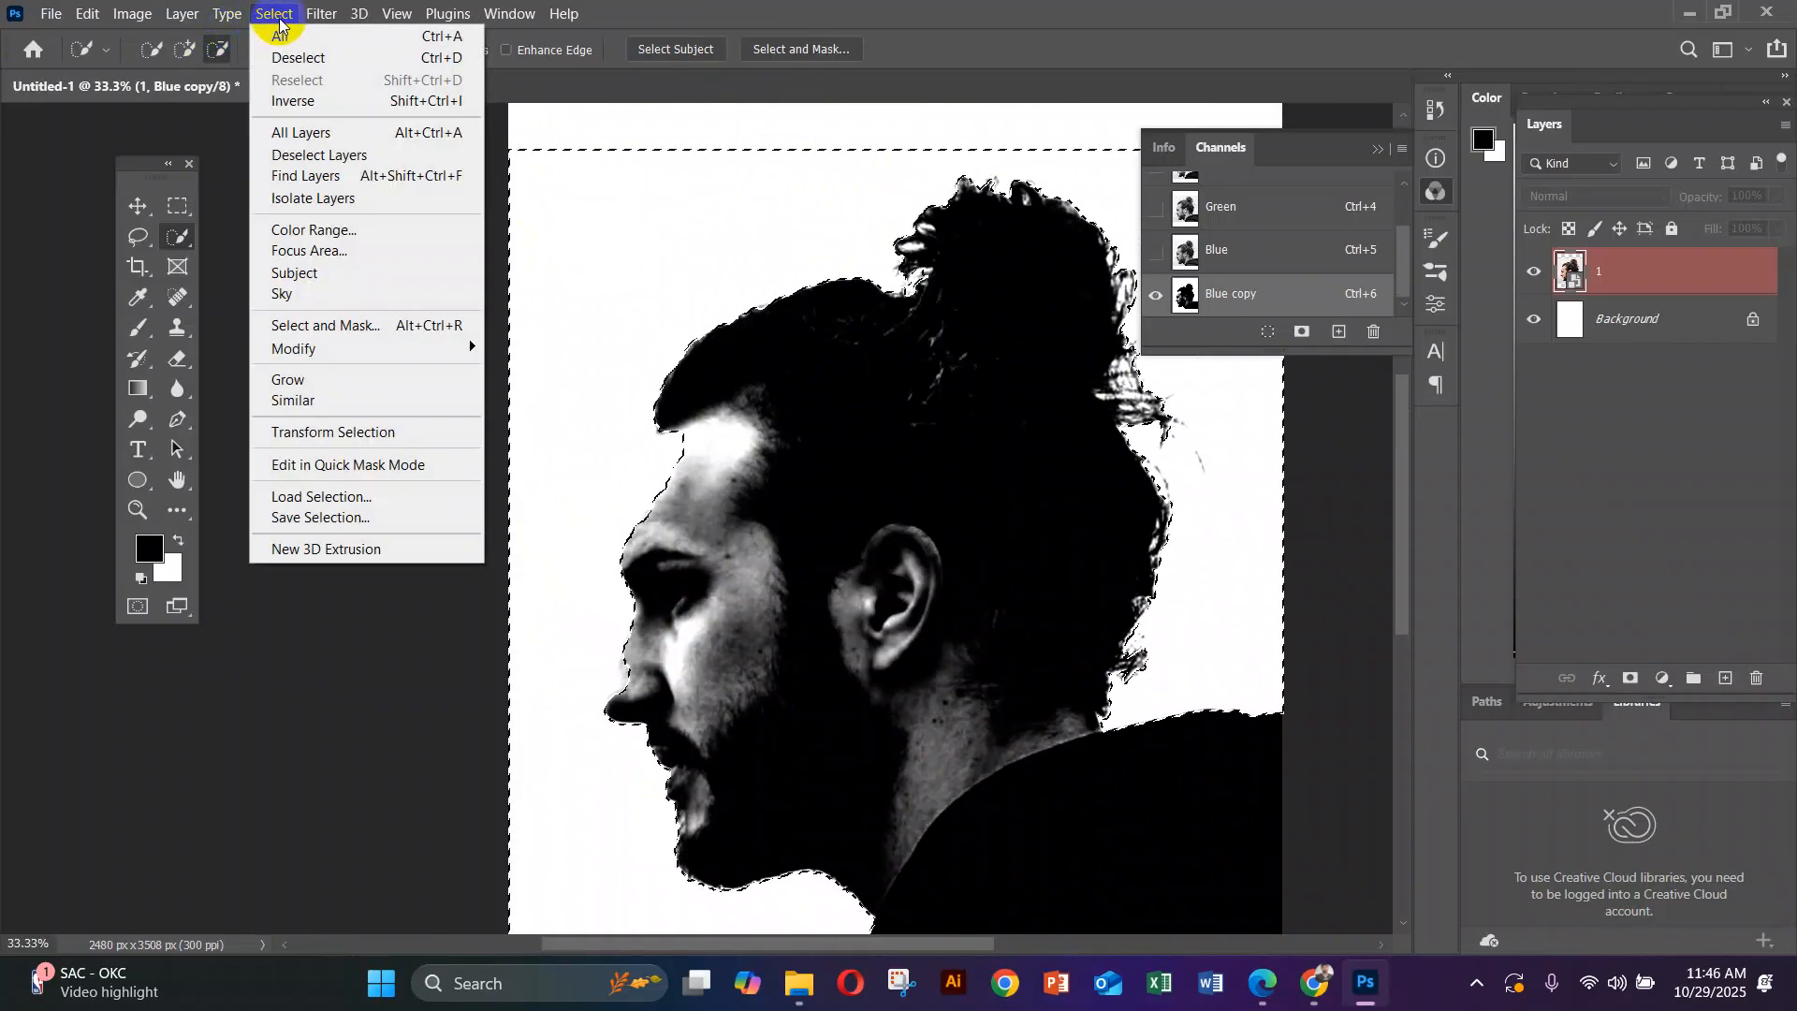
click(299, 97)
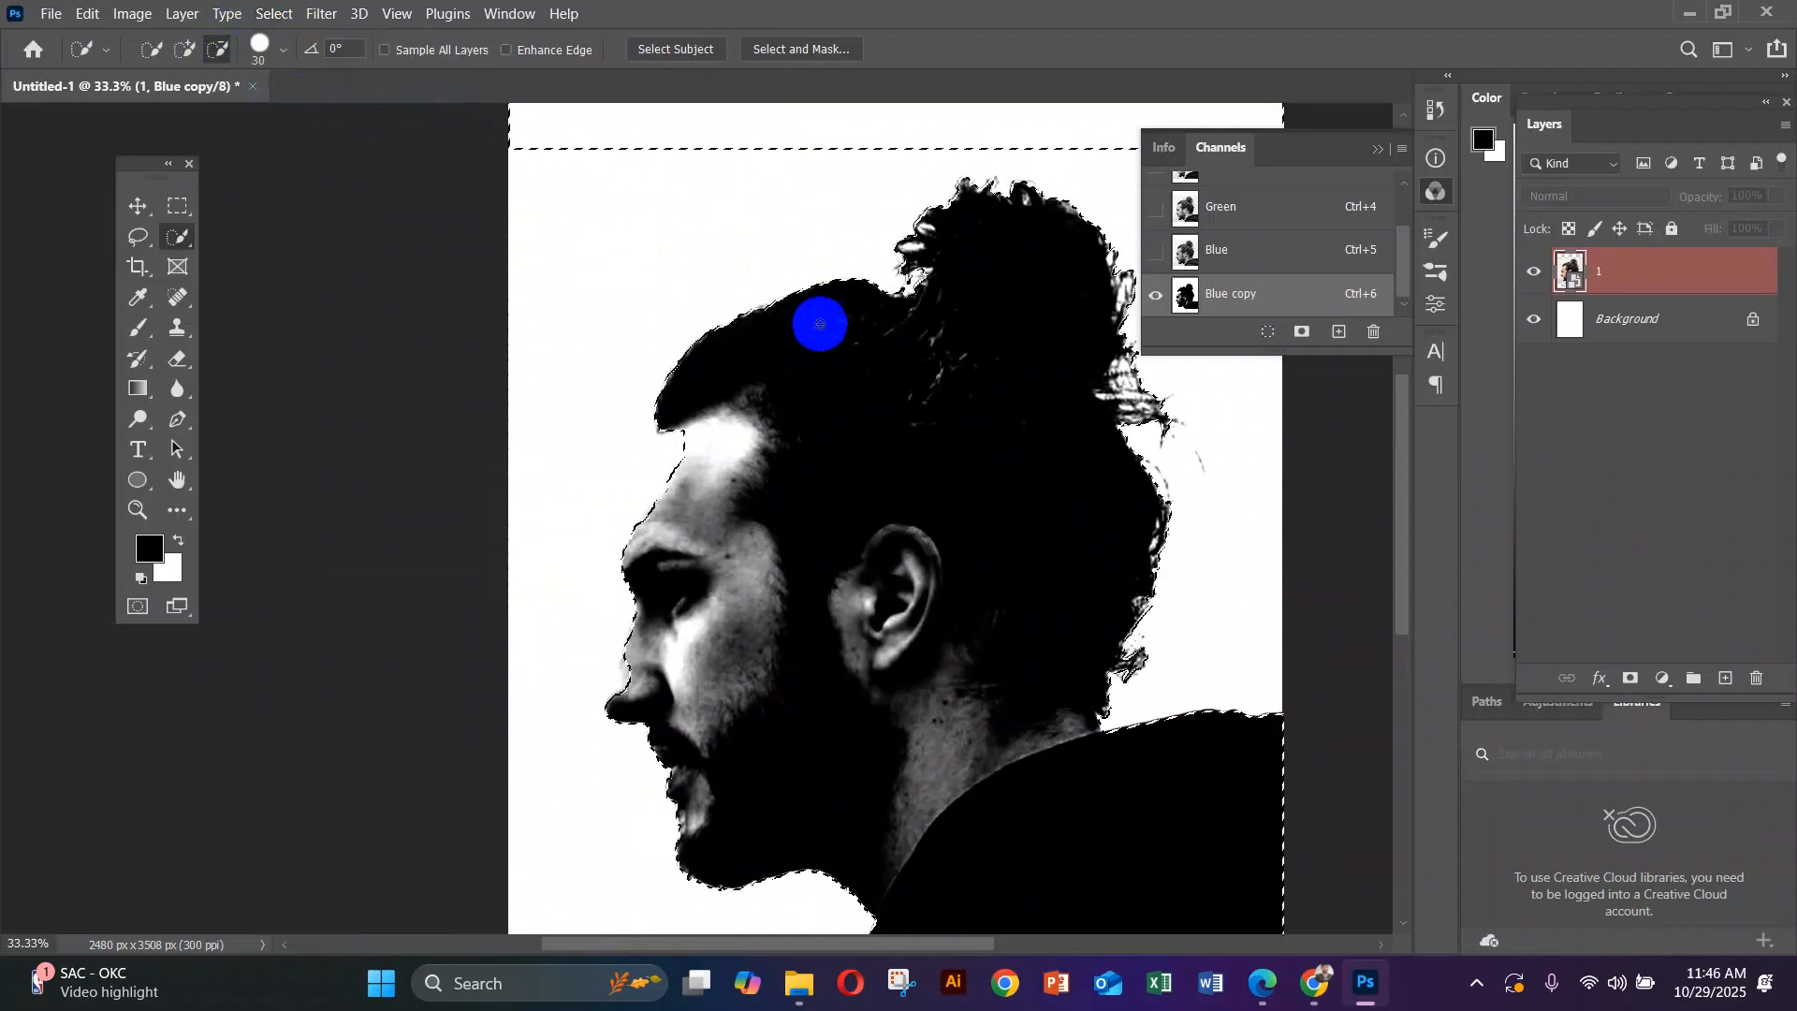
click(848, 599)
key(ctrl+d)
mouse_move(1192, 580)
mouse_down()
mouse_move(1135, 502)
mouse_move(970, 524)
mouse_move(969, 384)
mouse_move(1014, 388)
mouse_up()
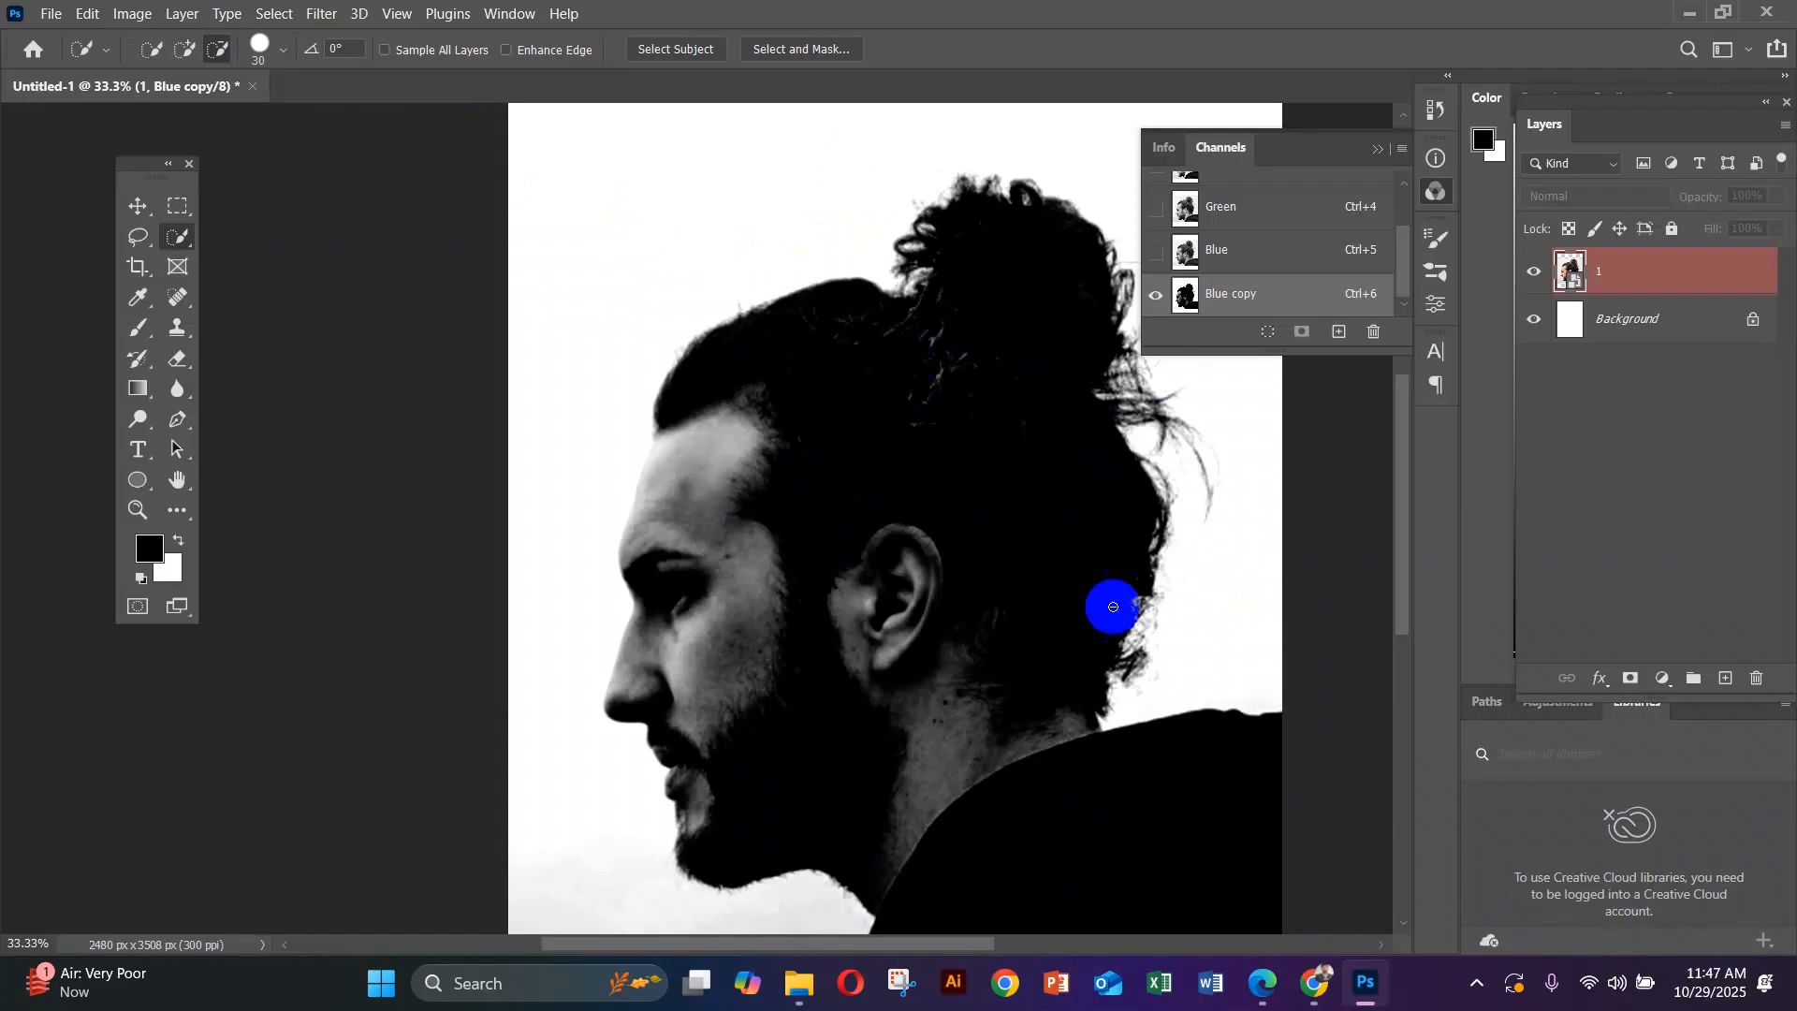
click(690, 351)
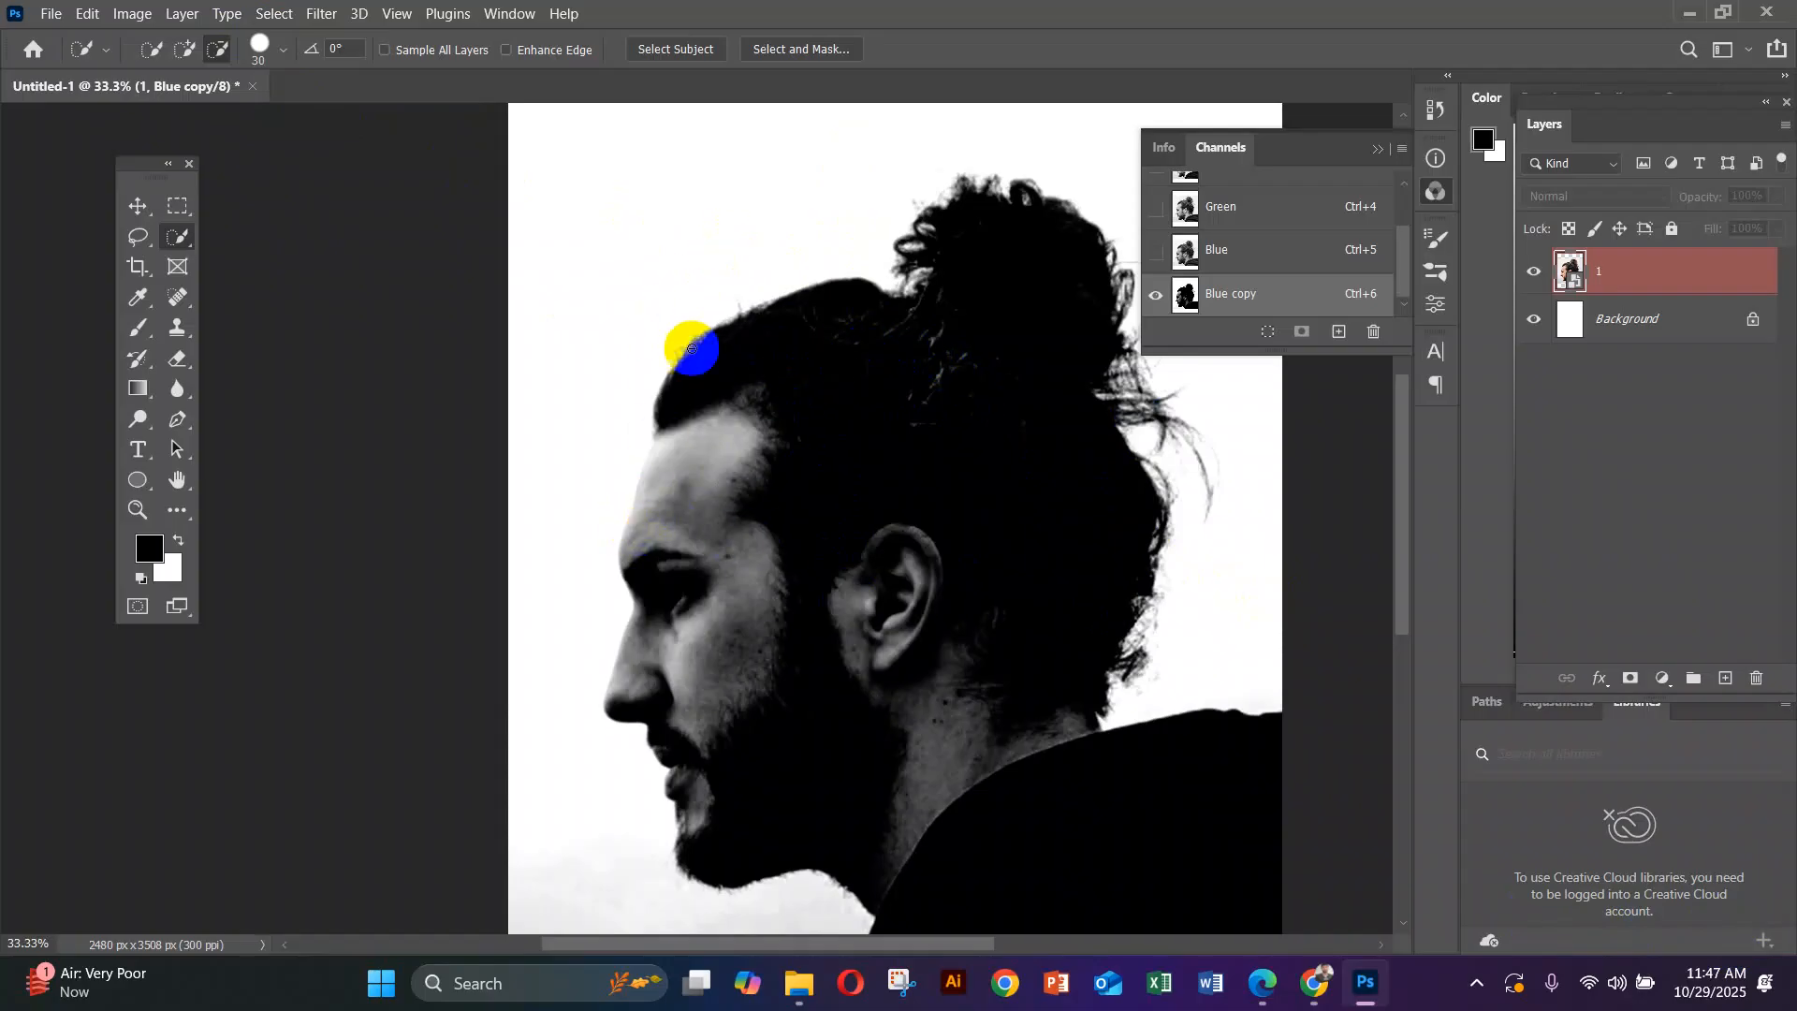
click(637, 593)
click(656, 593)
click(228, 337)
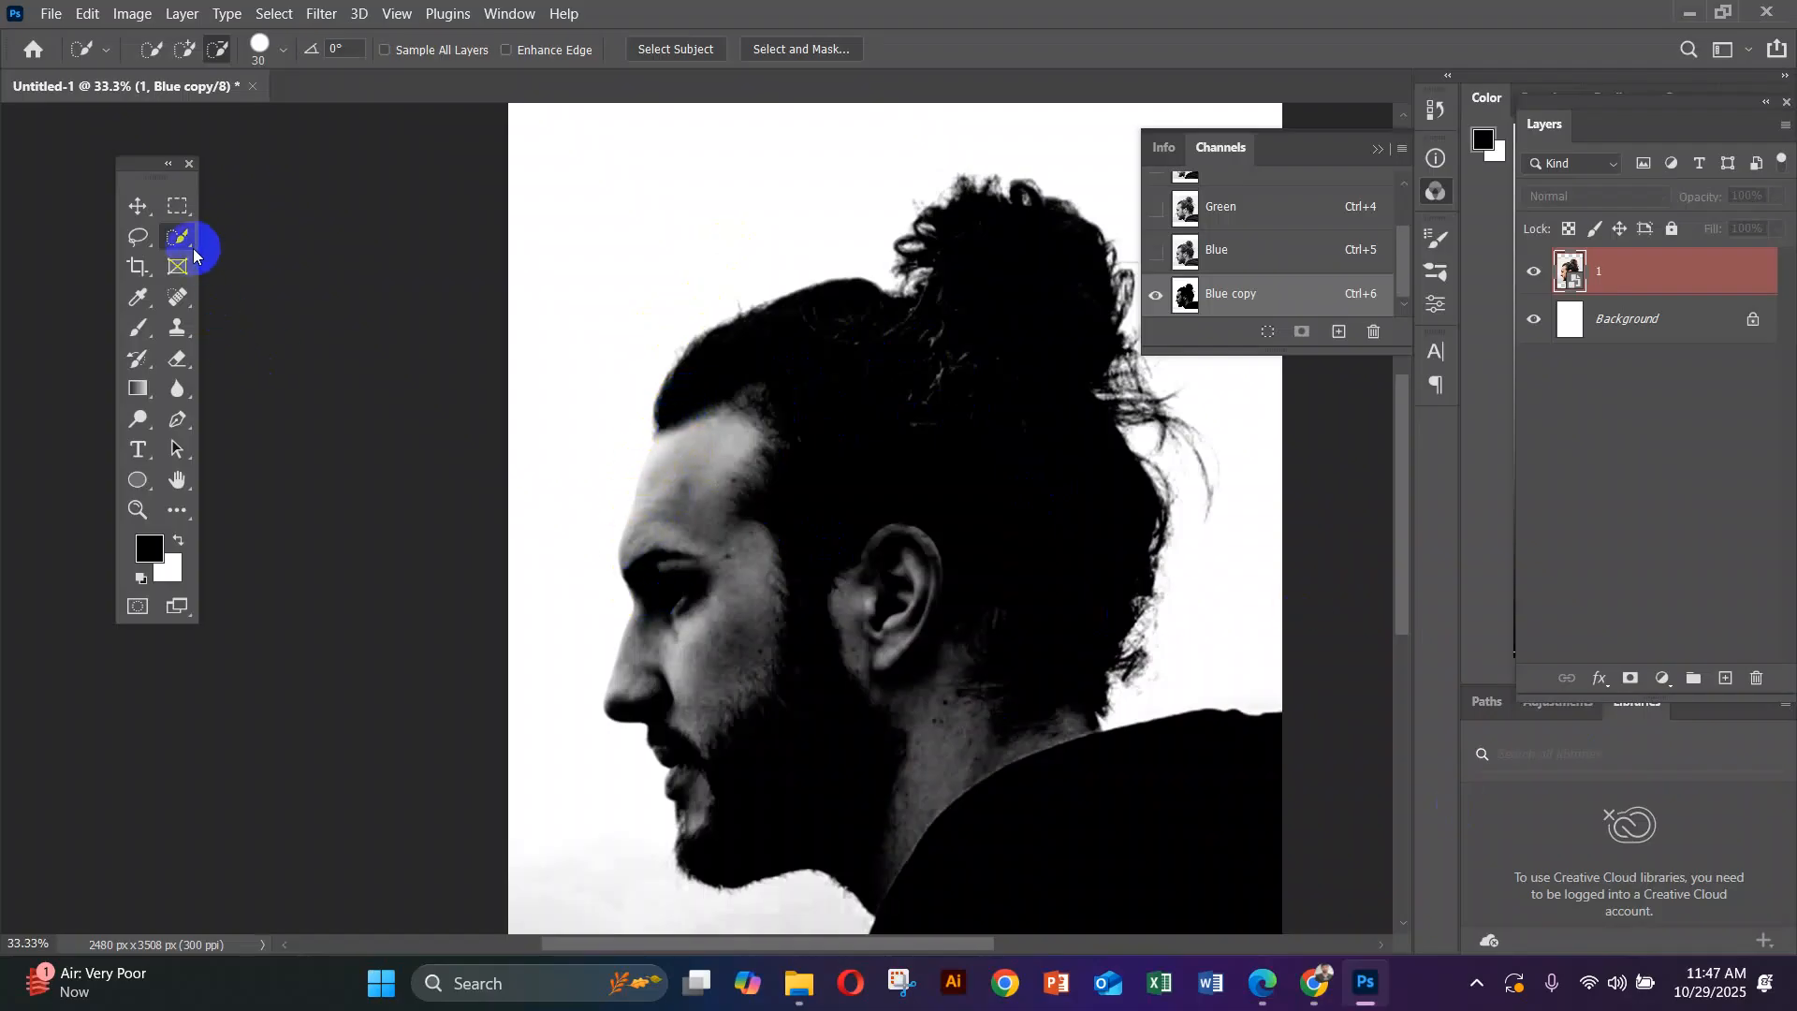
click(657, 508)
mouse_move(662, 672)
mouse_down()
mouse_move(750, 755)
mouse_move(726, 746)
mouse_move(746, 490)
mouse_move(1170, 876)
mouse_move(803, 323)
mouse_up()
mouse_move(946, 149)
mouse_down()
mouse_move(952, 620)
mouse_move(890, 465)
mouse_move(790, 441)
mouse_move(749, 759)
mouse_move(634, 714)
mouse_up()
click(900, 617)
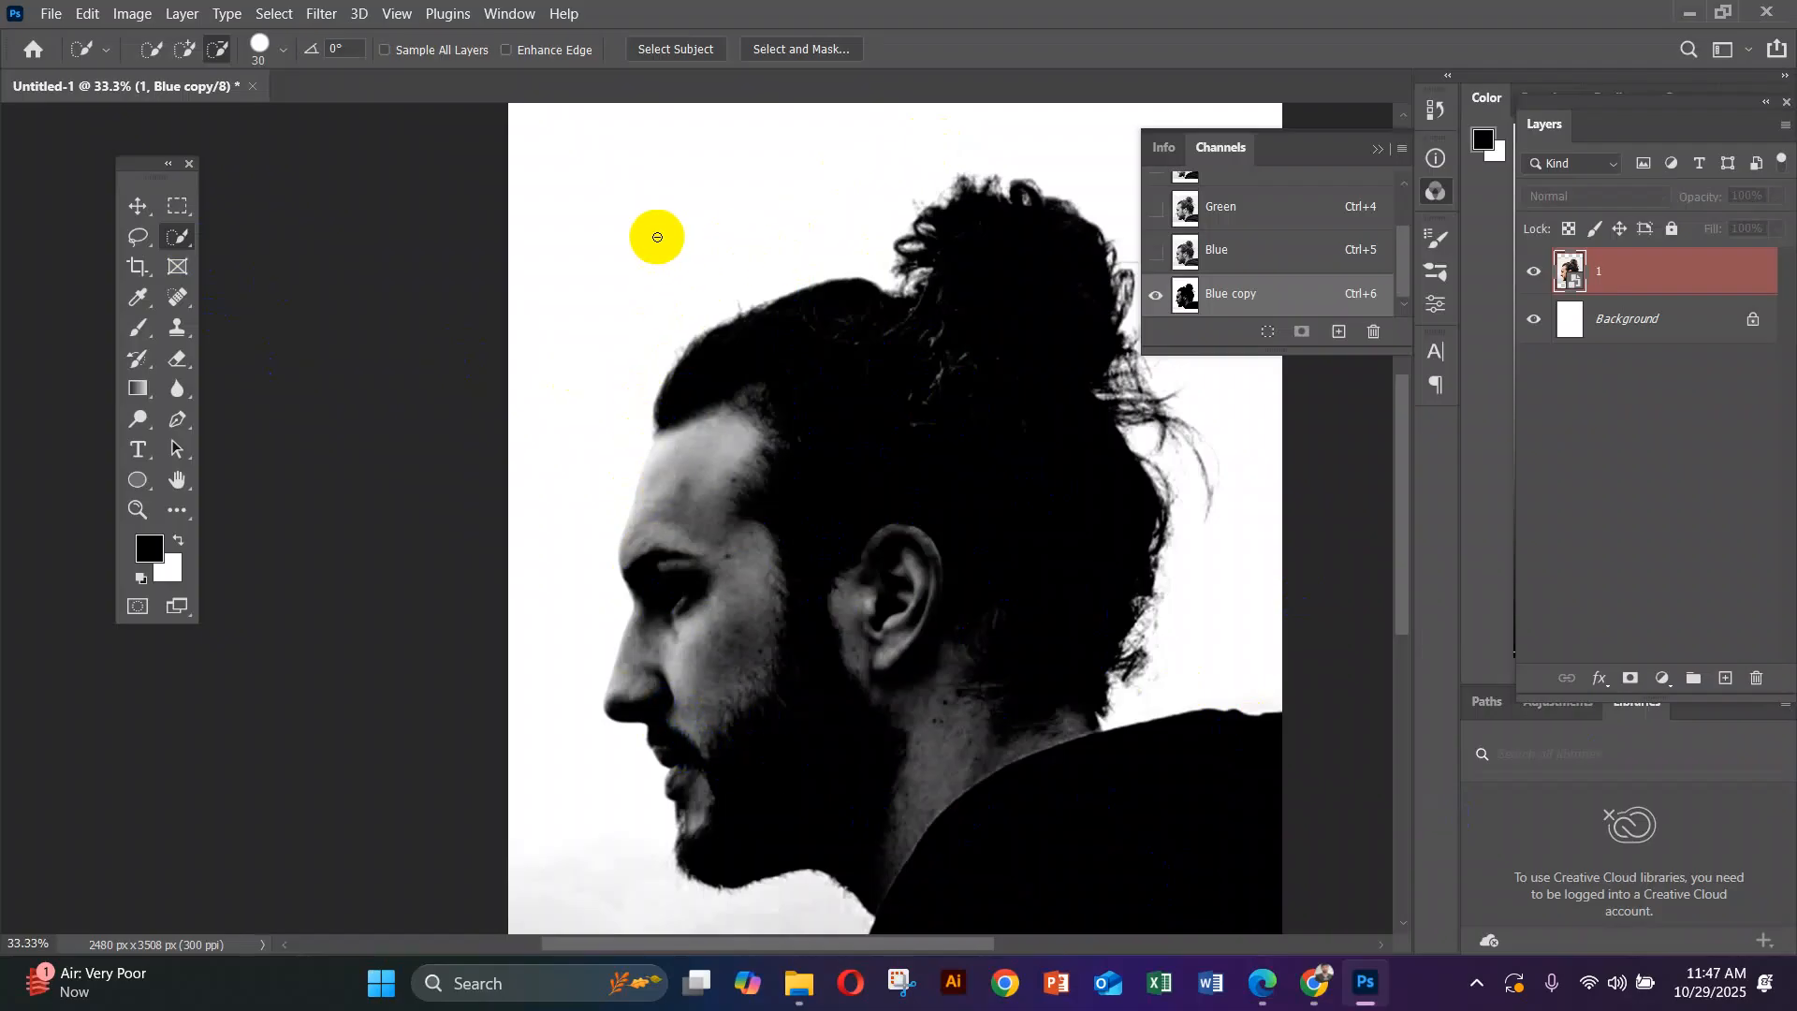
Select the light background around the man's head and shoulders with the Quick Selection tool set to add to the selection
click(179, 237)
mouse_move(179, 241)
mouse_down()
mouse_move(249, 240)
mouse_move(265, 269)
mouse_up()
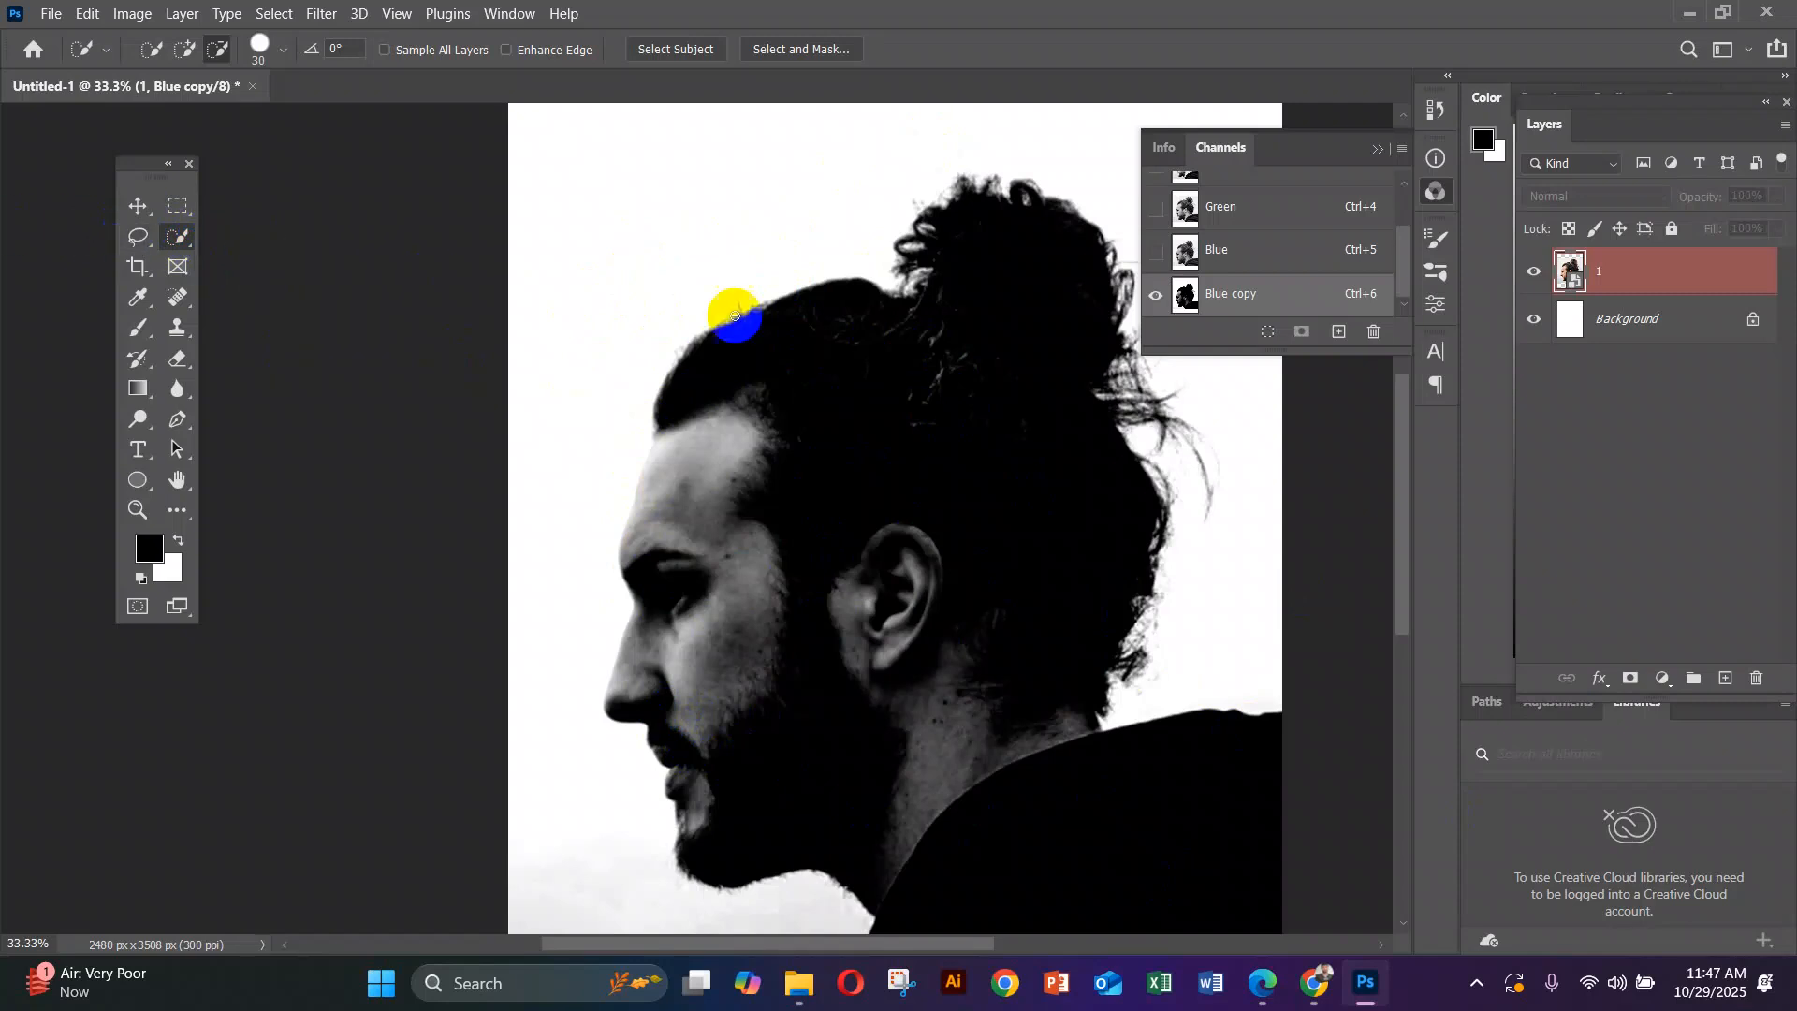
click(652, 367)
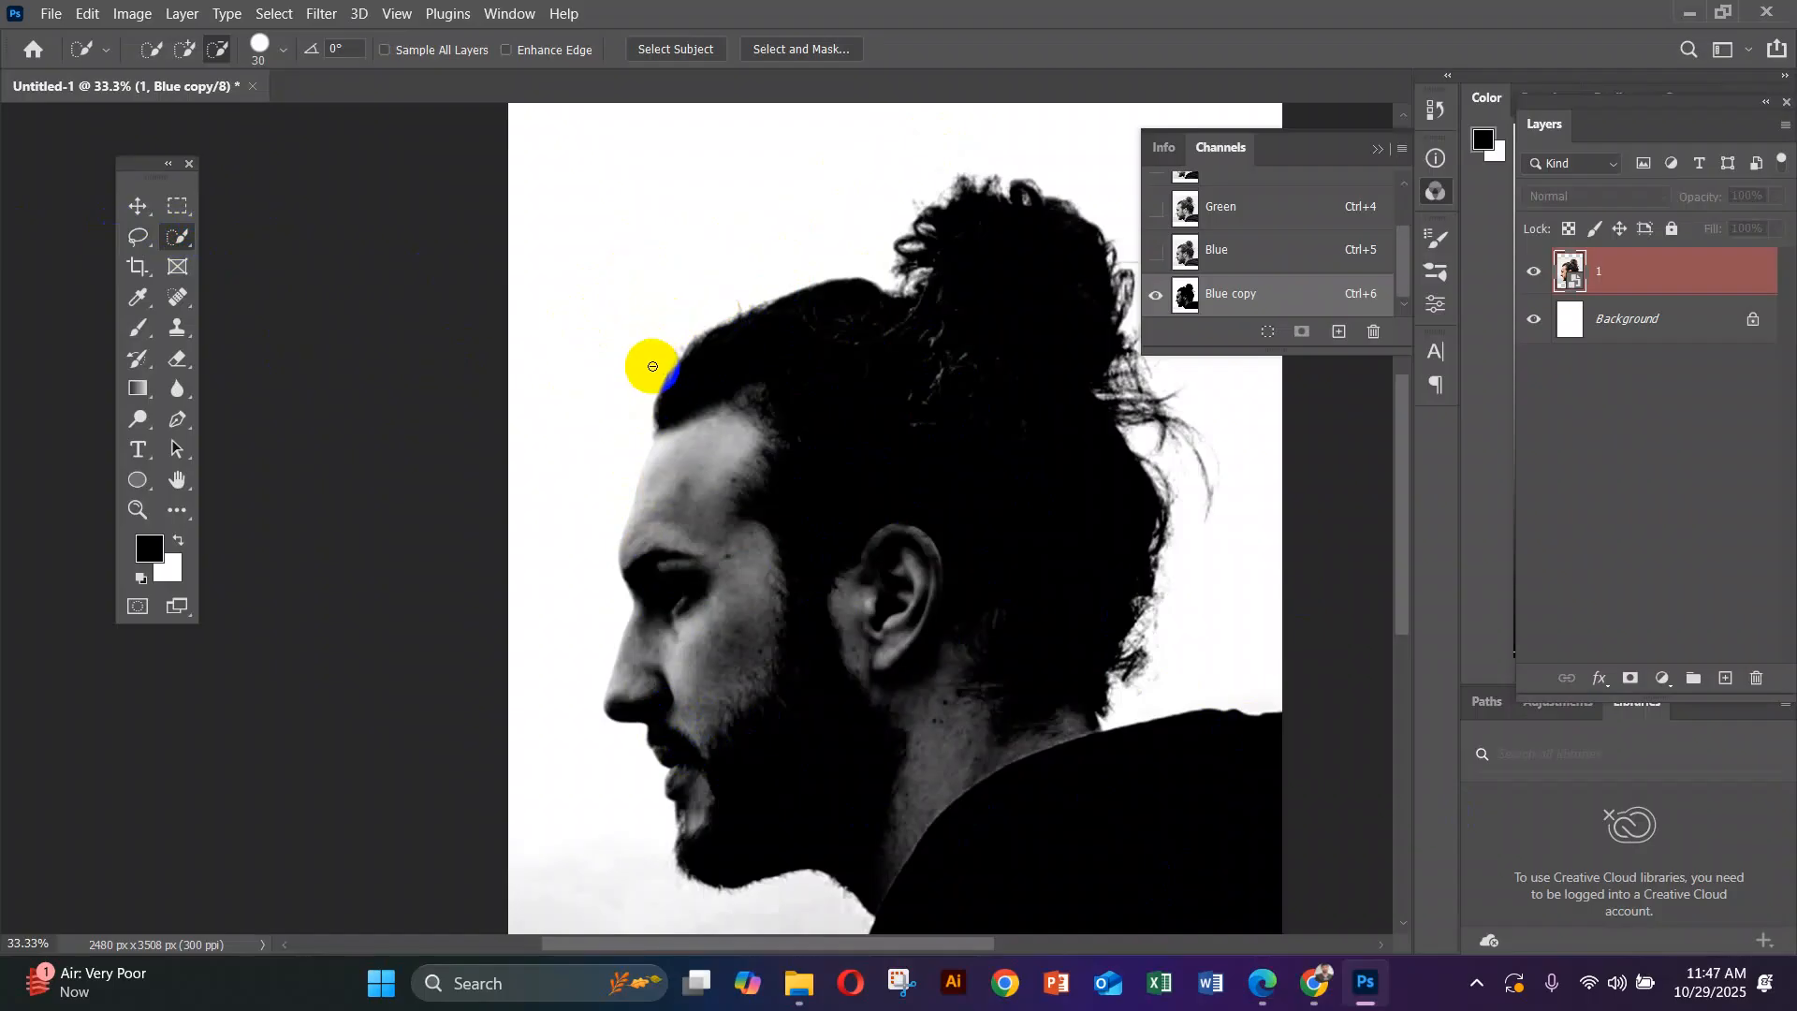
click(723, 493)
mouse_move(699, 467)
mouse_down()
mouse_move(674, 581)
mouse_move(770, 810)
mouse_move(963, 743)
mouse_move(1022, 762)
mouse_move(912, 310)
mouse_up()
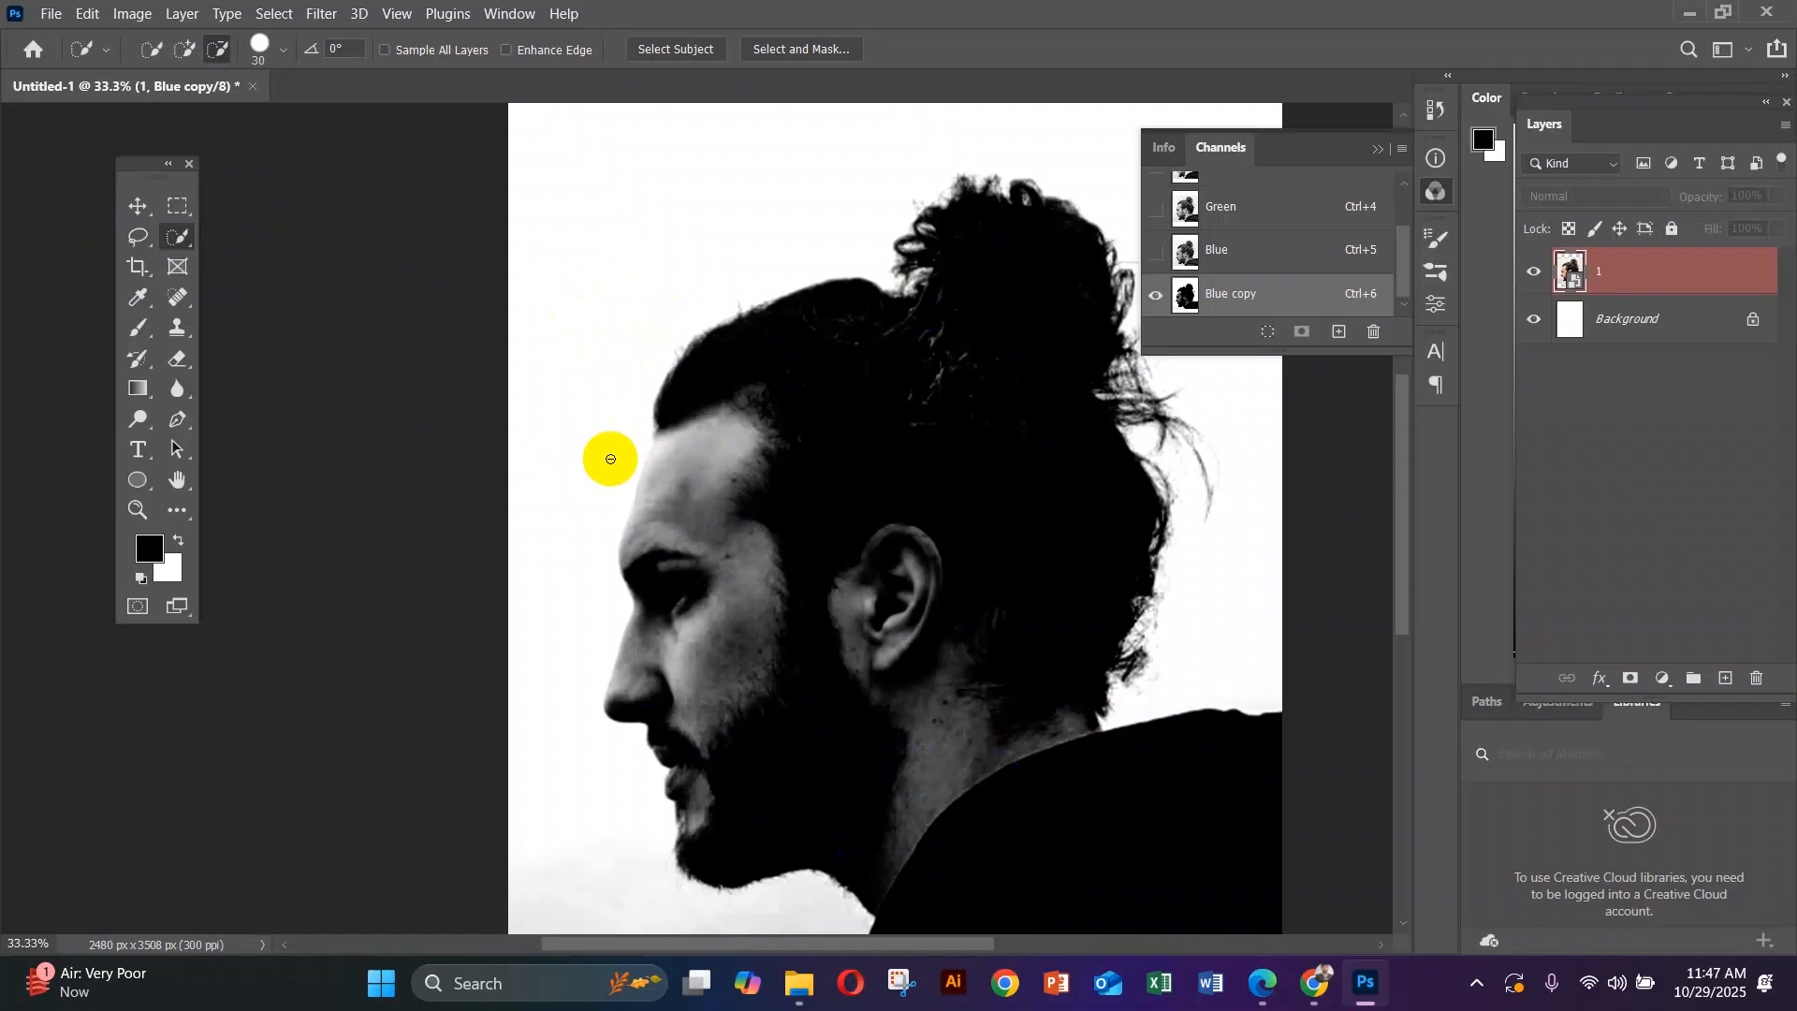
click(136, 207)
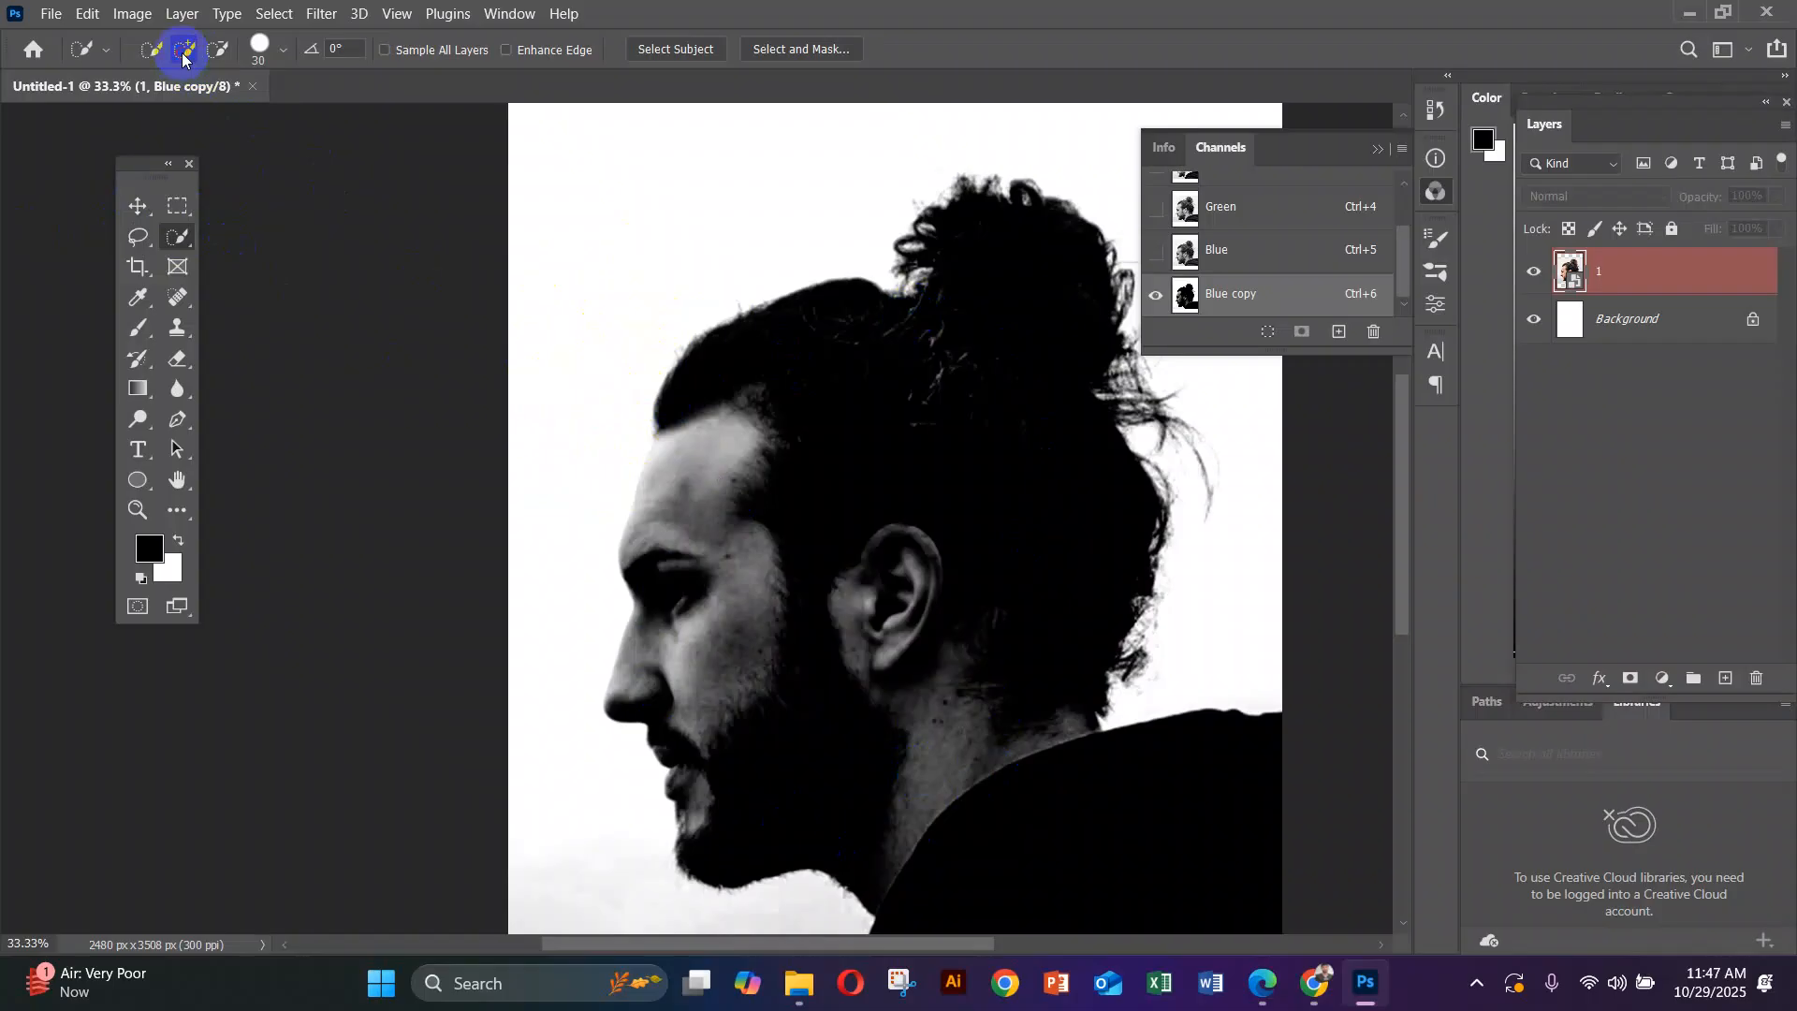
mouse_move(578, 281)
mouse_down()
mouse_move(545, 497)
mouse_move(572, 656)
mouse_move(617, 852)
mouse_move(682, 914)
mouse_move(545, 454)
mouse_move(539, 357)
mouse_move(638, 204)
mouse_move(917, 131)
mouse_up()
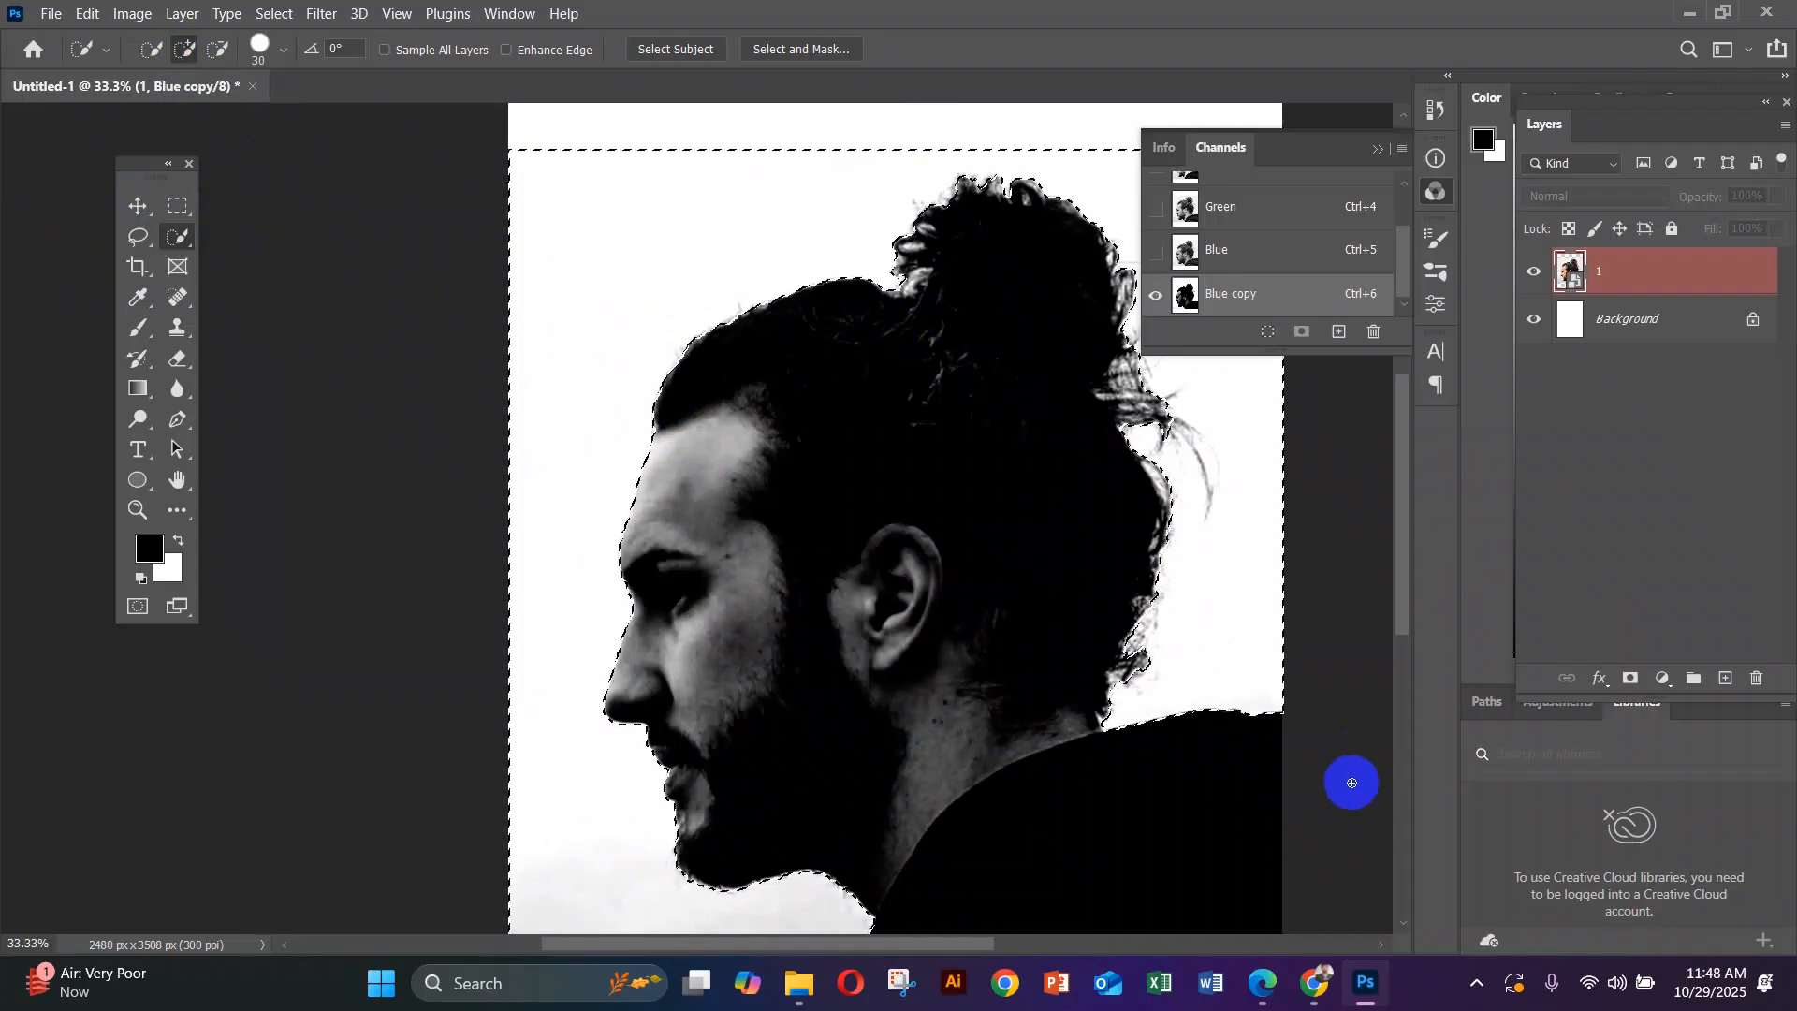
drag(1350, 784, 1317, 782)
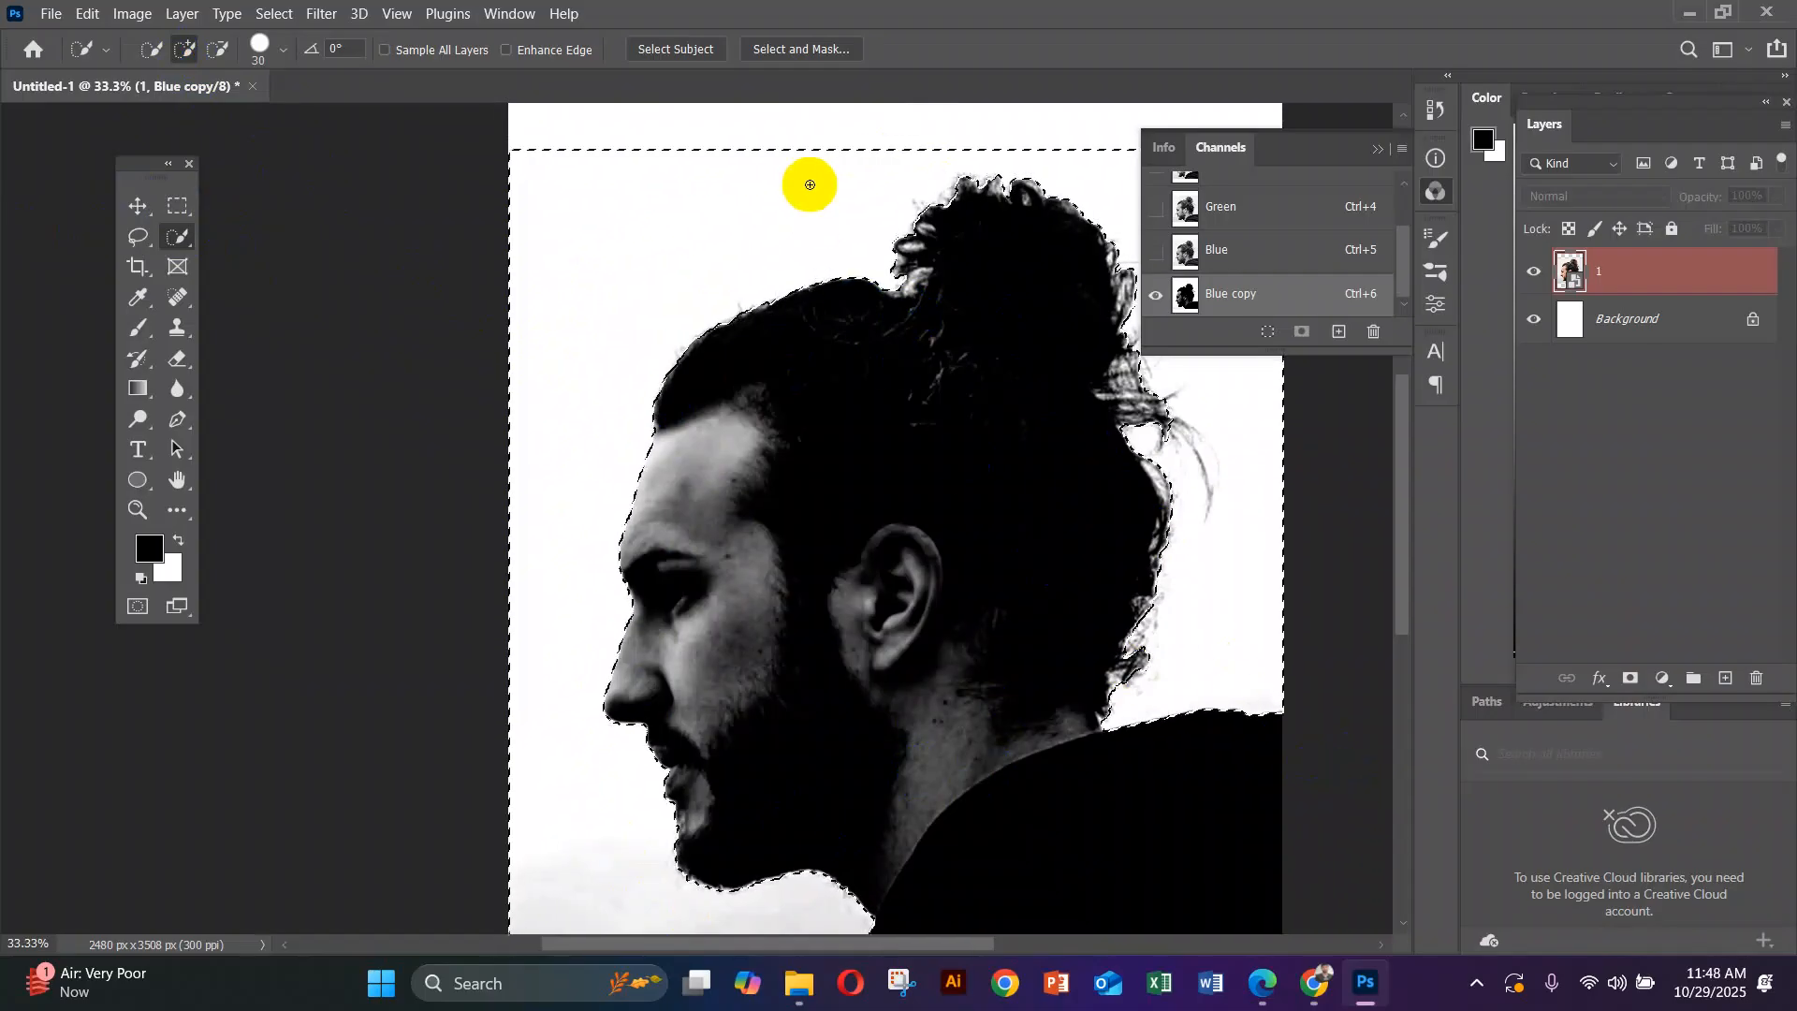
mouse_move(927, 396)
mouse_down()
mouse_move(983, 337)
mouse_move(945, 753)
mouse_move(917, 740)
mouse_move(1000, 598)
mouse_move(983, 602)
mouse_up()
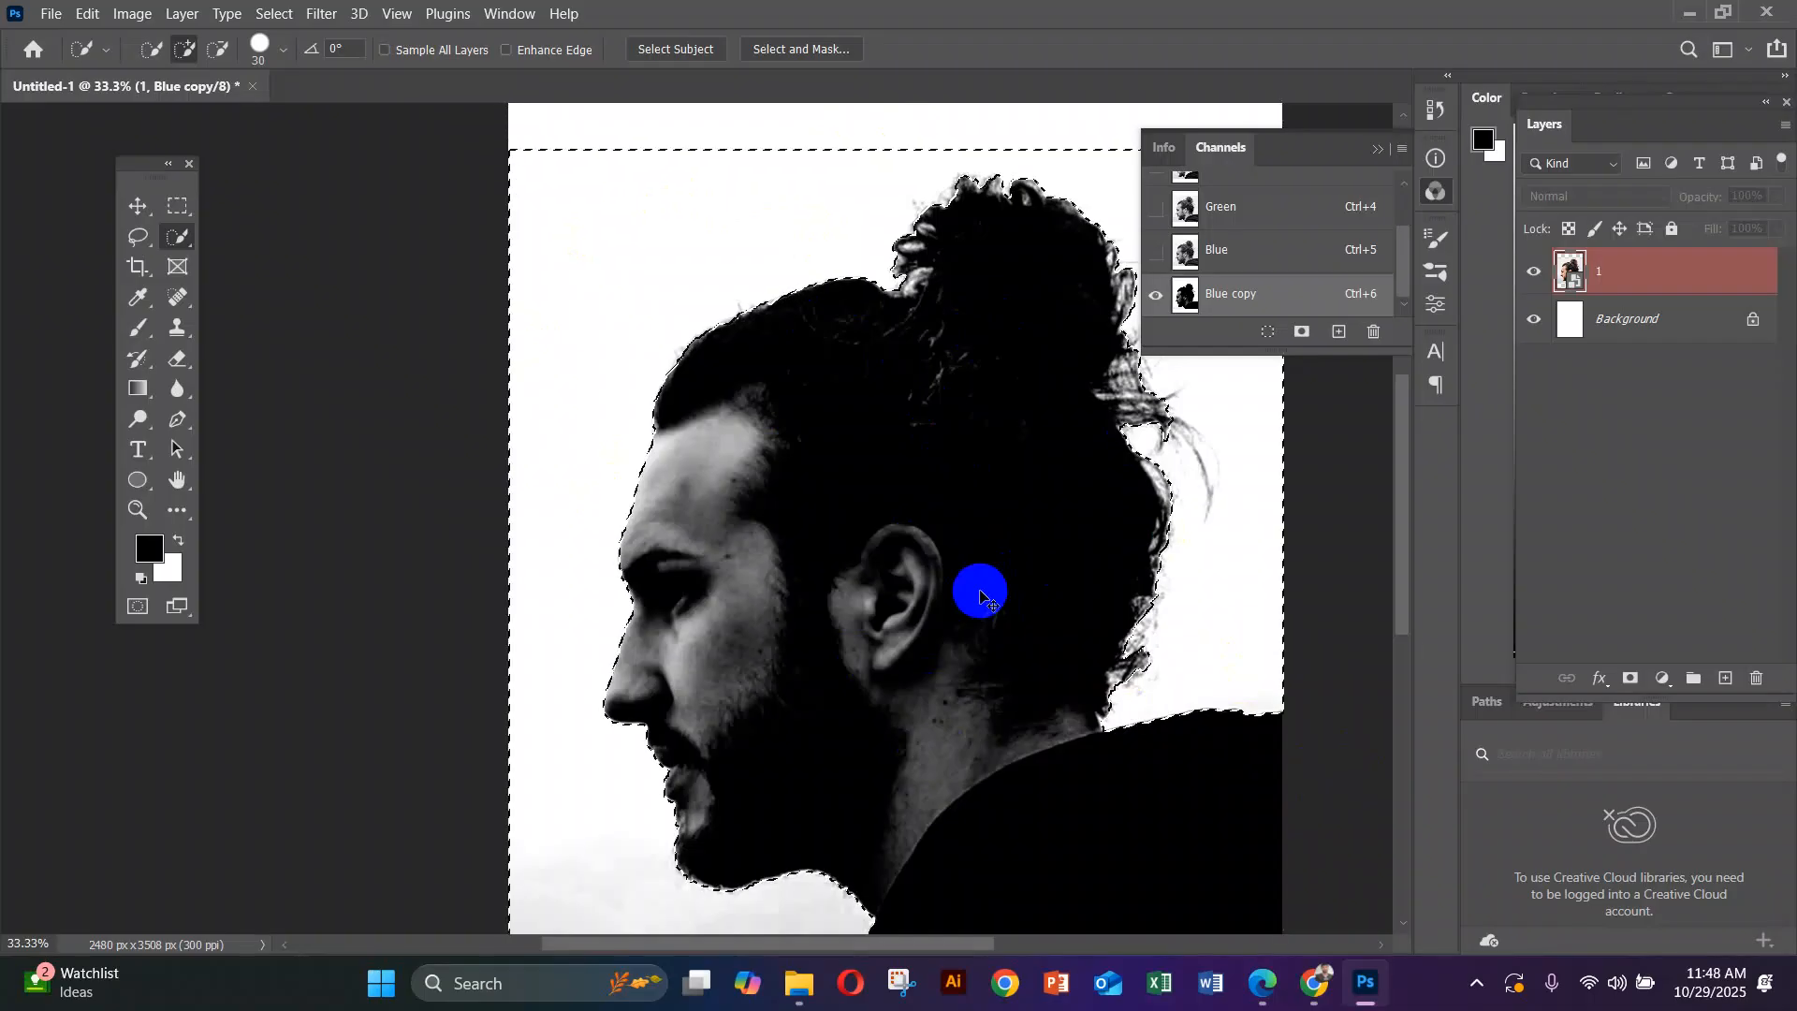
Invert the selection to cover the man and ready the Brush with black (000000) as foreground colour, undoing the test stroke
click(274, 14)
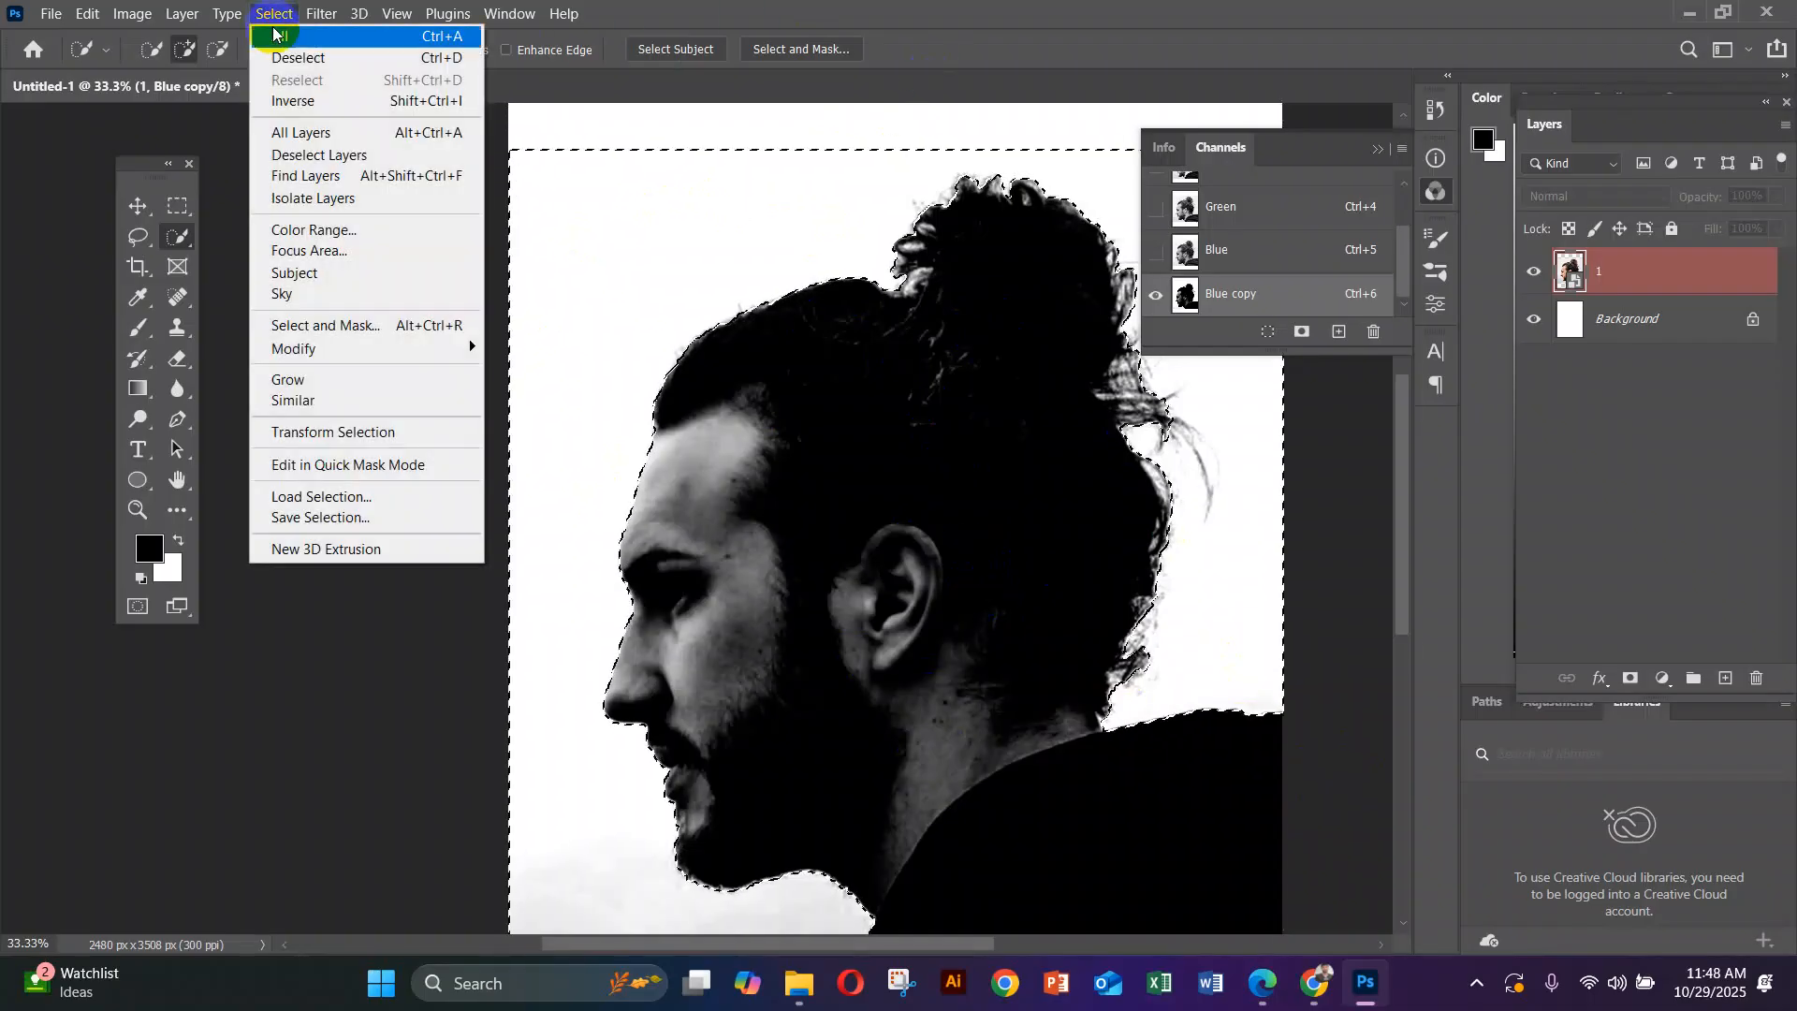
click(323, 103)
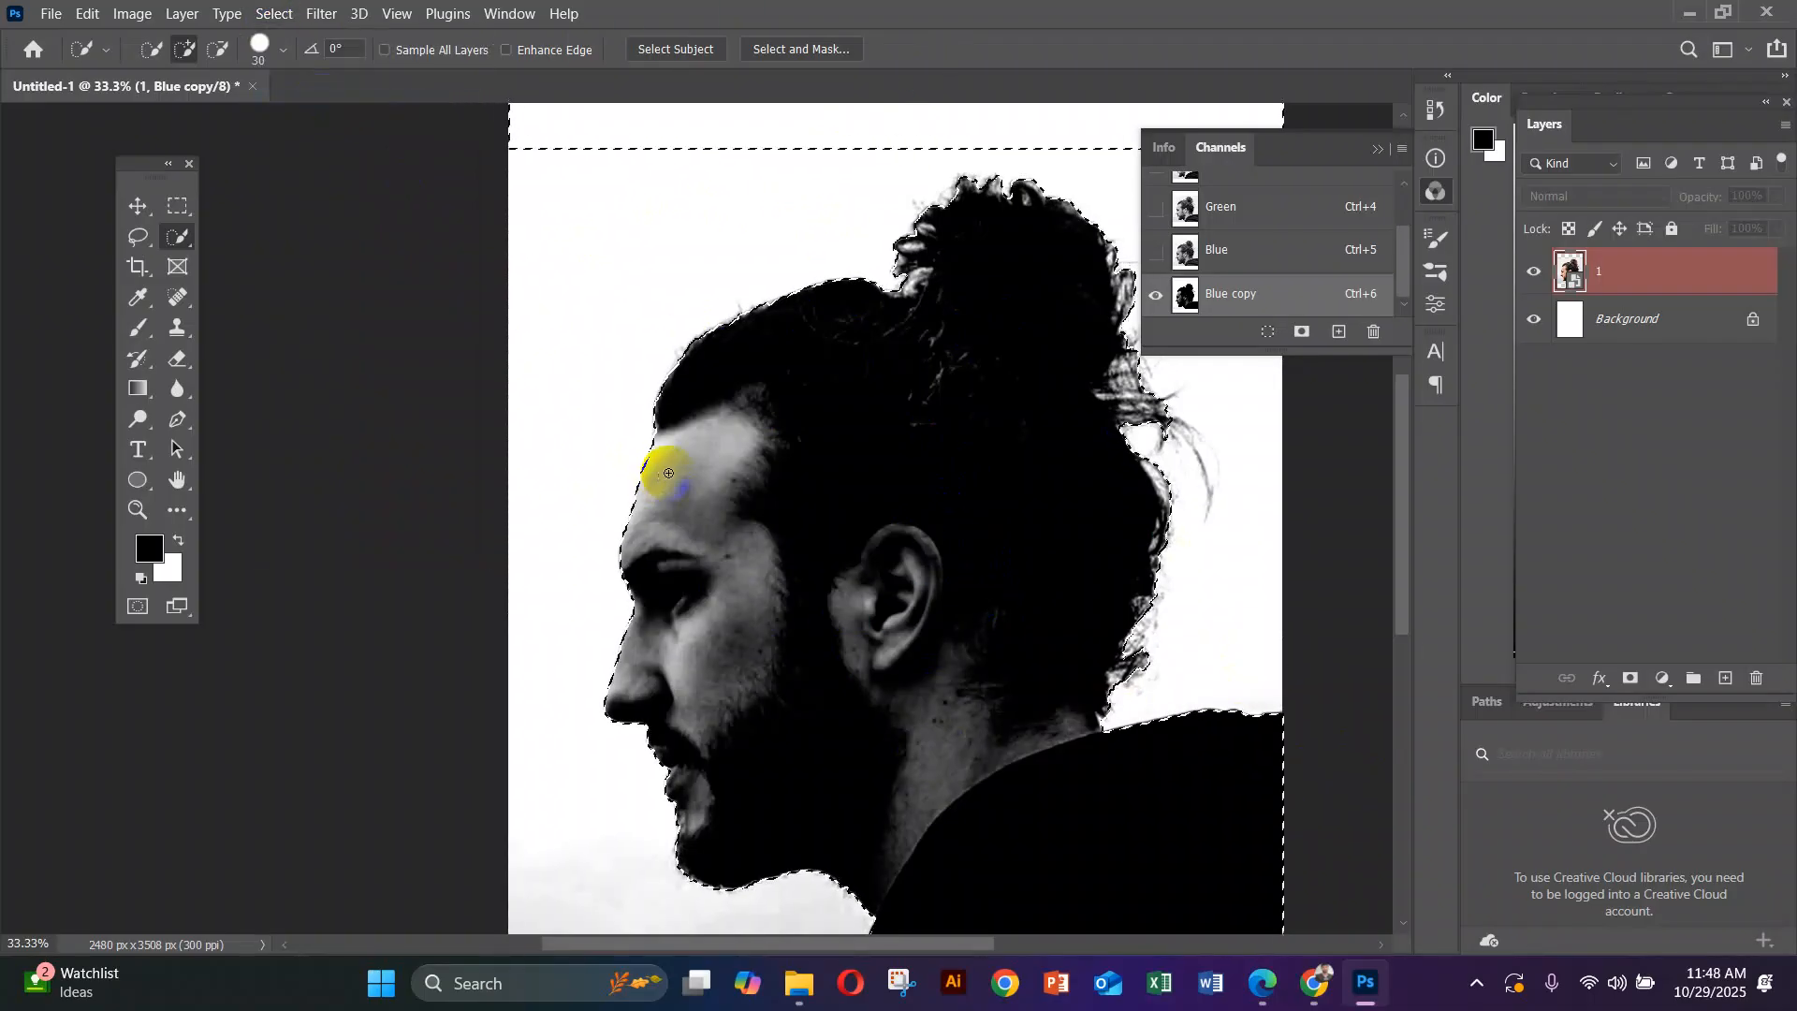
click(138, 329)
click(621, 501)
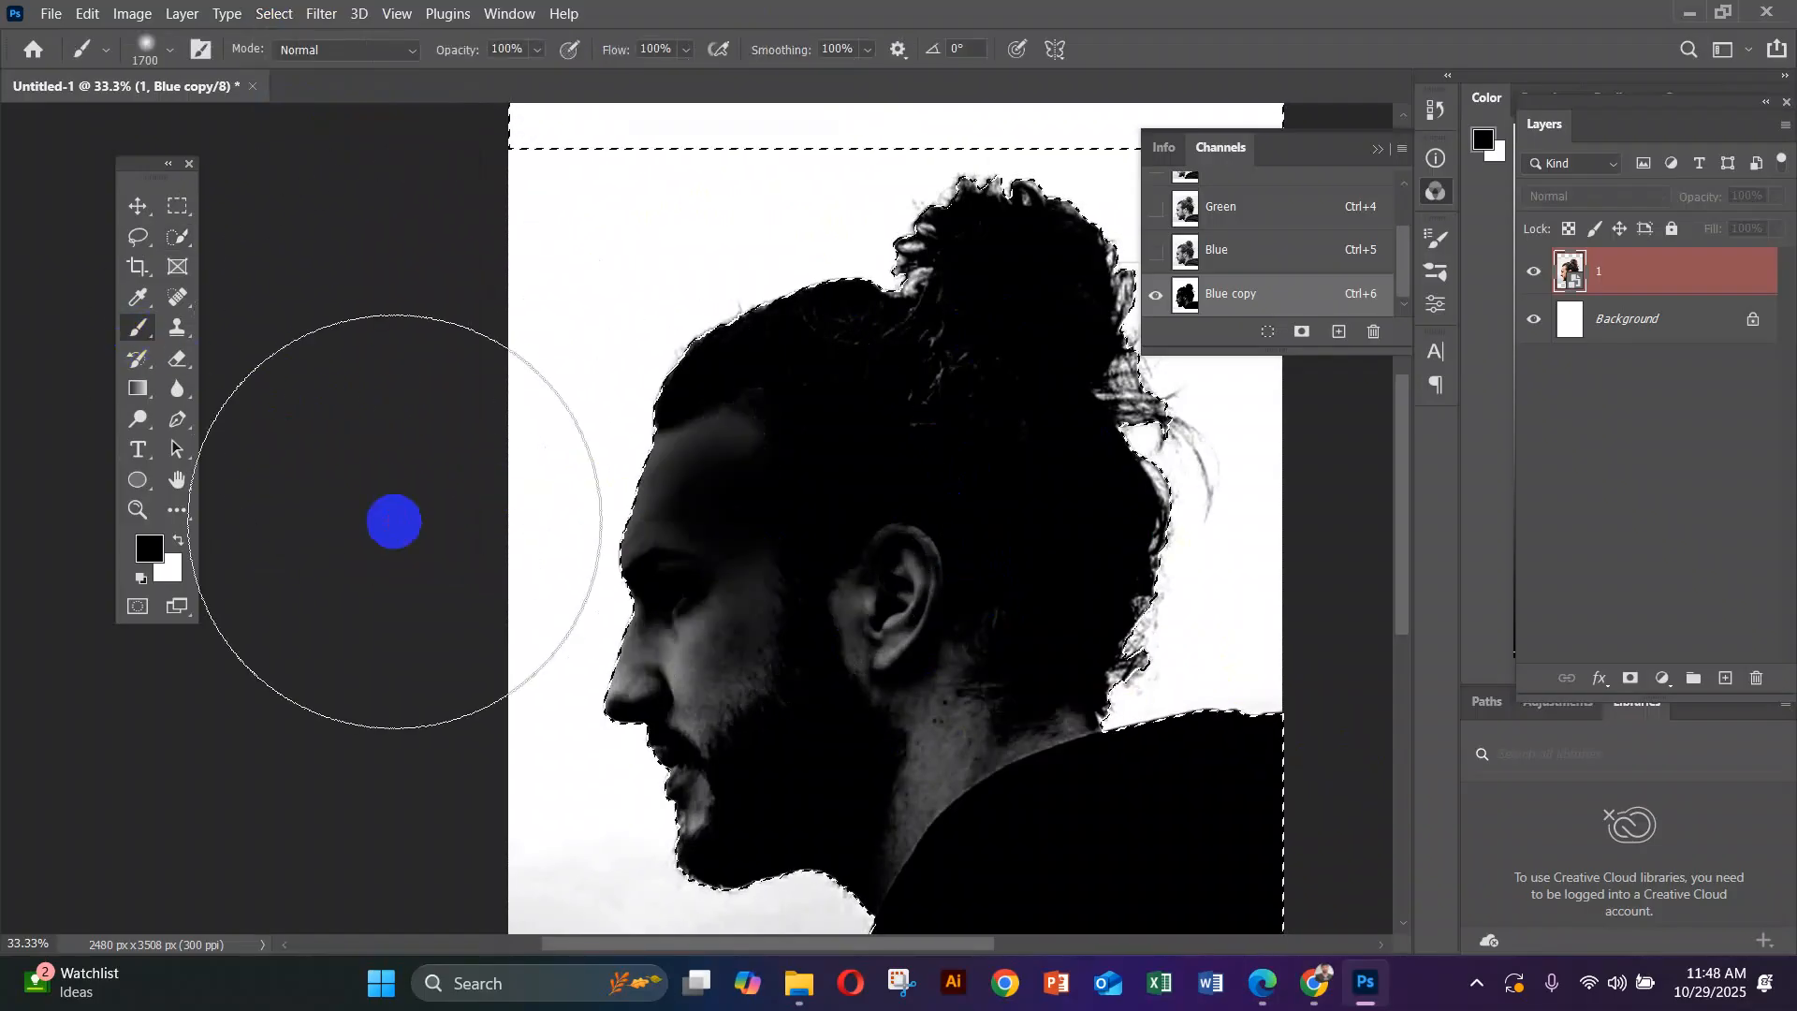
click(151, 549)
key(ctrl+z)
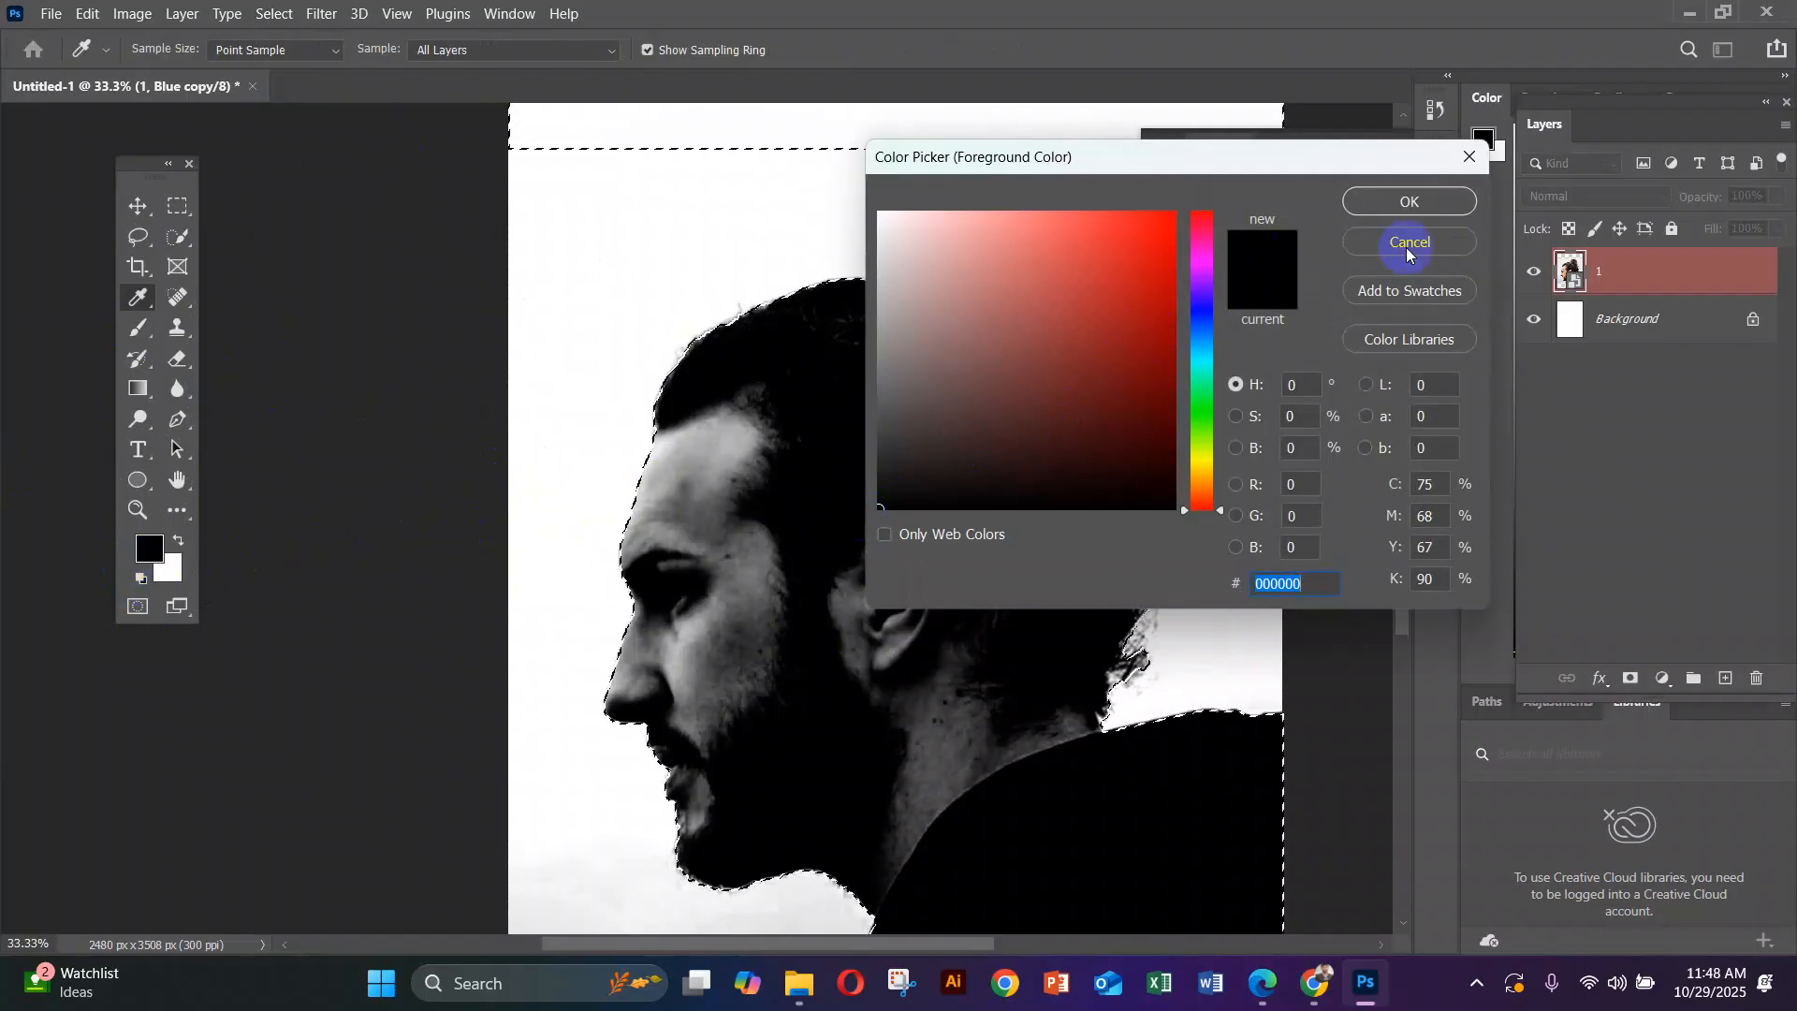
click(1415, 204)
key(b)
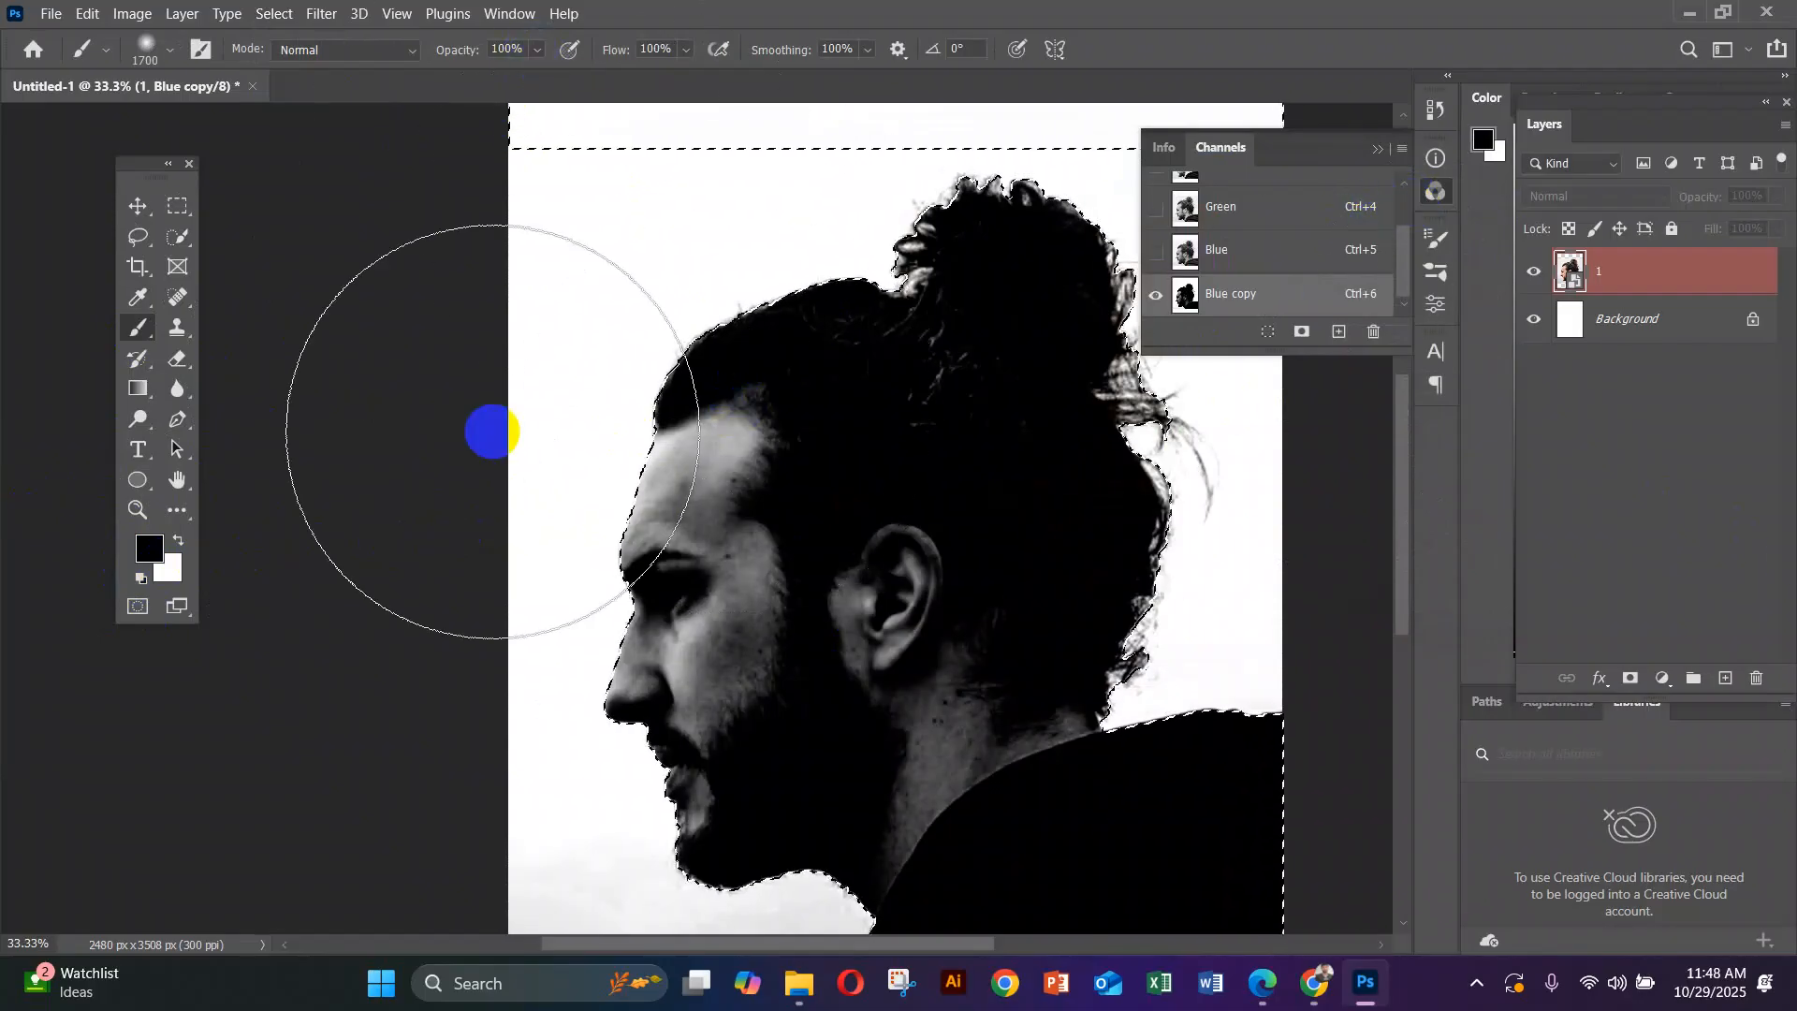
Paint the selected face, head and shoulders solid black on the Blue copy channel with the 1700 px brush
mouse_move(727, 486)
mouse_down()
mouse_move(434, 713)
mouse_move(514, 702)
mouse_move(593, 754)
mouse_move(550, 866)
mouse_move(690, 796)
mouse_move(1015, 846)
mouse_move(1203, 847)
mouse_move(1316, 939)
mouse_move(1059, 541)
mouse_move(979, 236)
mouse_move(899, 224)
mouse_up()
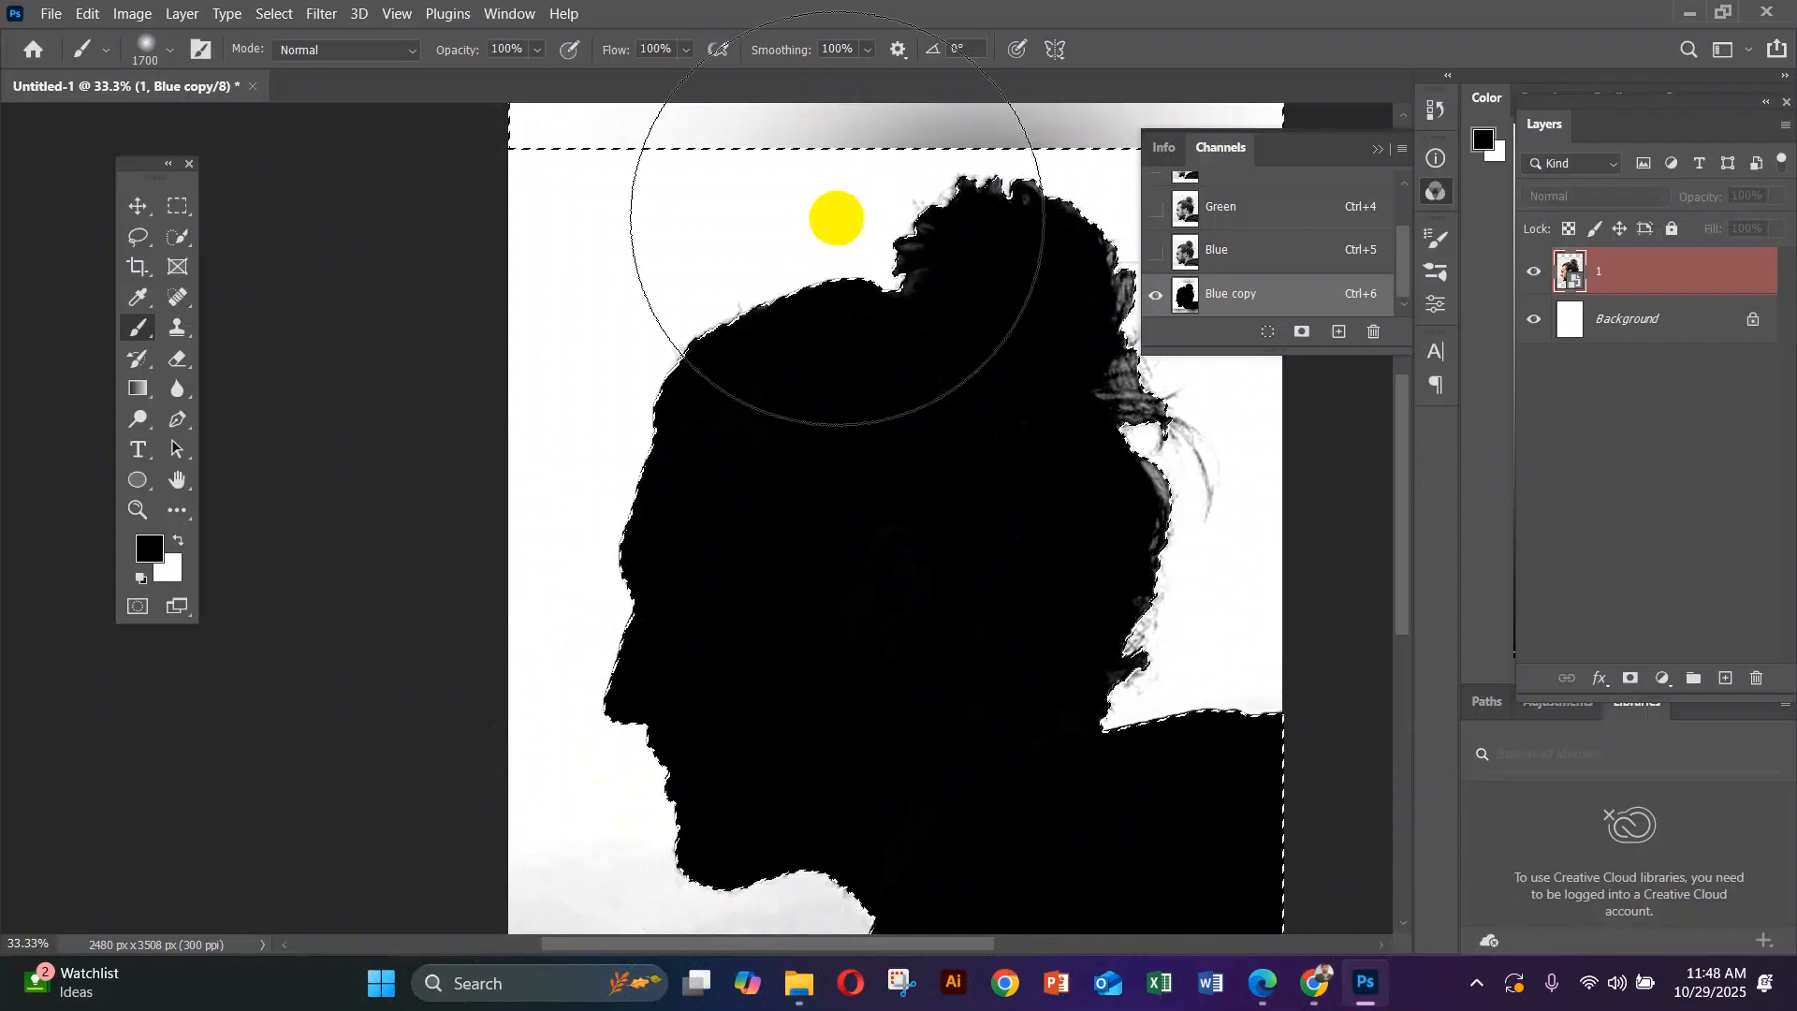
click(1011, 604)
mouse_move(897, 513)
mouse_down()
mouse_move(877, 454)
mouse_move(858, 542)
mouse_move(962, 330)
mouse_up()
Reduce the brush size to 600, paint the remaining grey hair along the back of the head black, and deselect
key(bracketleft)
key(bracketleft)
key(bracketleft)
key(bracketleft)
key(bracketleft)
key(bracketleft)
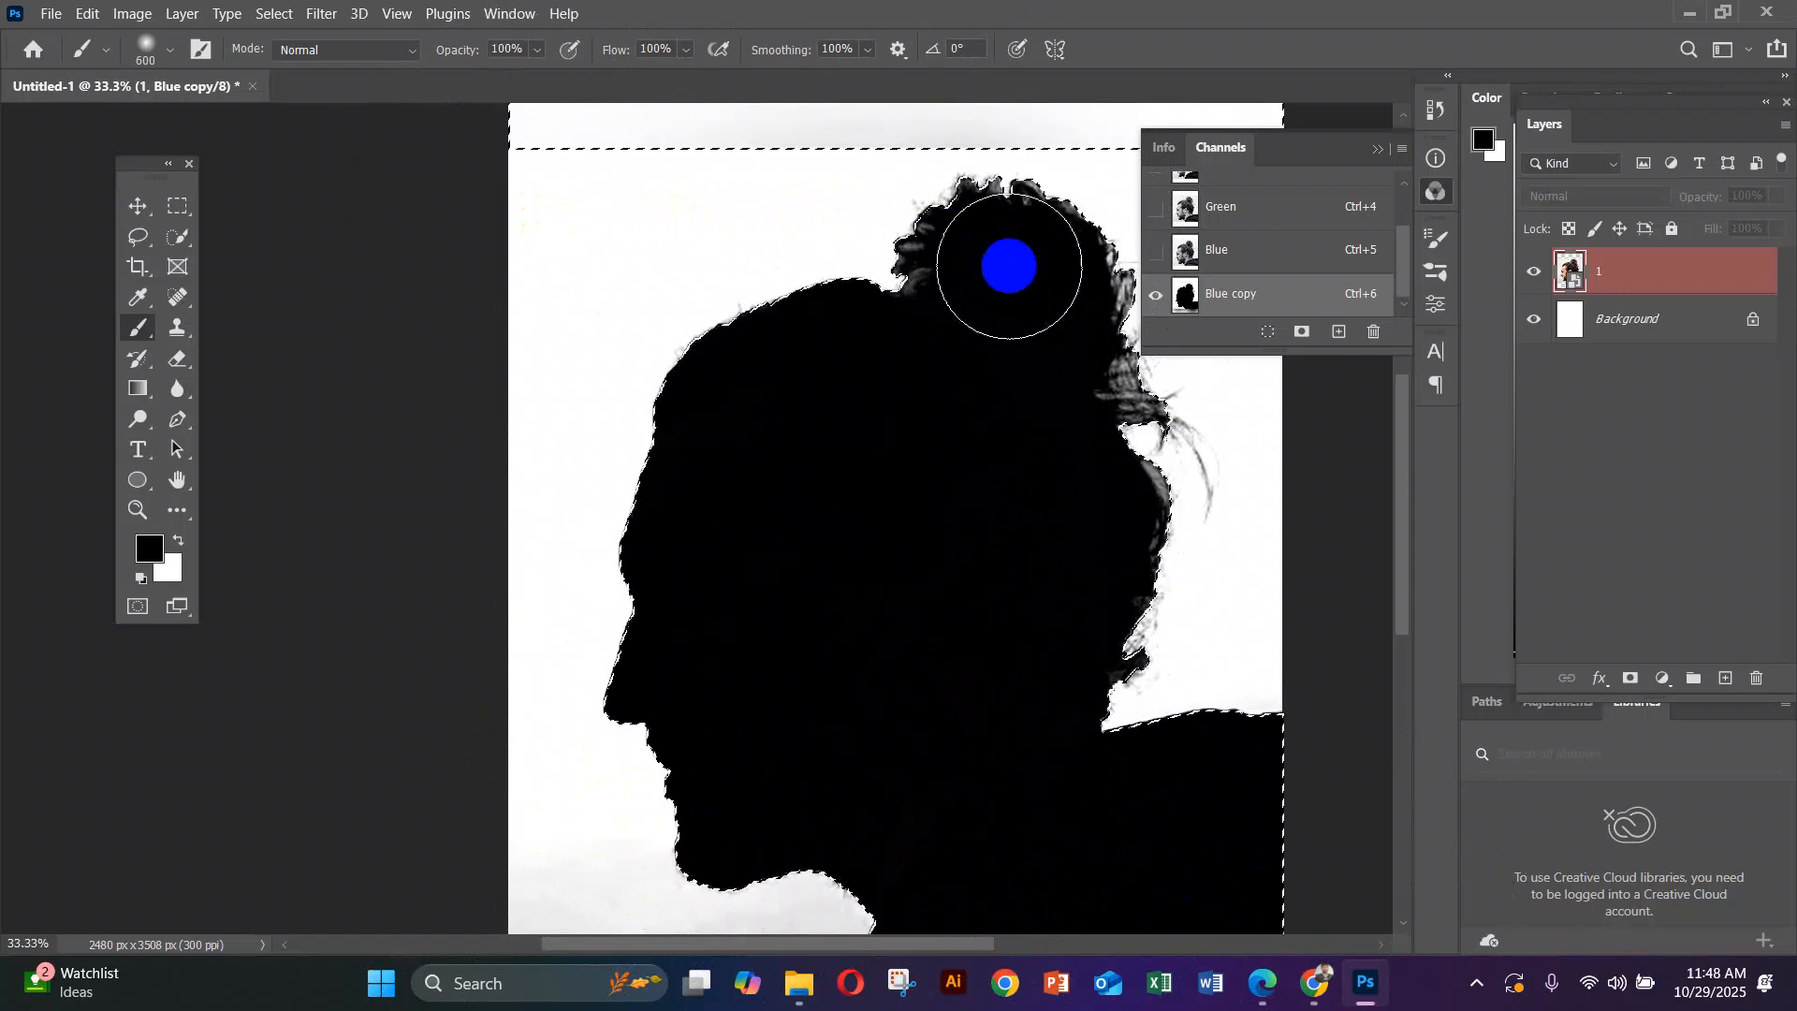
drag(1128, 479, 1138, 583)
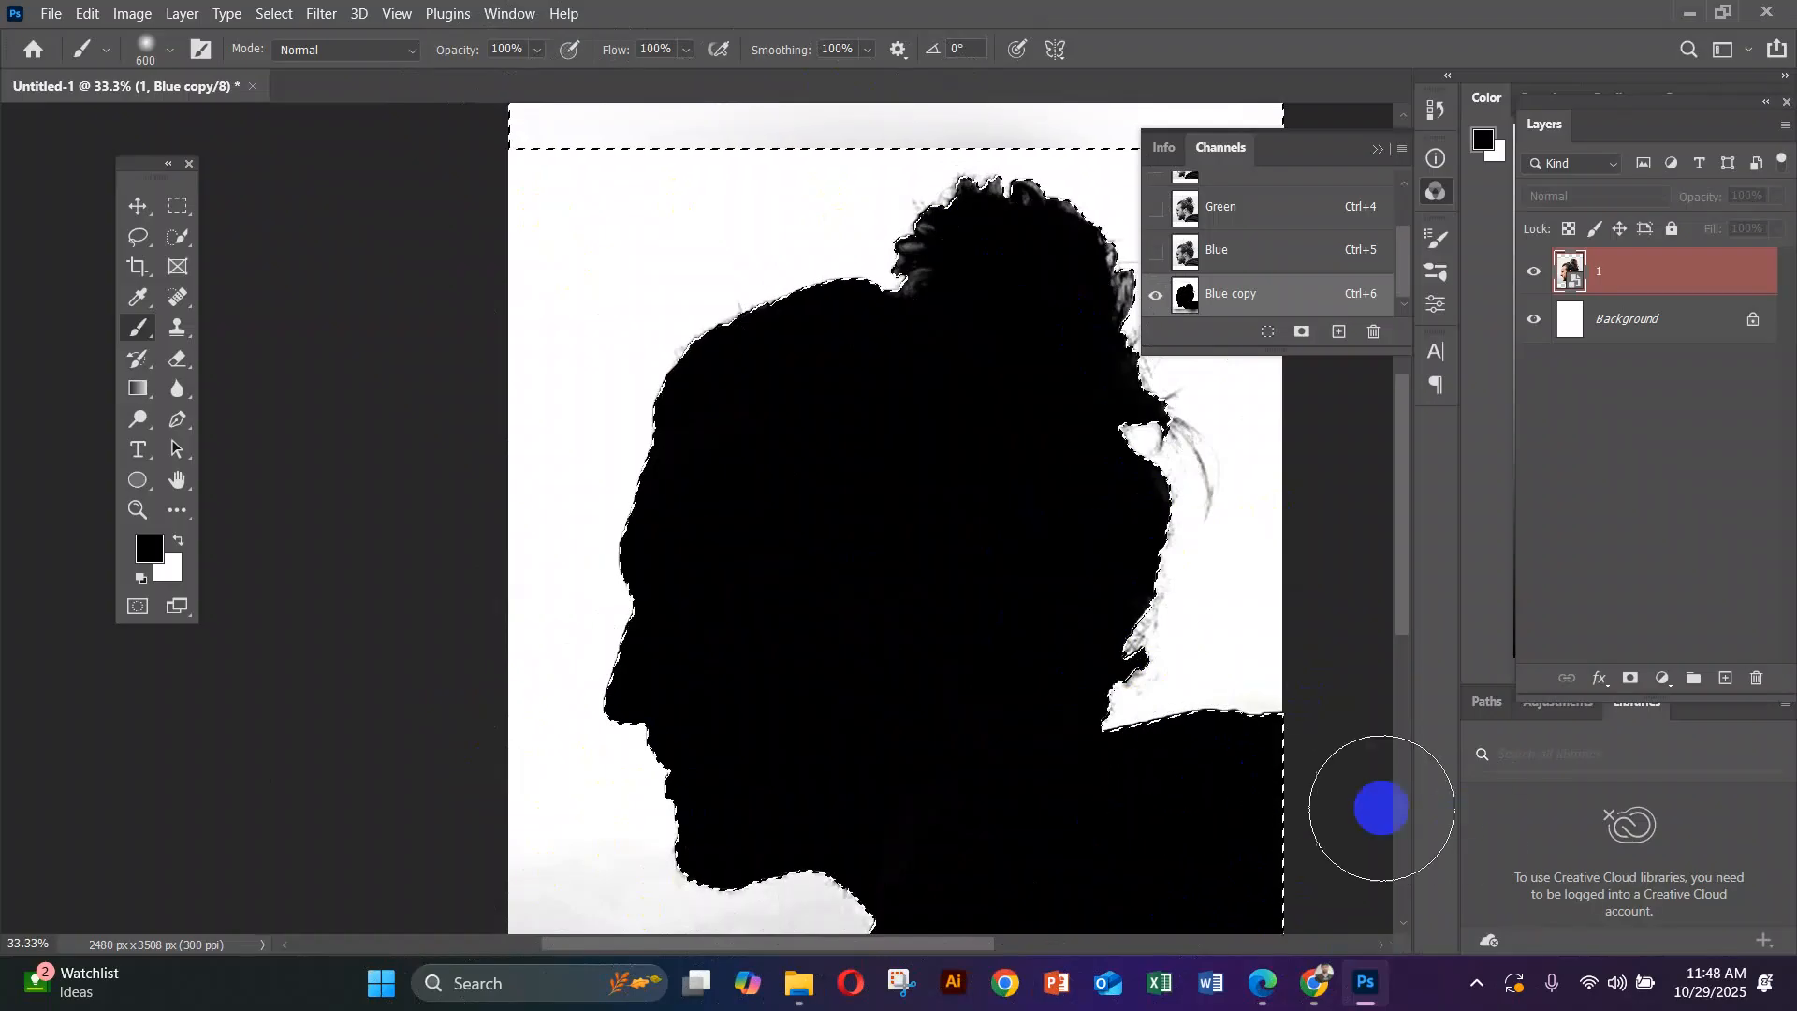
click(844, 308)
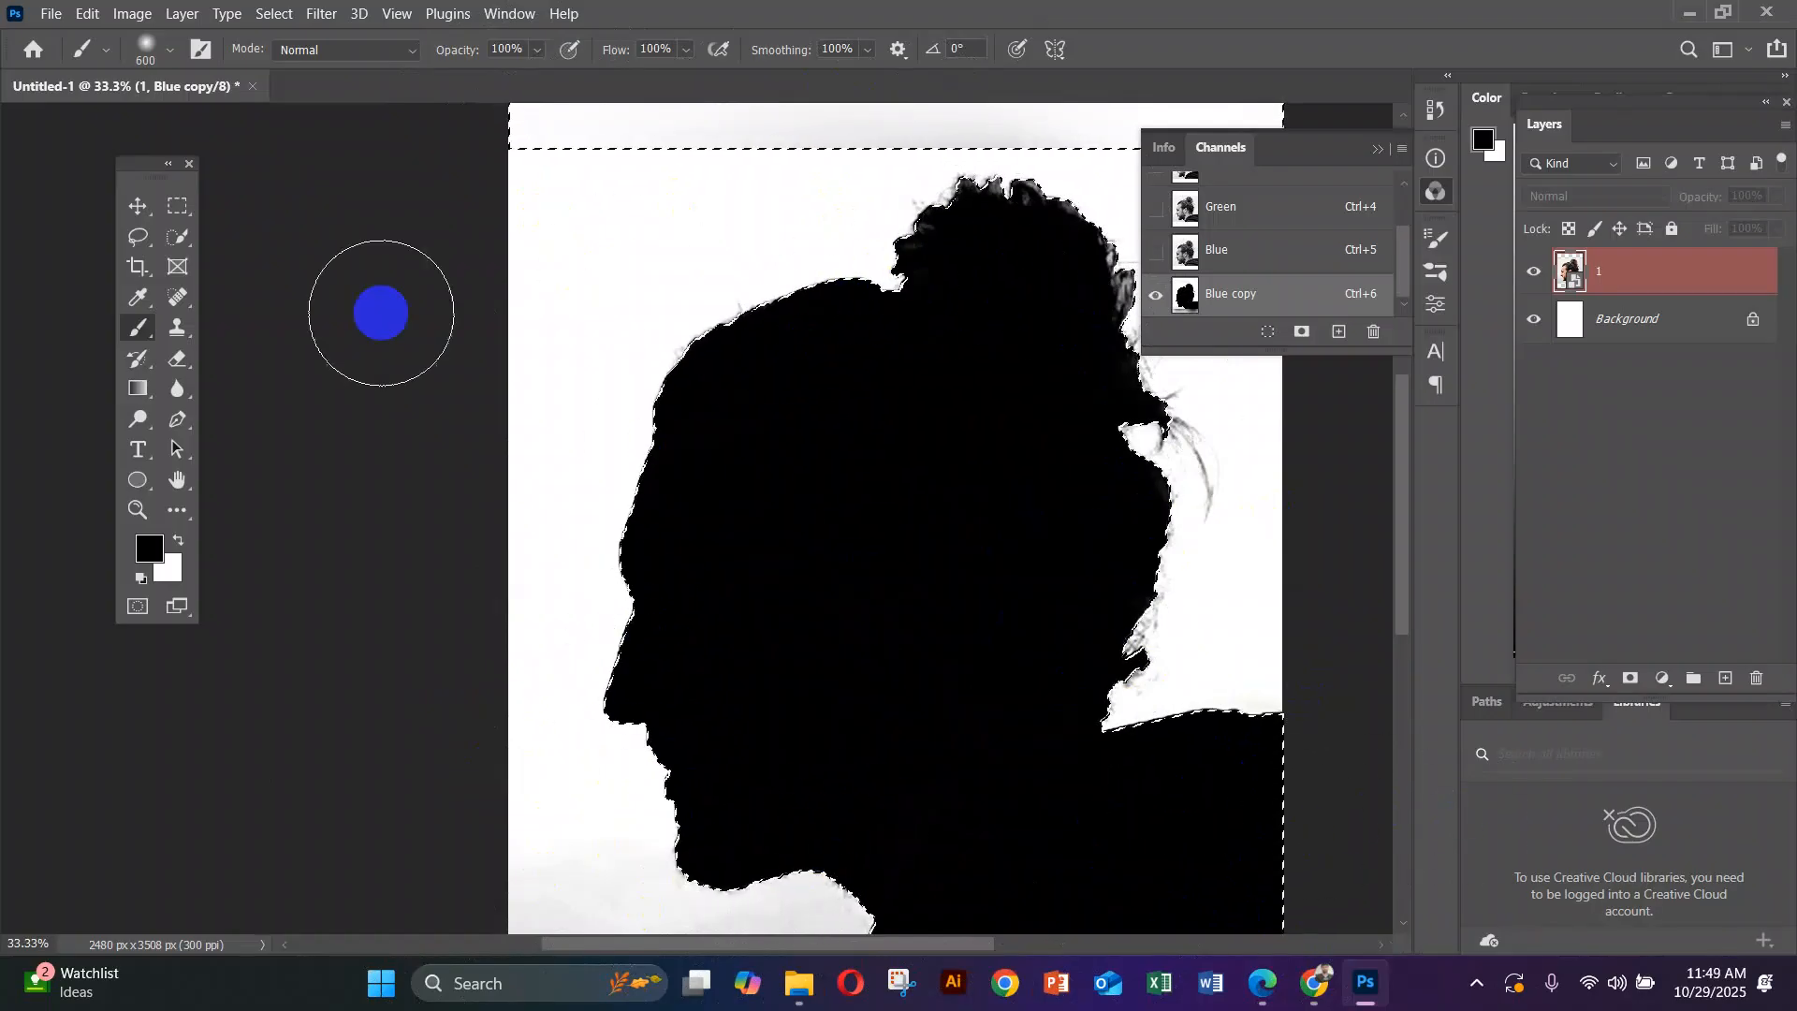
key(ctrl+d)
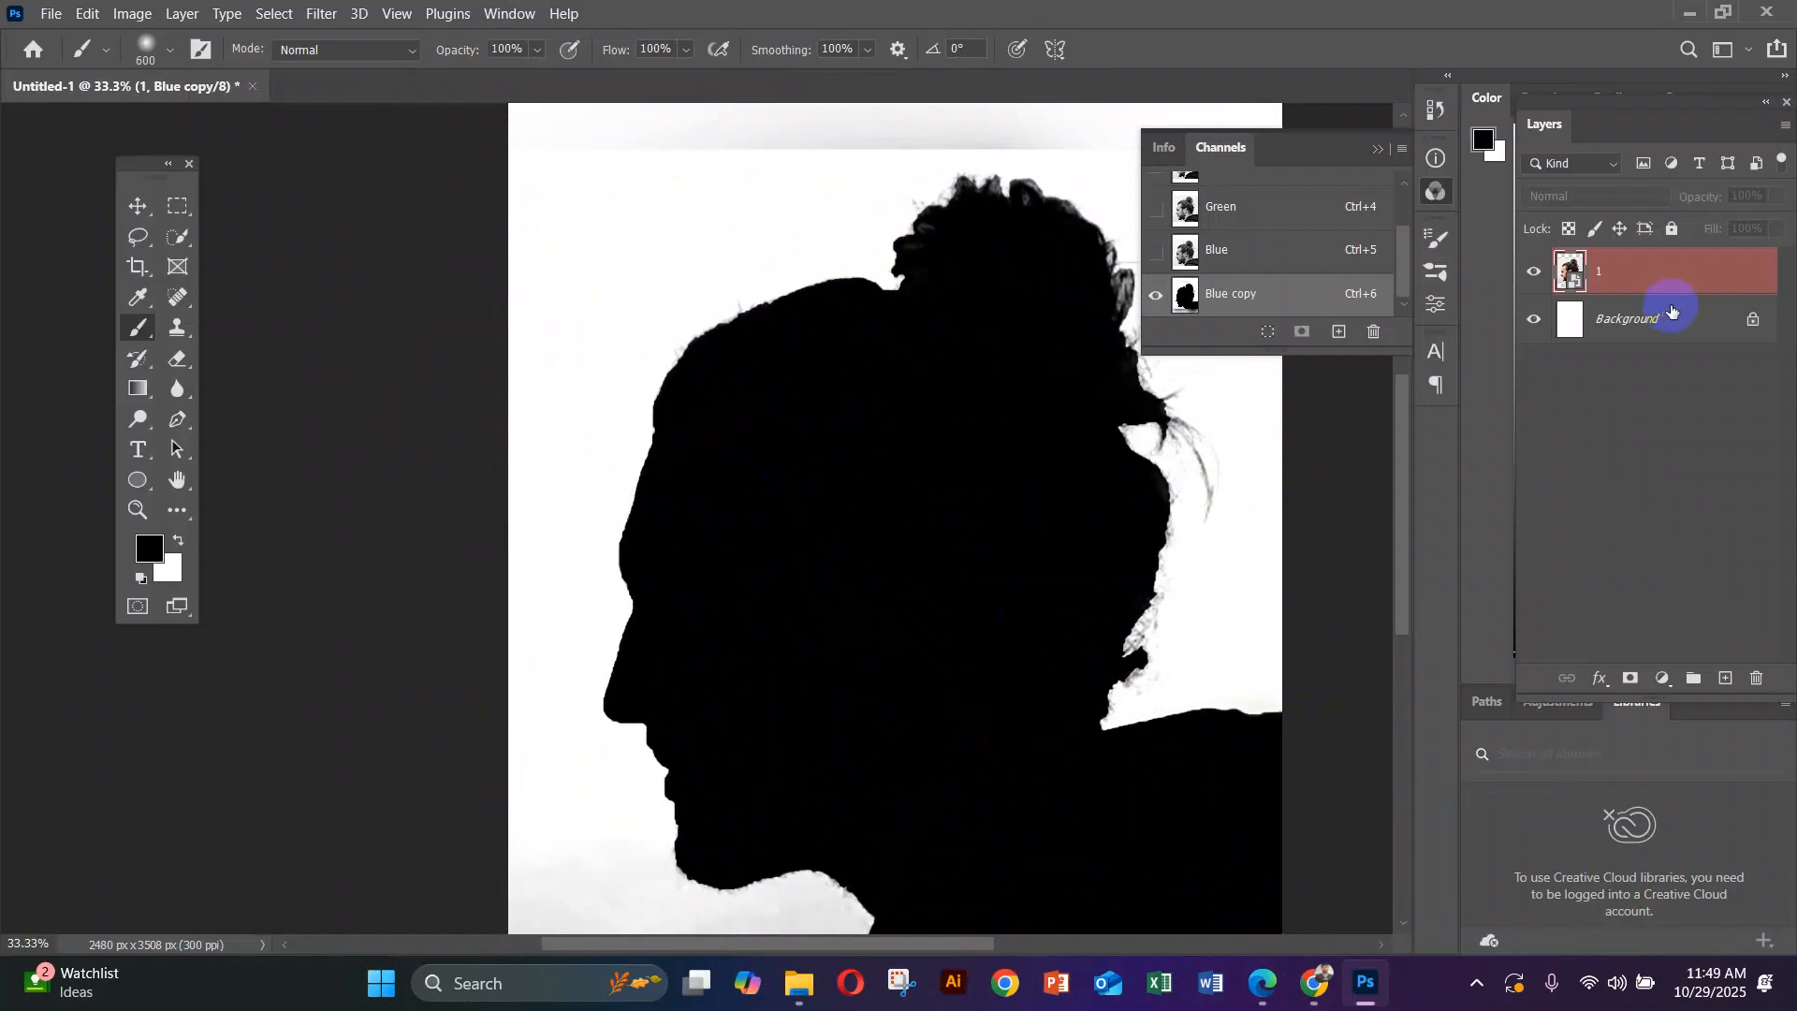
key(Tab)
key(Tab)
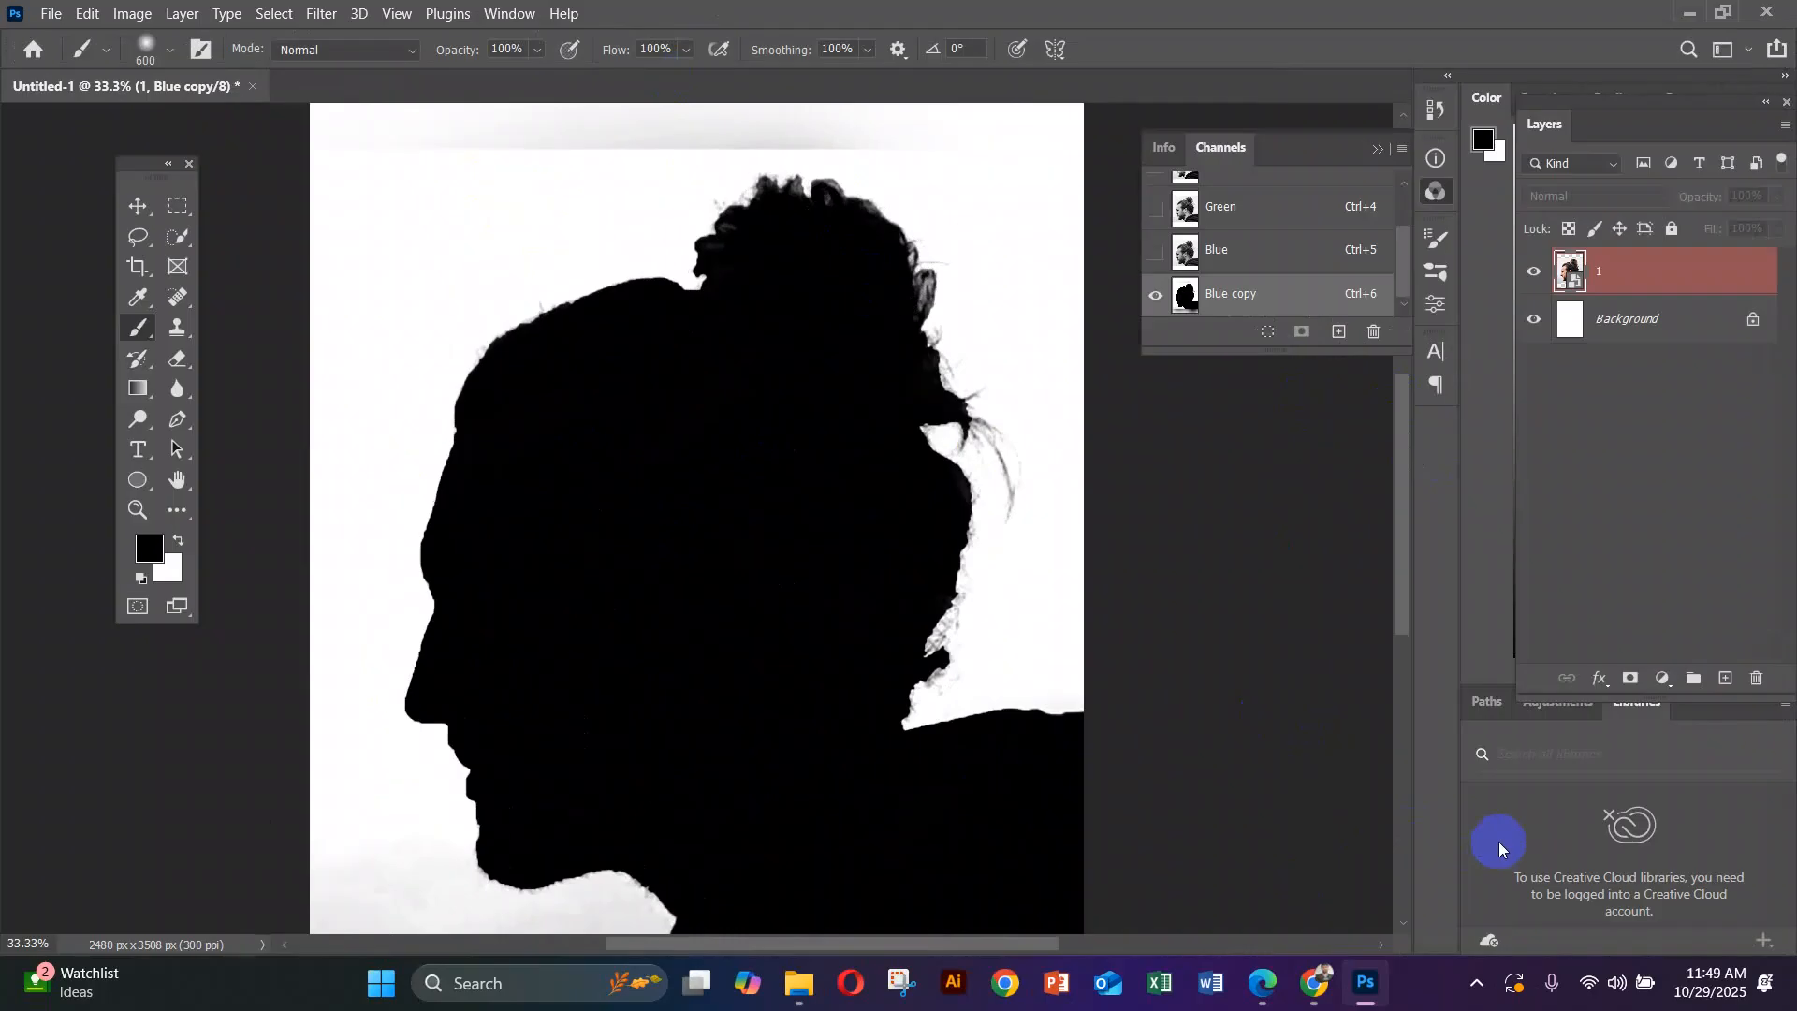
Load the Blue copy channel as a selection and switch back to the RGB composite
click(1267, 339)
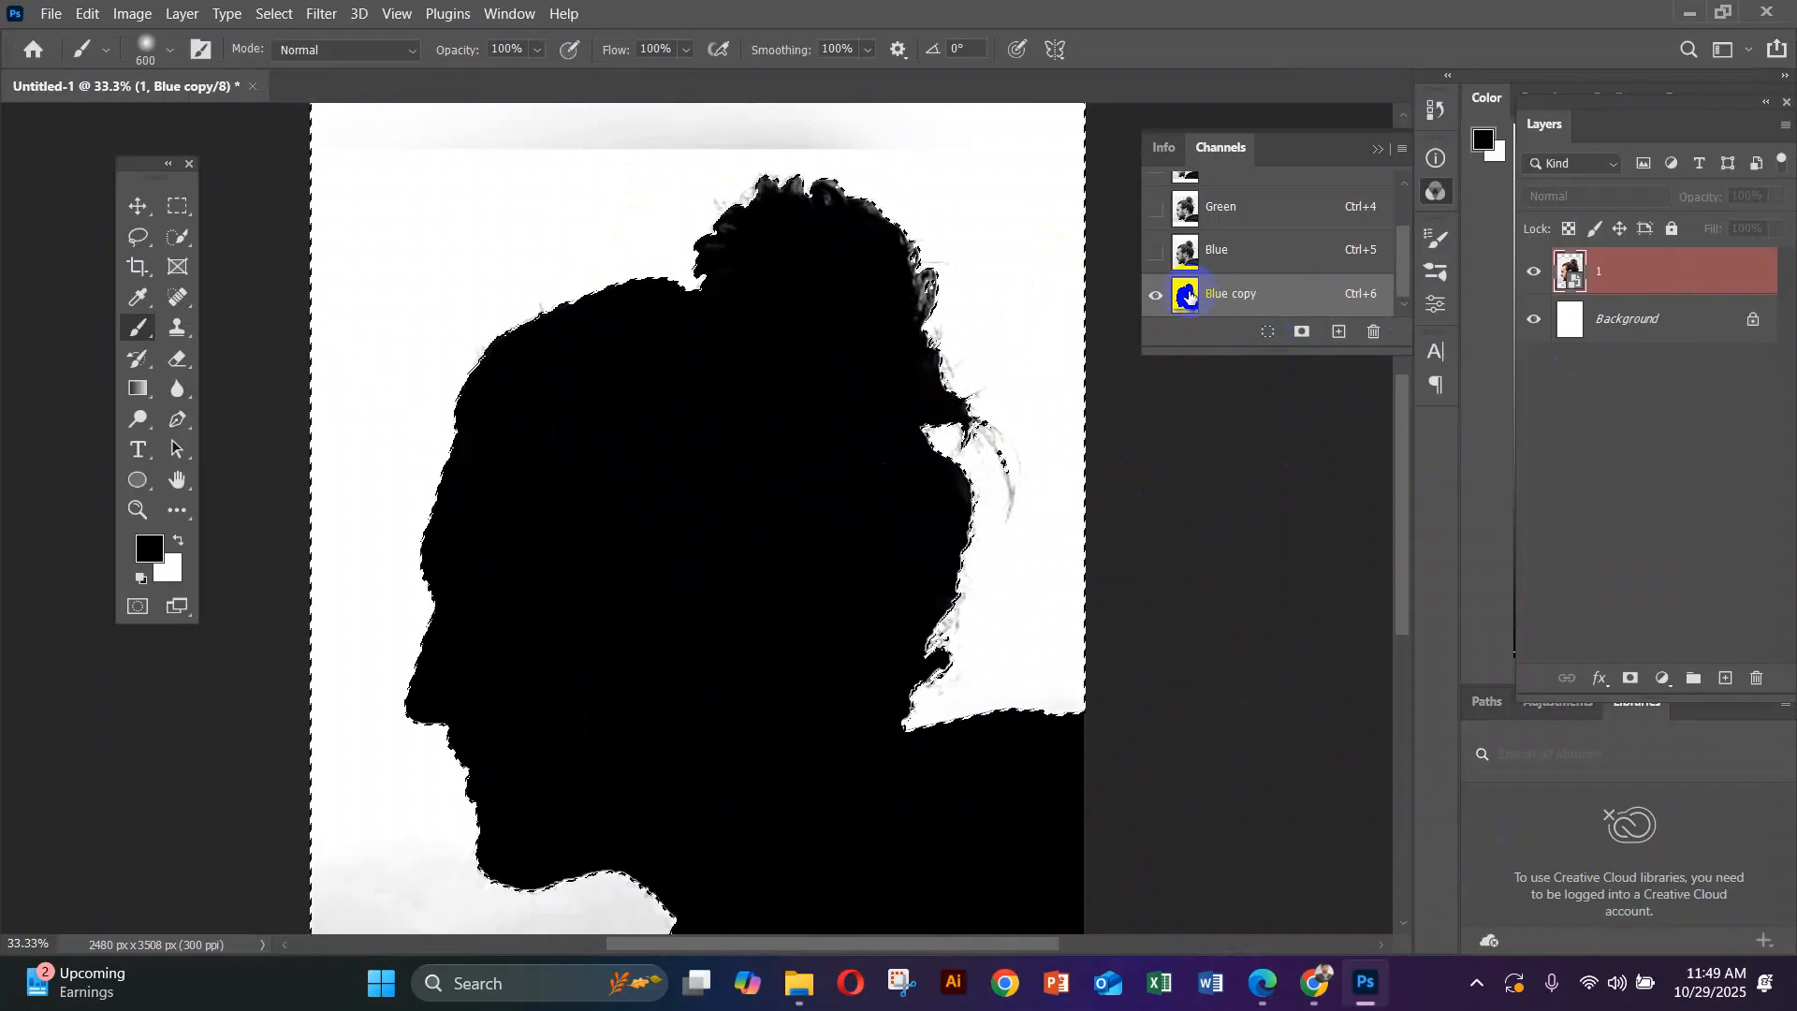
scroll(1187, 296, up, 2)
click(1184, 197)
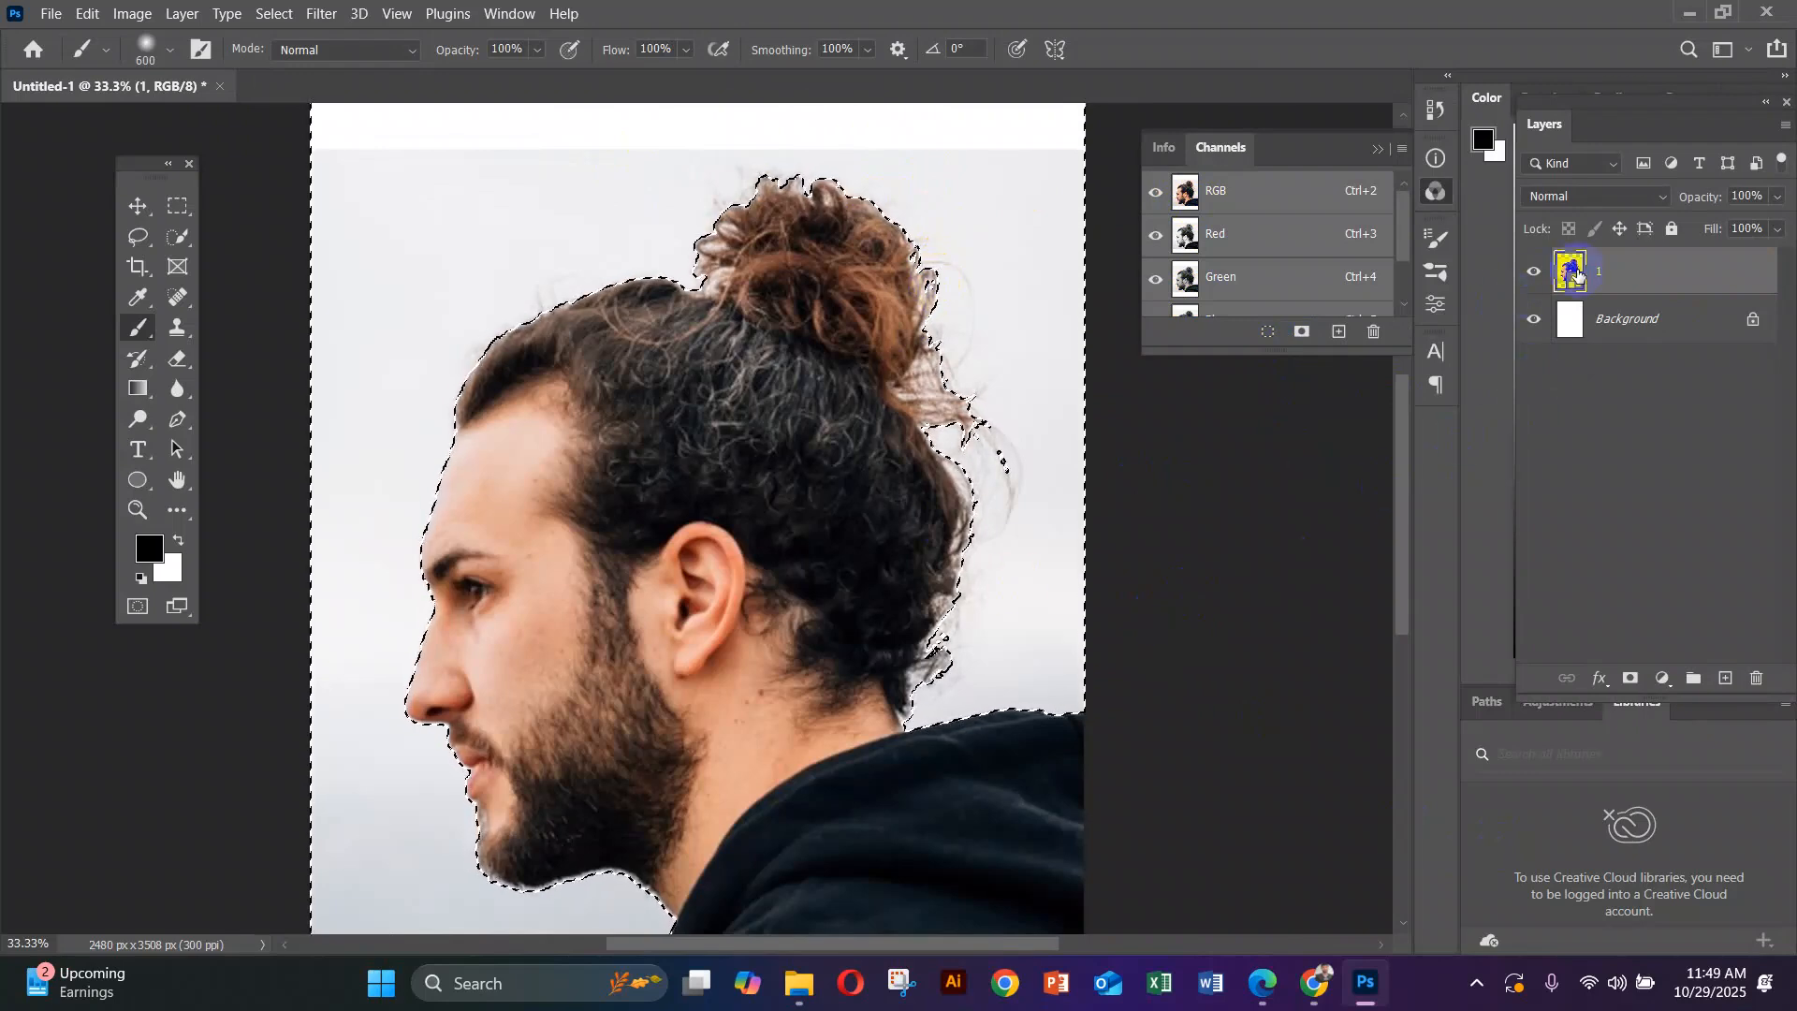
Invert the selection to cover the man and add it as a layer mask on layer 1, hiding the photo's grey background
click(1377, 148)
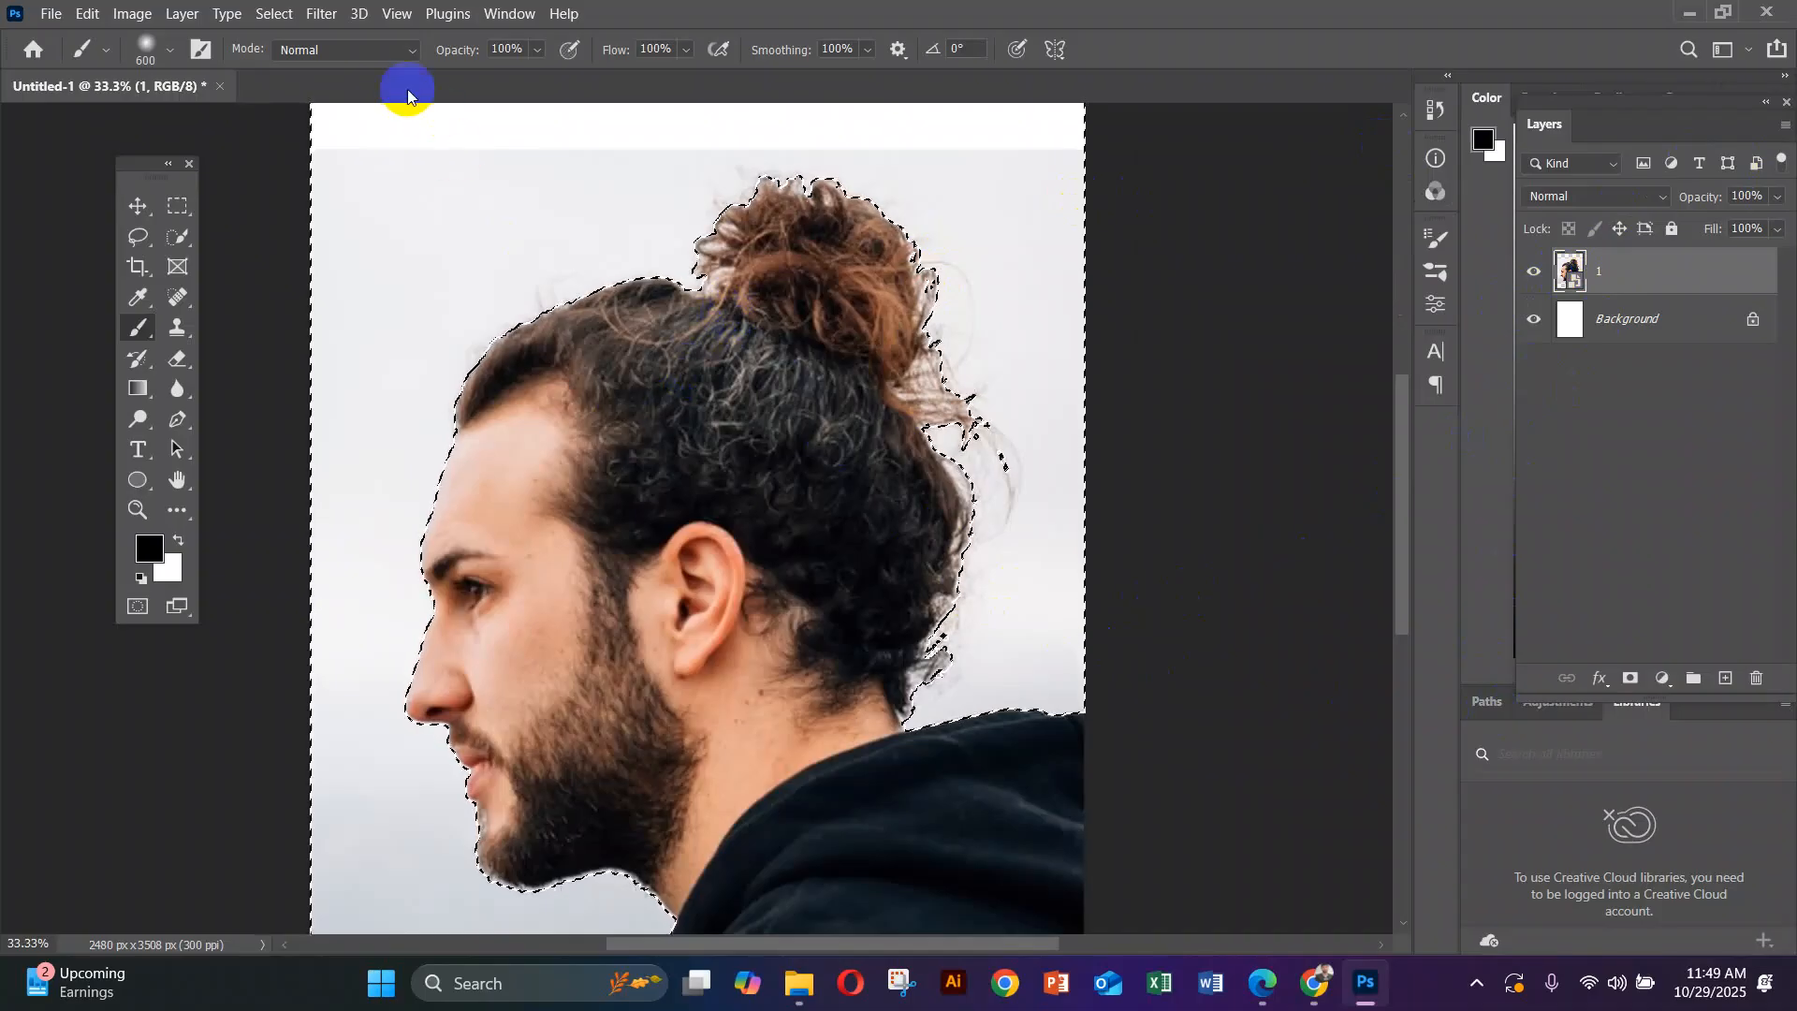
click(279, 16)
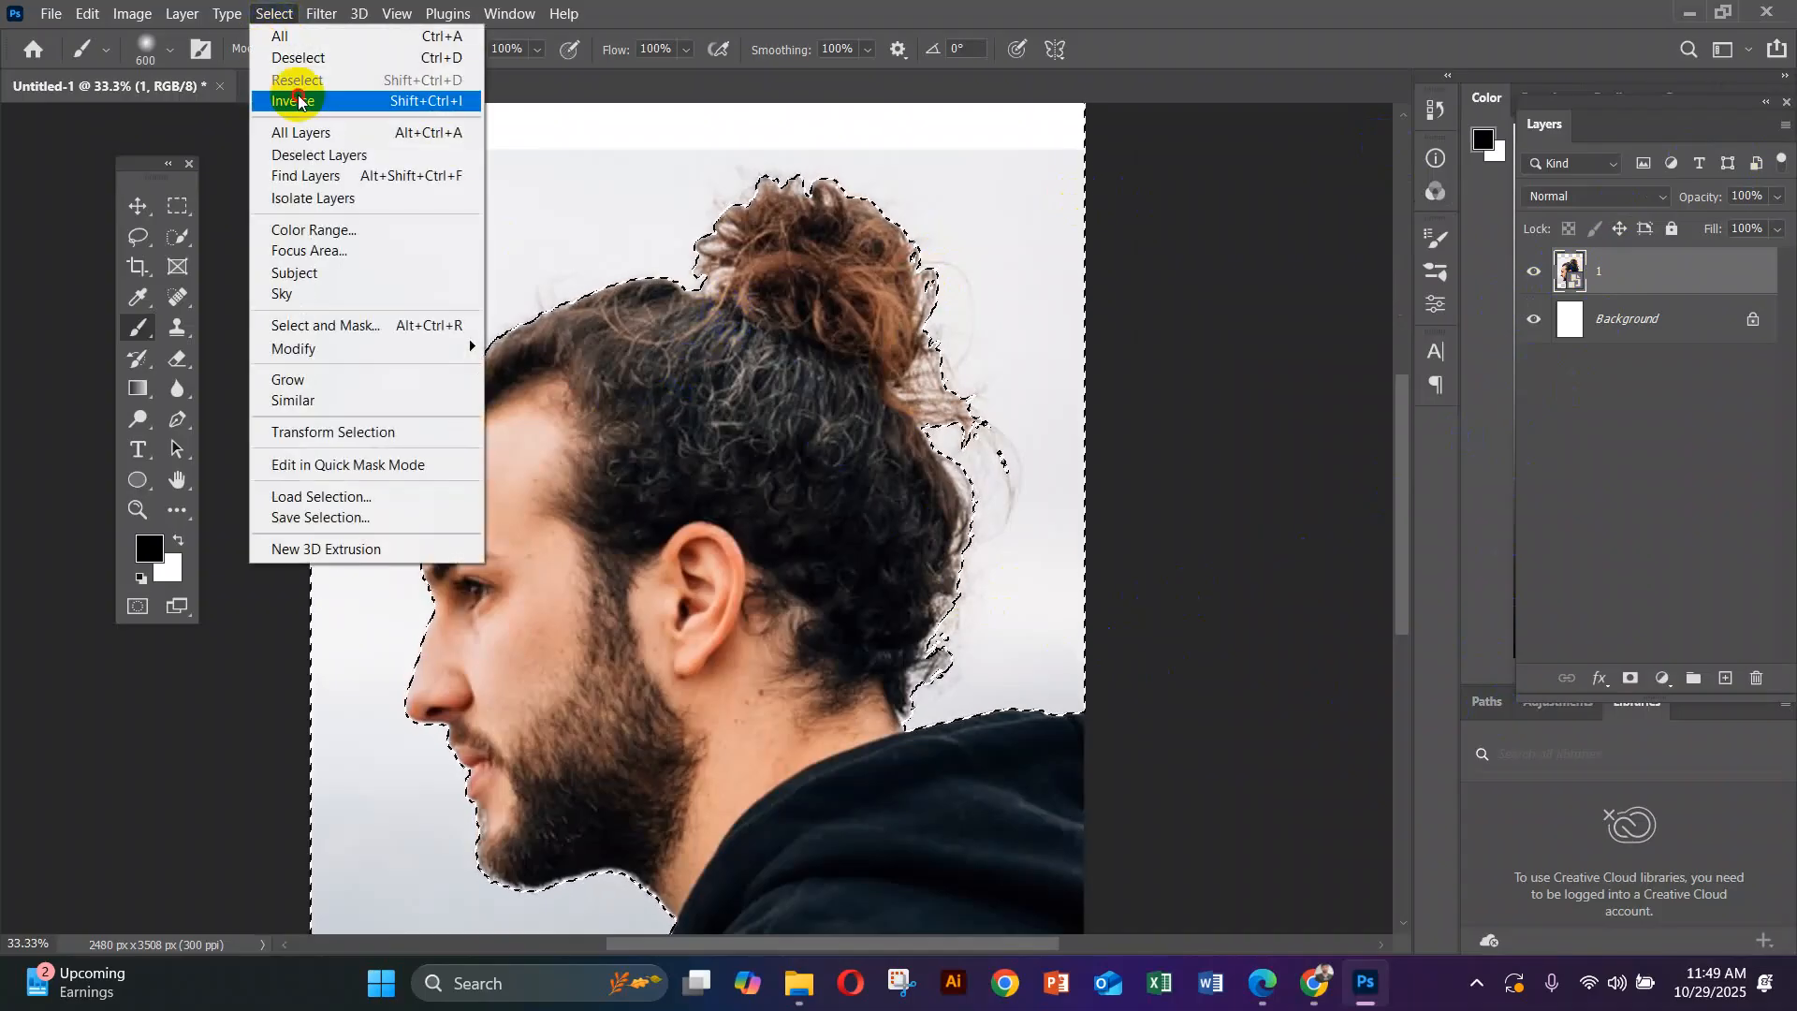
click(319, 105)
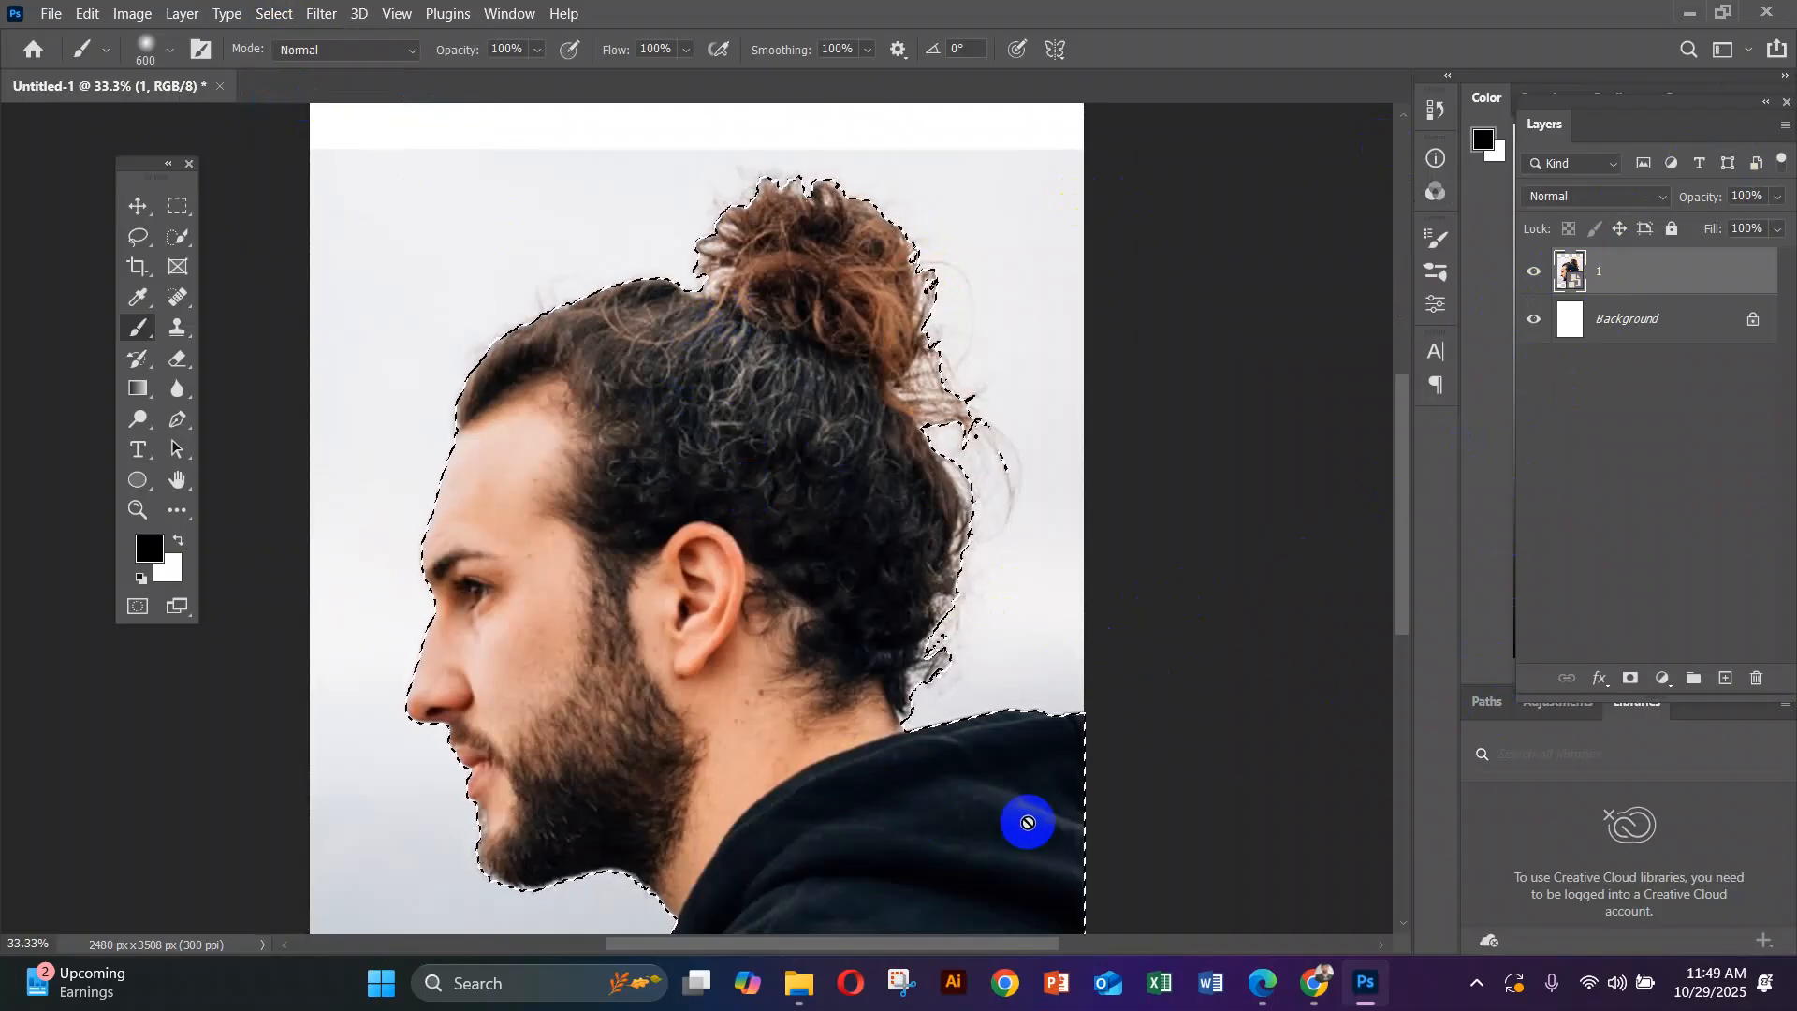
click(1629, 679)
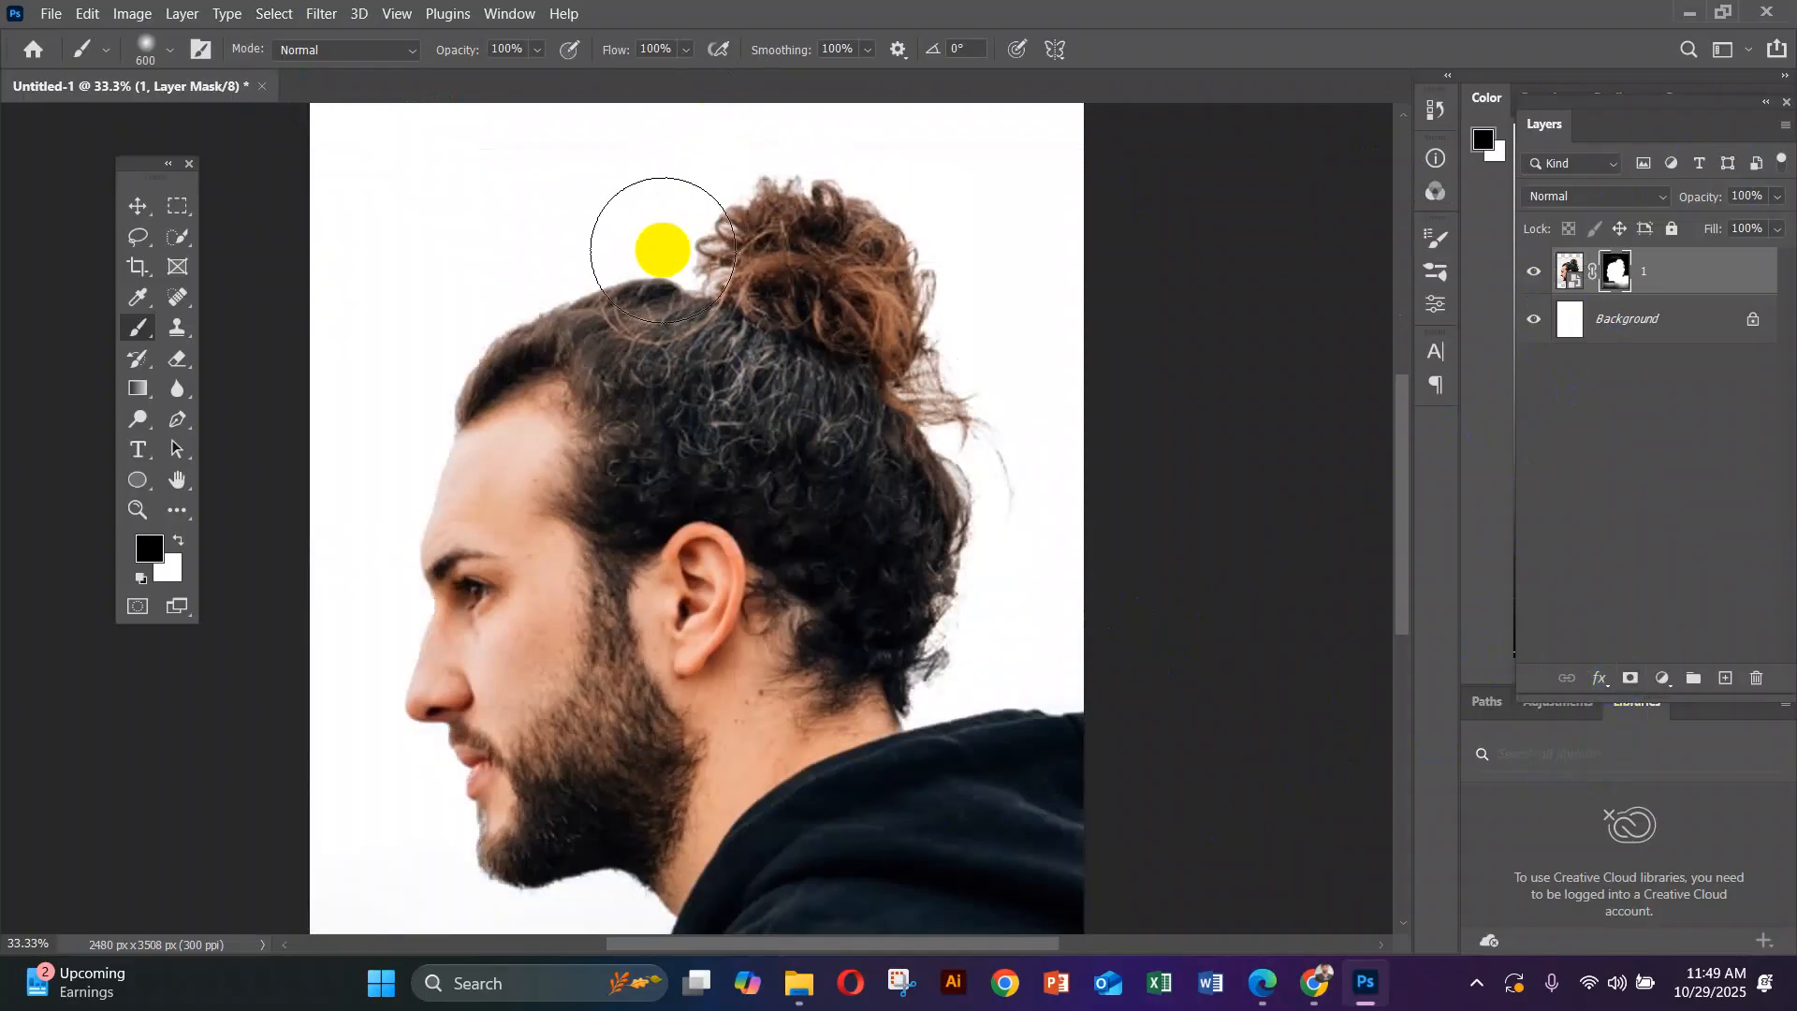
click(880, 323)
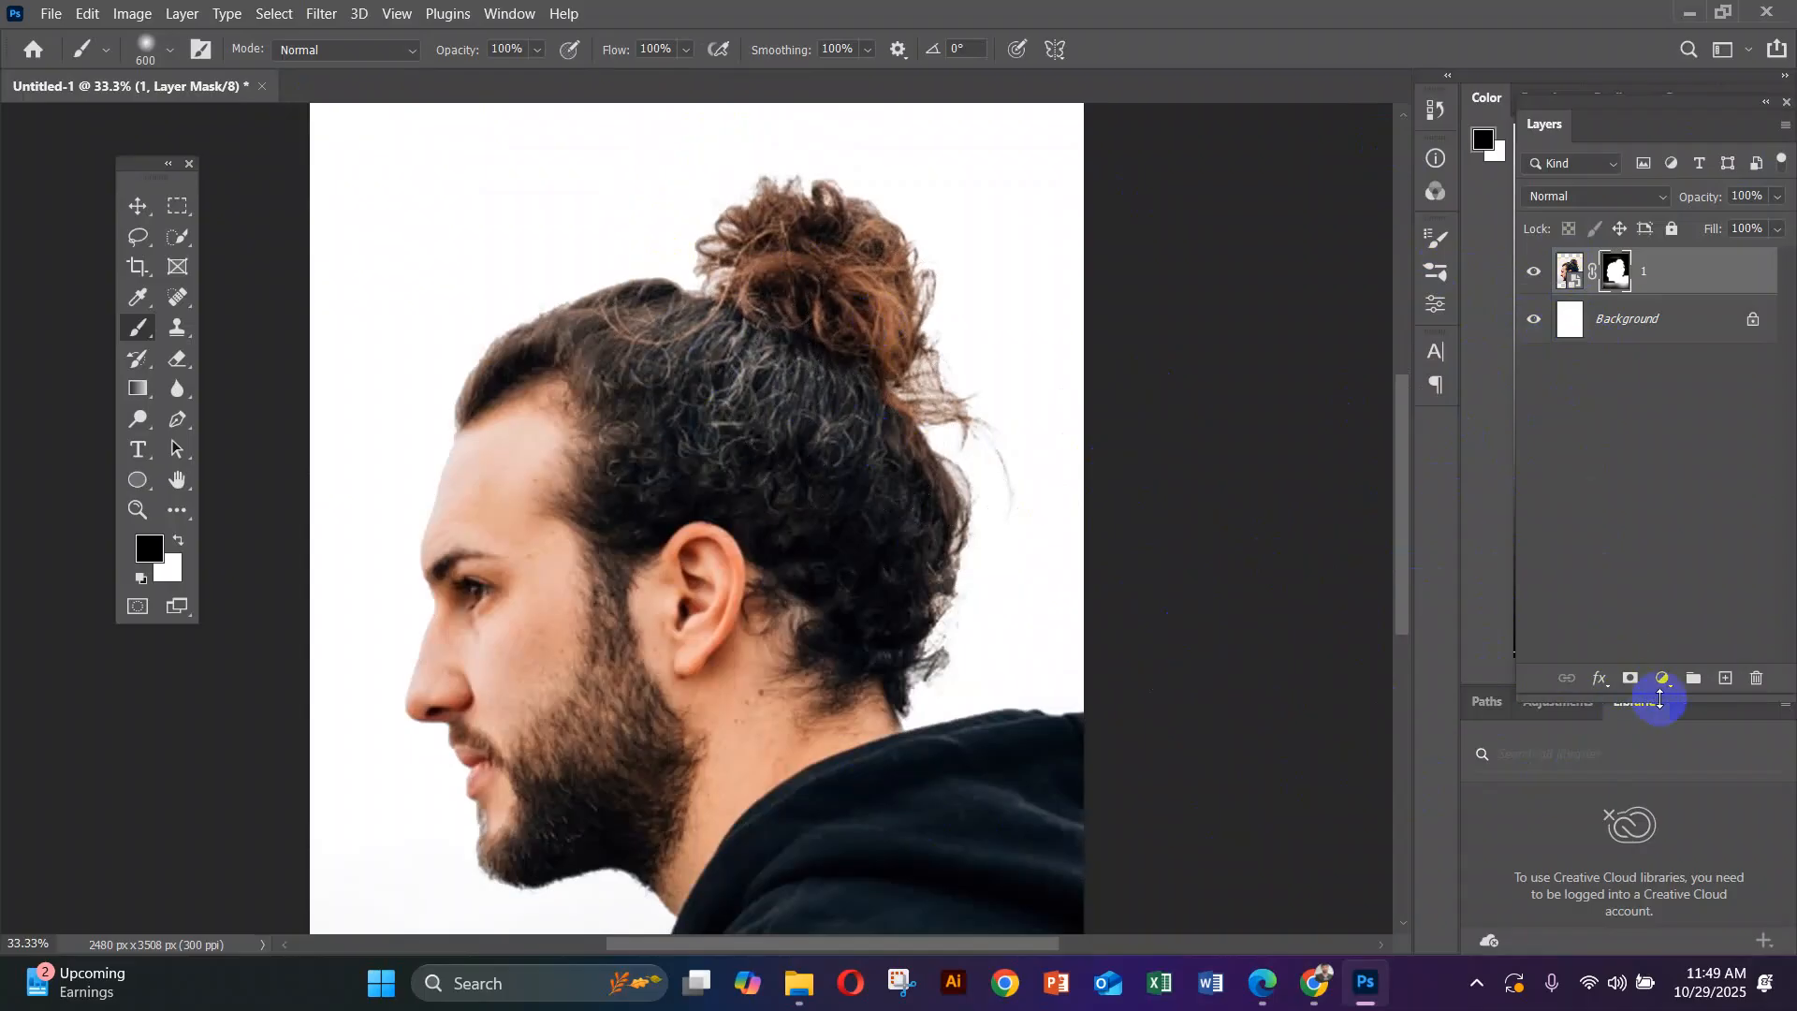
Add a Solid Color fill layer in pale pink (f5dfdf) and place it beneath the masked portrait layer
click(1665, 690)
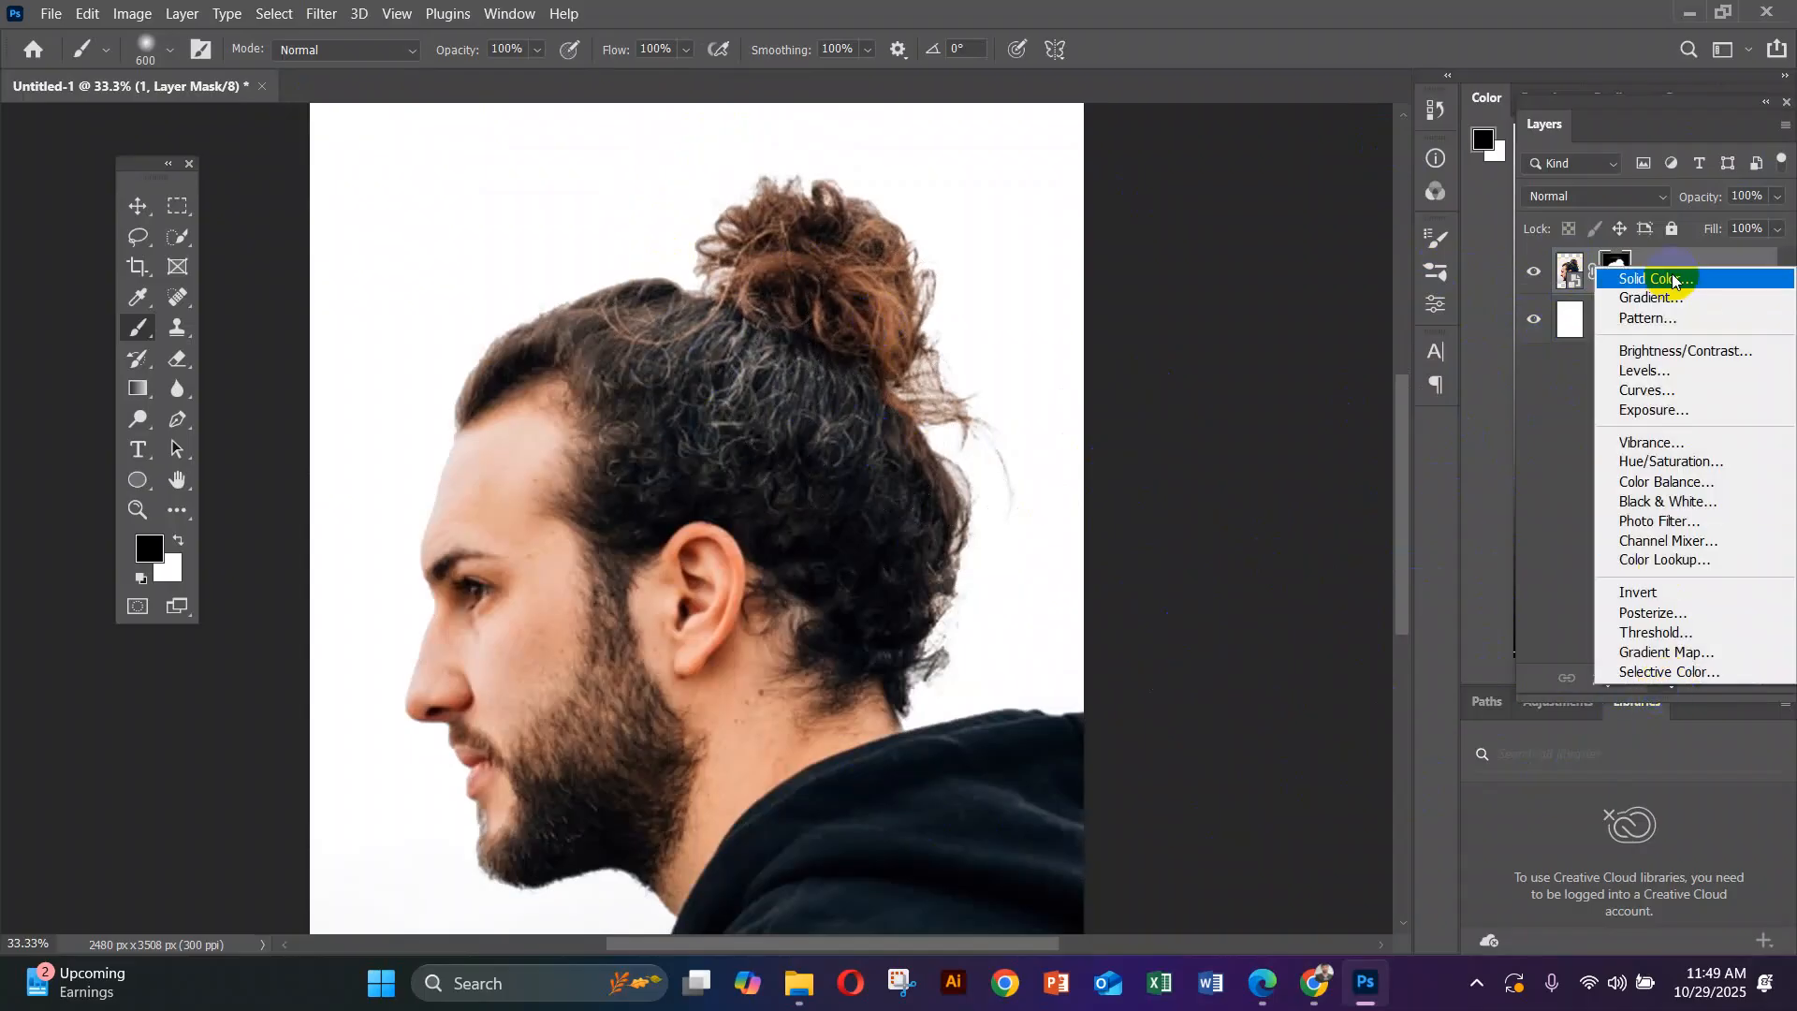
click(1672, 279)
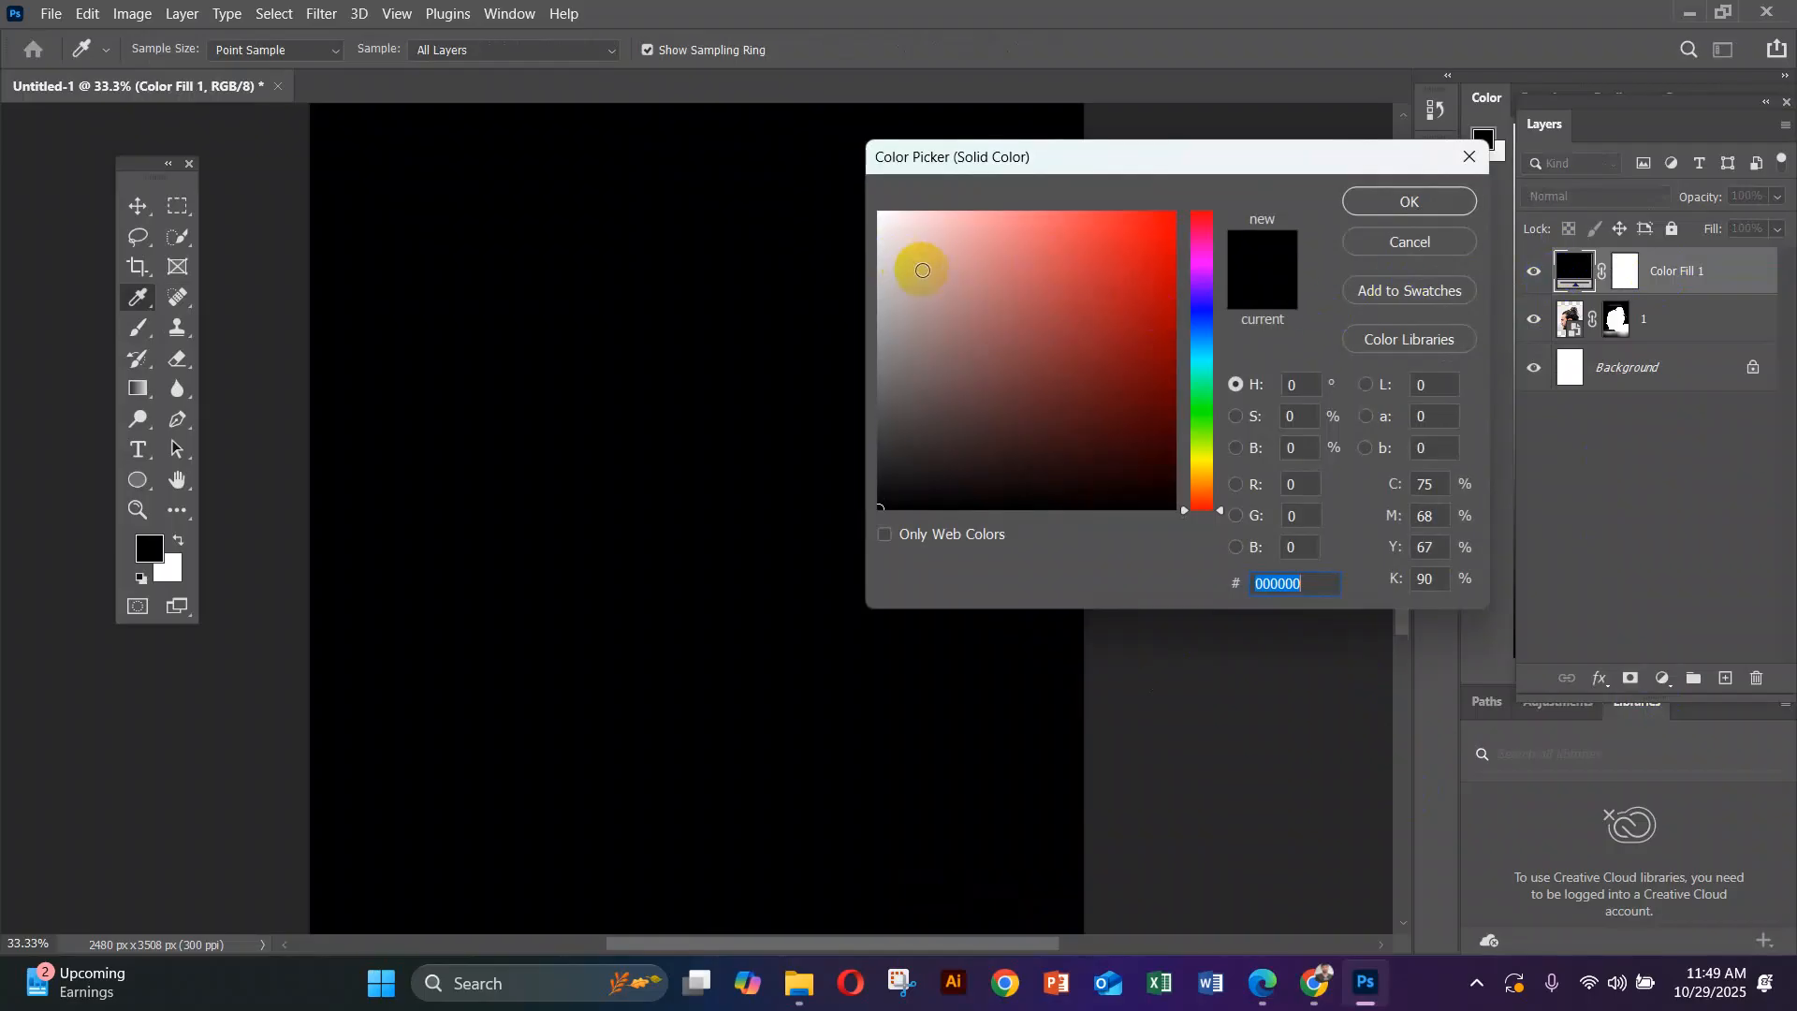
drag(923, 271, 915, 228)
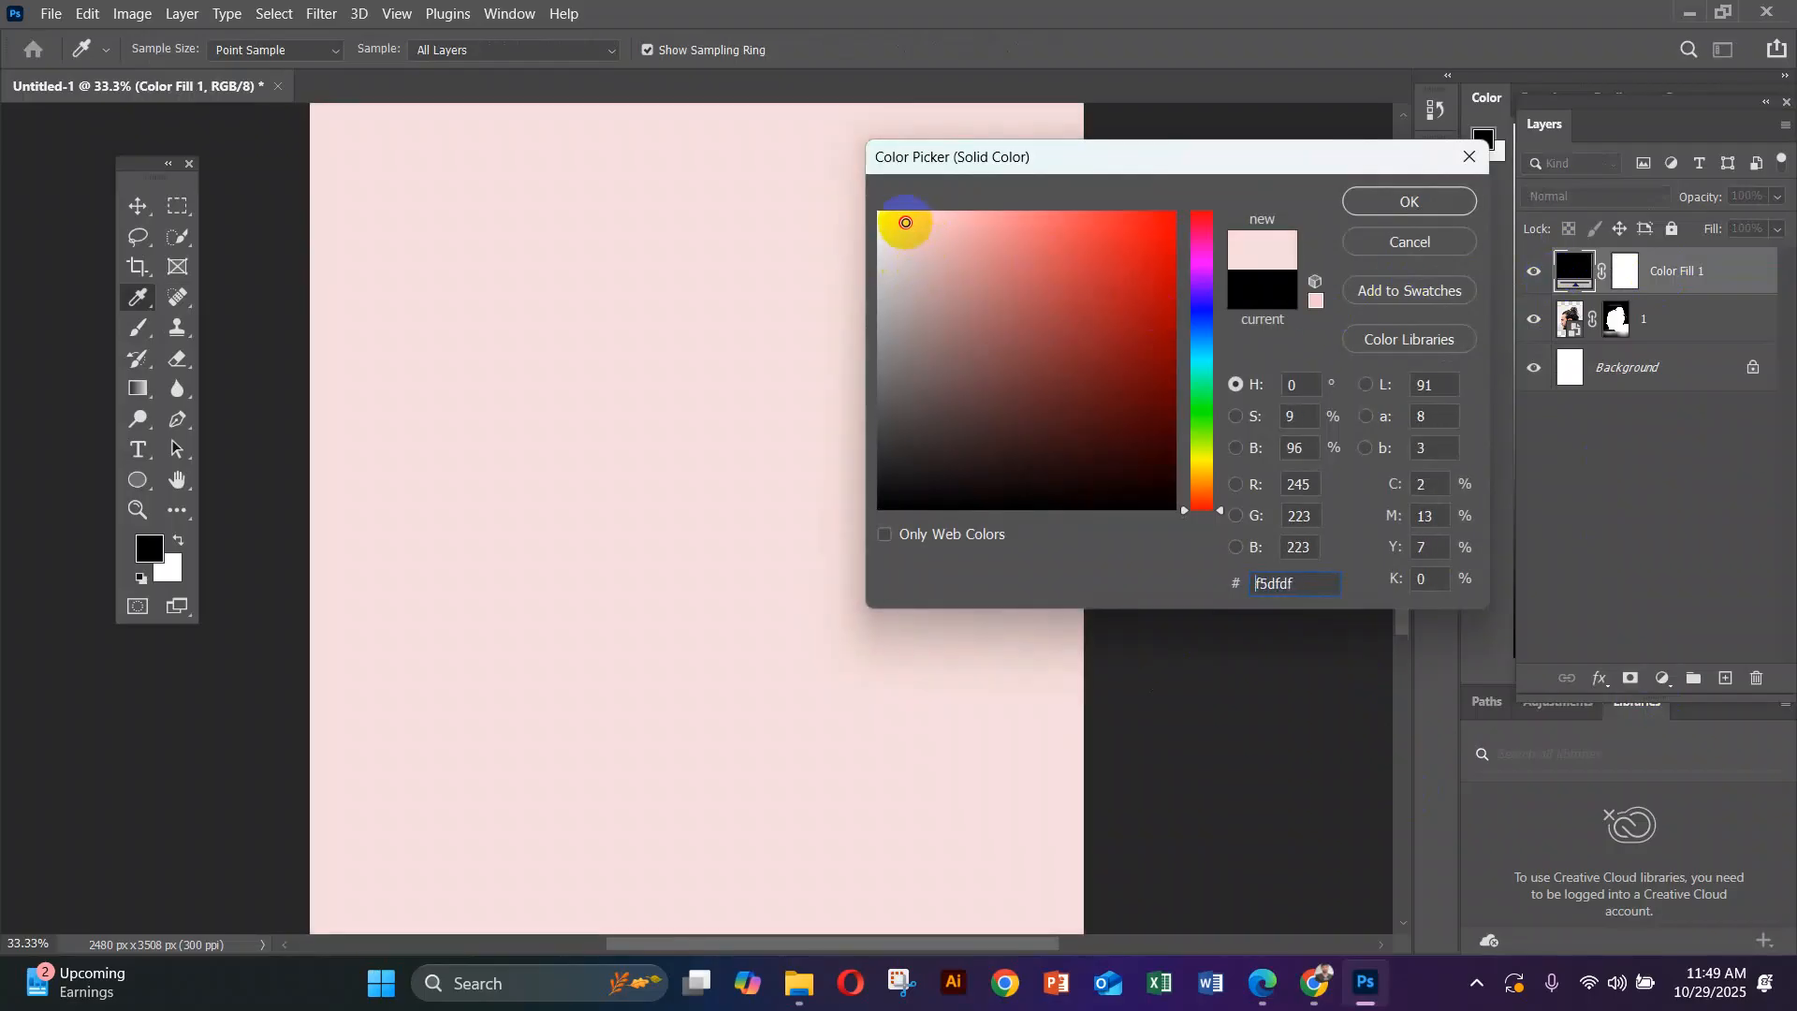
click(1411, 198)
drag(1591, 269, 1591, 341)
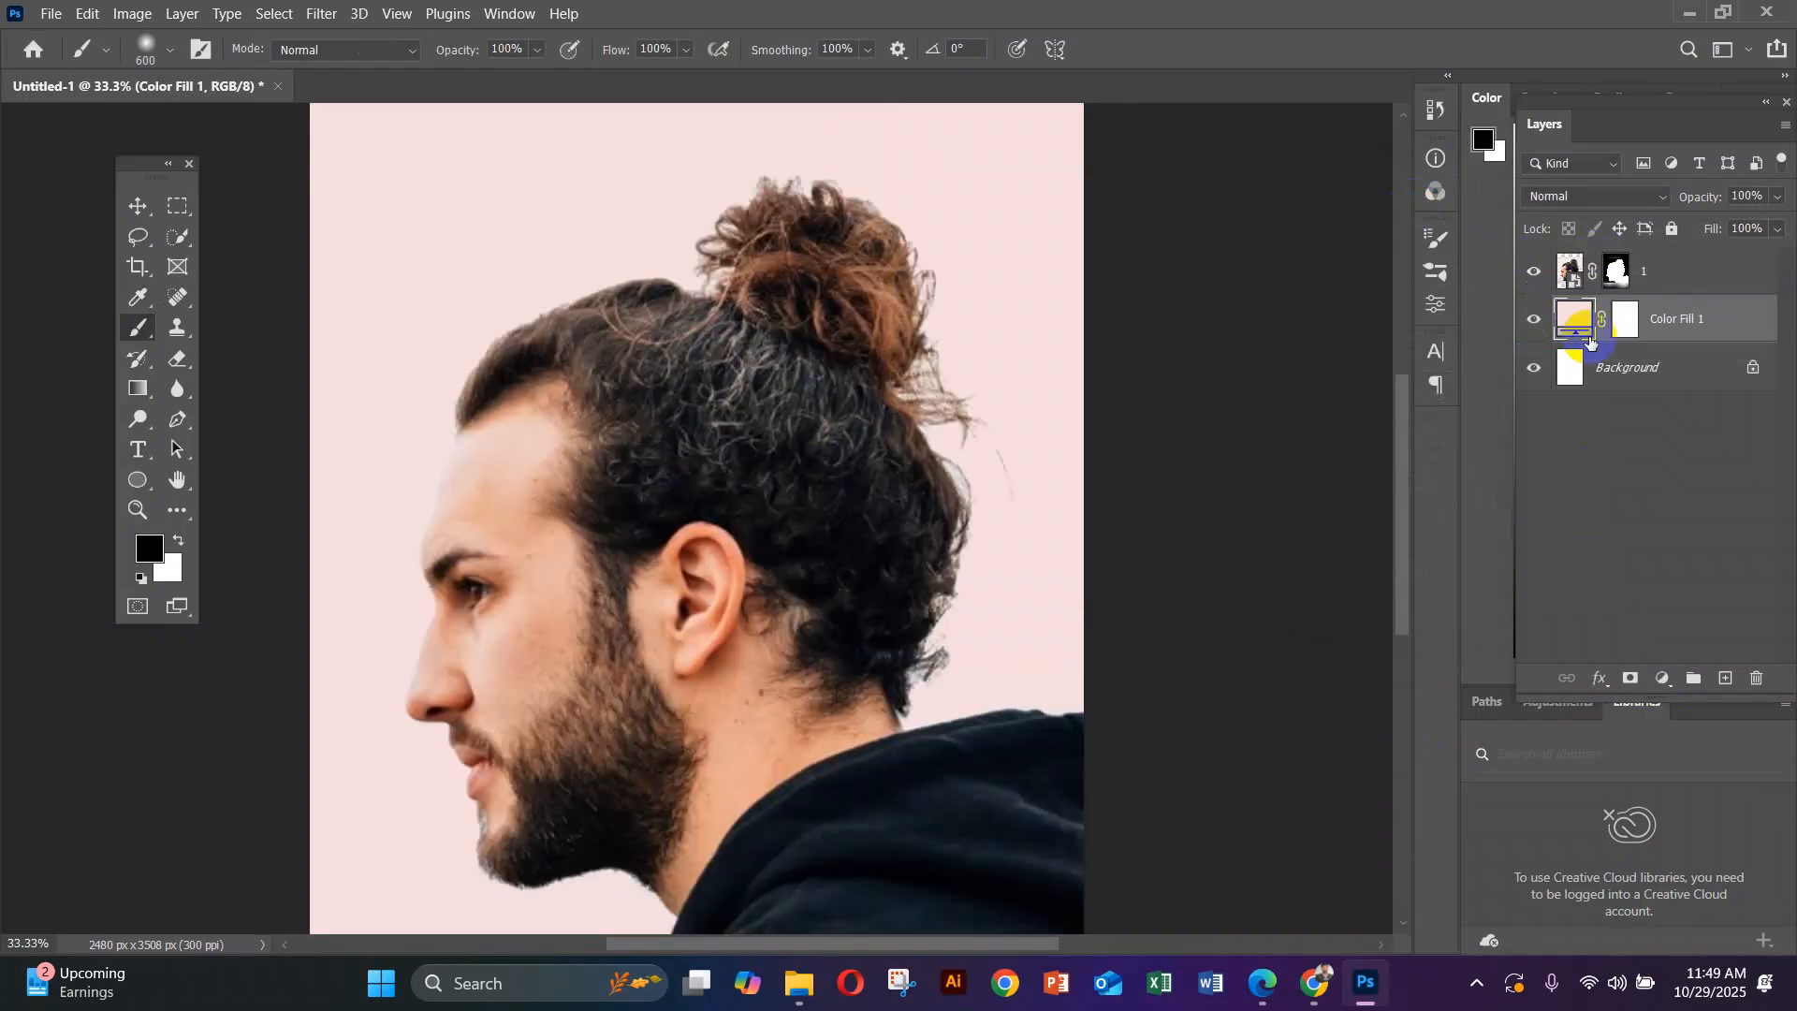
Recolour the Color Fill 1 layer to the deeper pink f6d1d1
click(1689, 343)
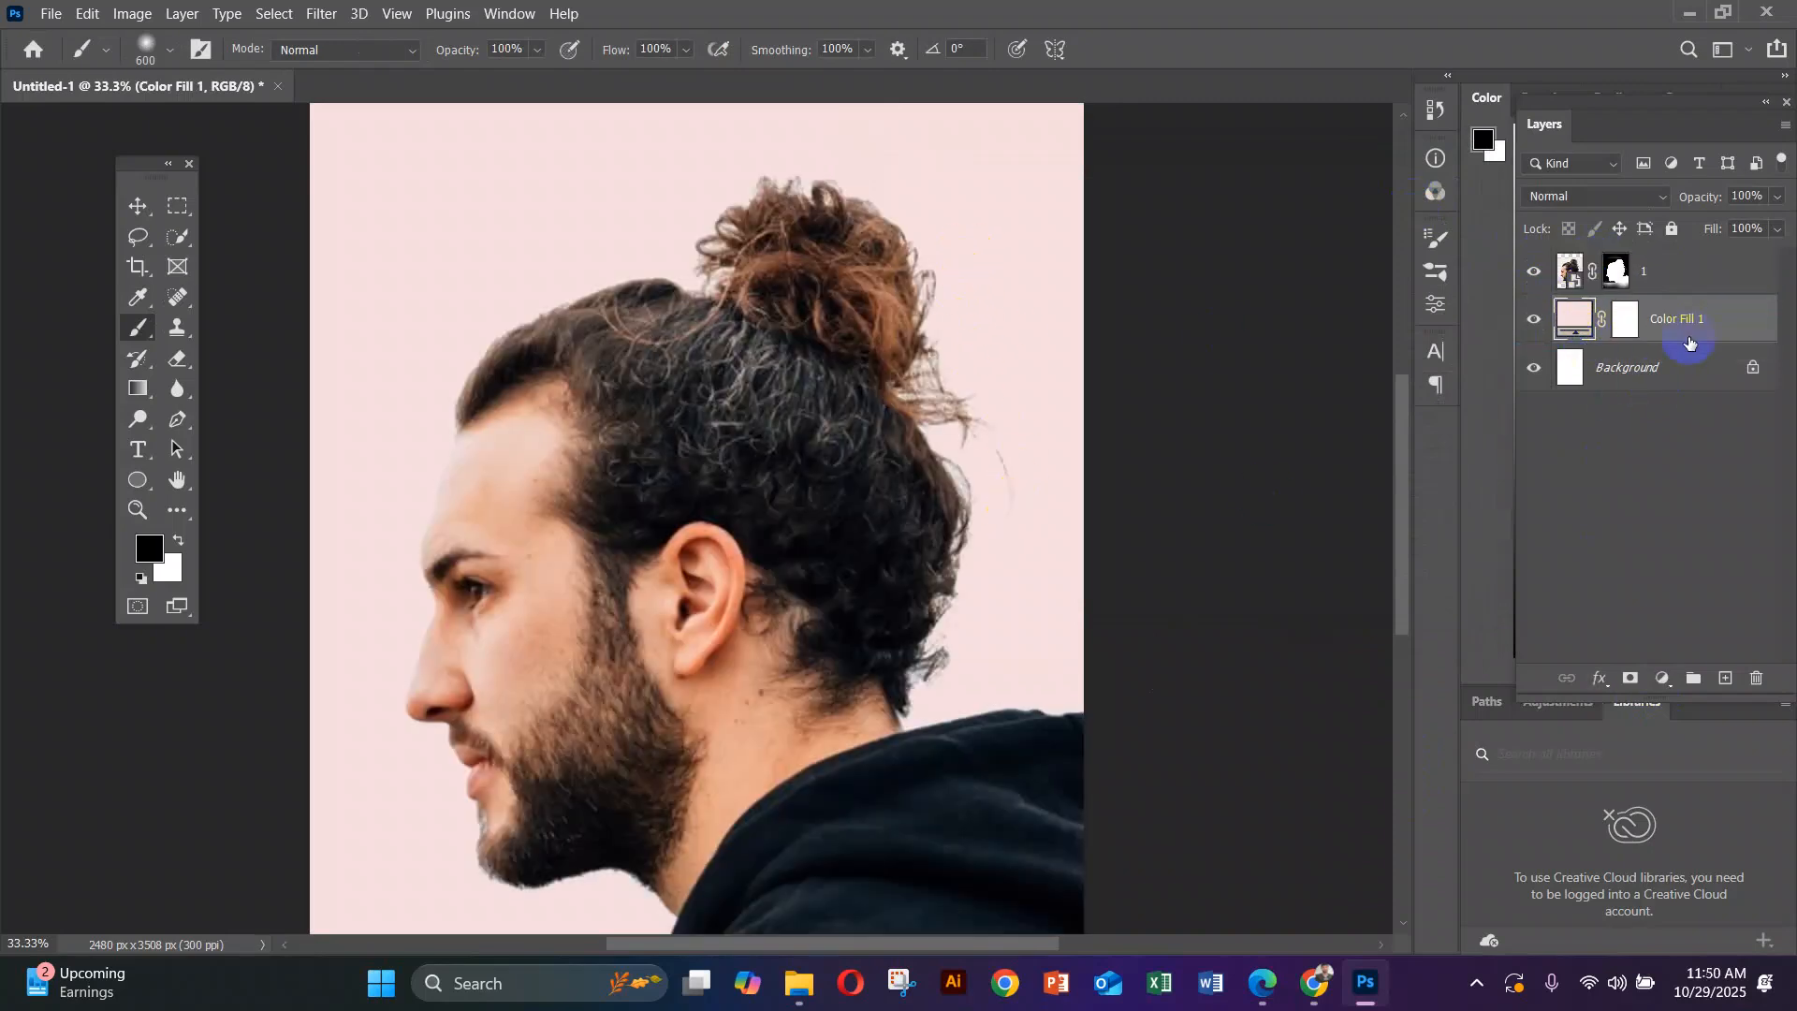
double_click(1576, 318)
drag(1096, 329, 926, 220)
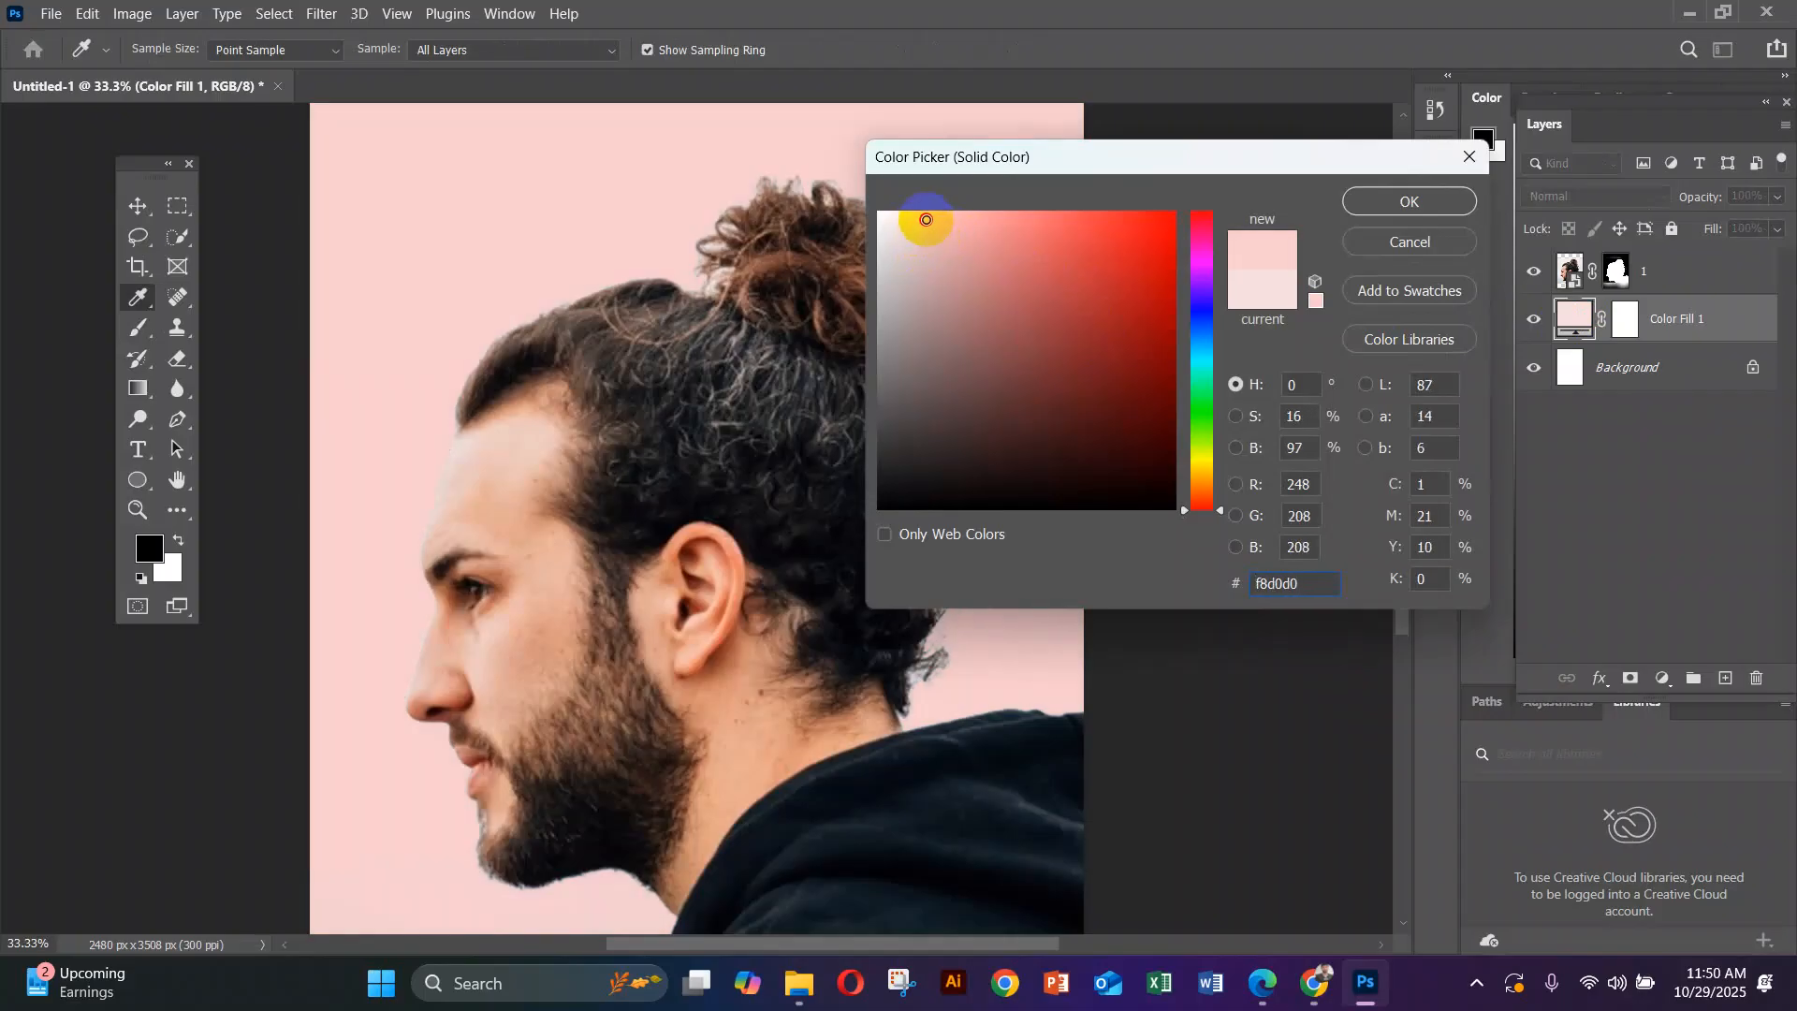
drag(1157, 165, 1095, 229)
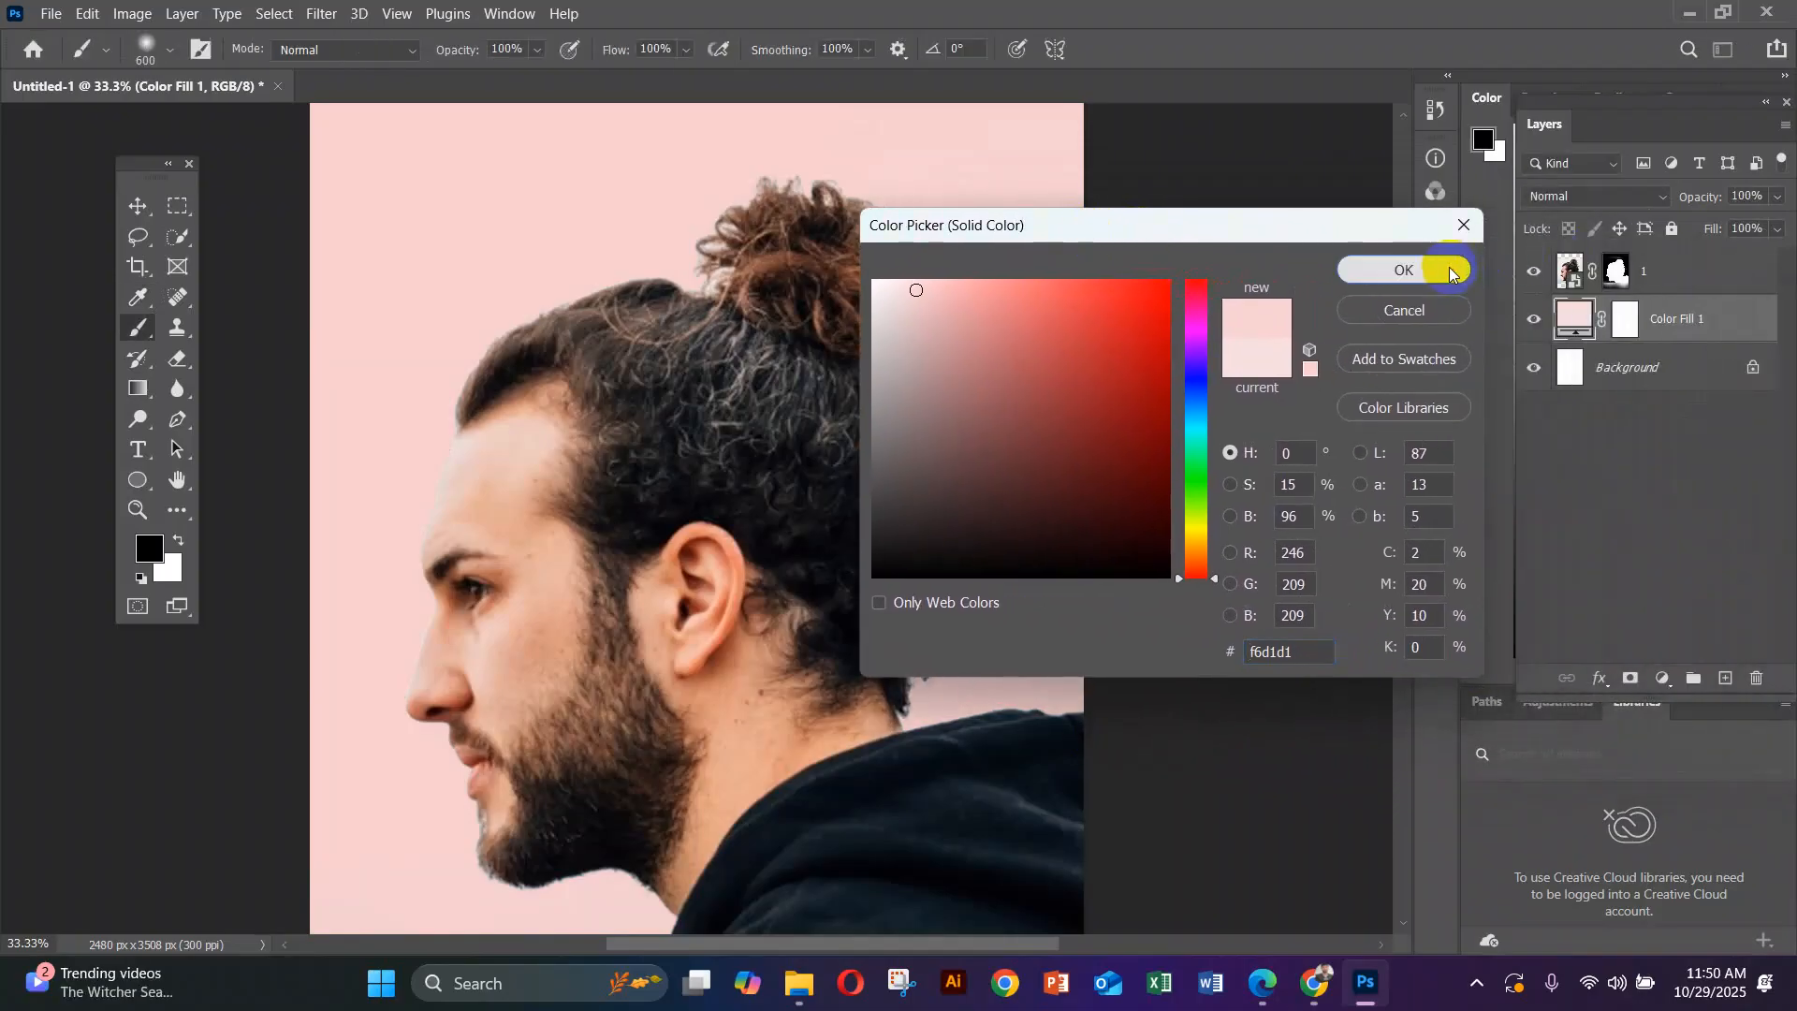
click(1449, 272)
Lock all properties of the Color Fill 1 layer so the background cannot be moved
scroll(716, 603, down, 2)
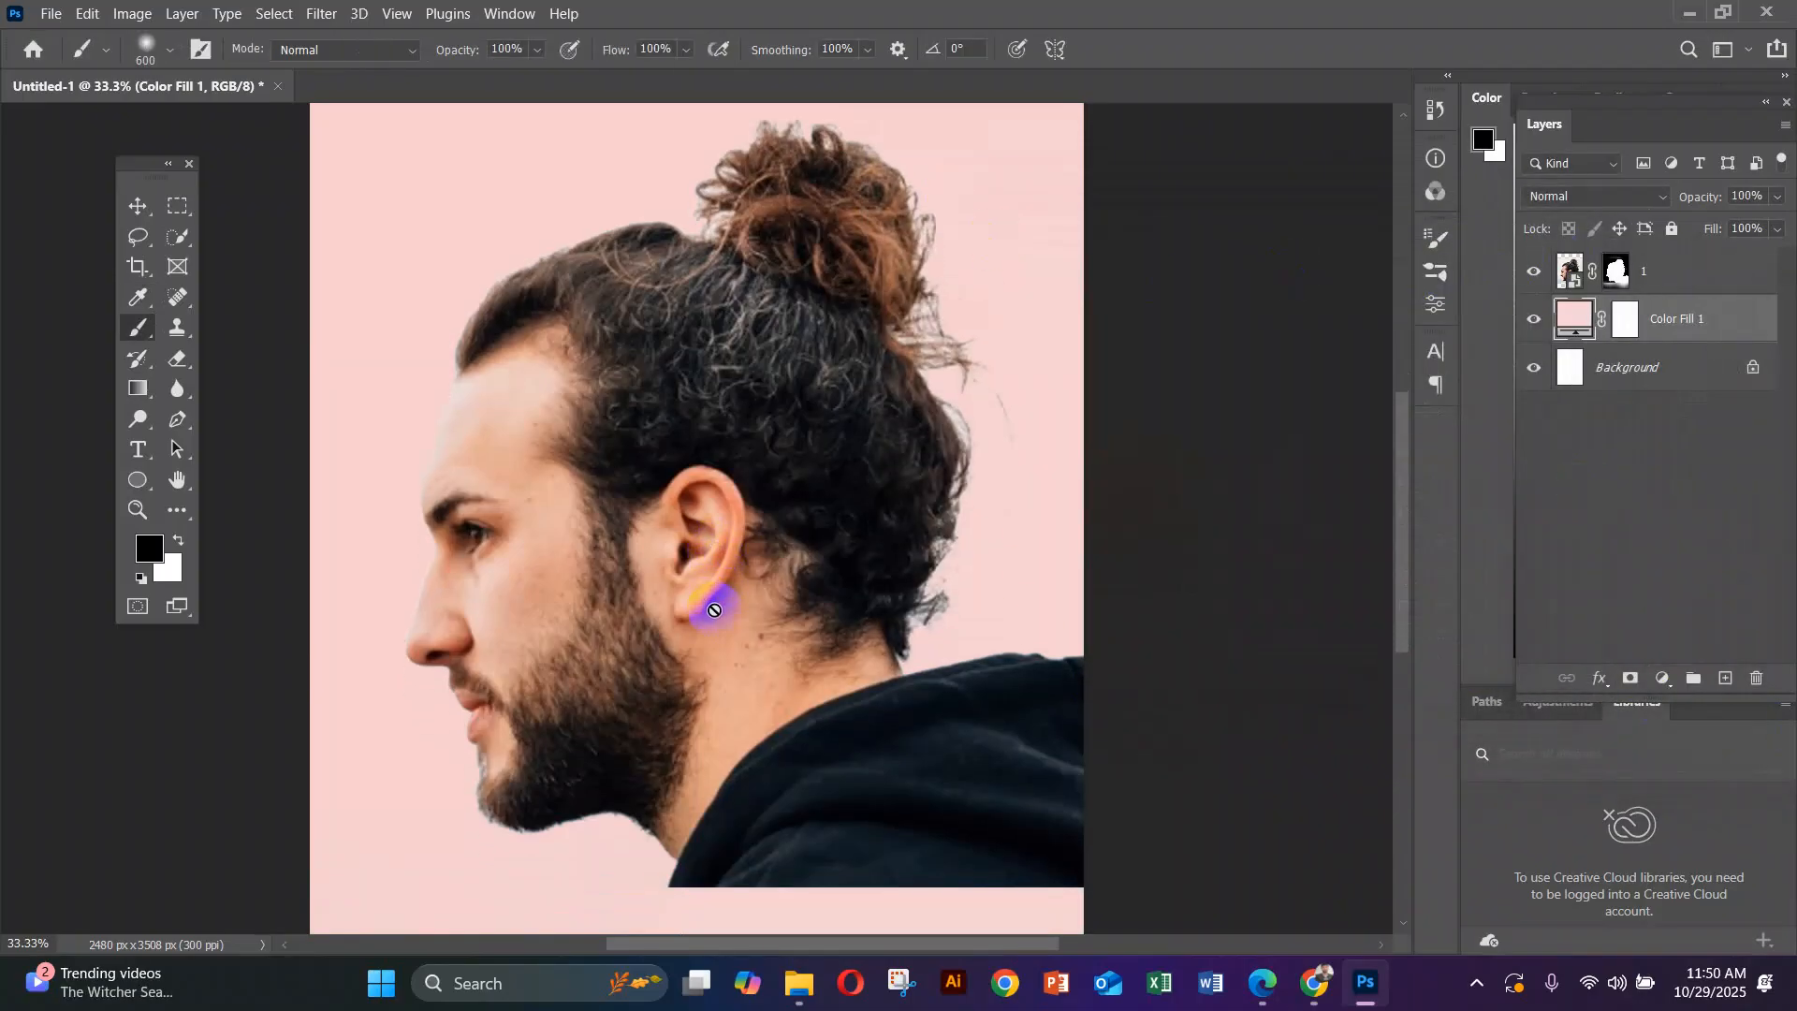
scroll(714, 610, down, 1)
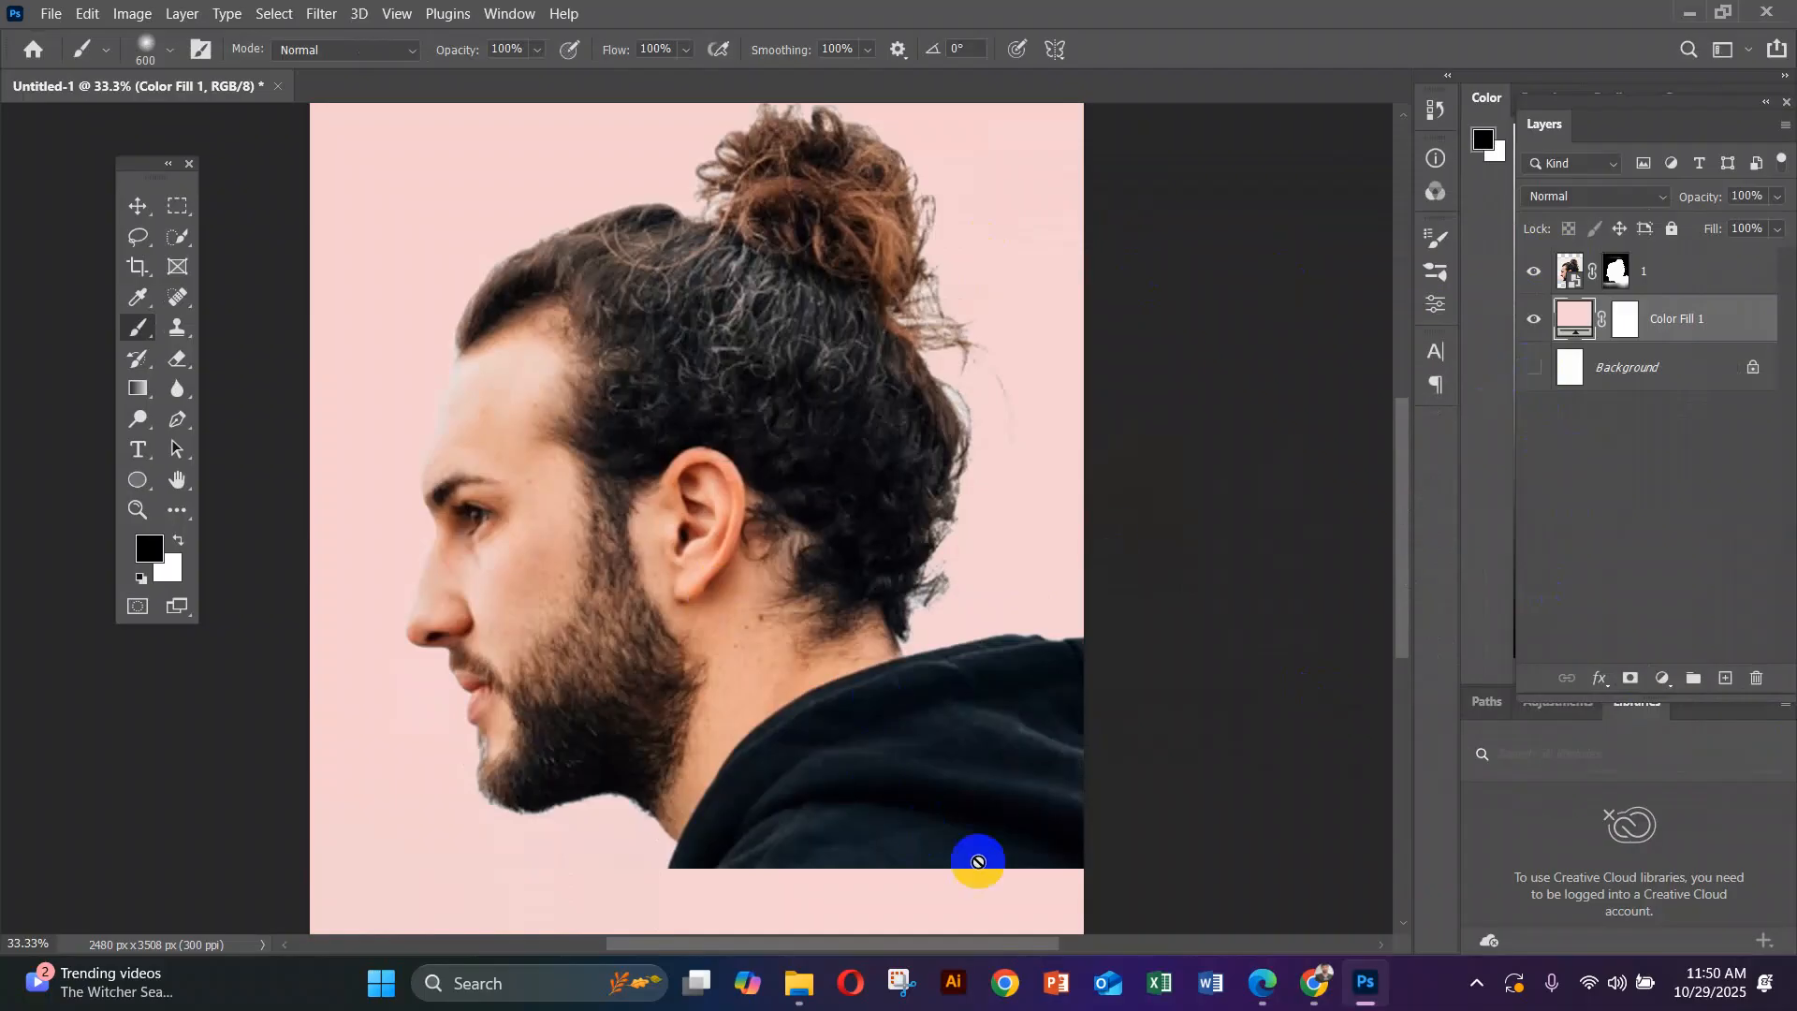
click(138, 206)
drag(958, 875, 571, 305)
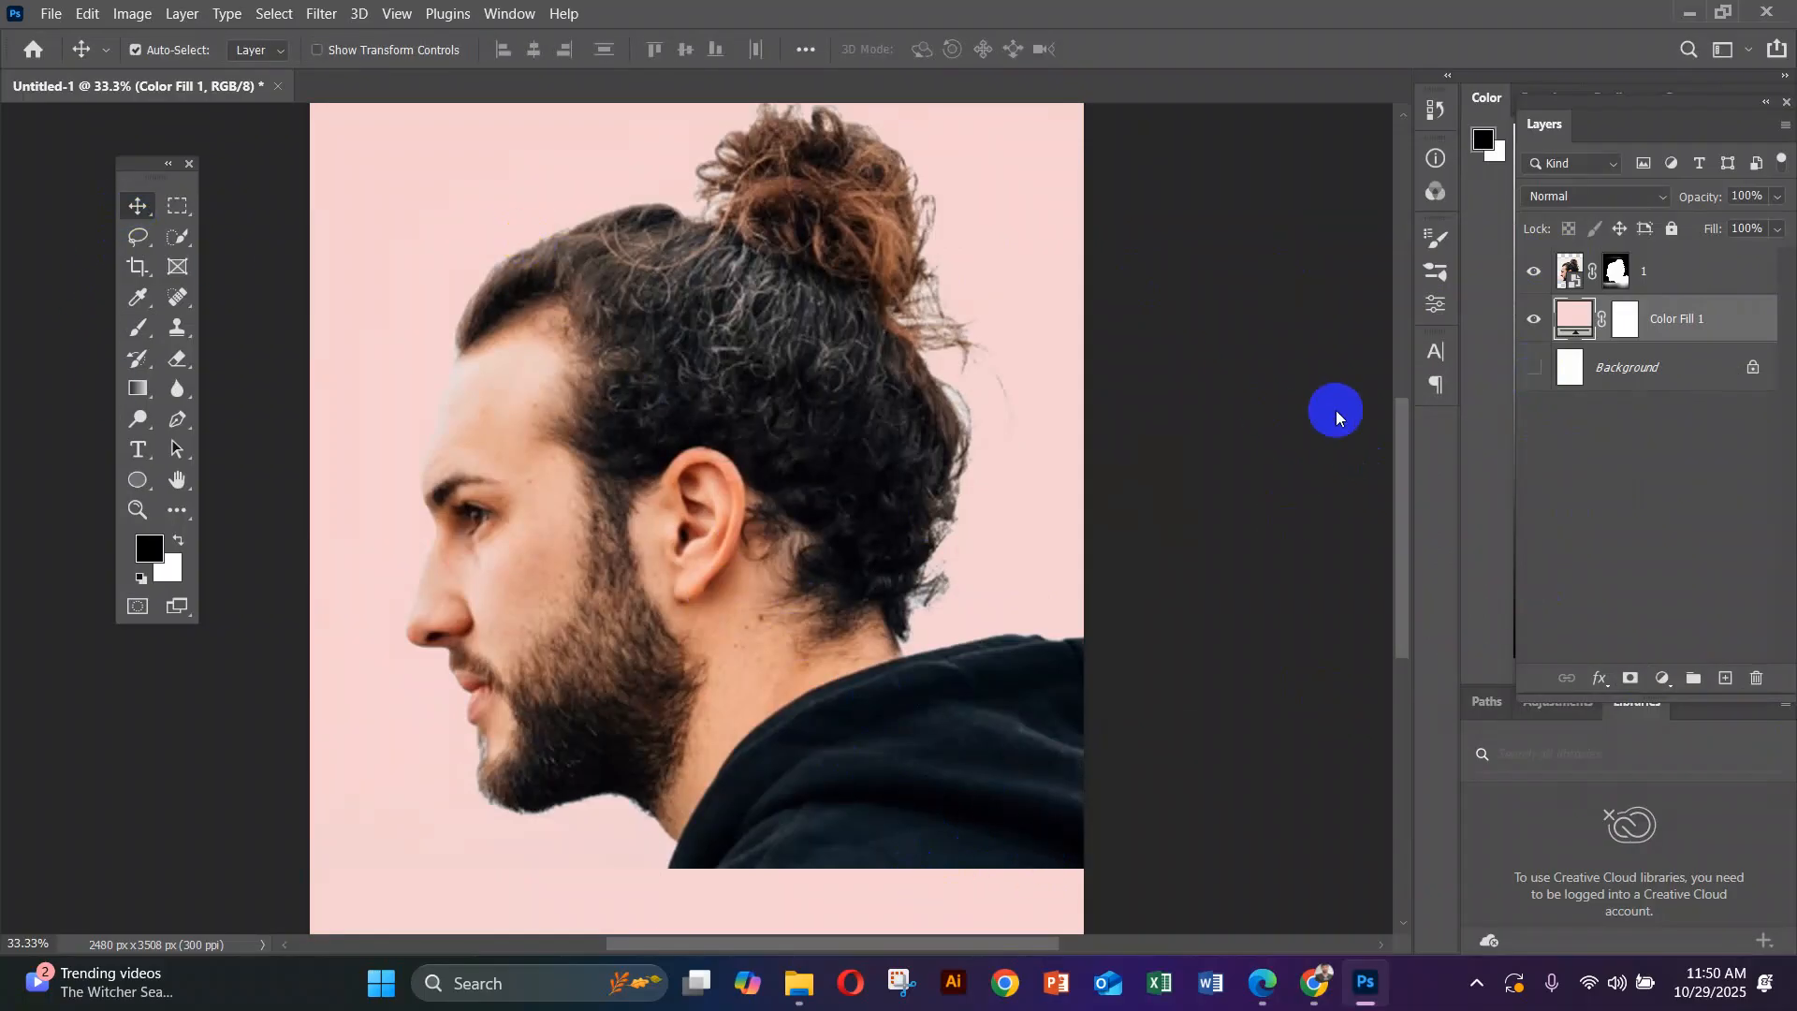
ctrl+click(1716, 342)
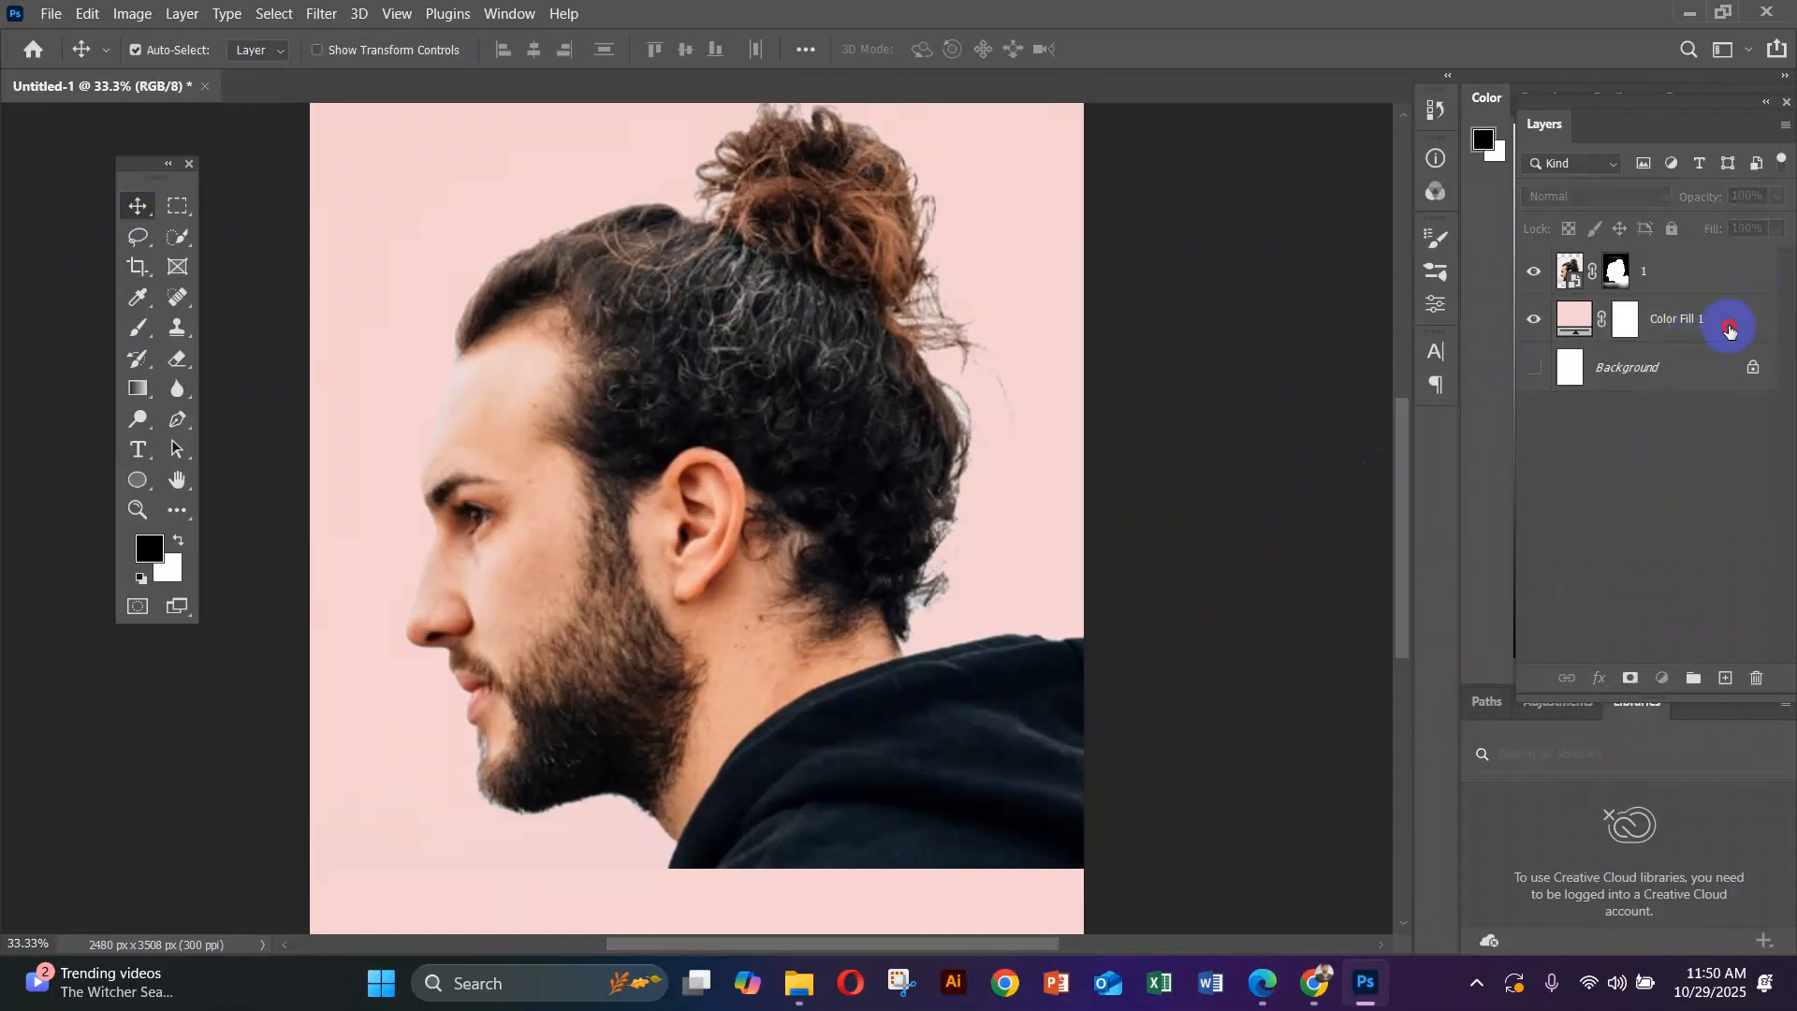
click(1732, 339)
click(1671, 230)
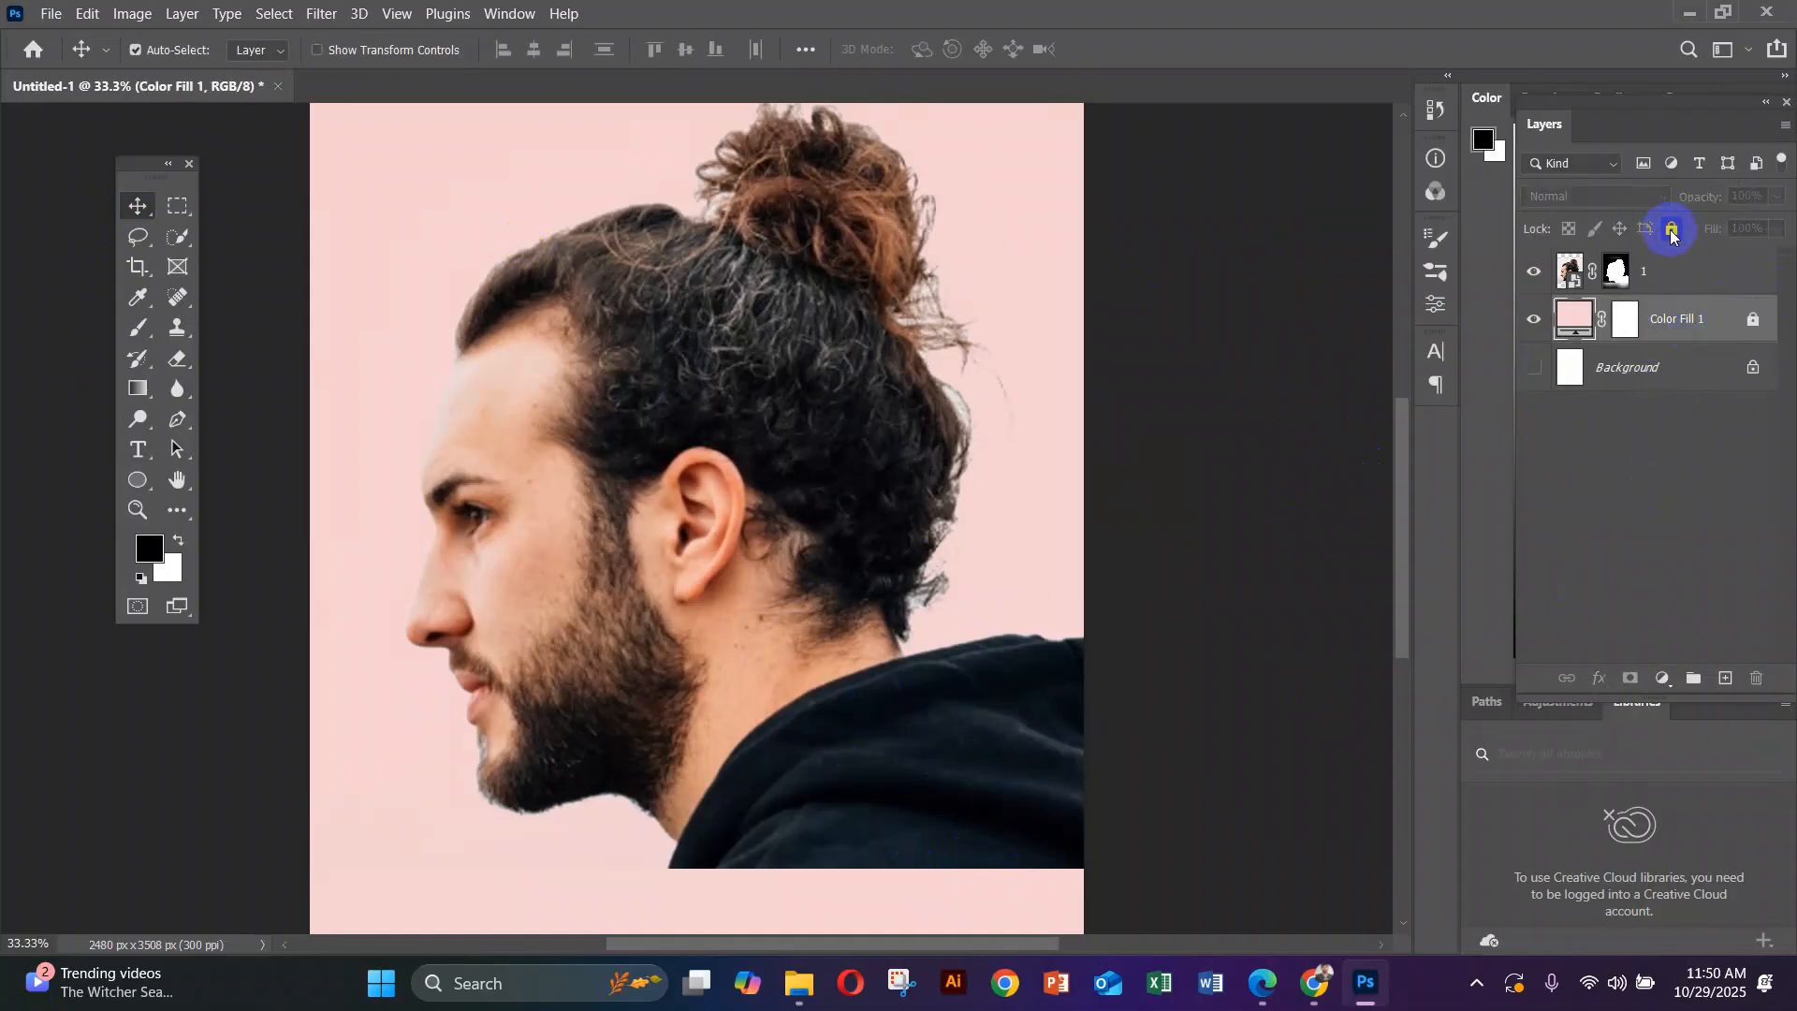
Move the portrait on layer 1 down until the shoulder meets the bottom edge of the page
click(1569, 323)
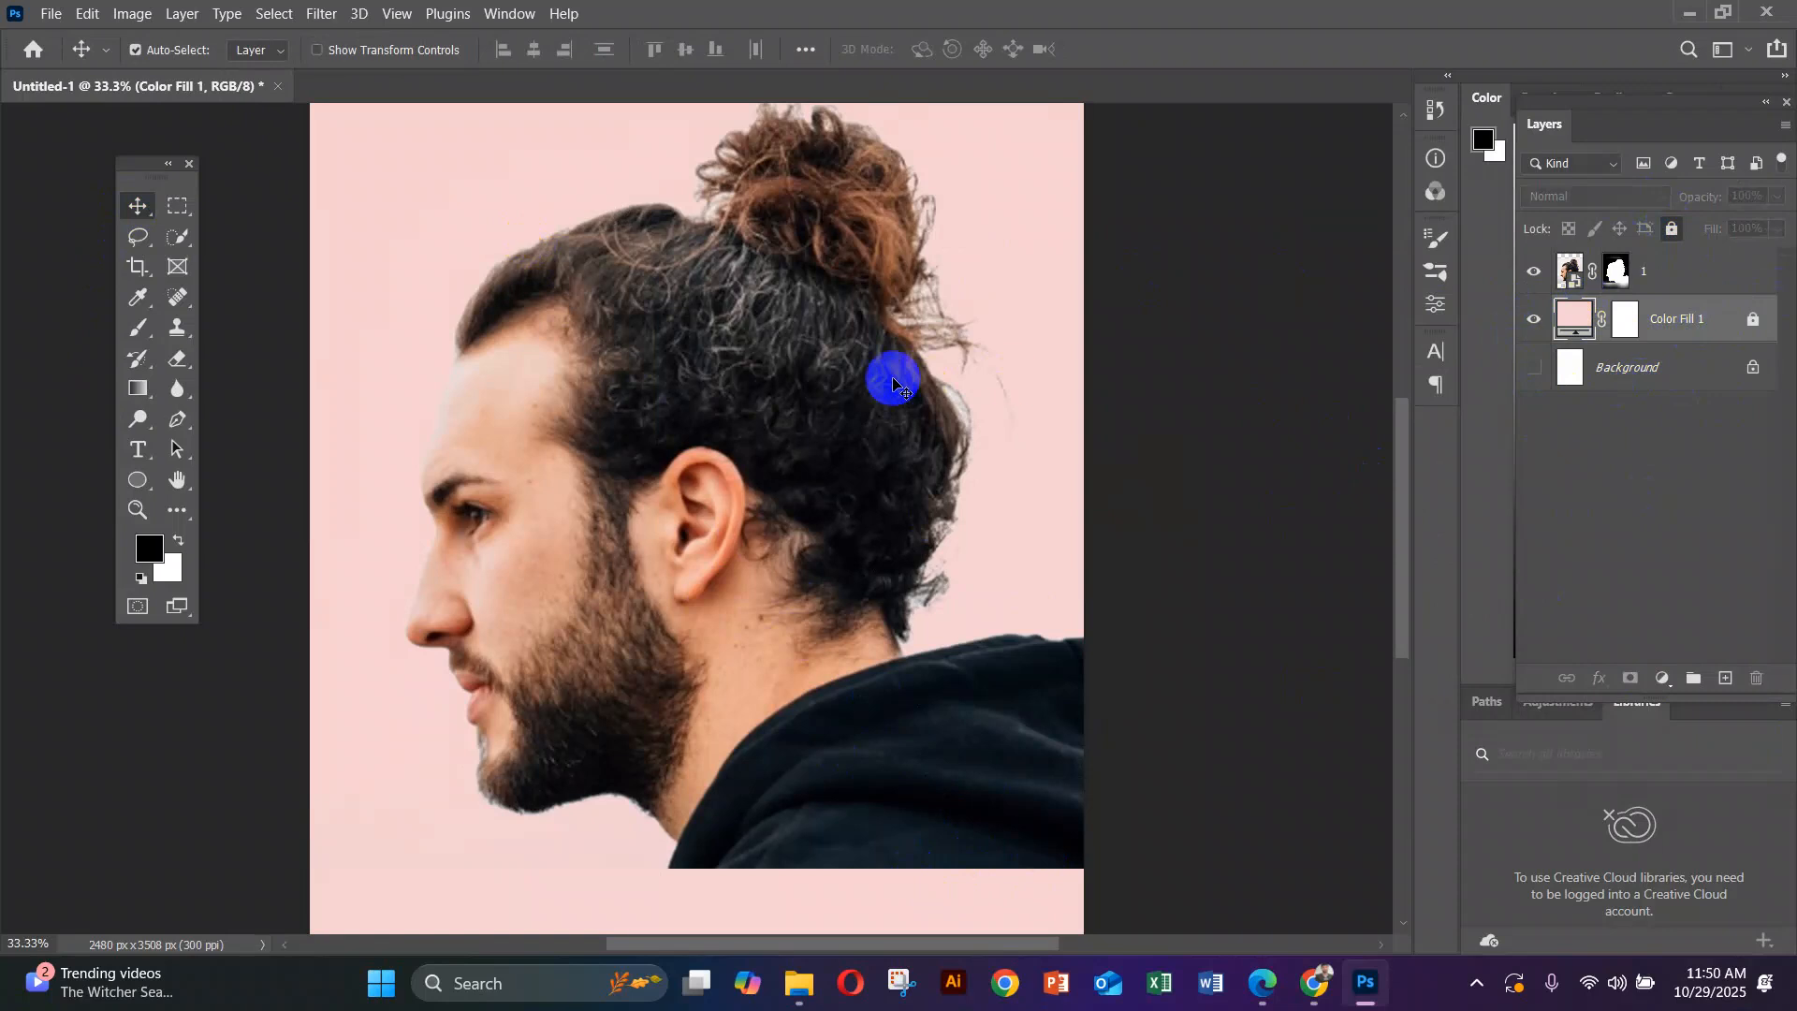
drag(356, 278, 936, 847)
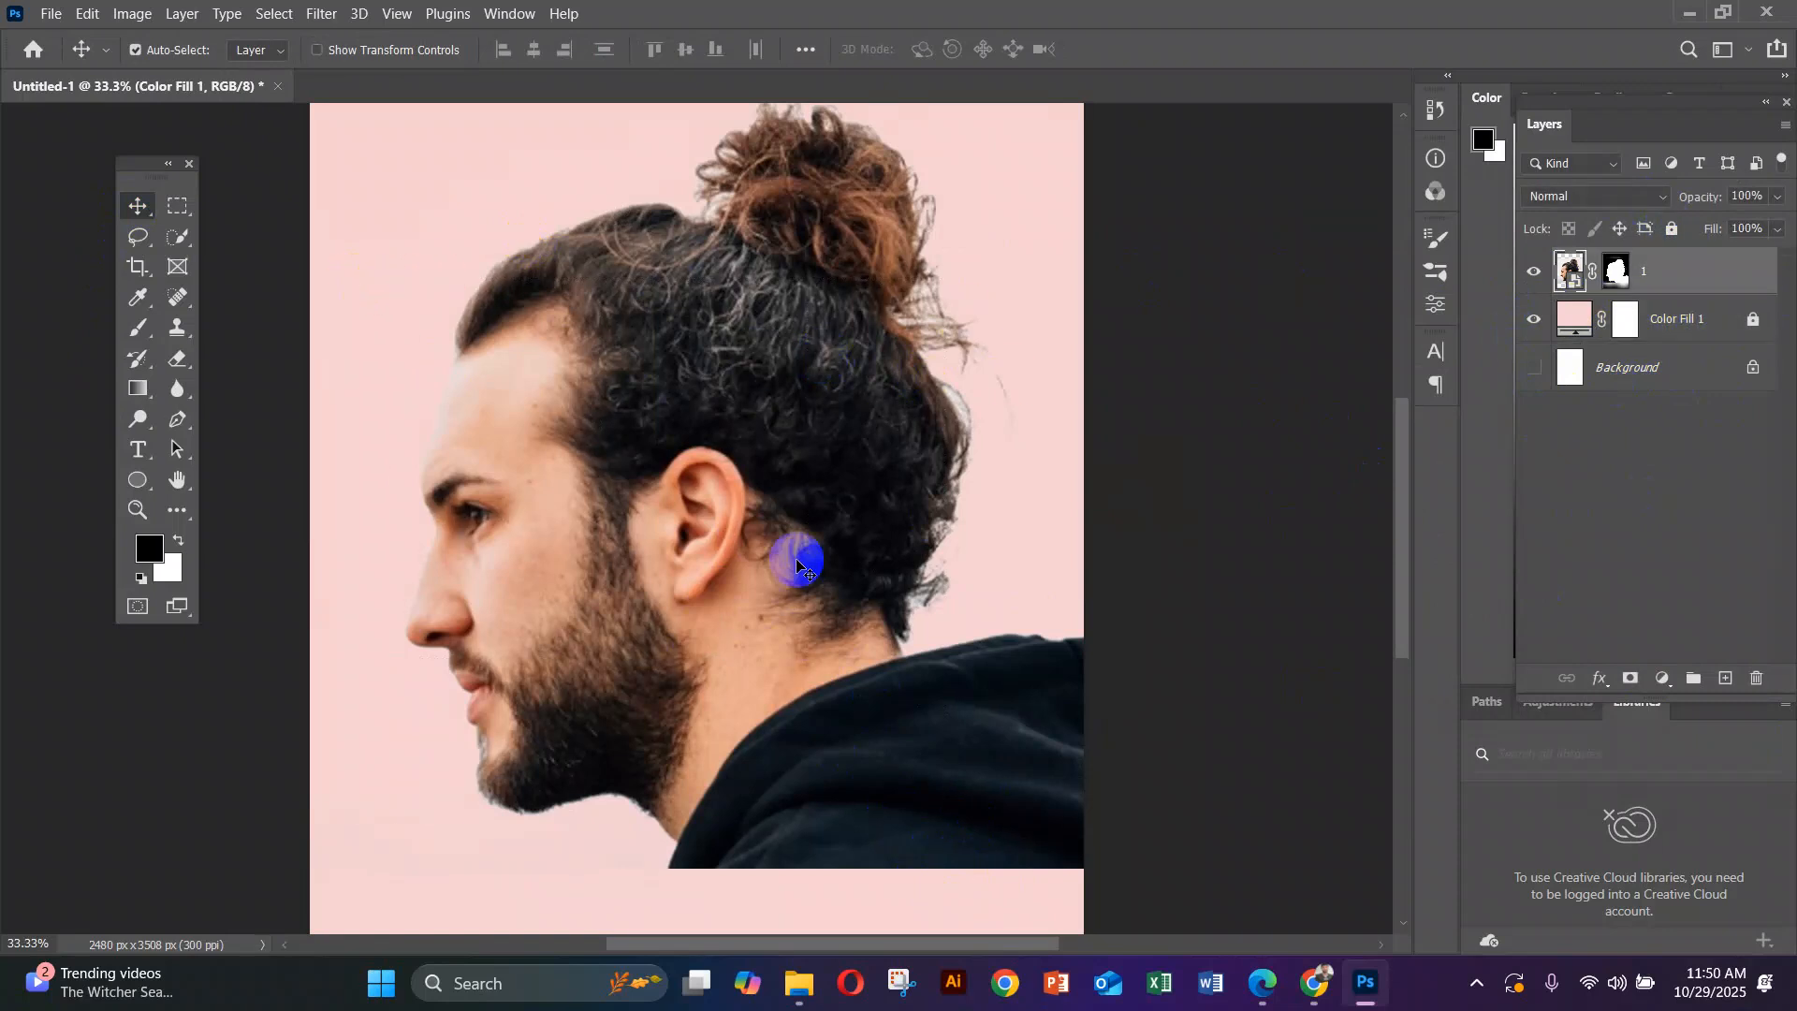
drag(770, 445, 824, 590)
scroll(802, 549, down, 3)
key(ctrl+minus)
key(ctrl+minus)
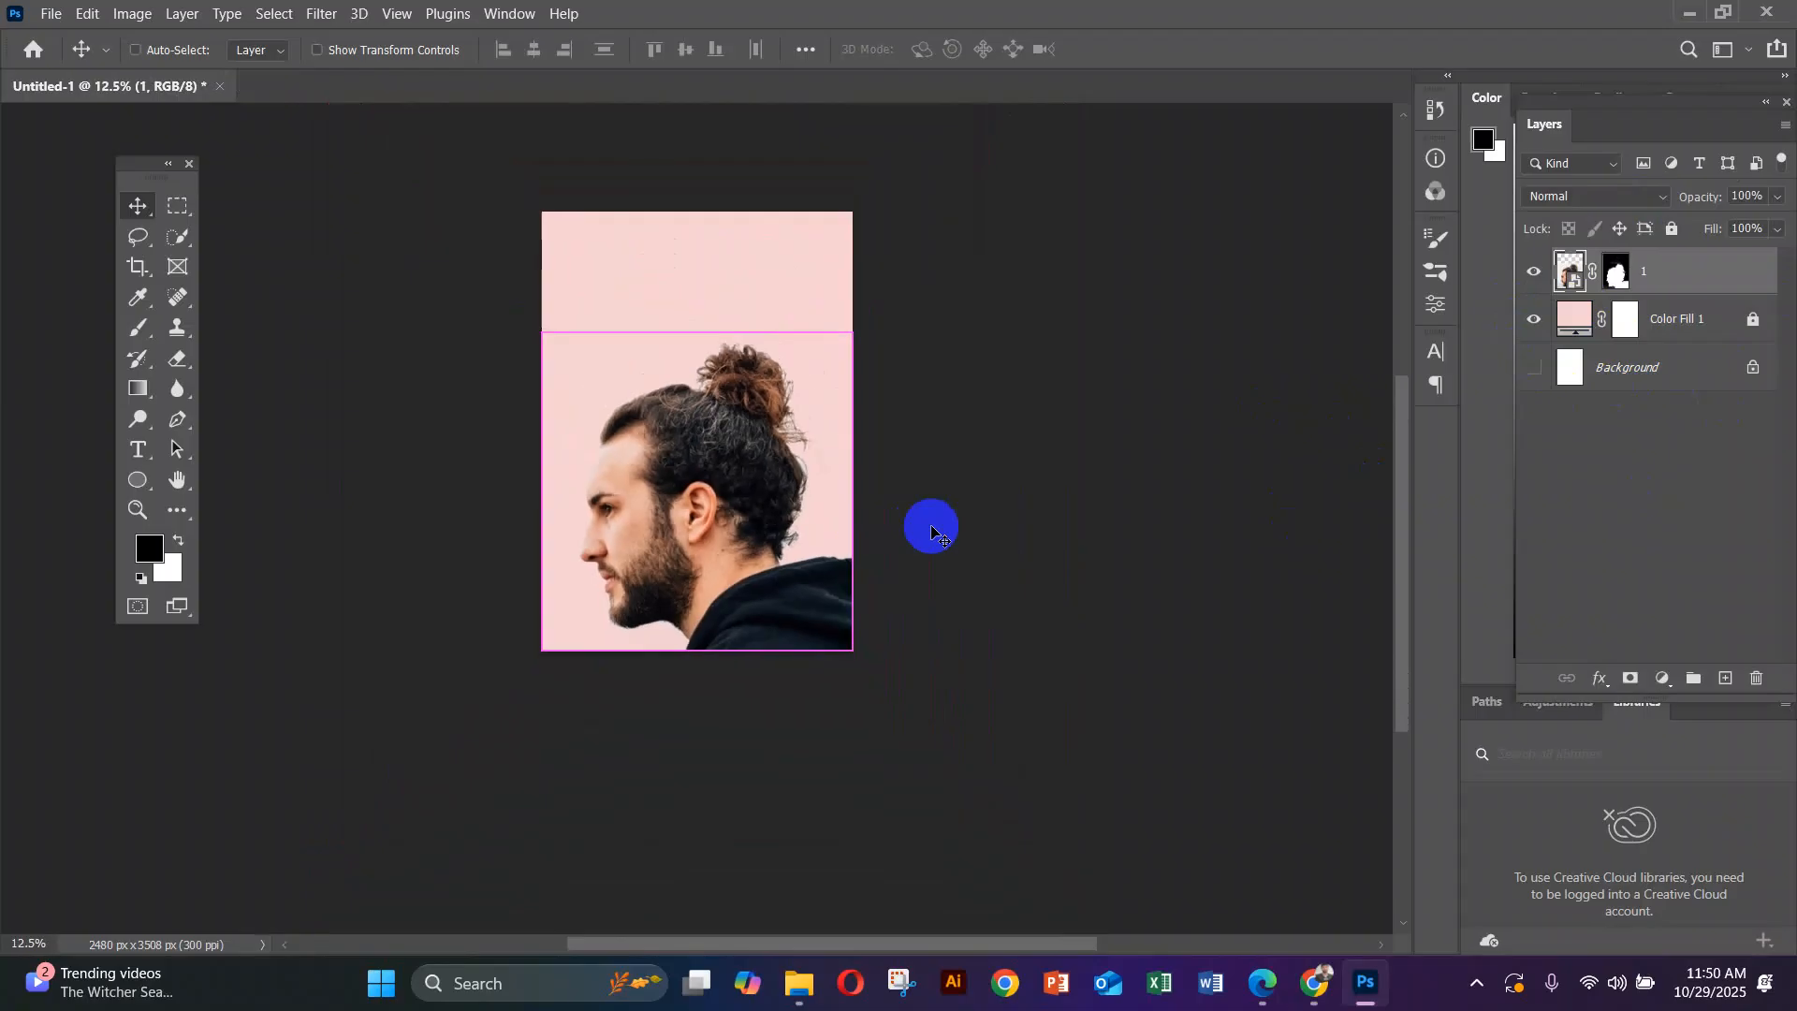
Scale the portrait up proportionally from its lower-right corner so its frame extends past the page's left edge
key(ctrl+t)
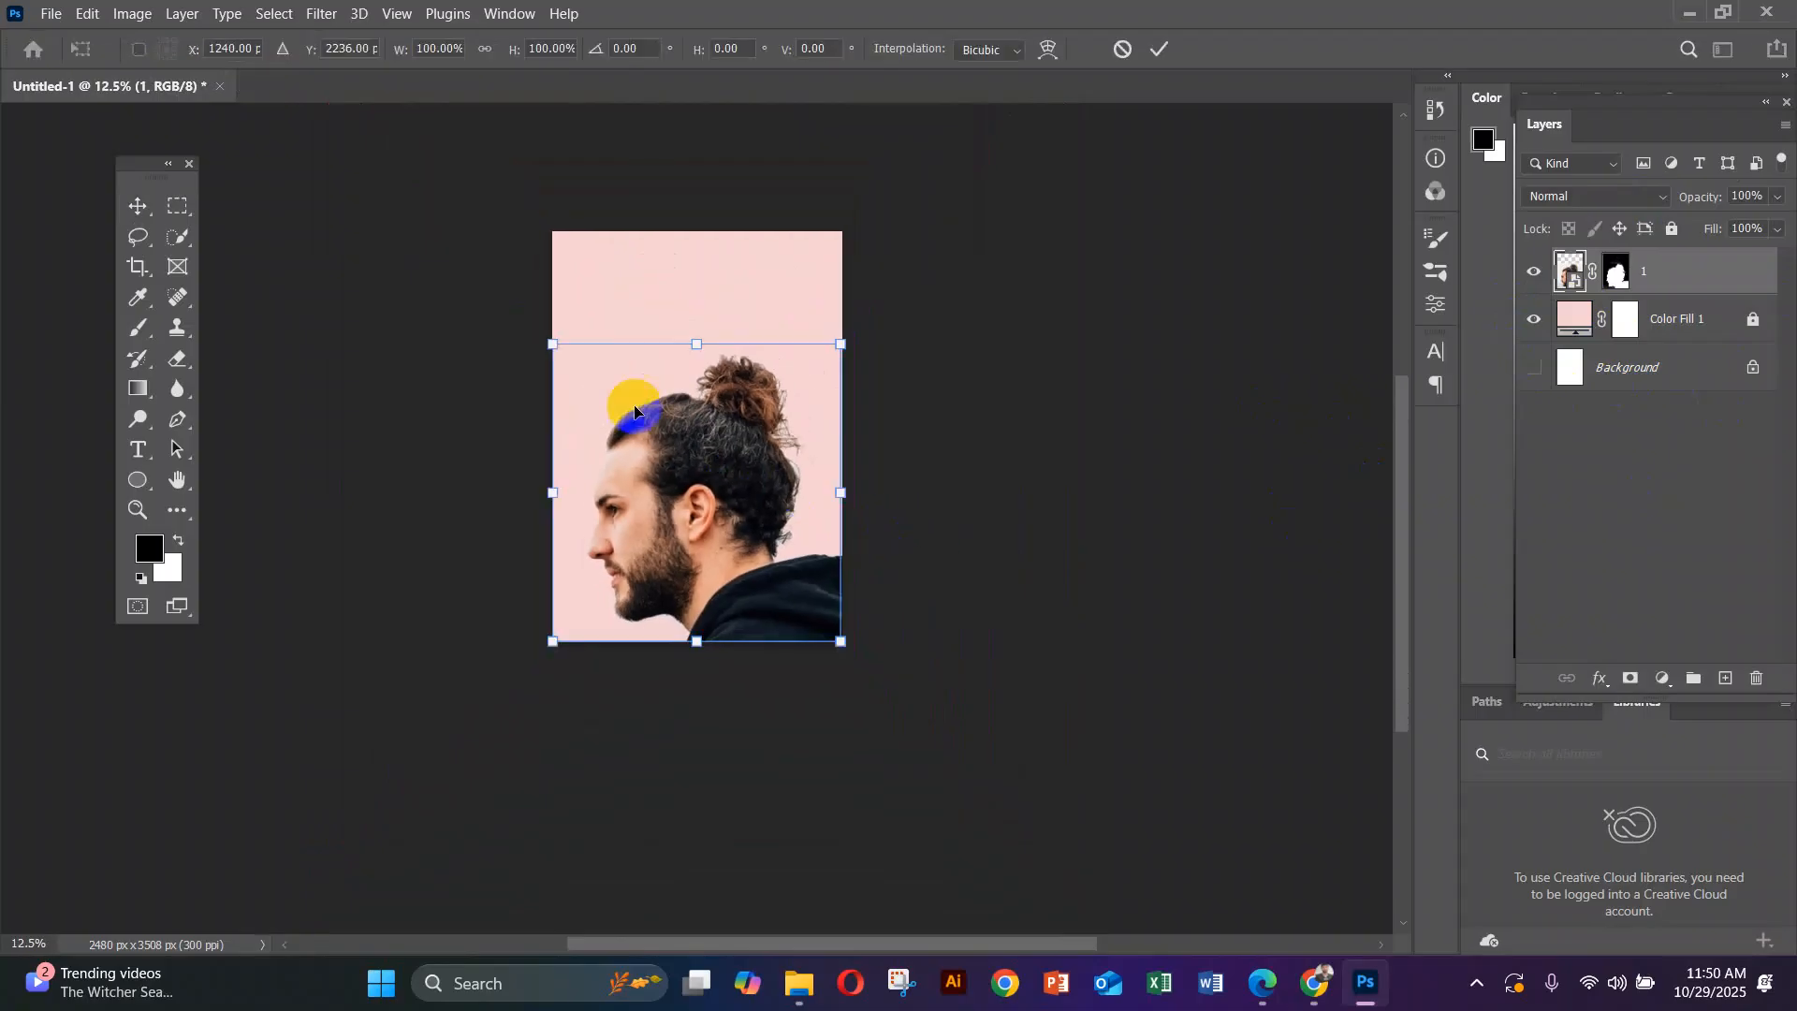
drag(550, 343, 509, 315)
key(Return)
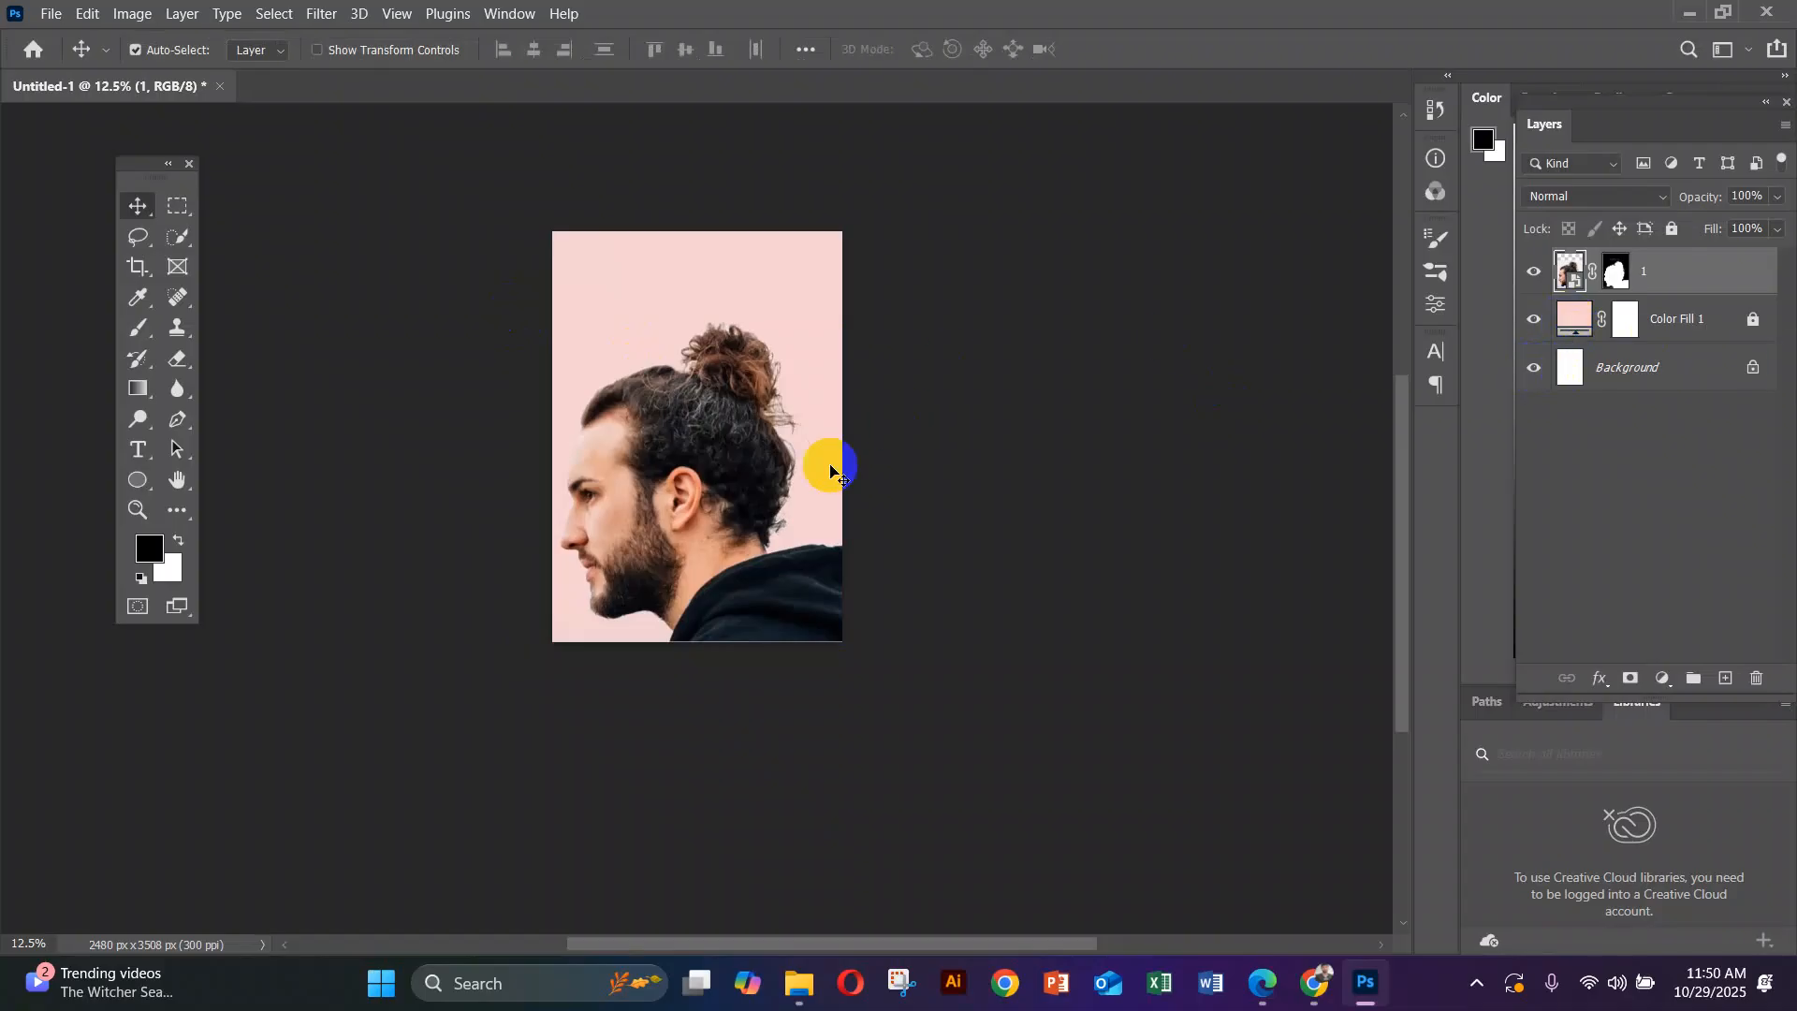
ctrl+click(714, 453)
ctrl+click(714, 453)
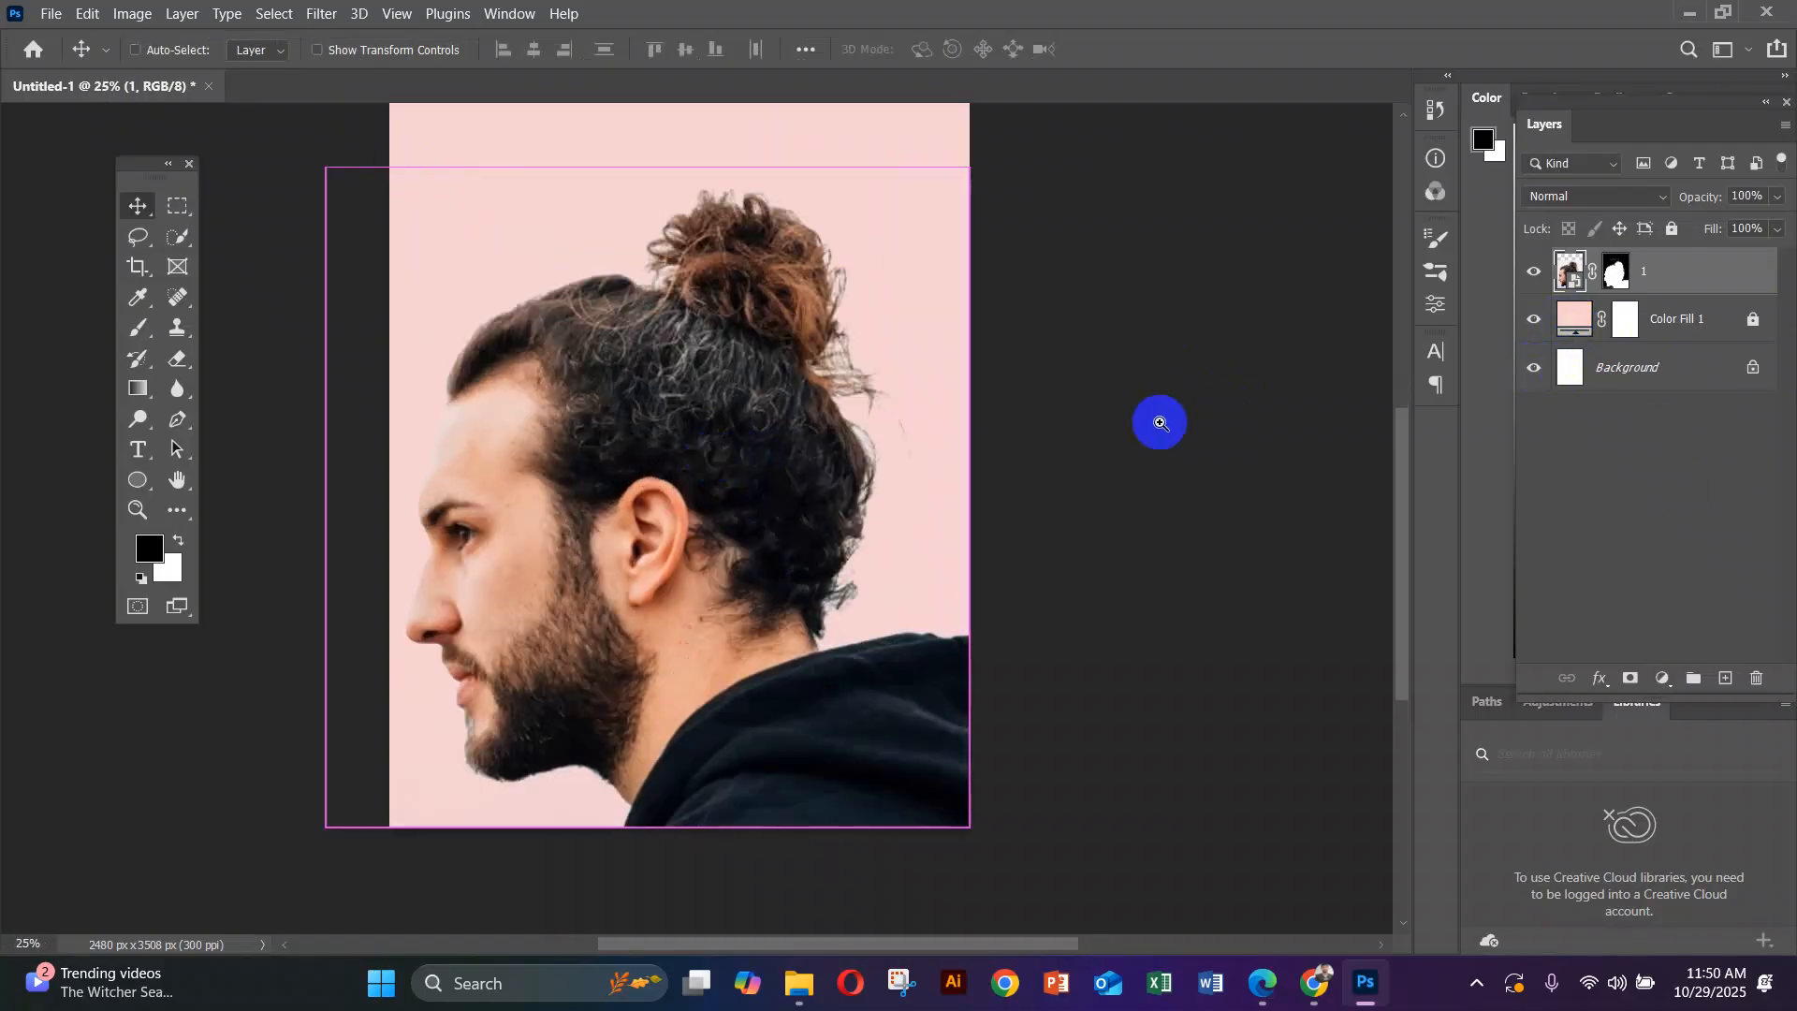
Switch to Job Sheet 25.pdf in Edge, examine the sample collage image on page 1, and return to Photoshop
key(alt+Tab)
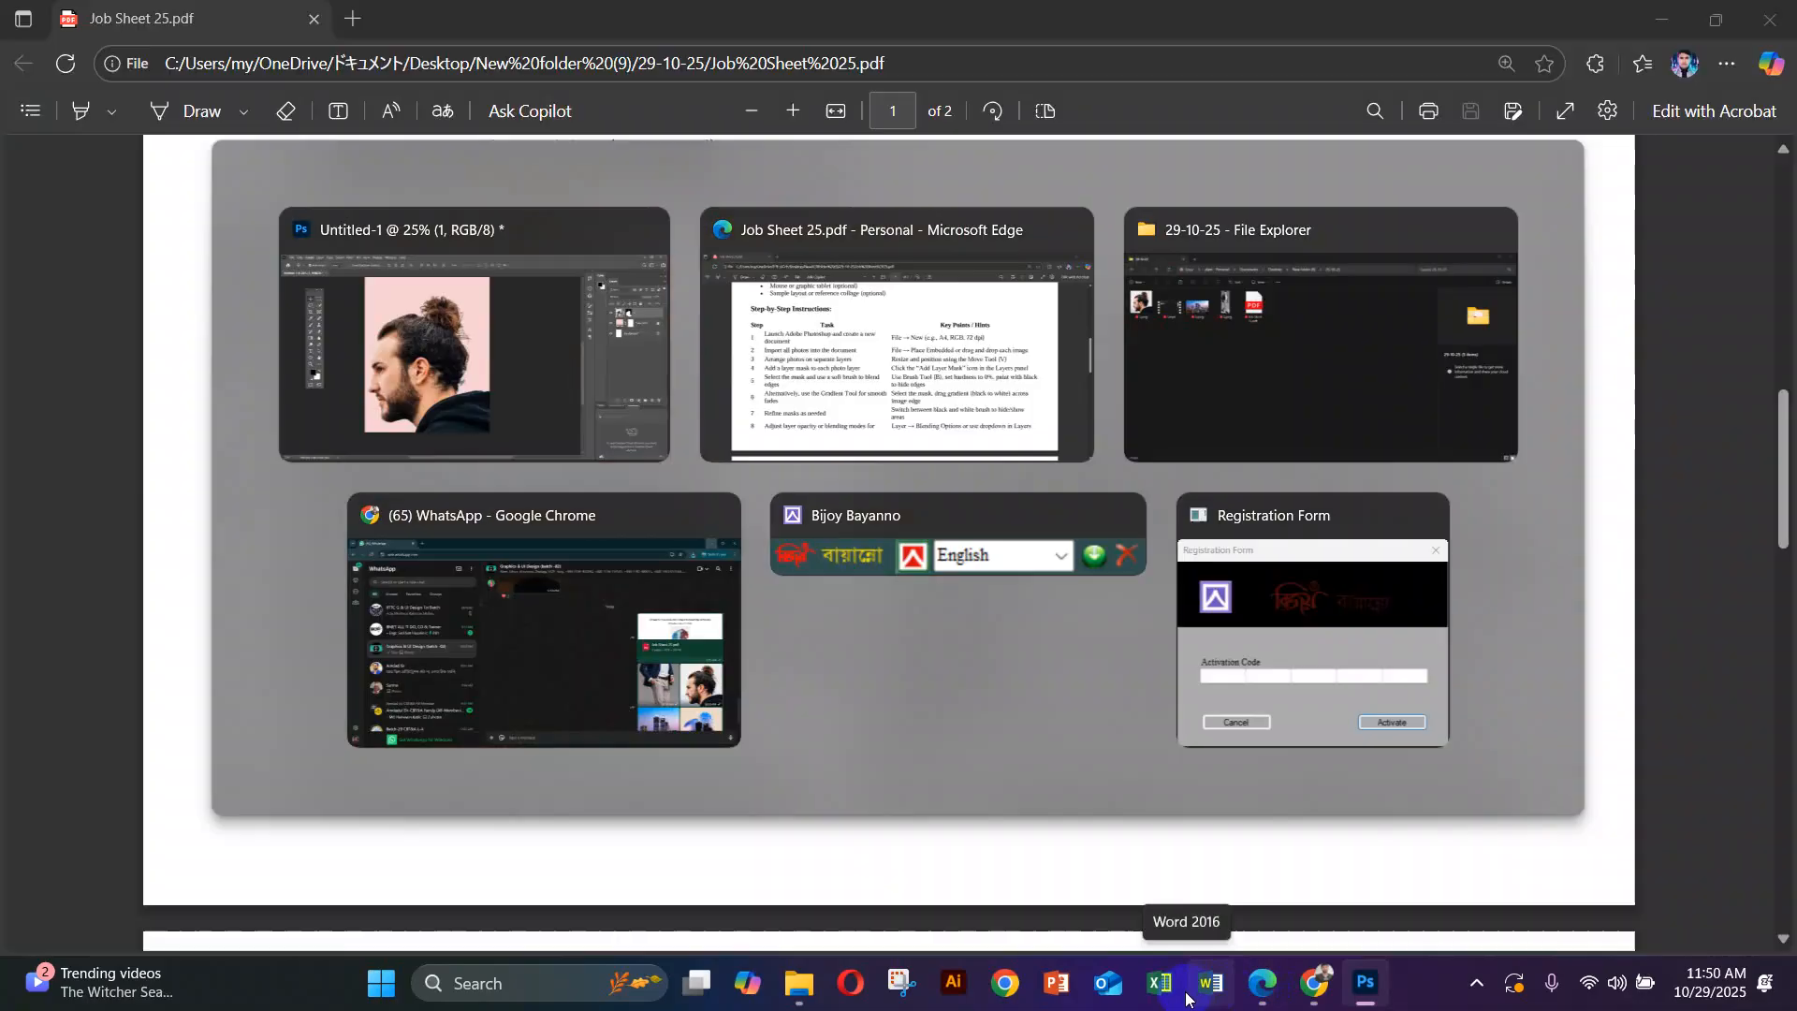
scroll(930, 617, up, 10)
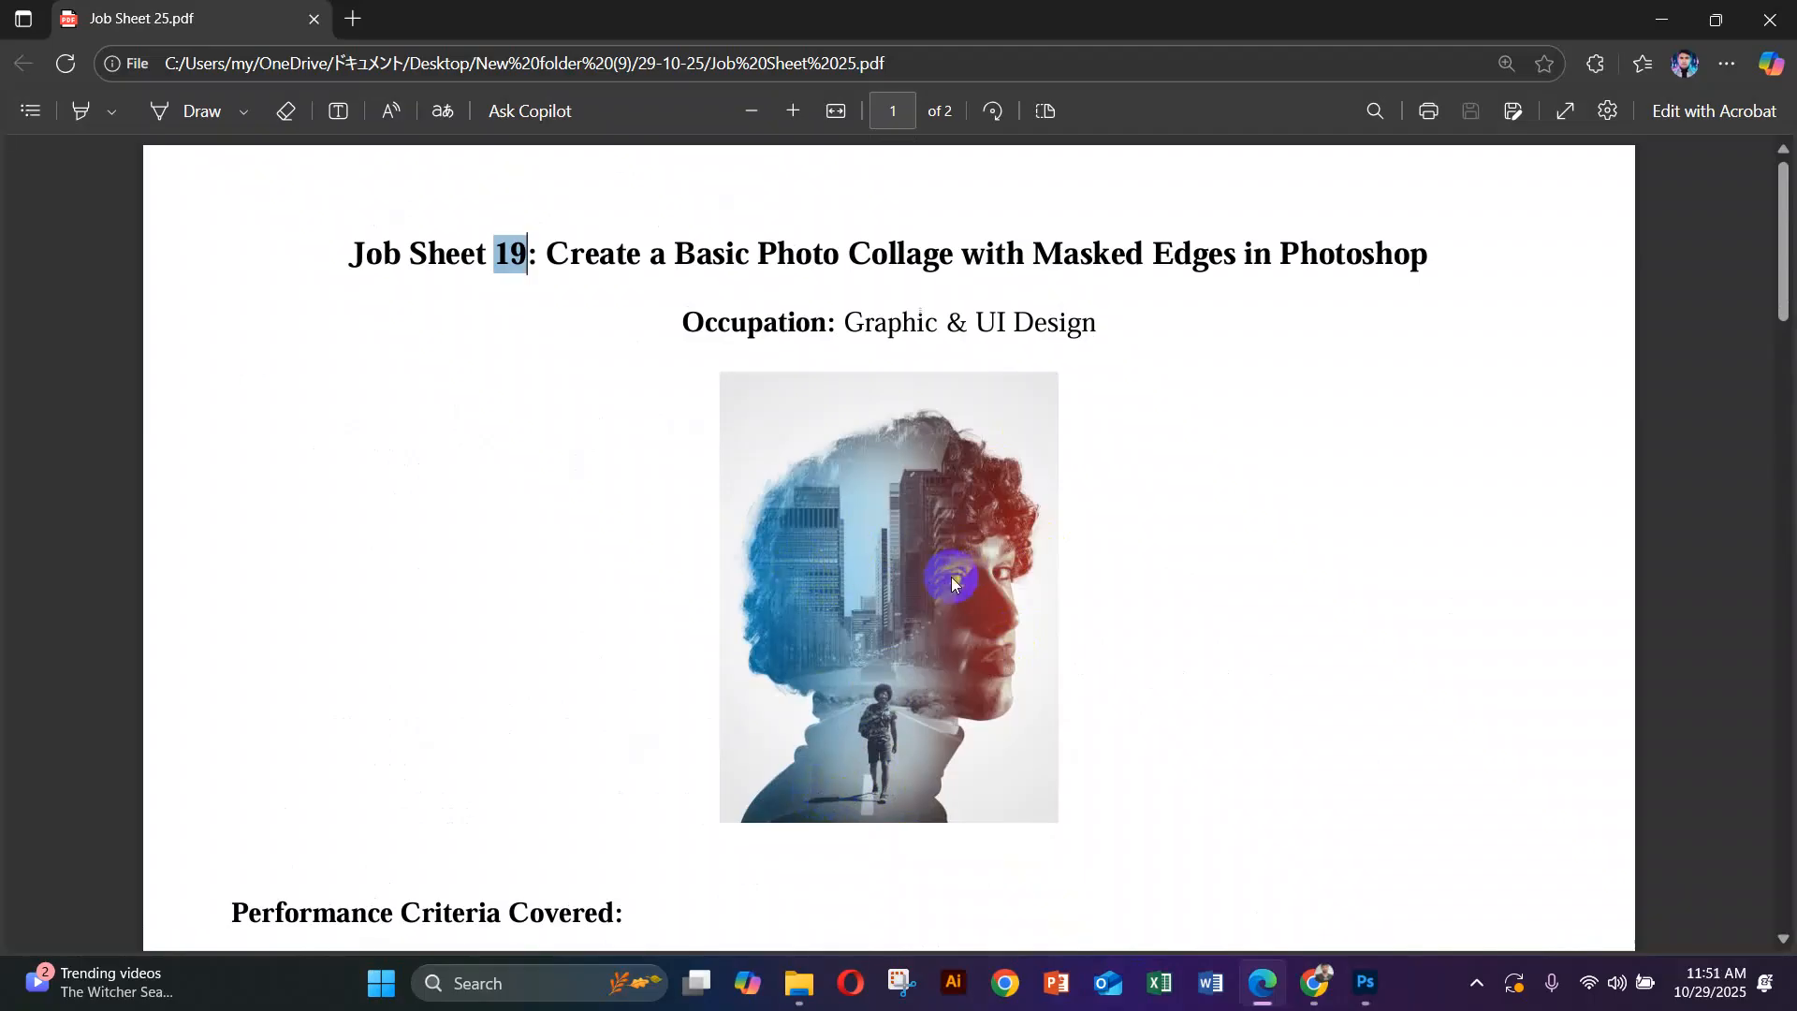
key(alt+Tab)
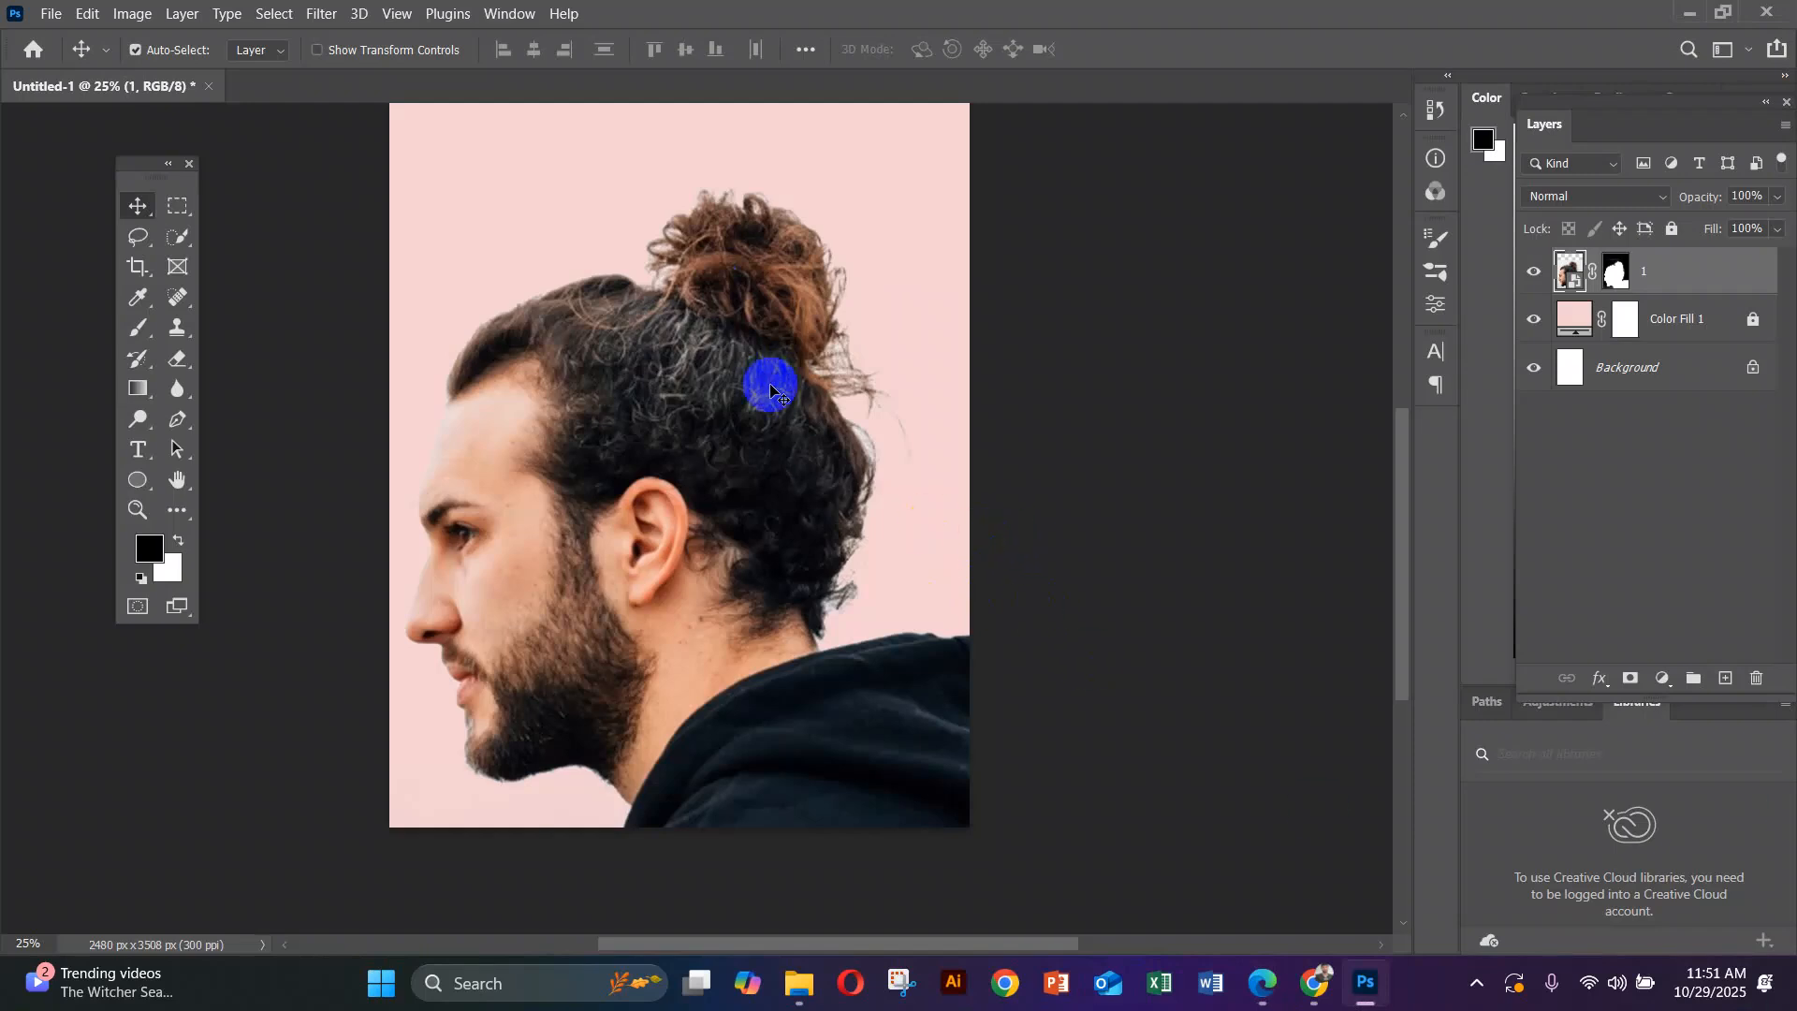
Place the cityscape 2.jpeg as an embedded image above the portrait and clip it to layer 1
click(49, 17)
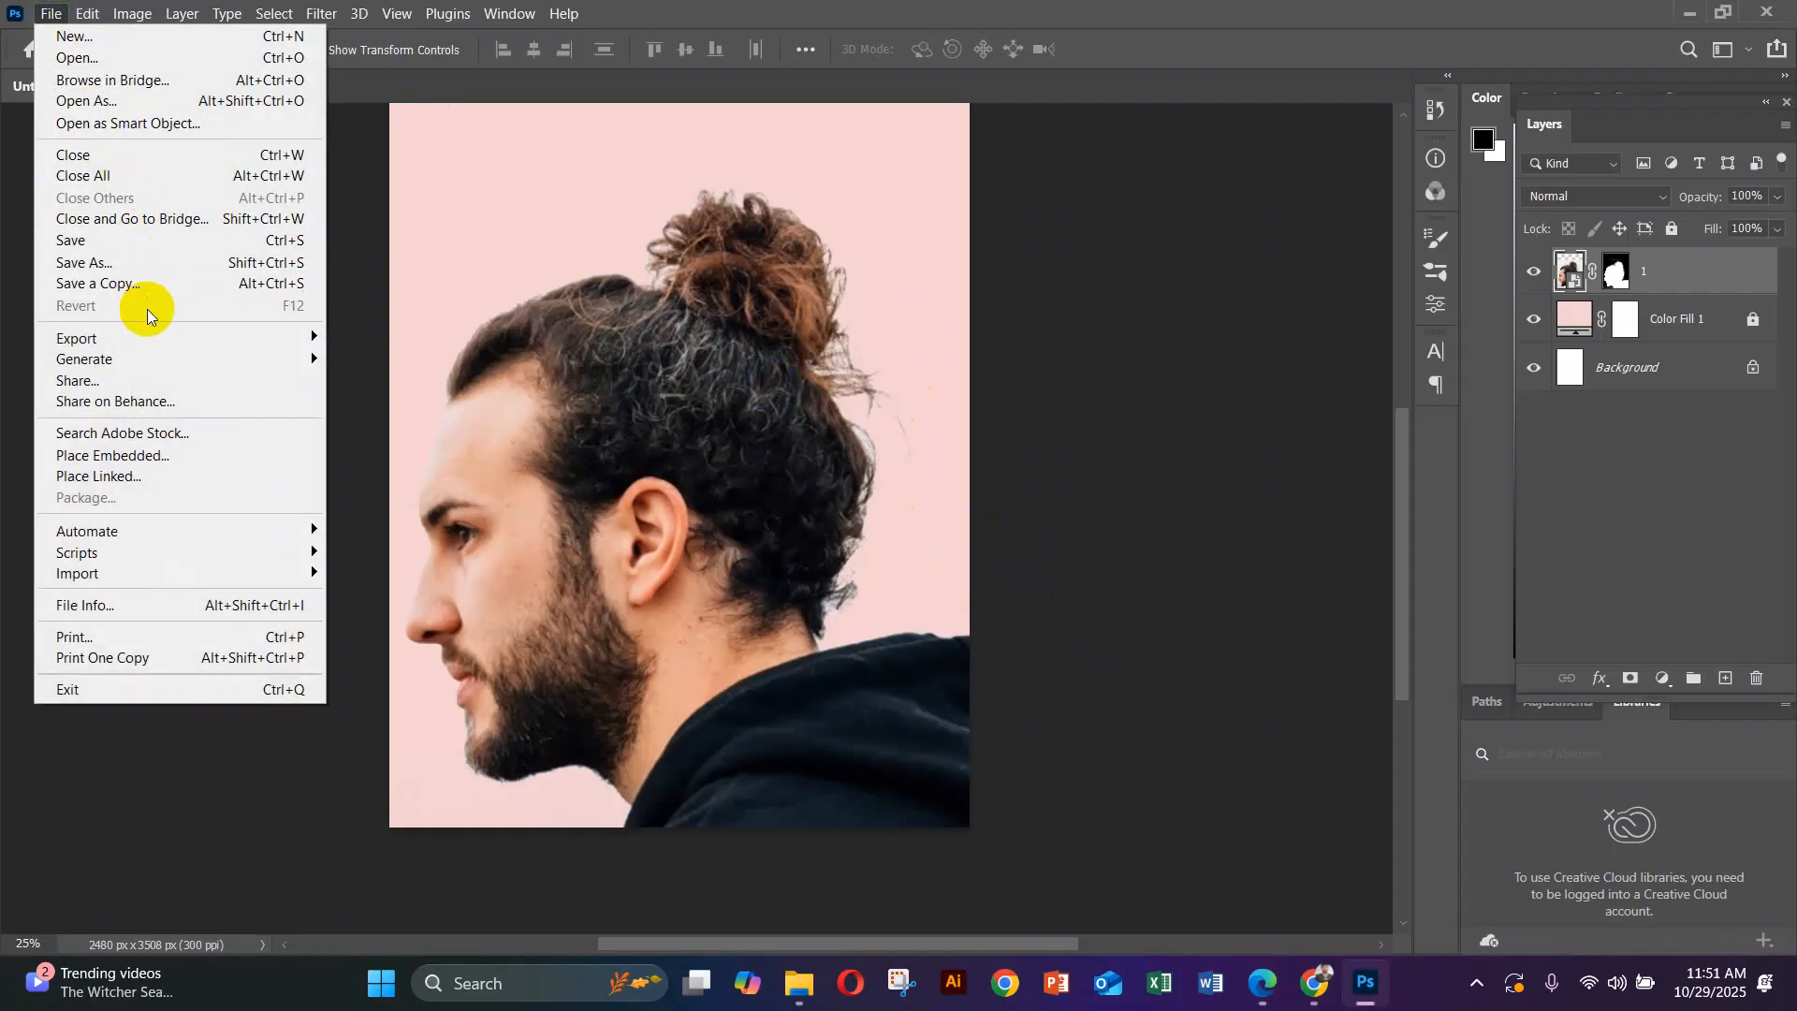
click(138, 461)
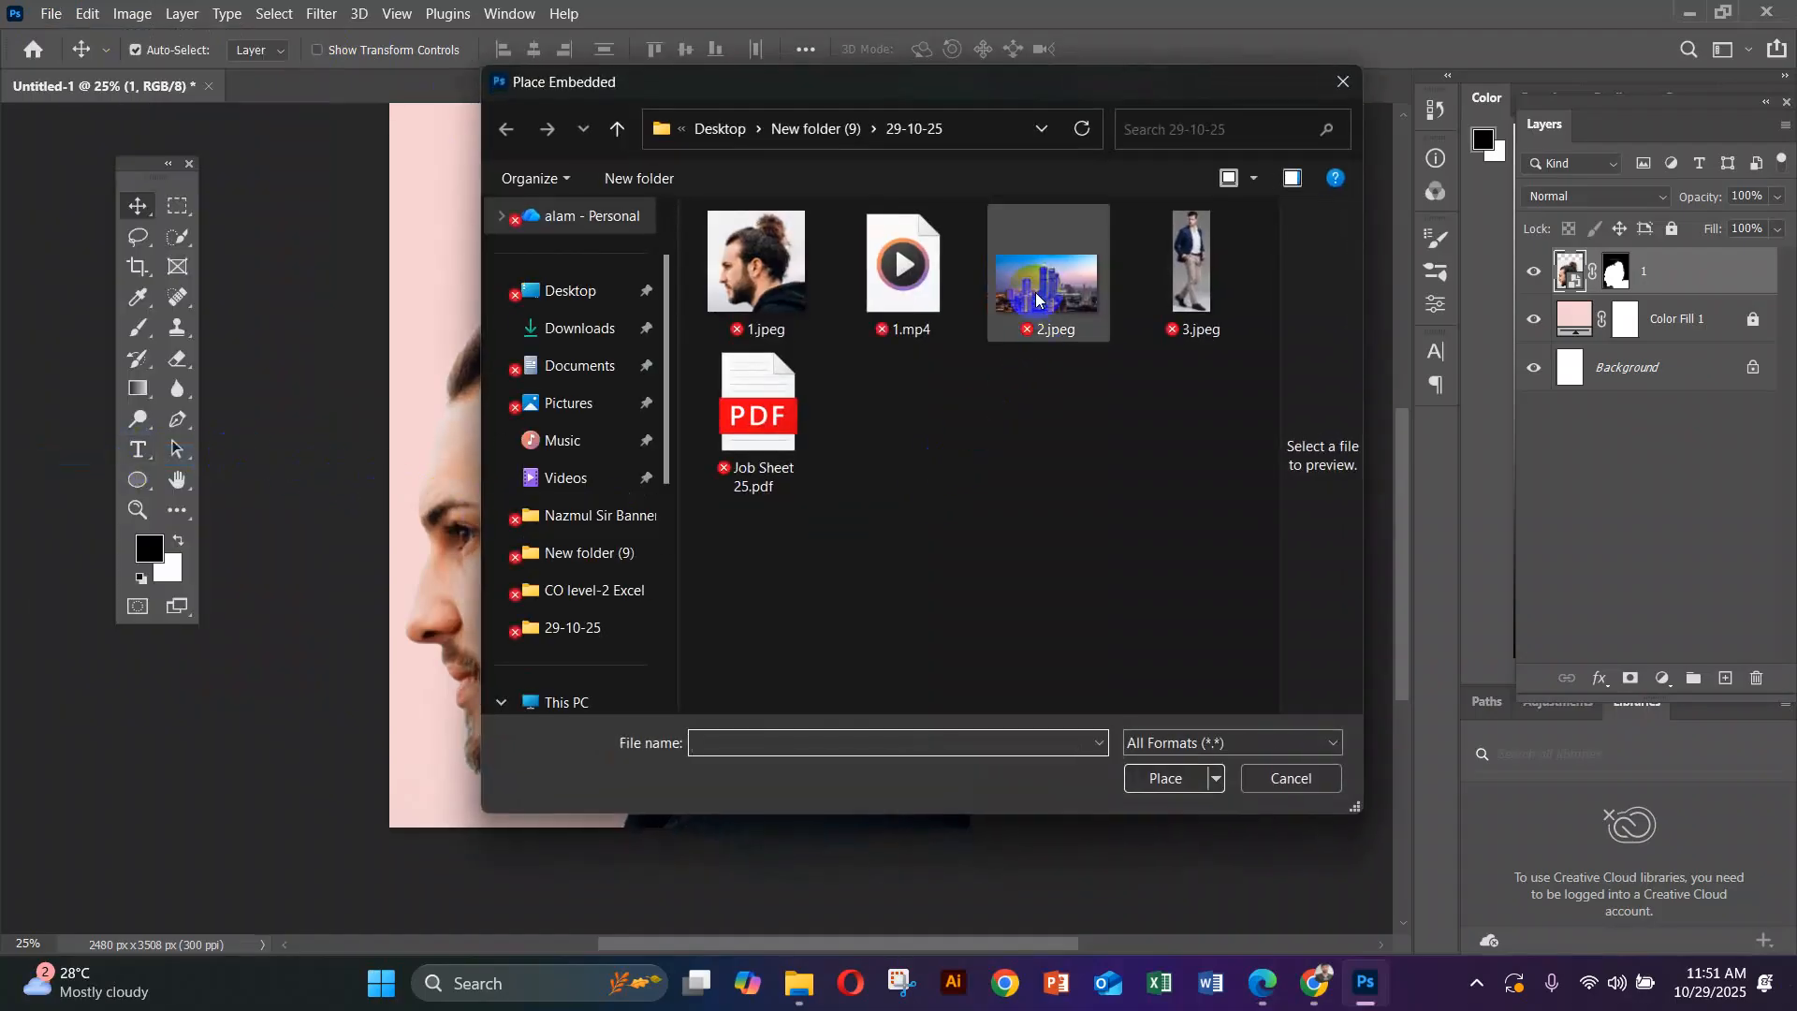
double_click(1038, 296)
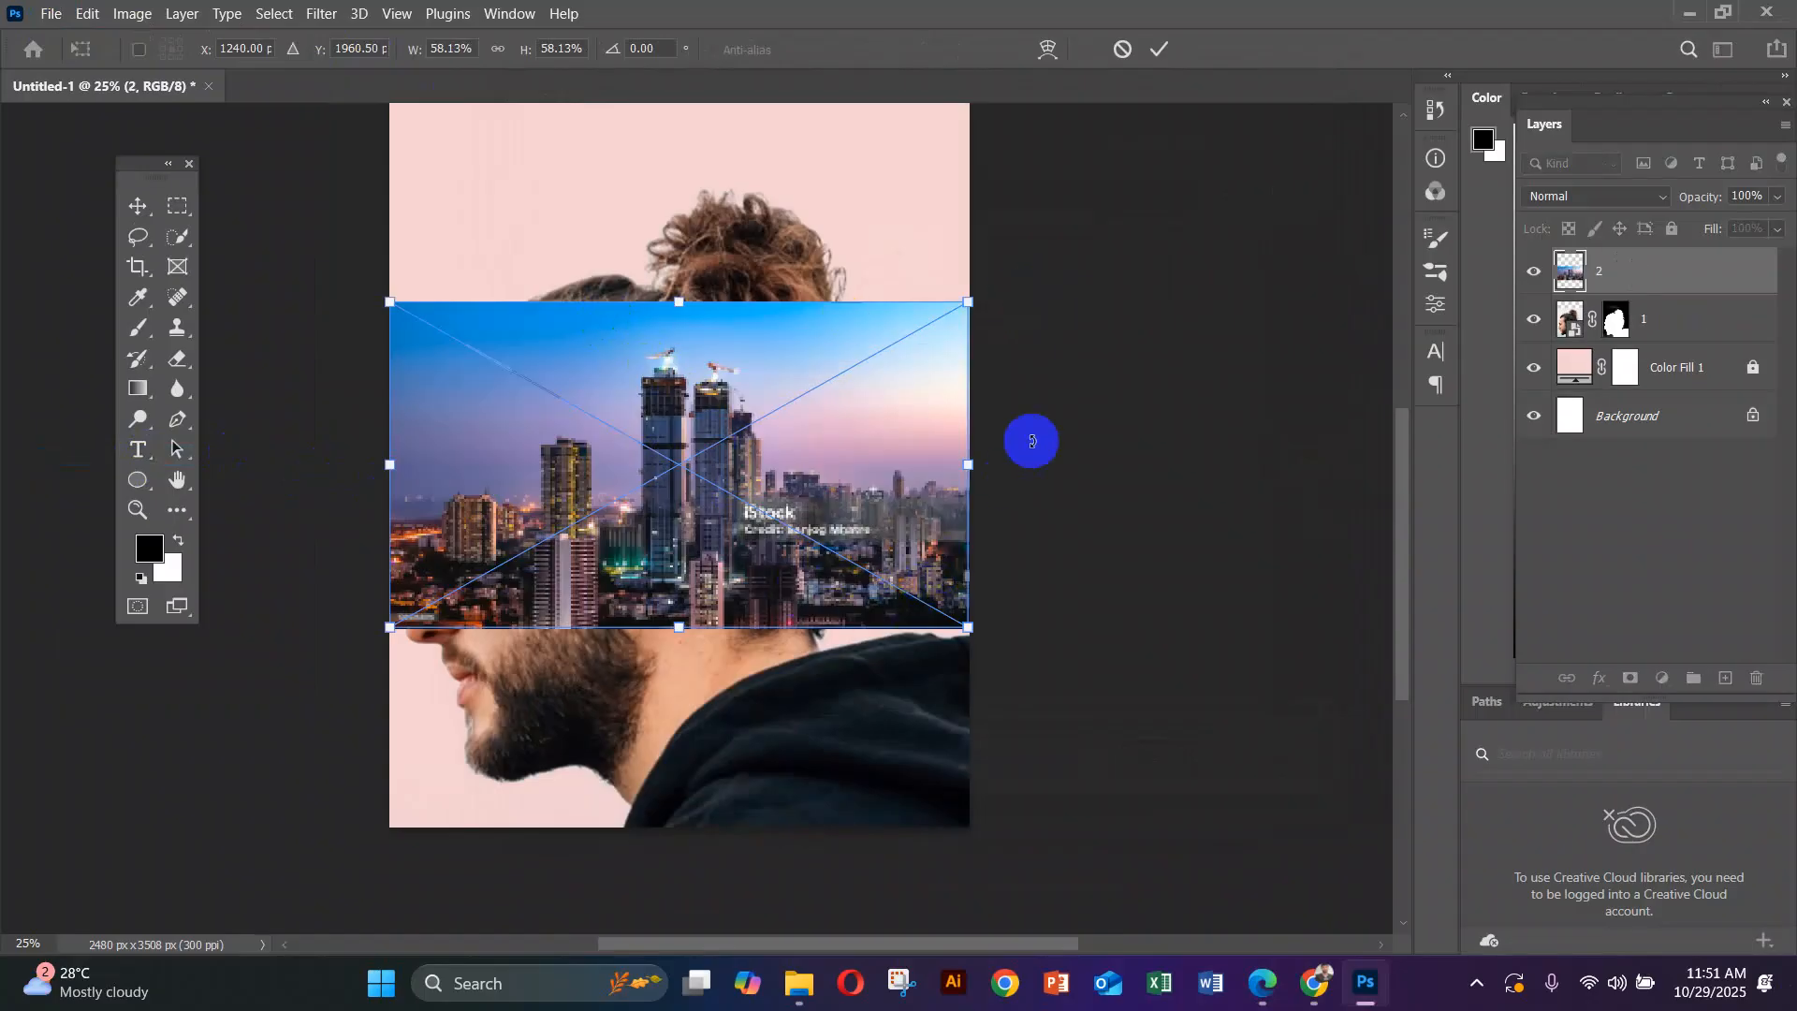
key(Return)
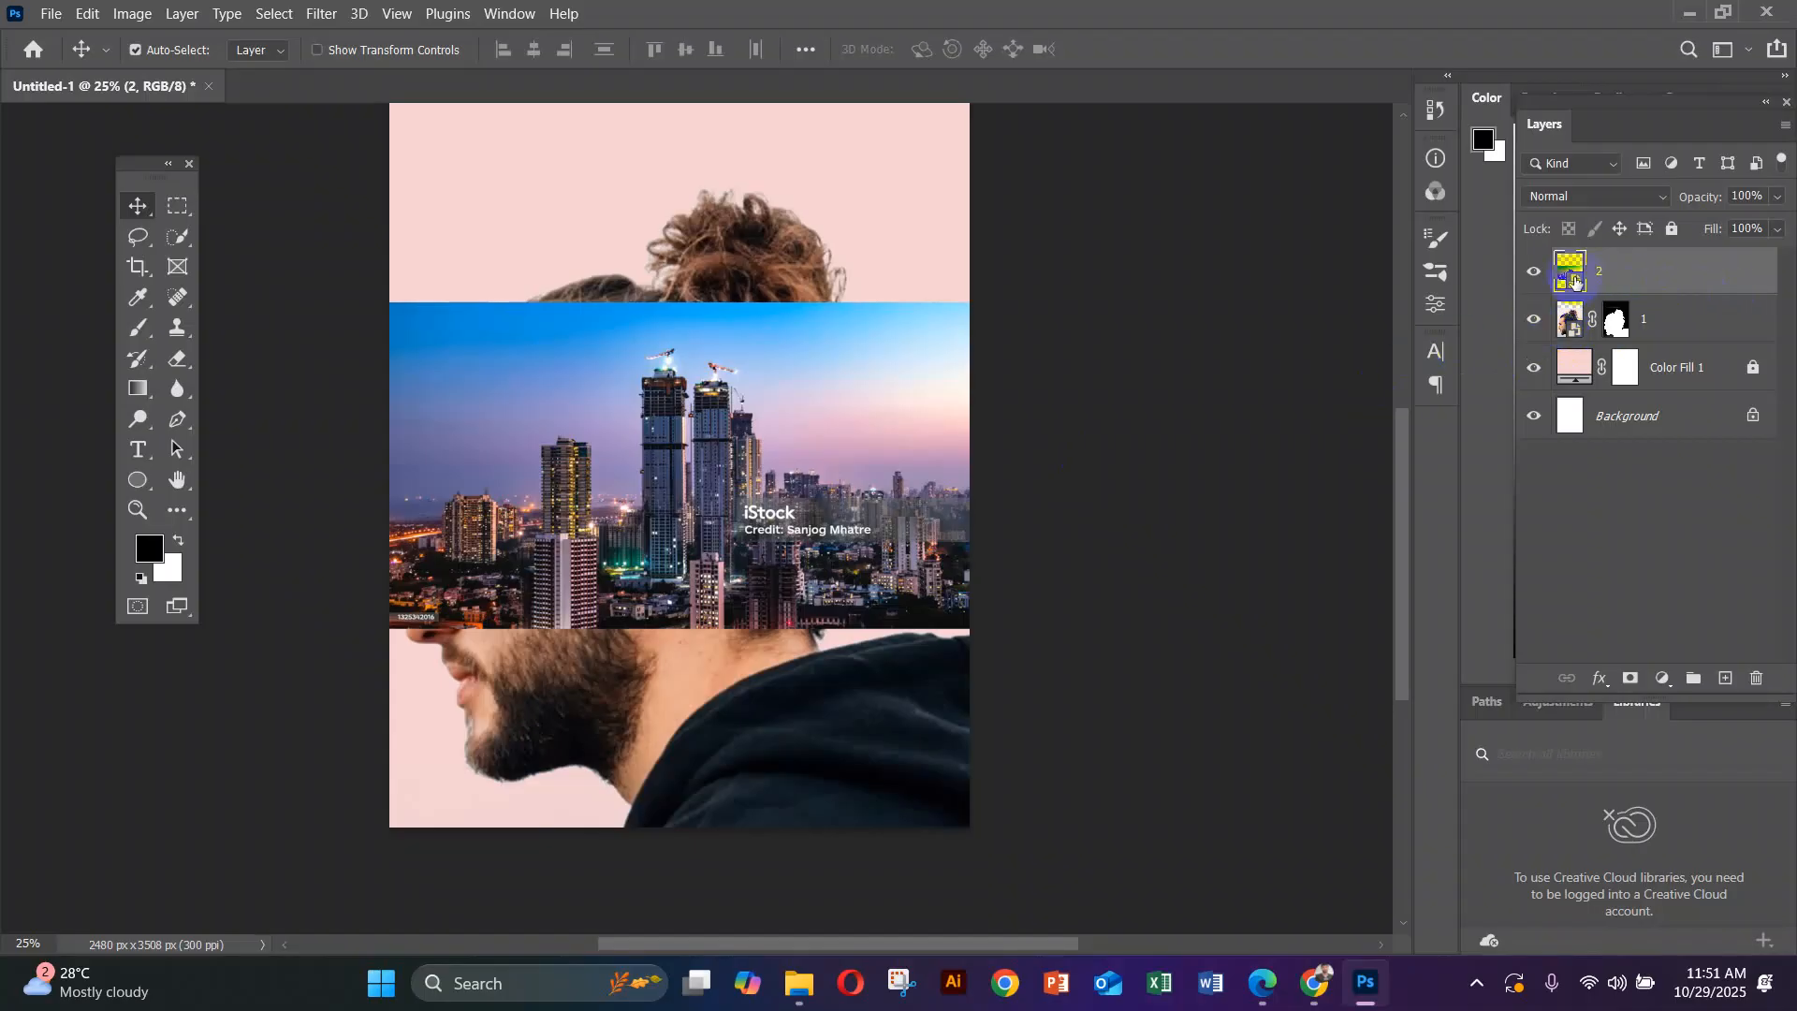
right_click(1665, 271)
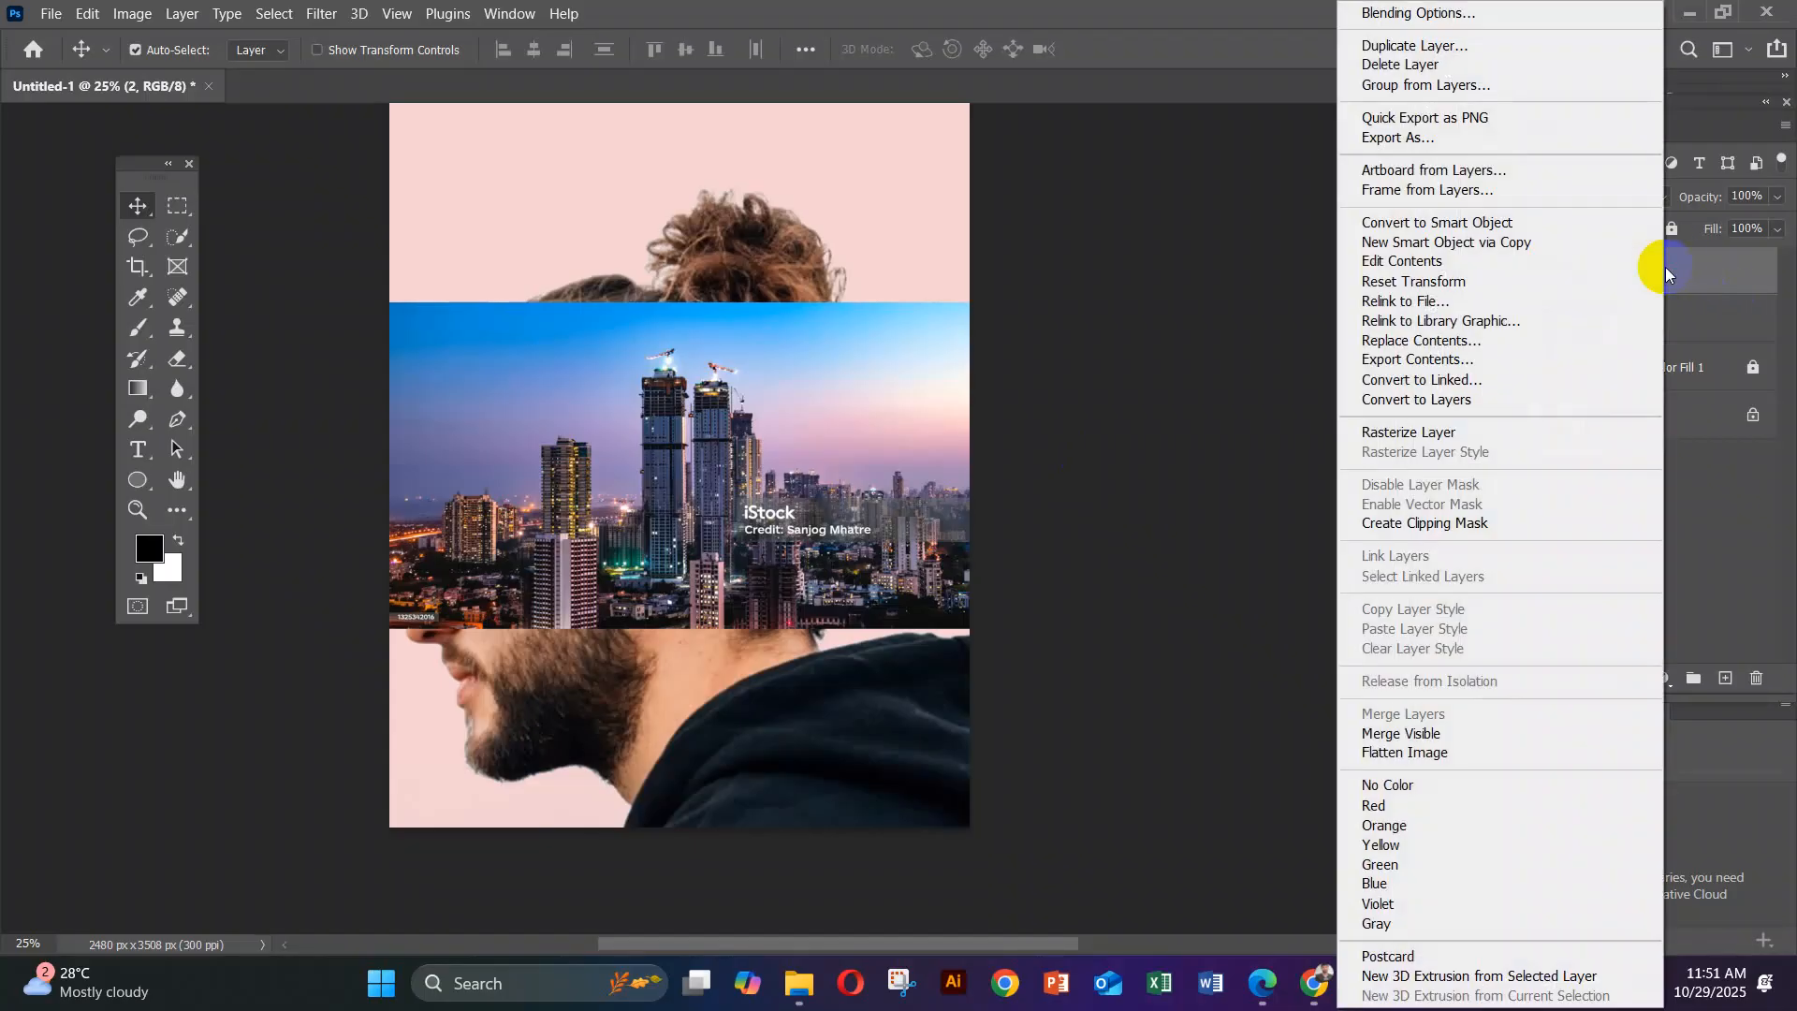
click(1465, 524)
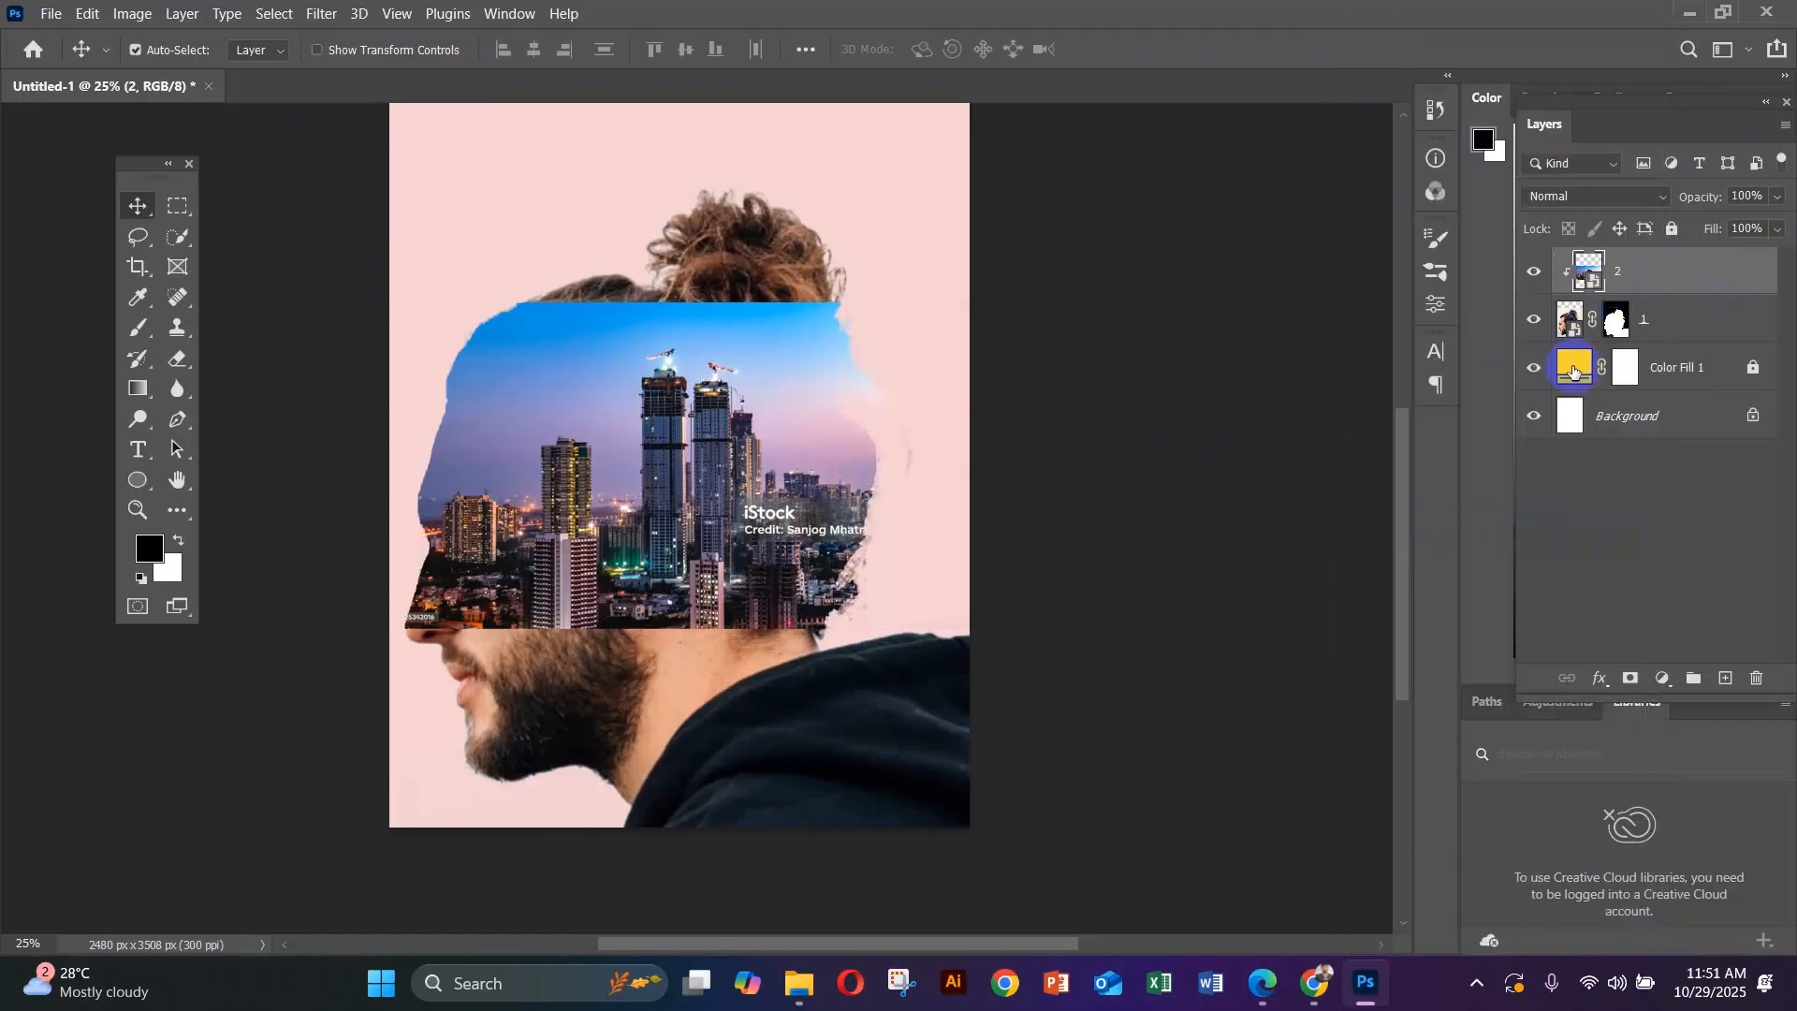
Reposition and proportionally enlarge the clipped cityscape until it fills the man's silhouette from the hair bun to the bottom of the page
drag(805, 411, 674, 524)
key(ctrl)
key(ctrl+t)
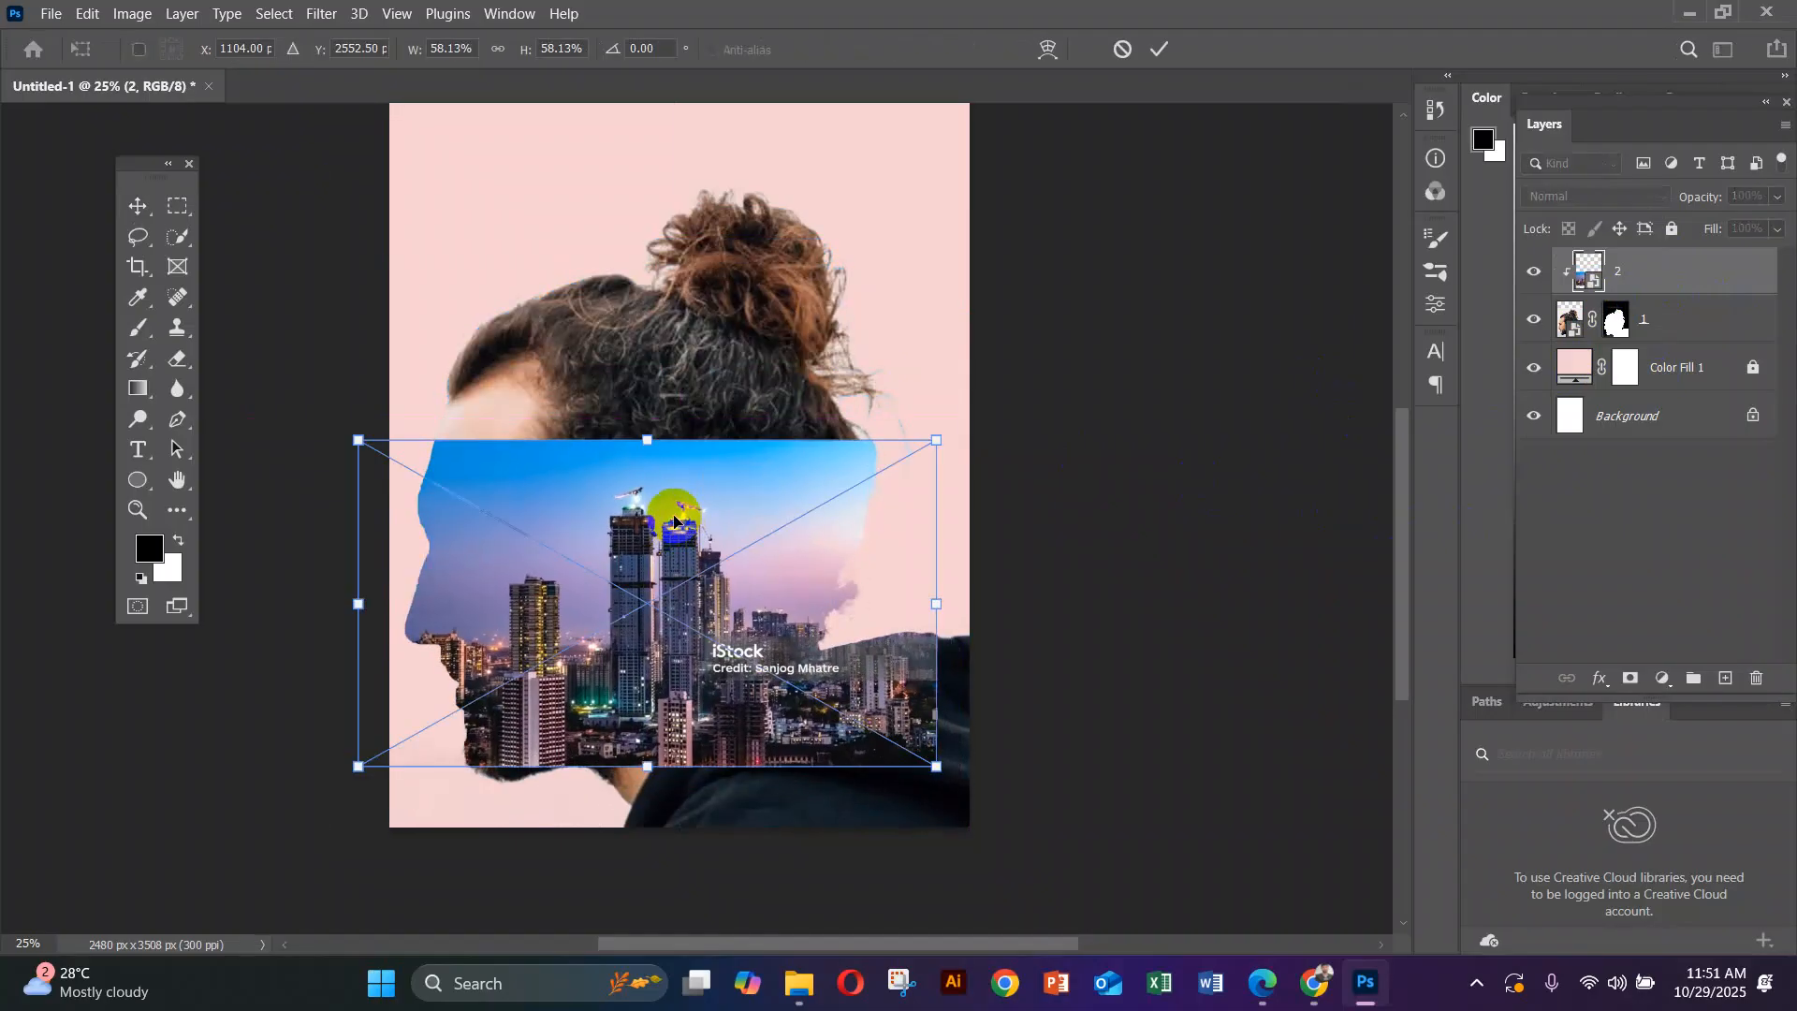
drag(648, 440, 691, 188)
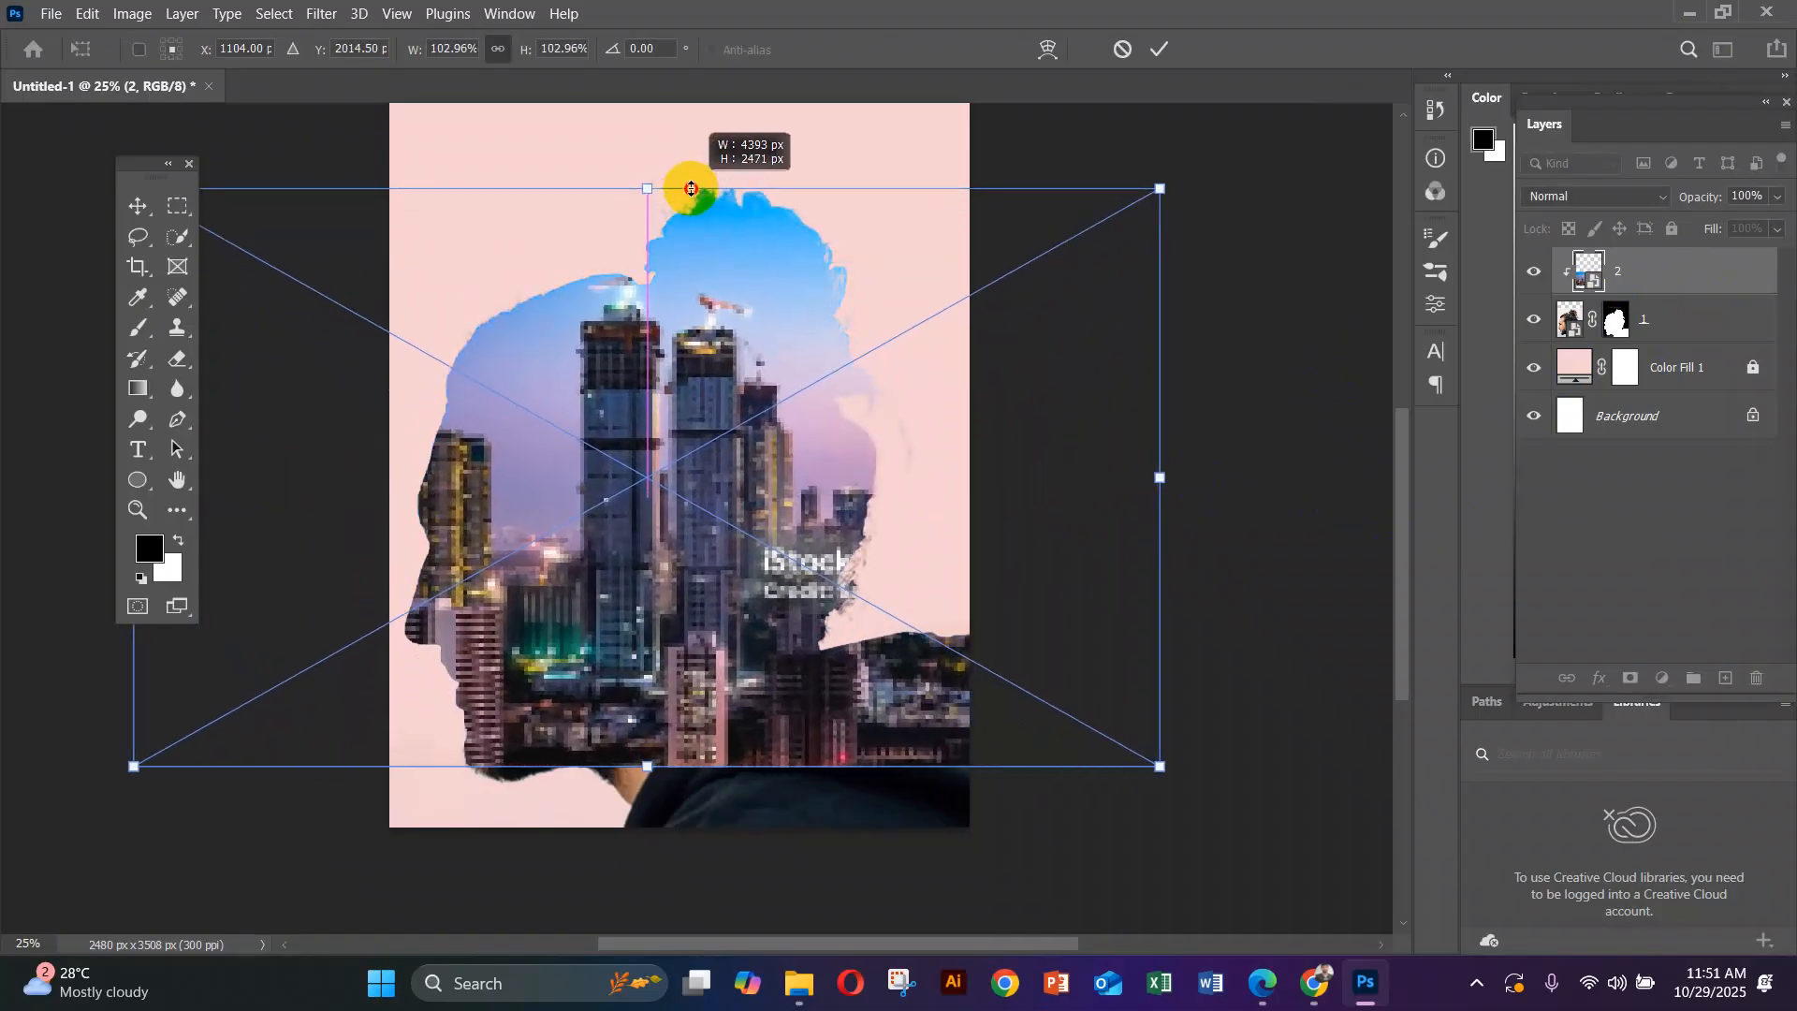
drag(648, 765, 655, 837)
key(ctrl+z)
click(632, 599)
drag(664, 700, 719, 707)
key(Return)
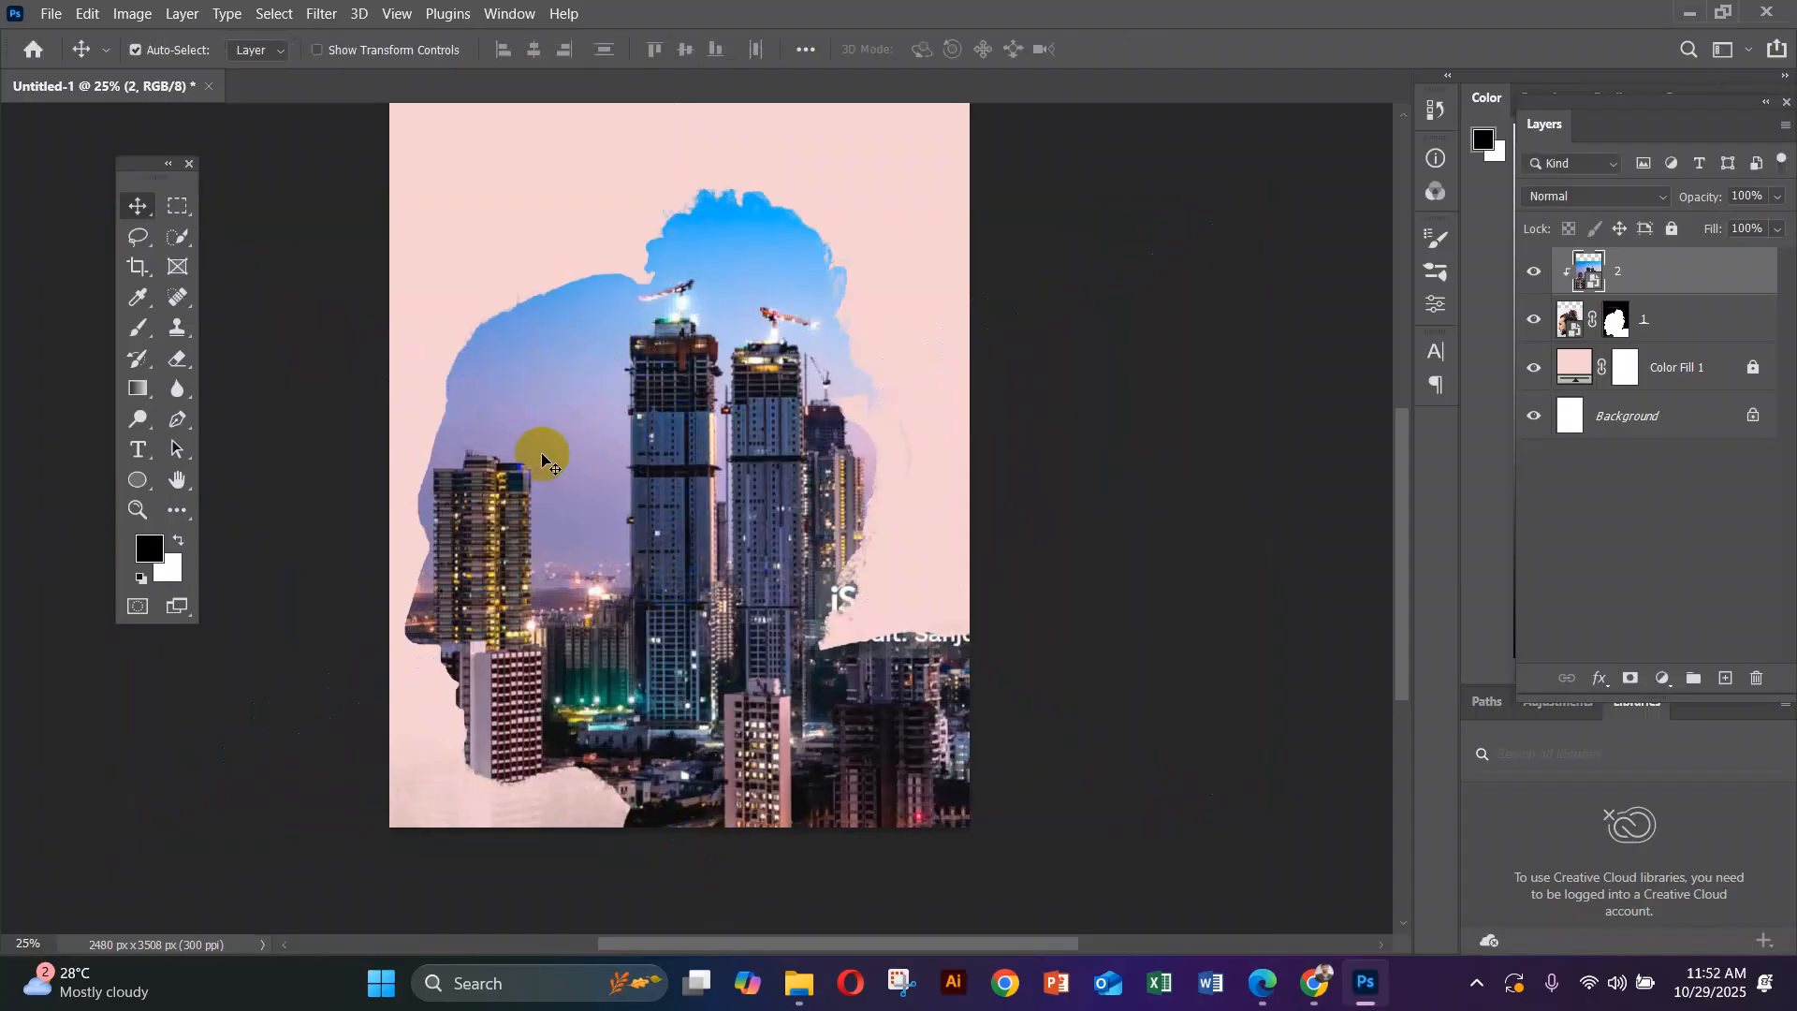
Set the blend mode of the clipped cityscape layer 2 to Hard Light
click(742, 253)
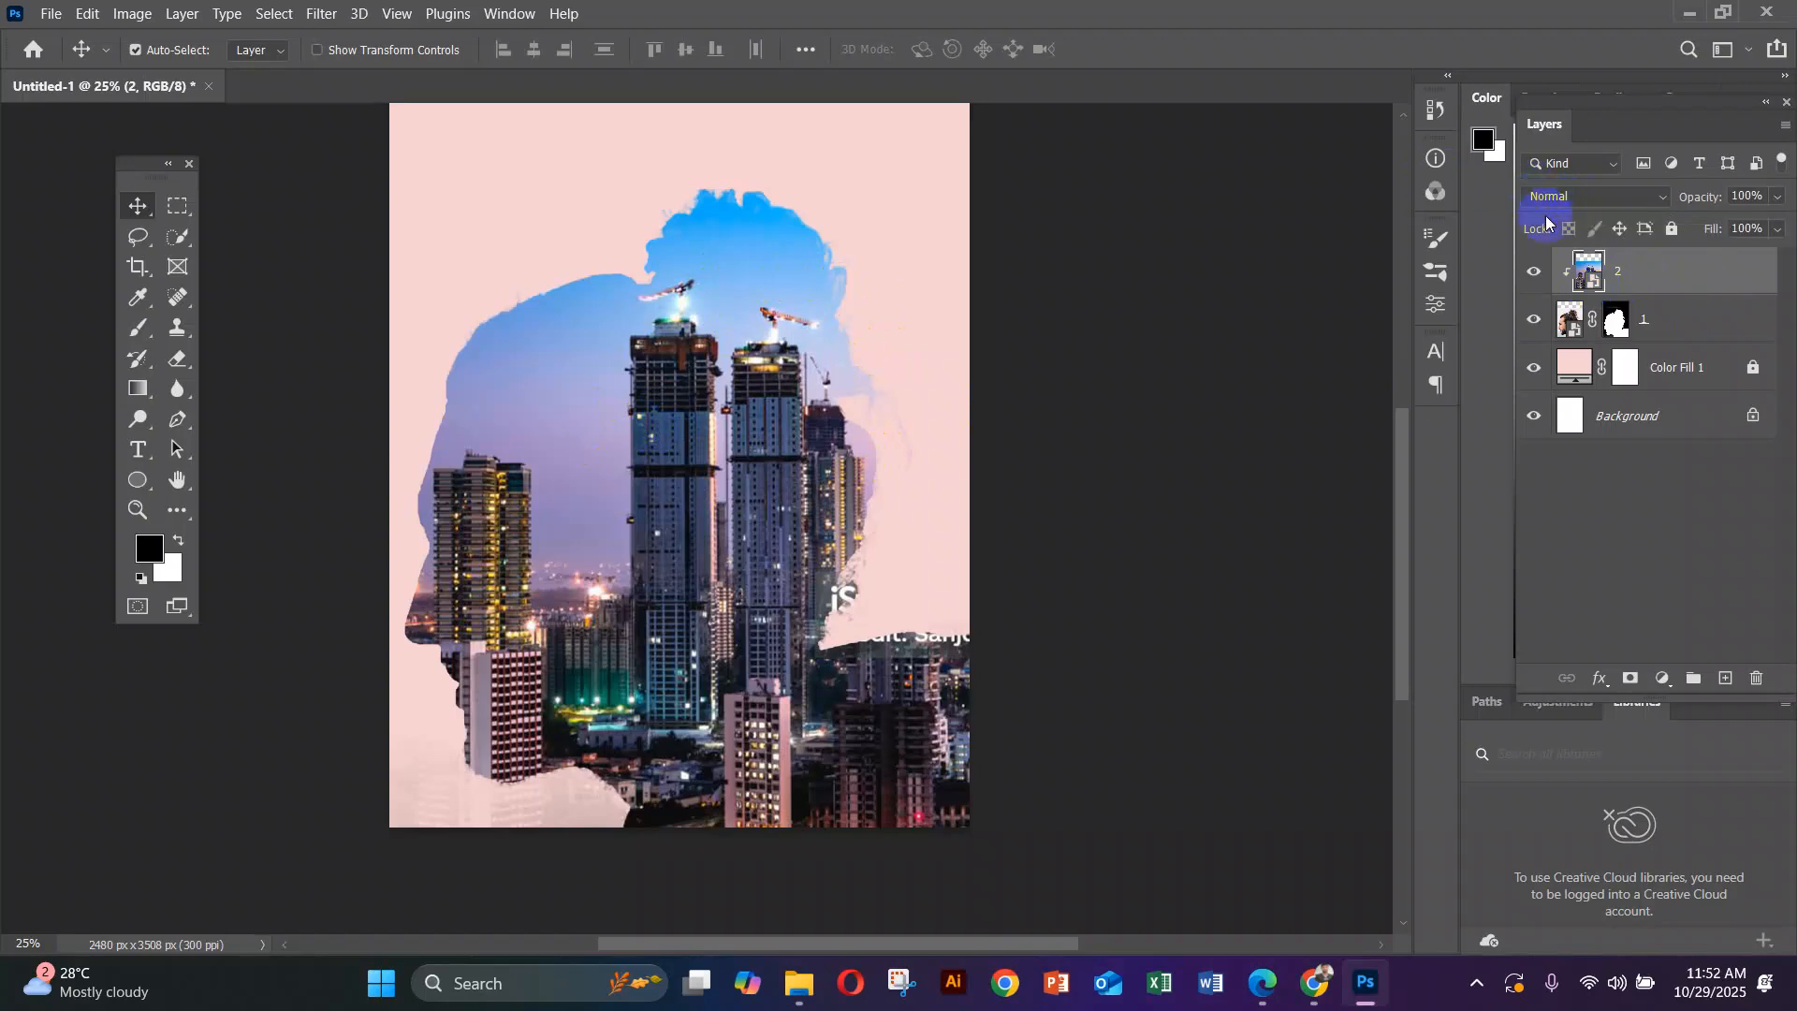
click(1602, 208)
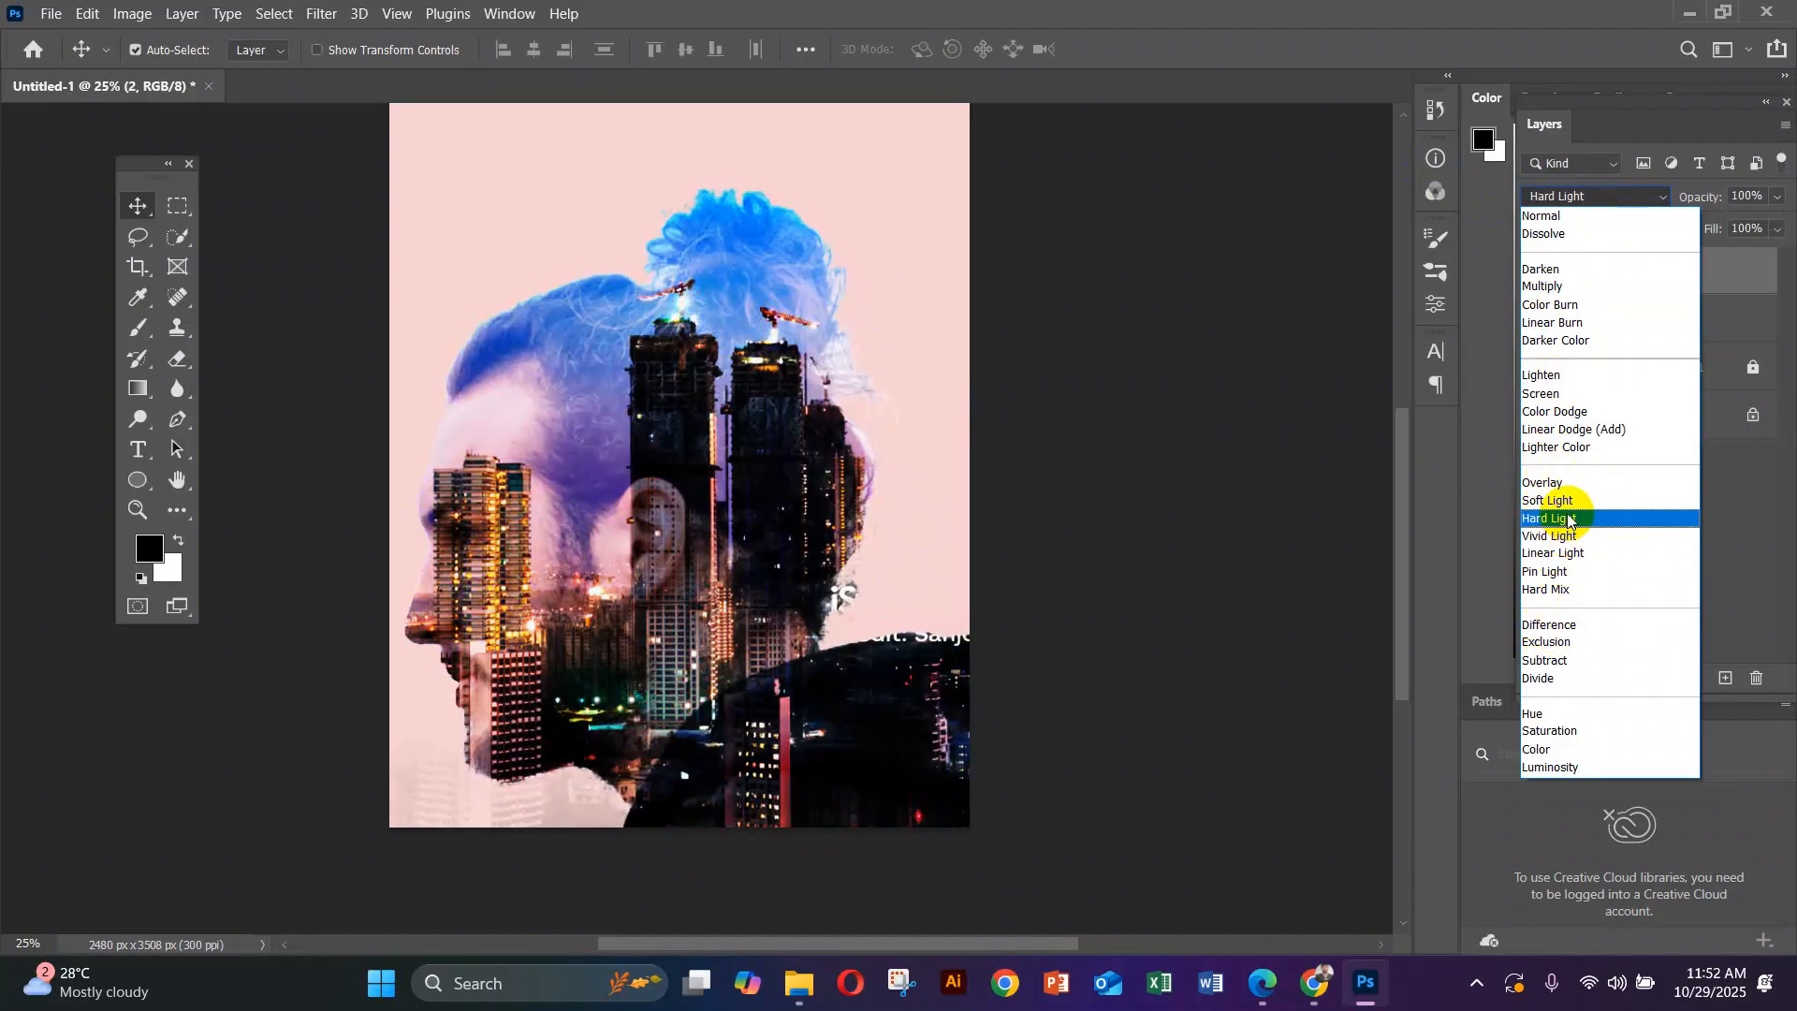
click(1597, 520)
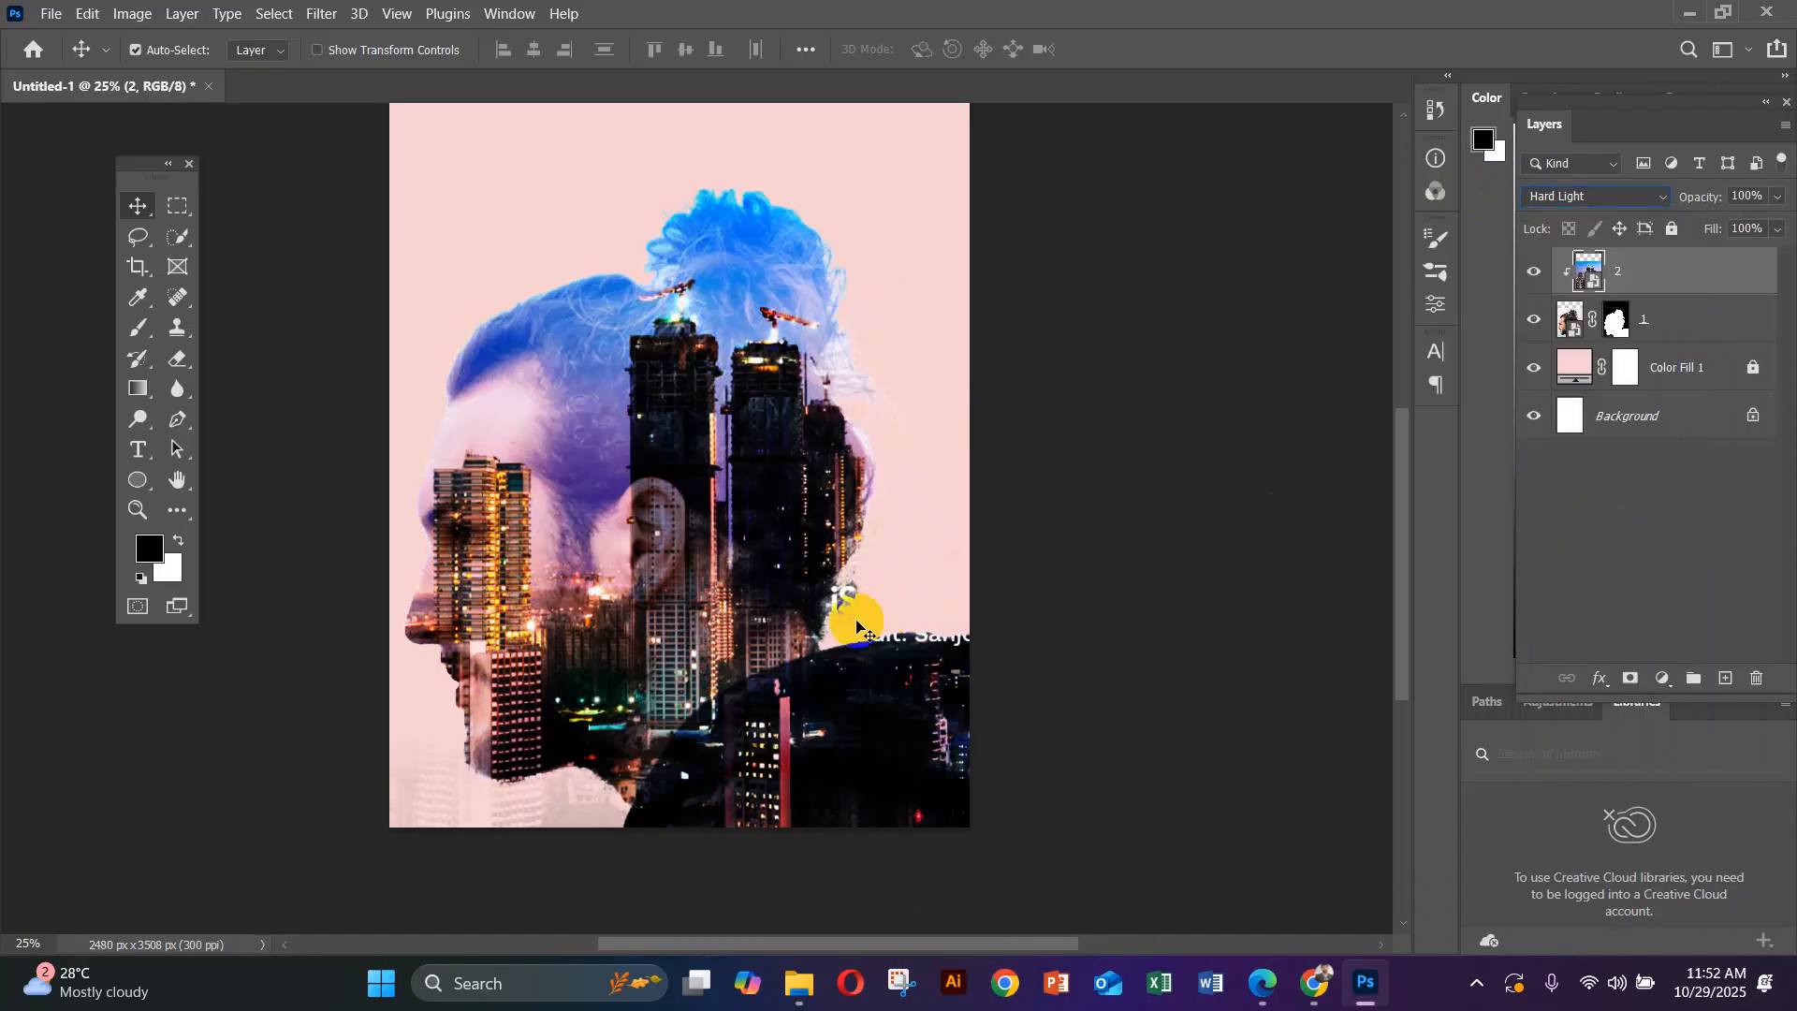
Try shifting the clipped cityscape sideways and downward inside the silhouette, then return it to its original position
drag(734, 547, 762, 514)
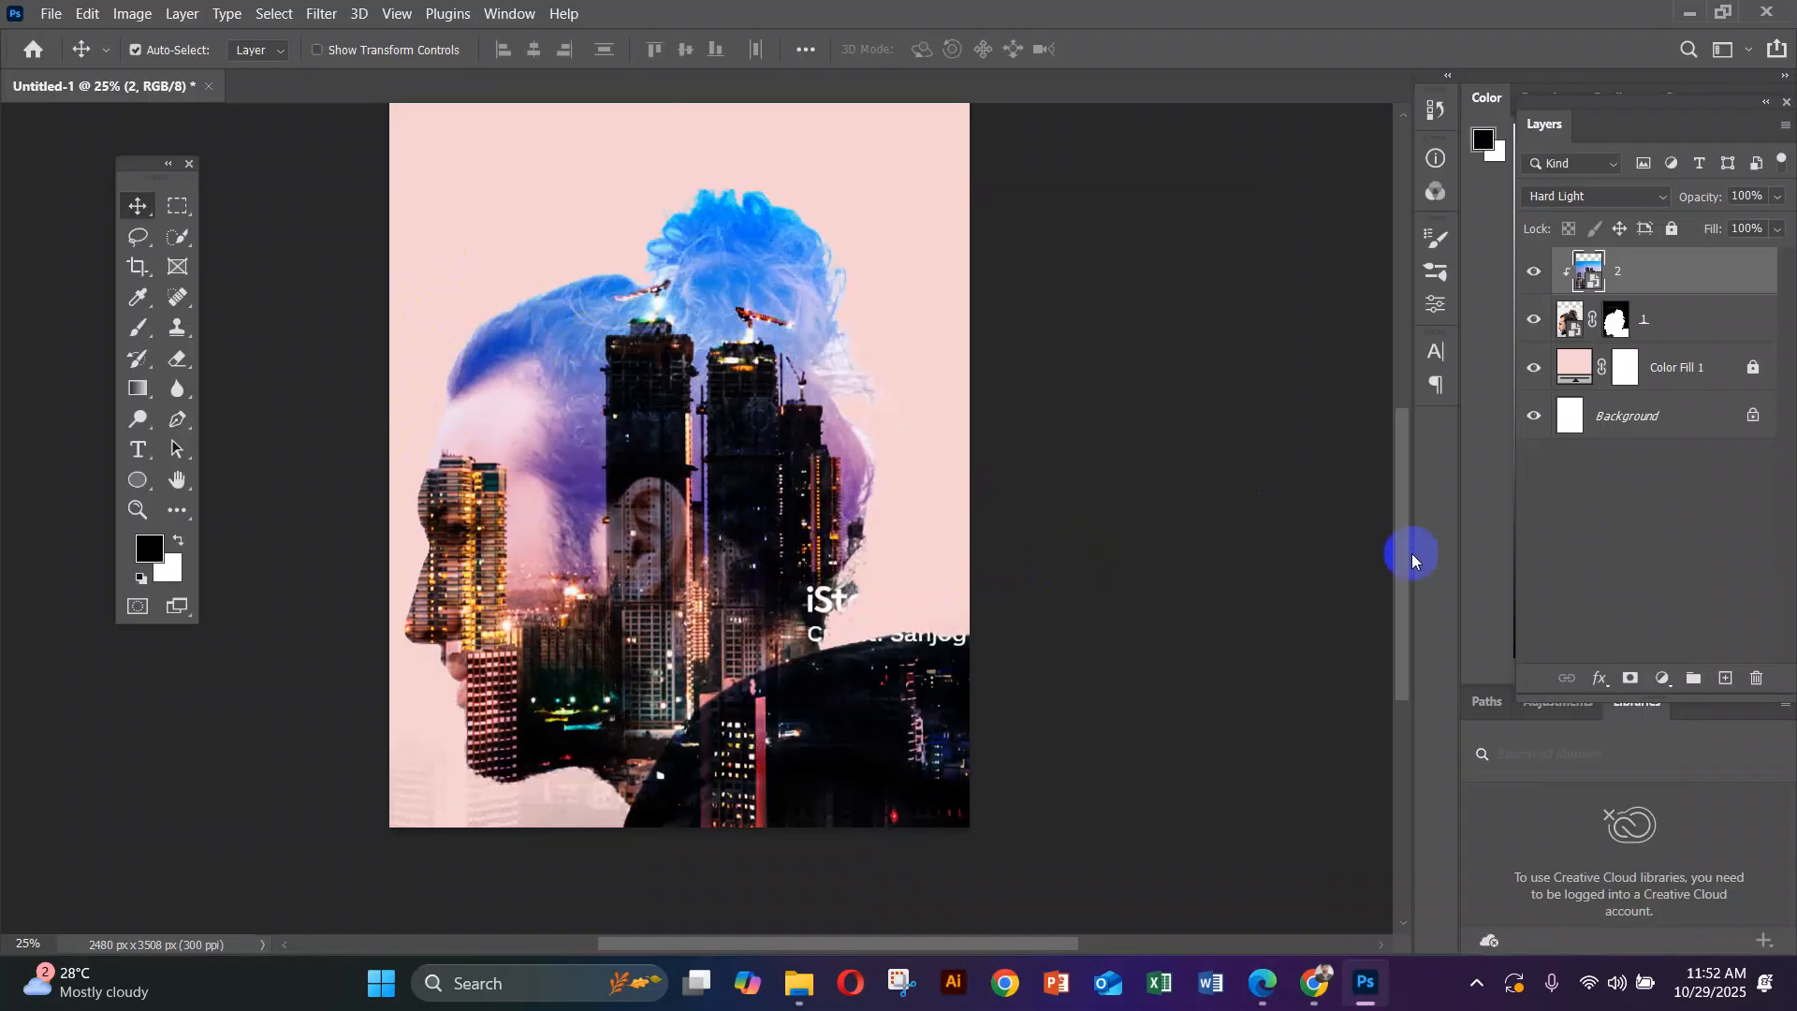
click(709, 271)
drag(738, 247, 735, 401)
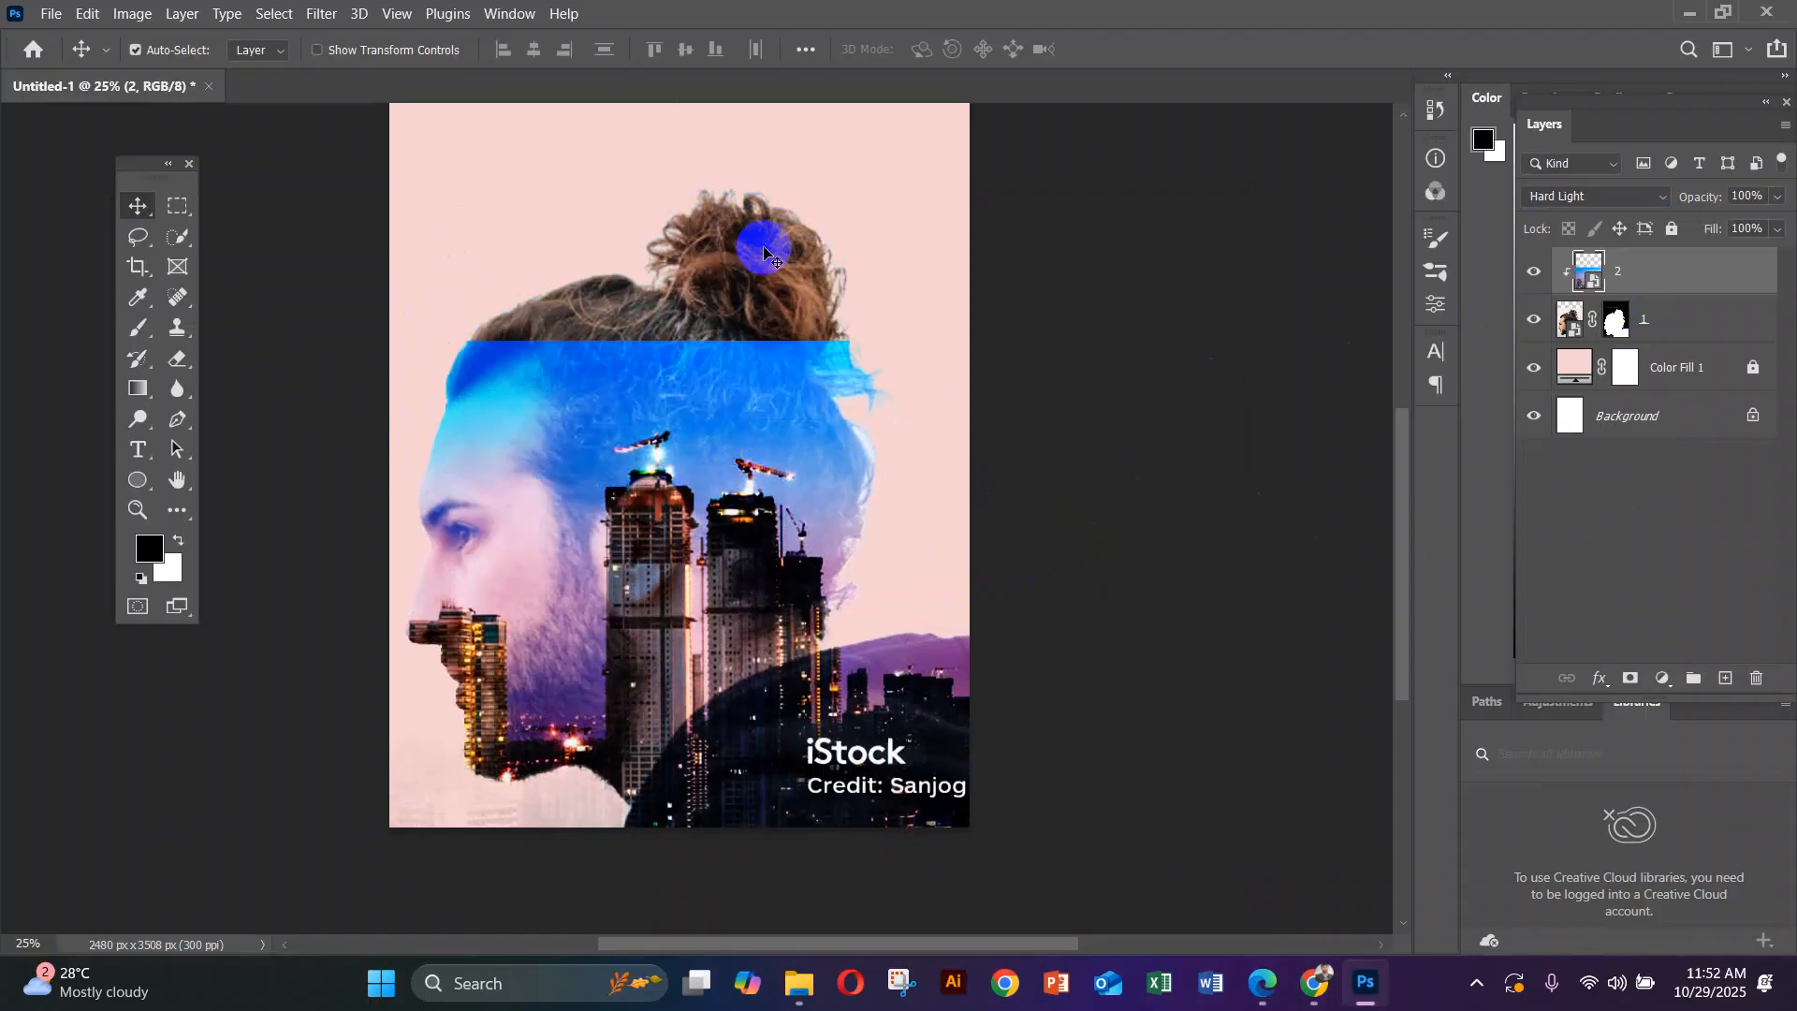
drag(733, 328, 723, 192)
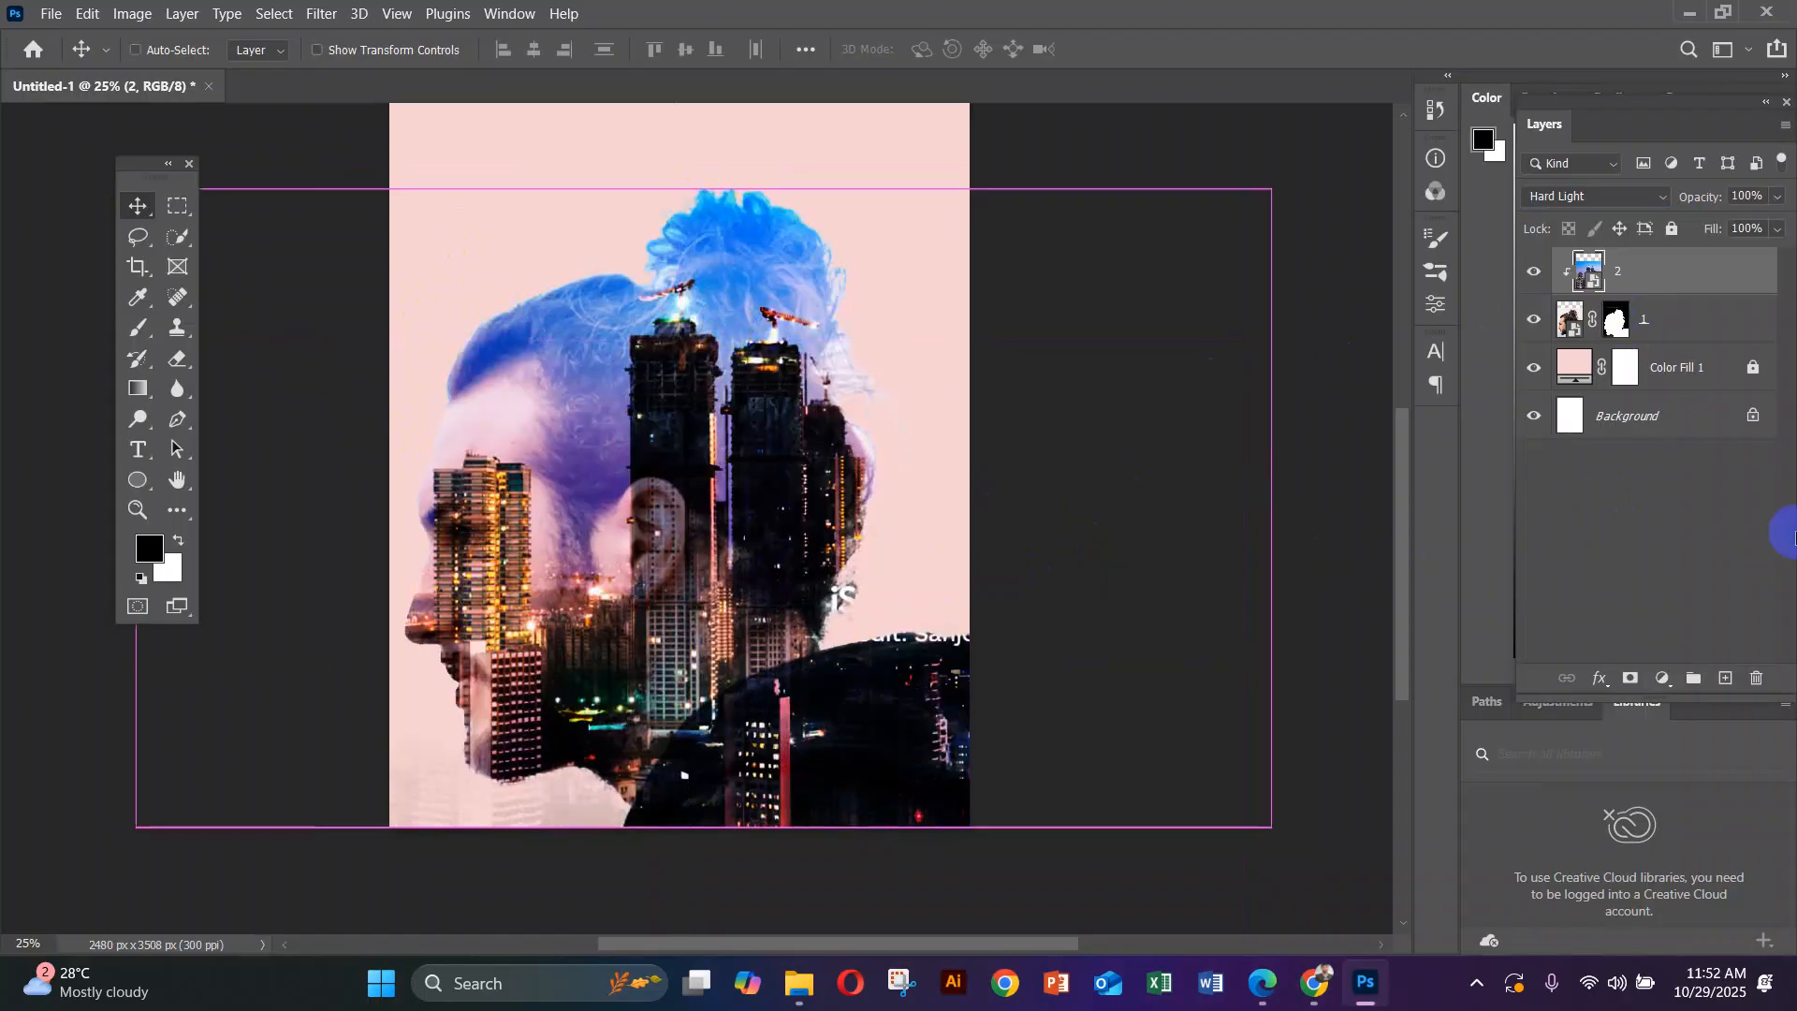
ctrl+click(712, 285)
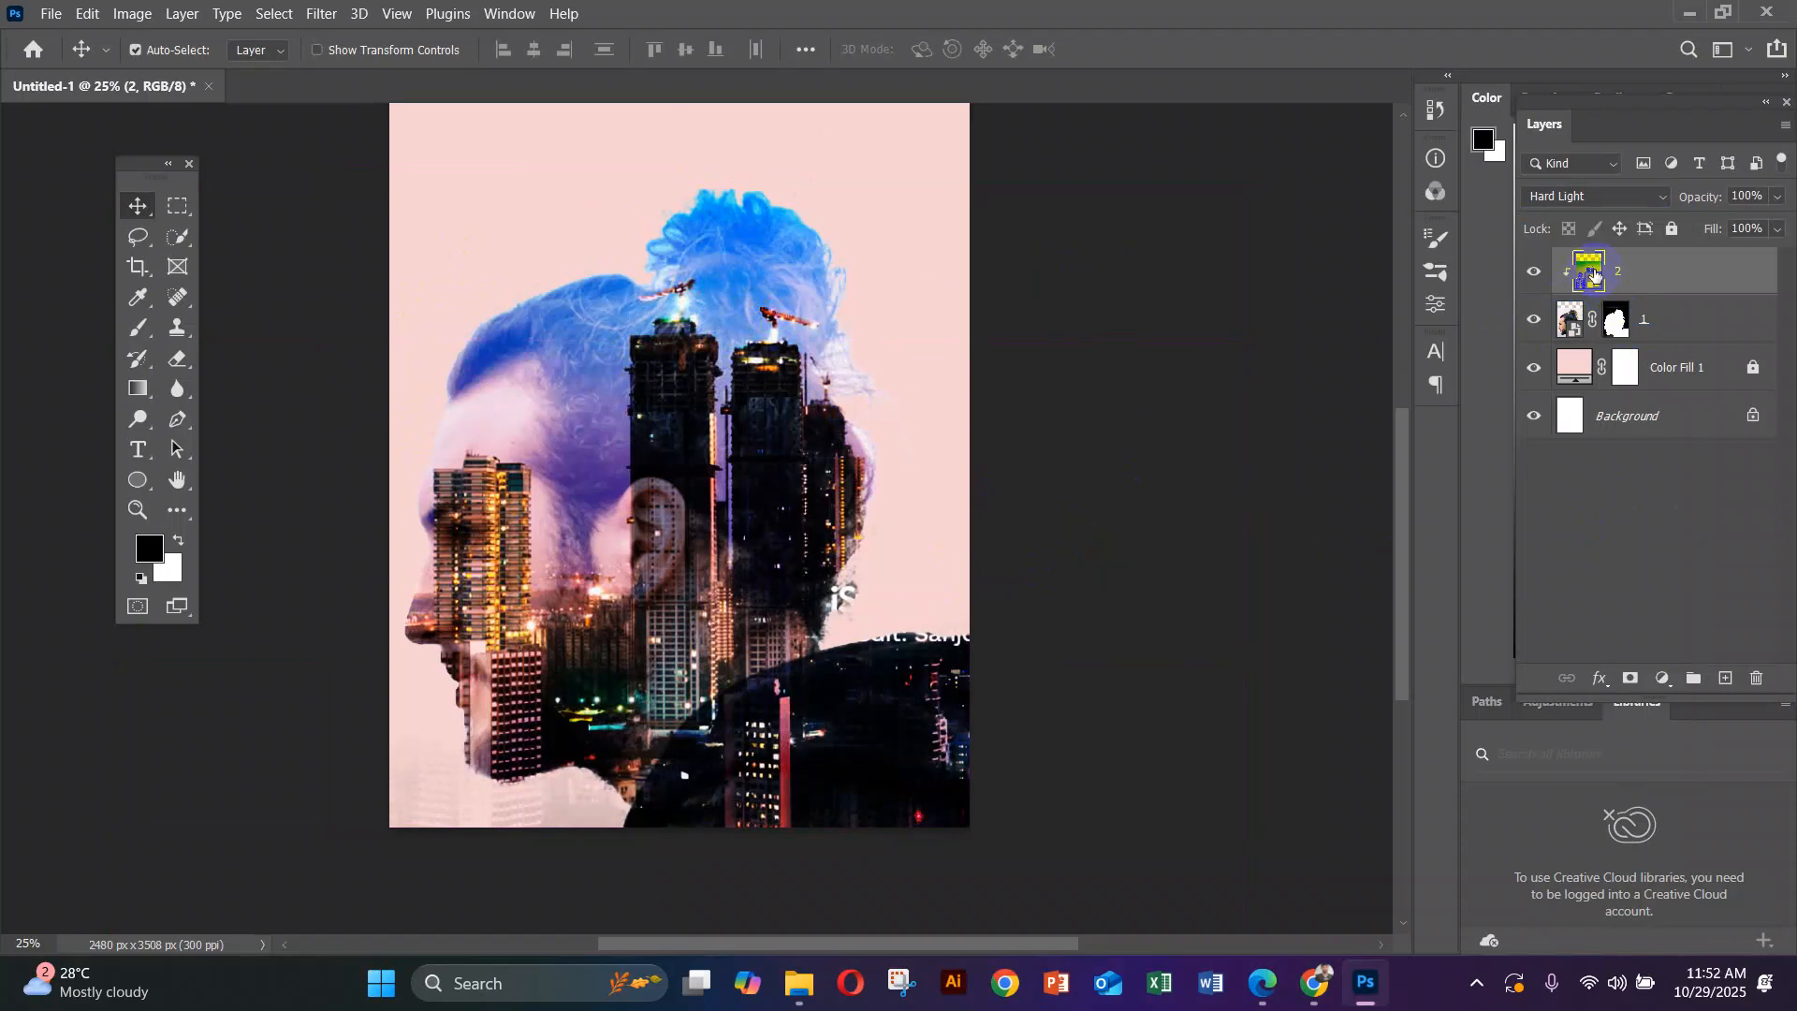
Add a white layer mask to cityscape layer 2 and activate the Brush tool with black as the foreground colour
click(1630, 681)
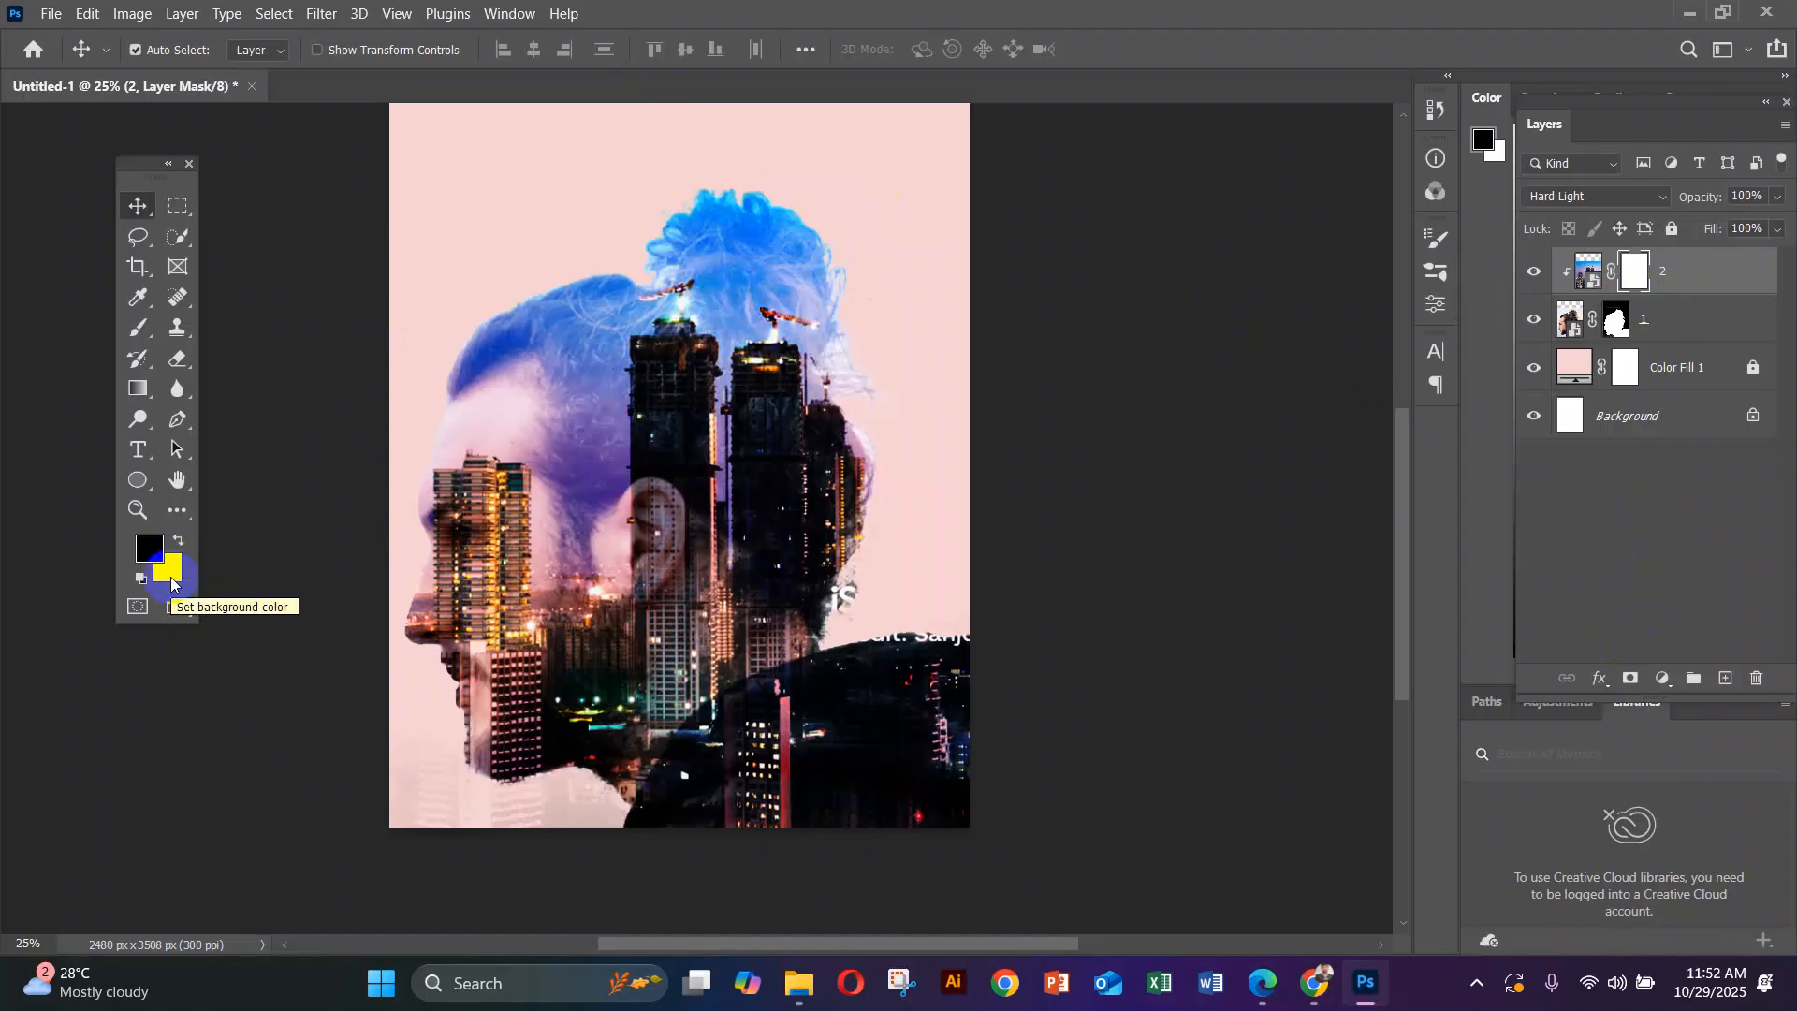
key(d)
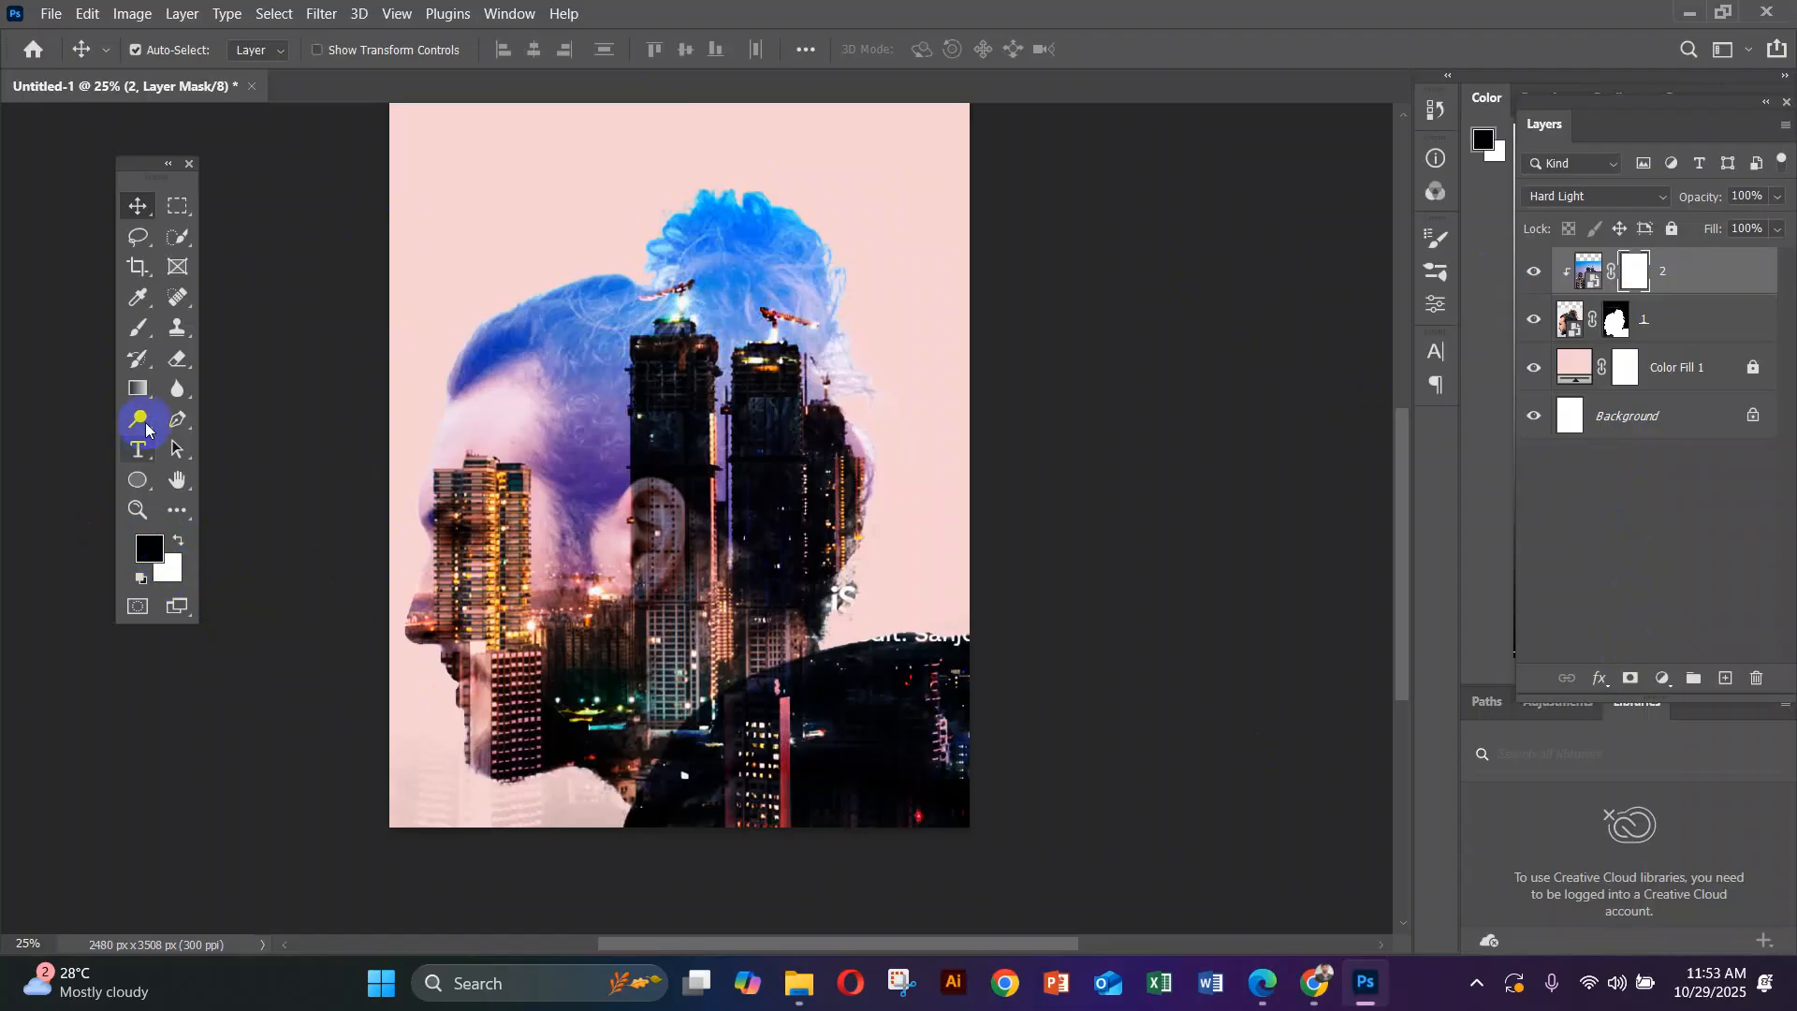
click(138, 334)
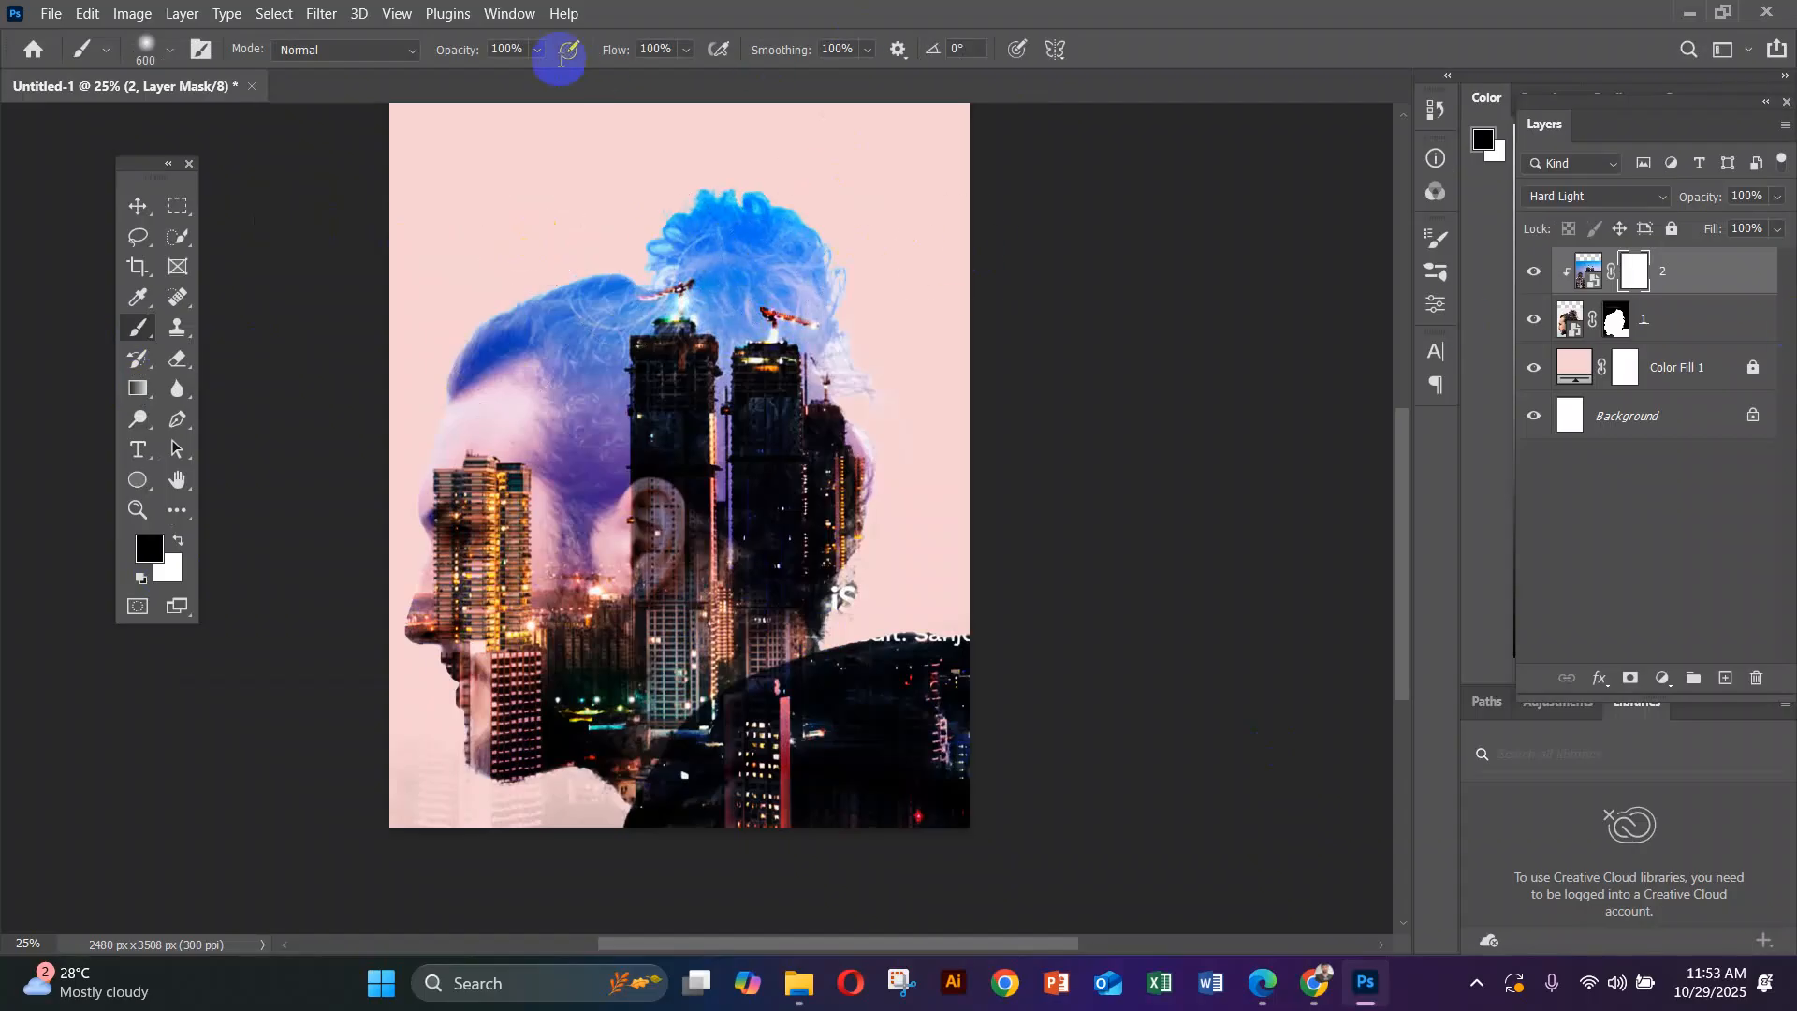
Compare the textured and round brush tips and choose the 30 px soft round tip with 0% hardness
click(202, 51)
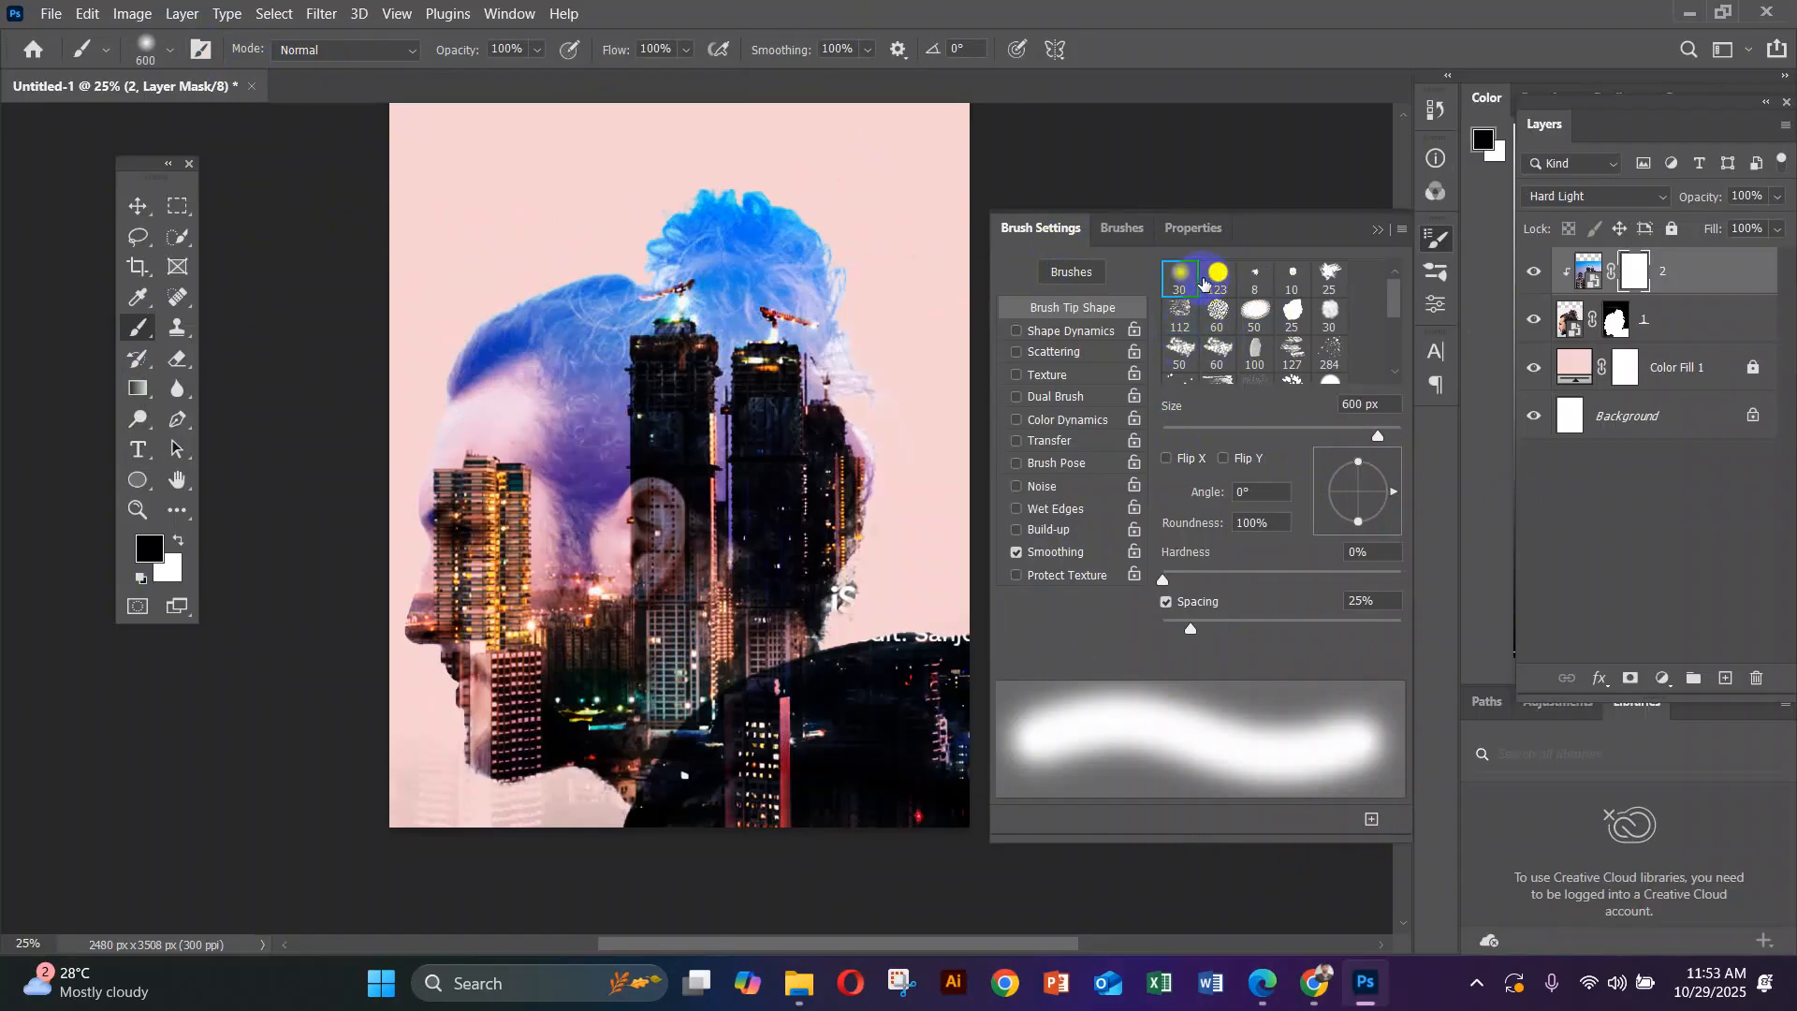
click(1216, 284)
click(1180, 286)
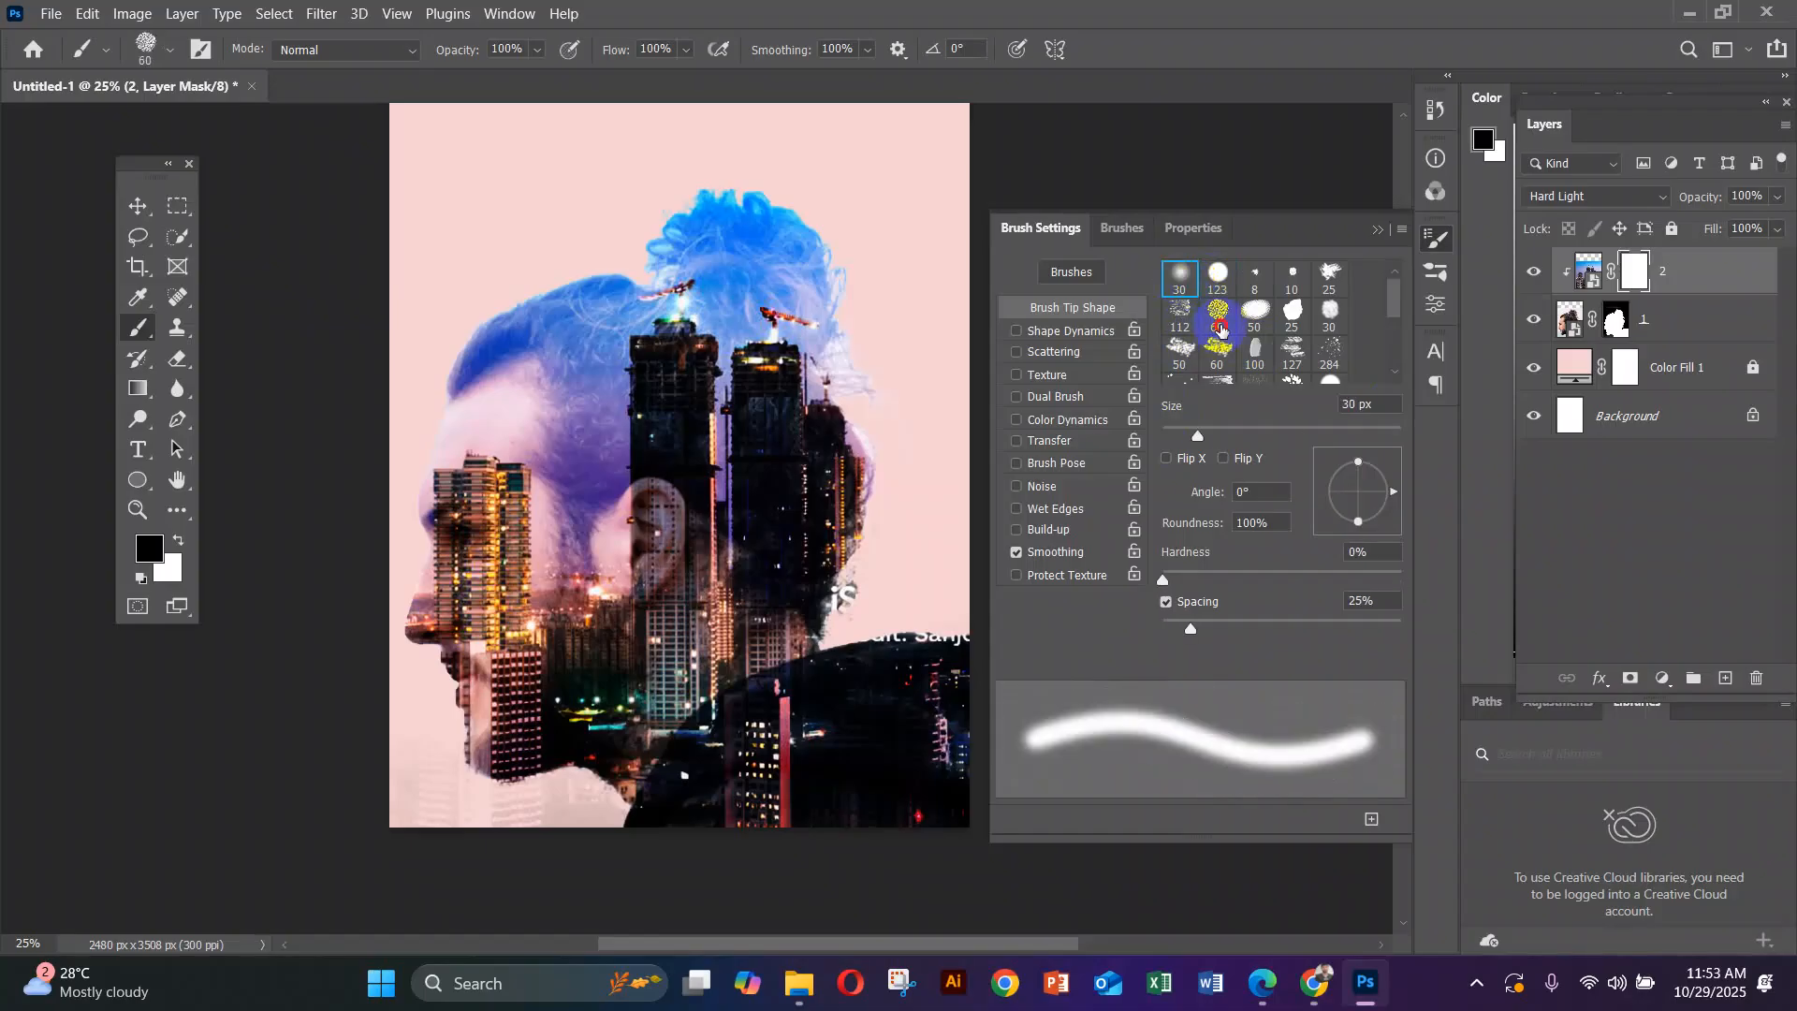
click(1218, 318)
scroll(1305, 373, down, 5)
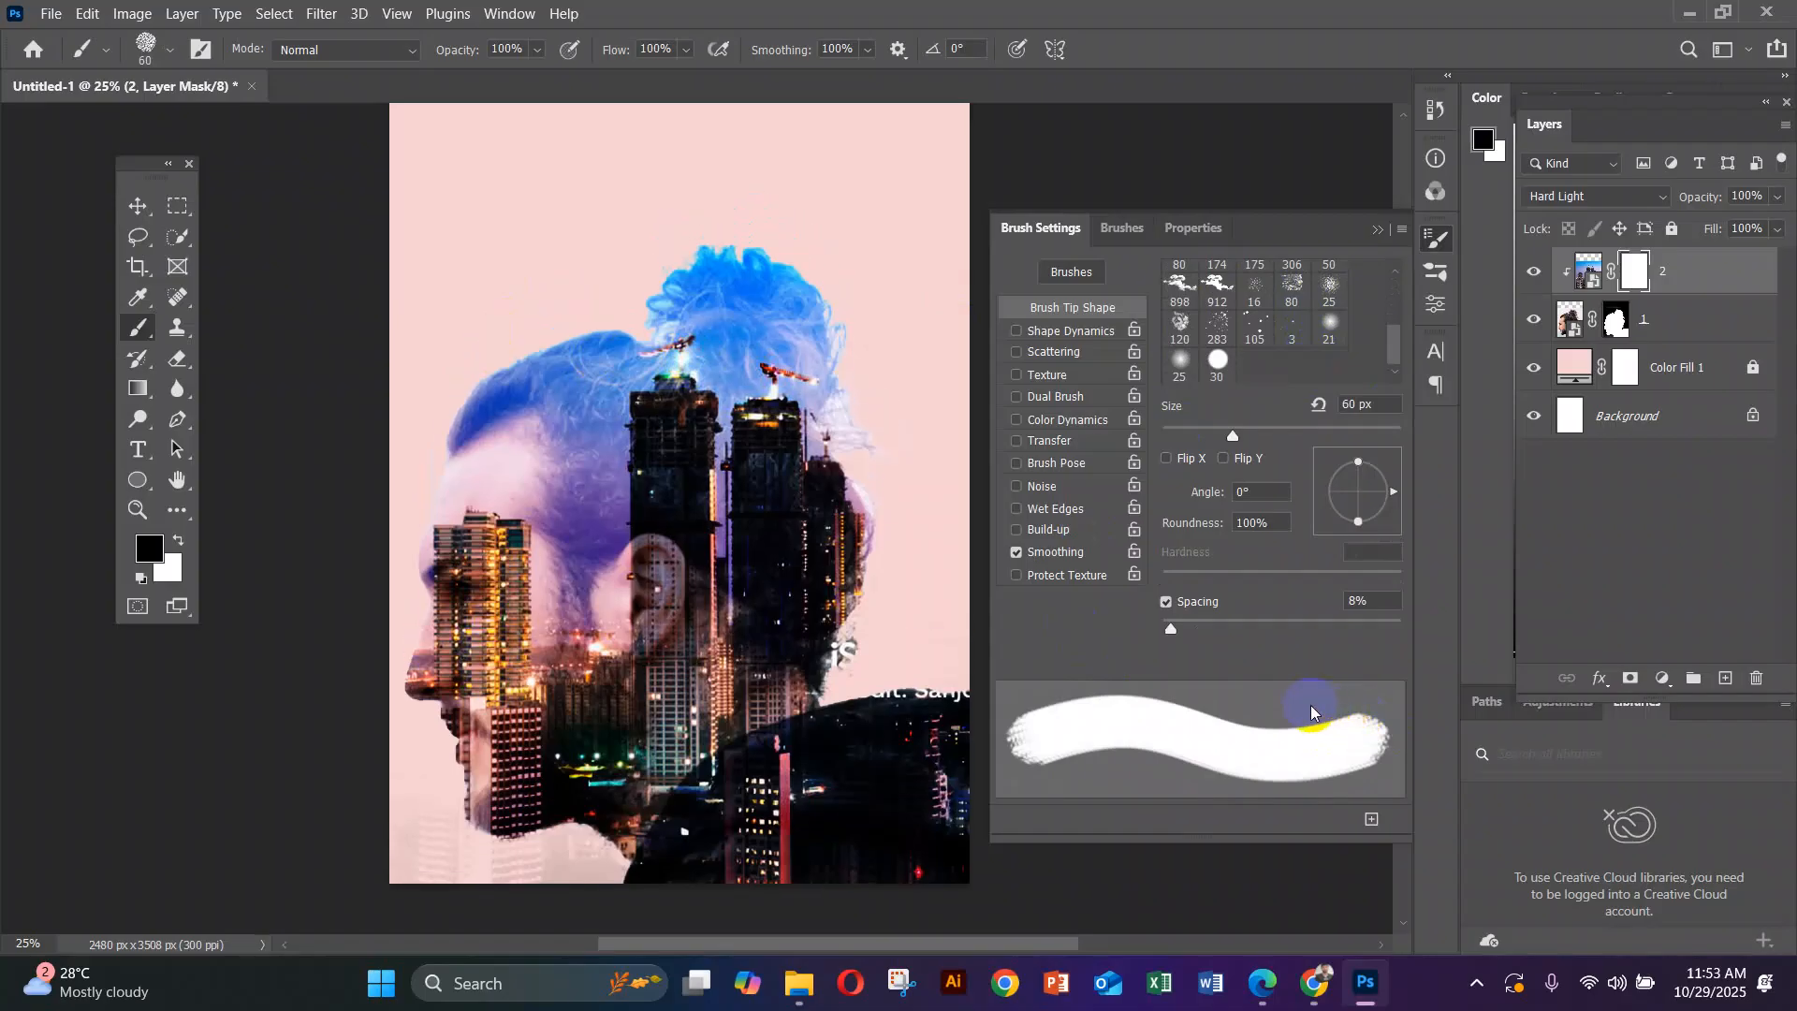
scroll(1241, 386, up, 5)
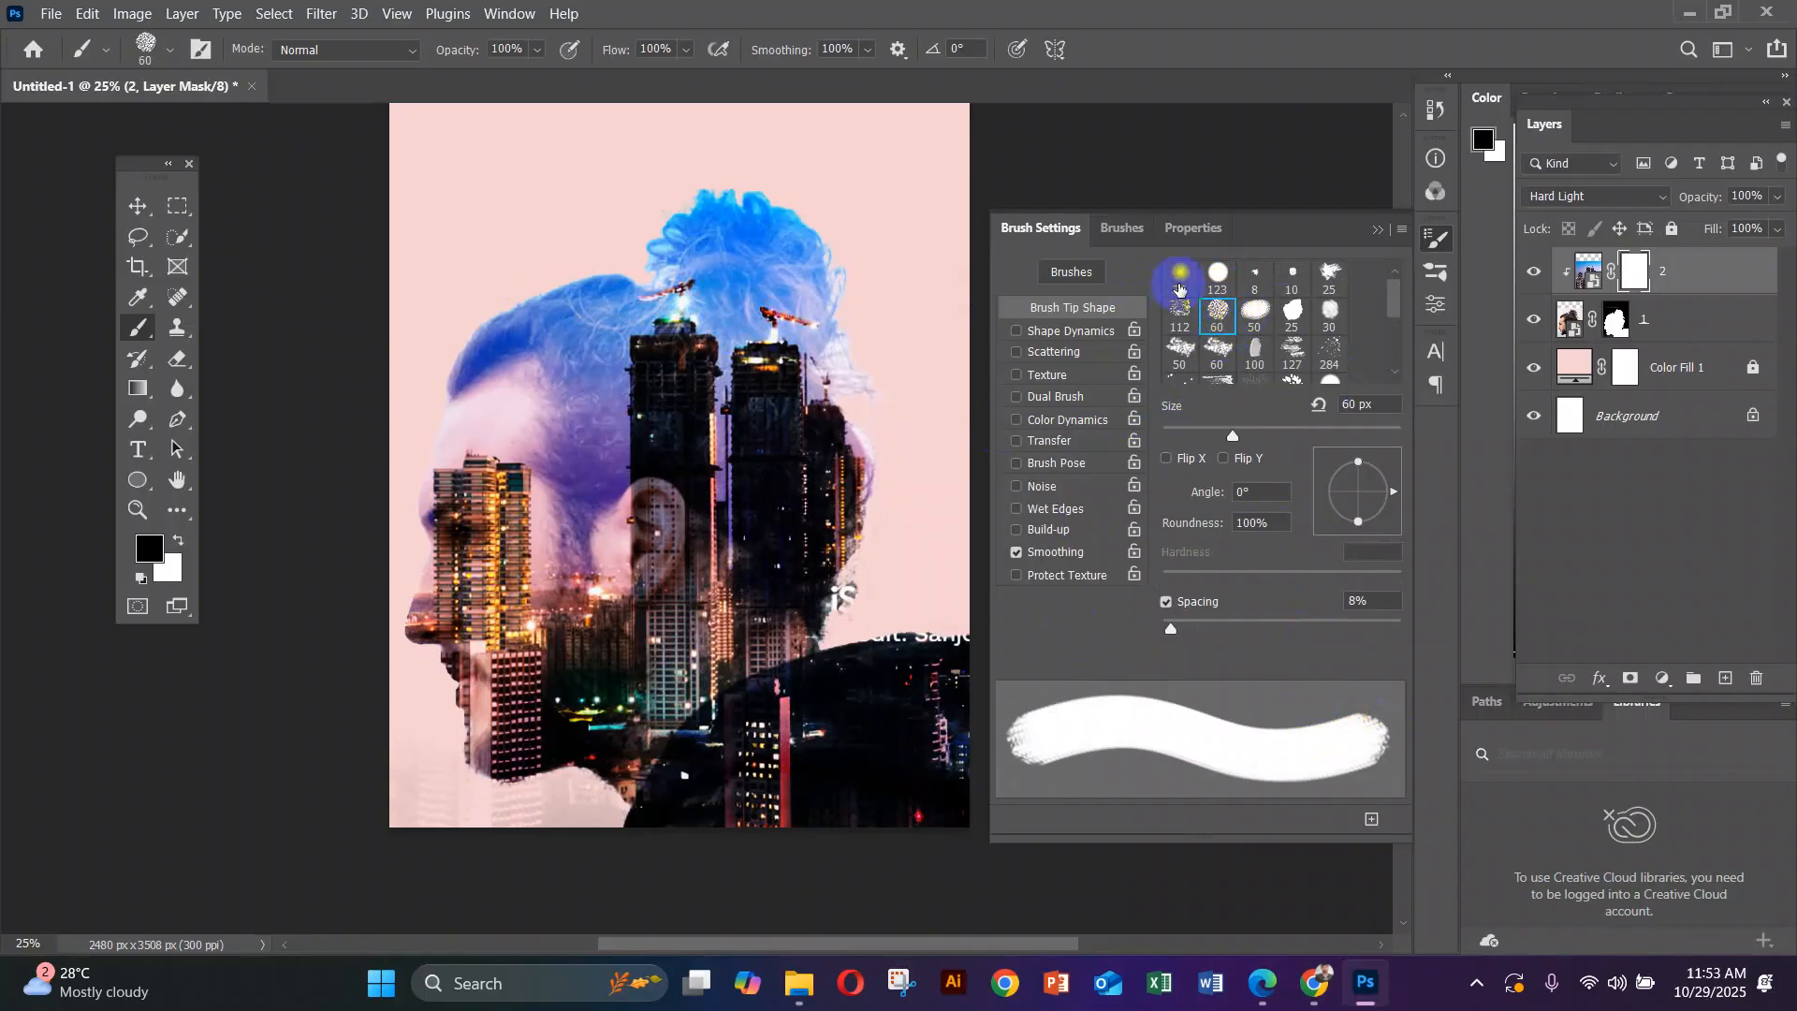
click(1181, 282)
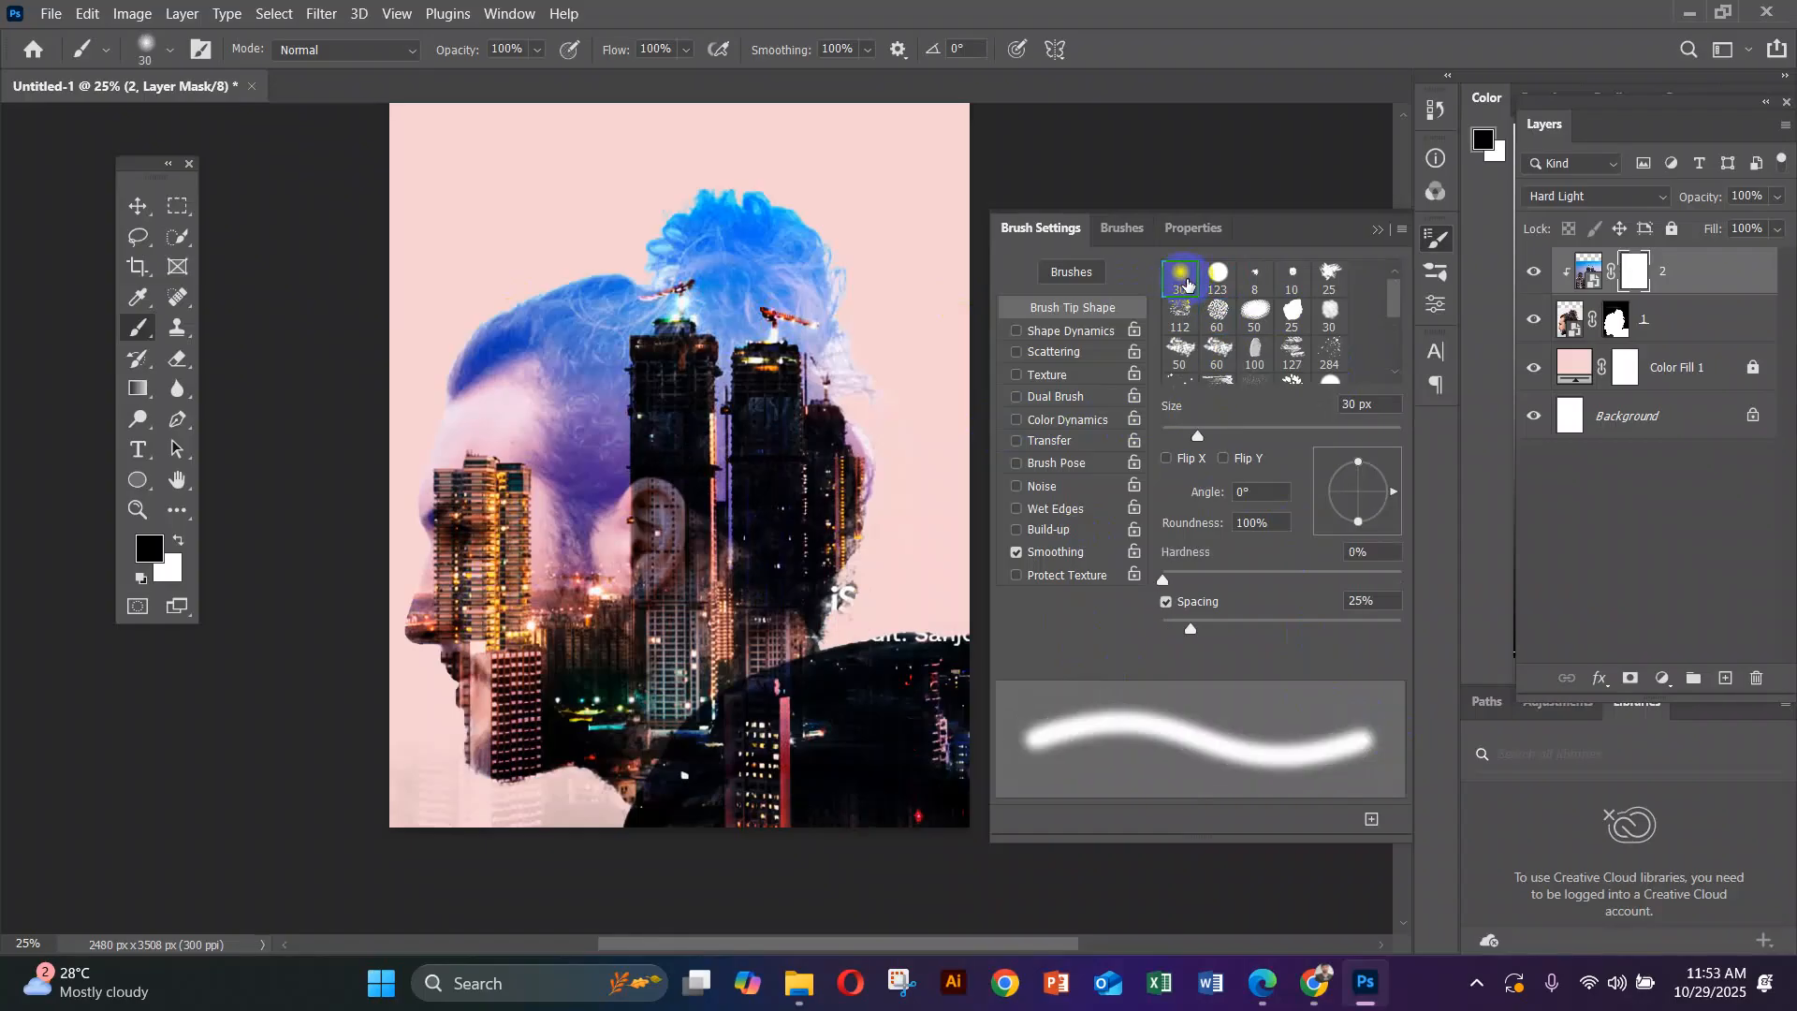
click(1379, 234)
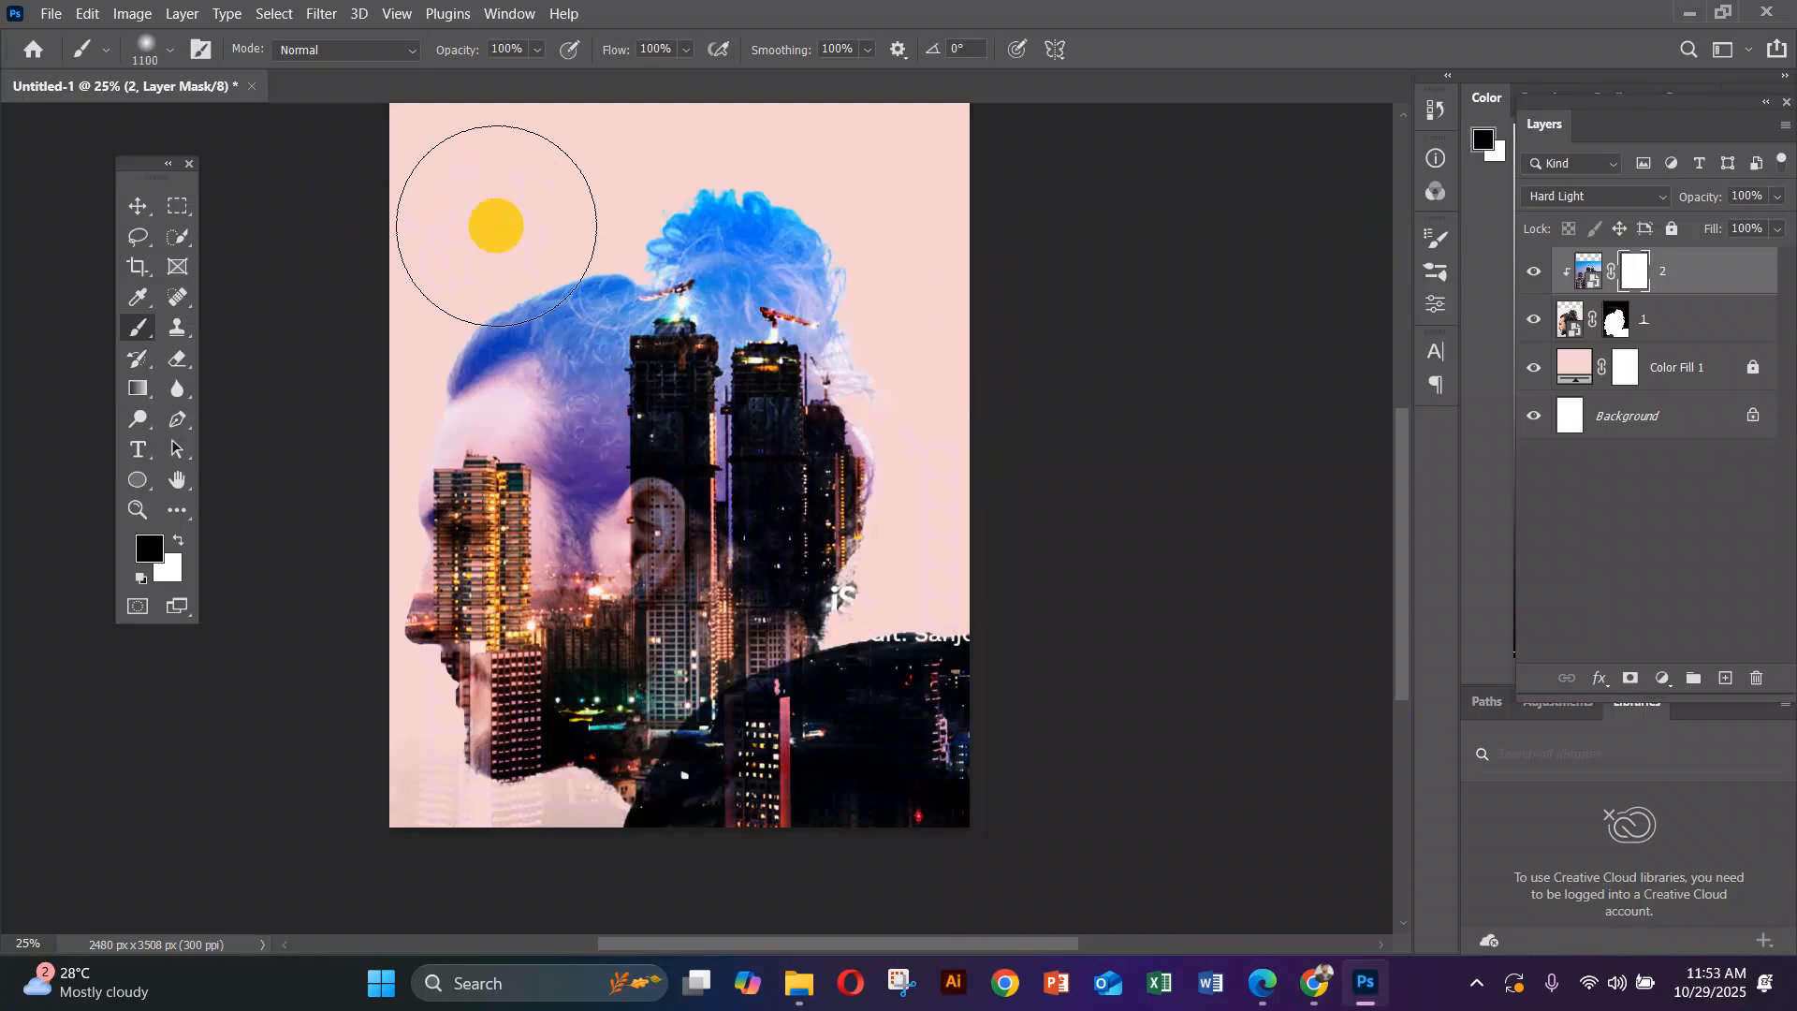
Paint black on the cityscape mask over the man's bun and upper hair, enlarging the soft brush to 1300 px
key(bracketleft)
key(bracketleft)
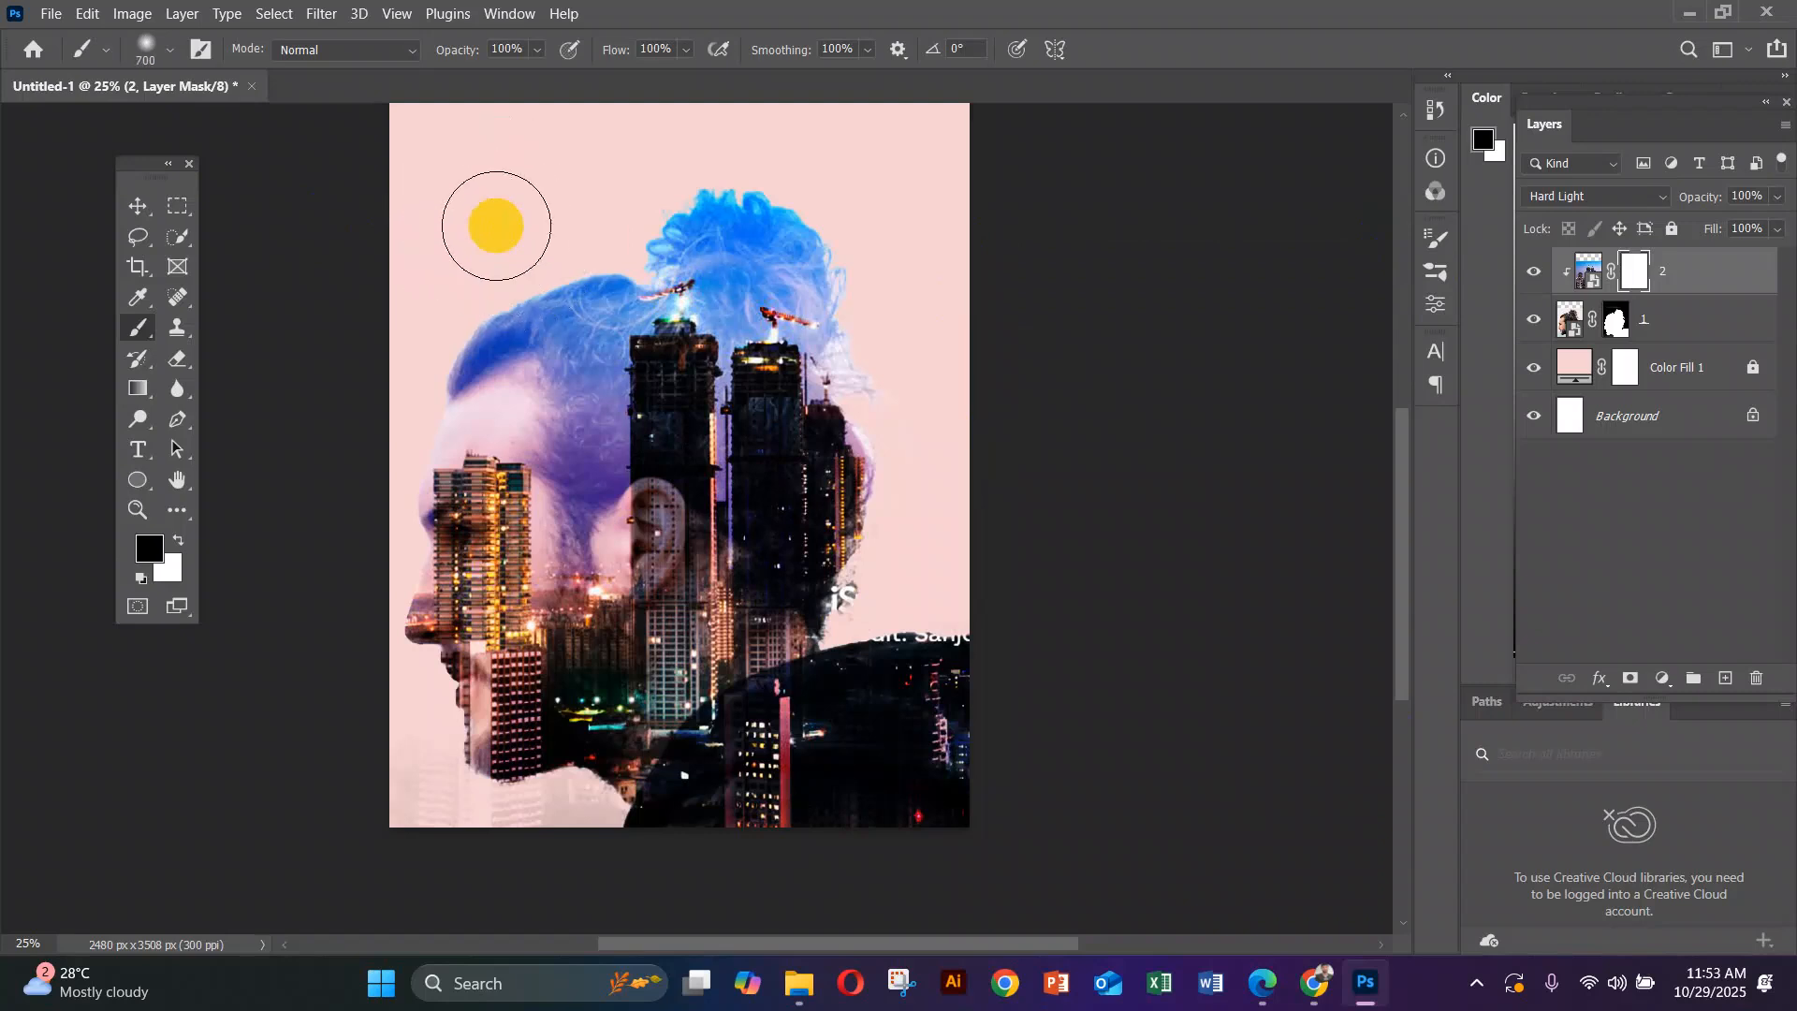
key(bracketright)
key(bracketright)
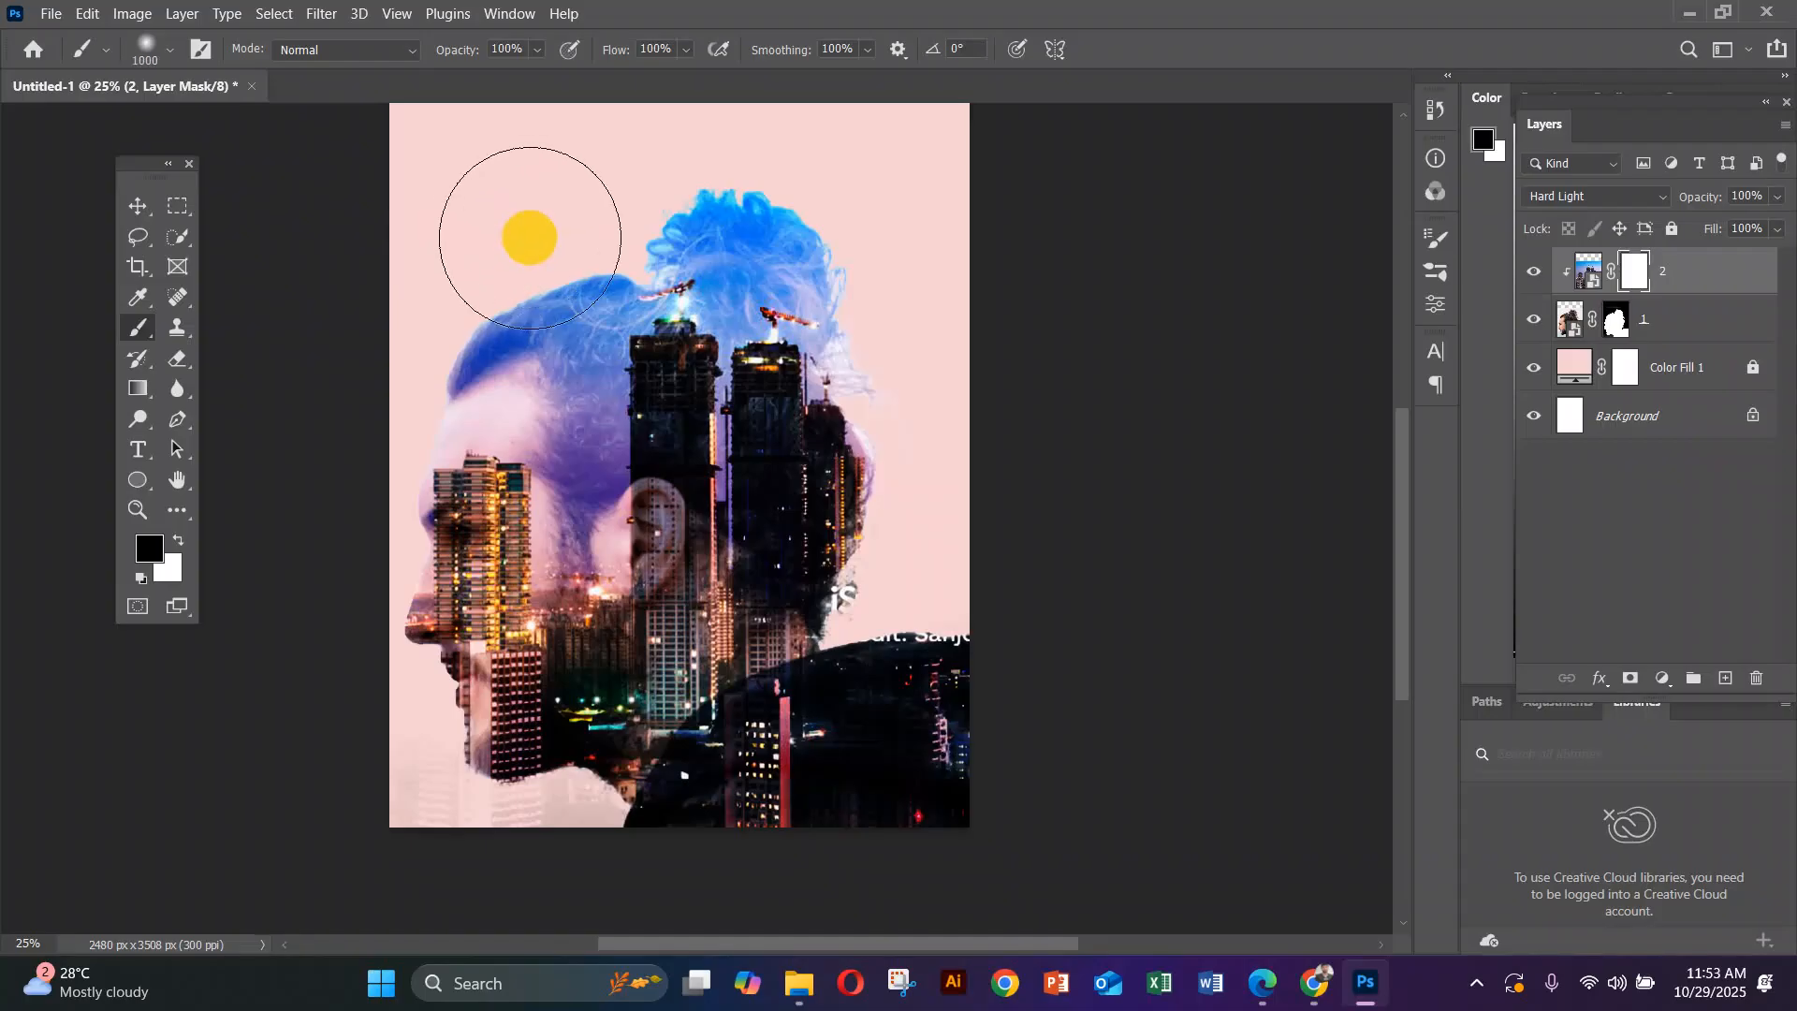
key(bracketleft)
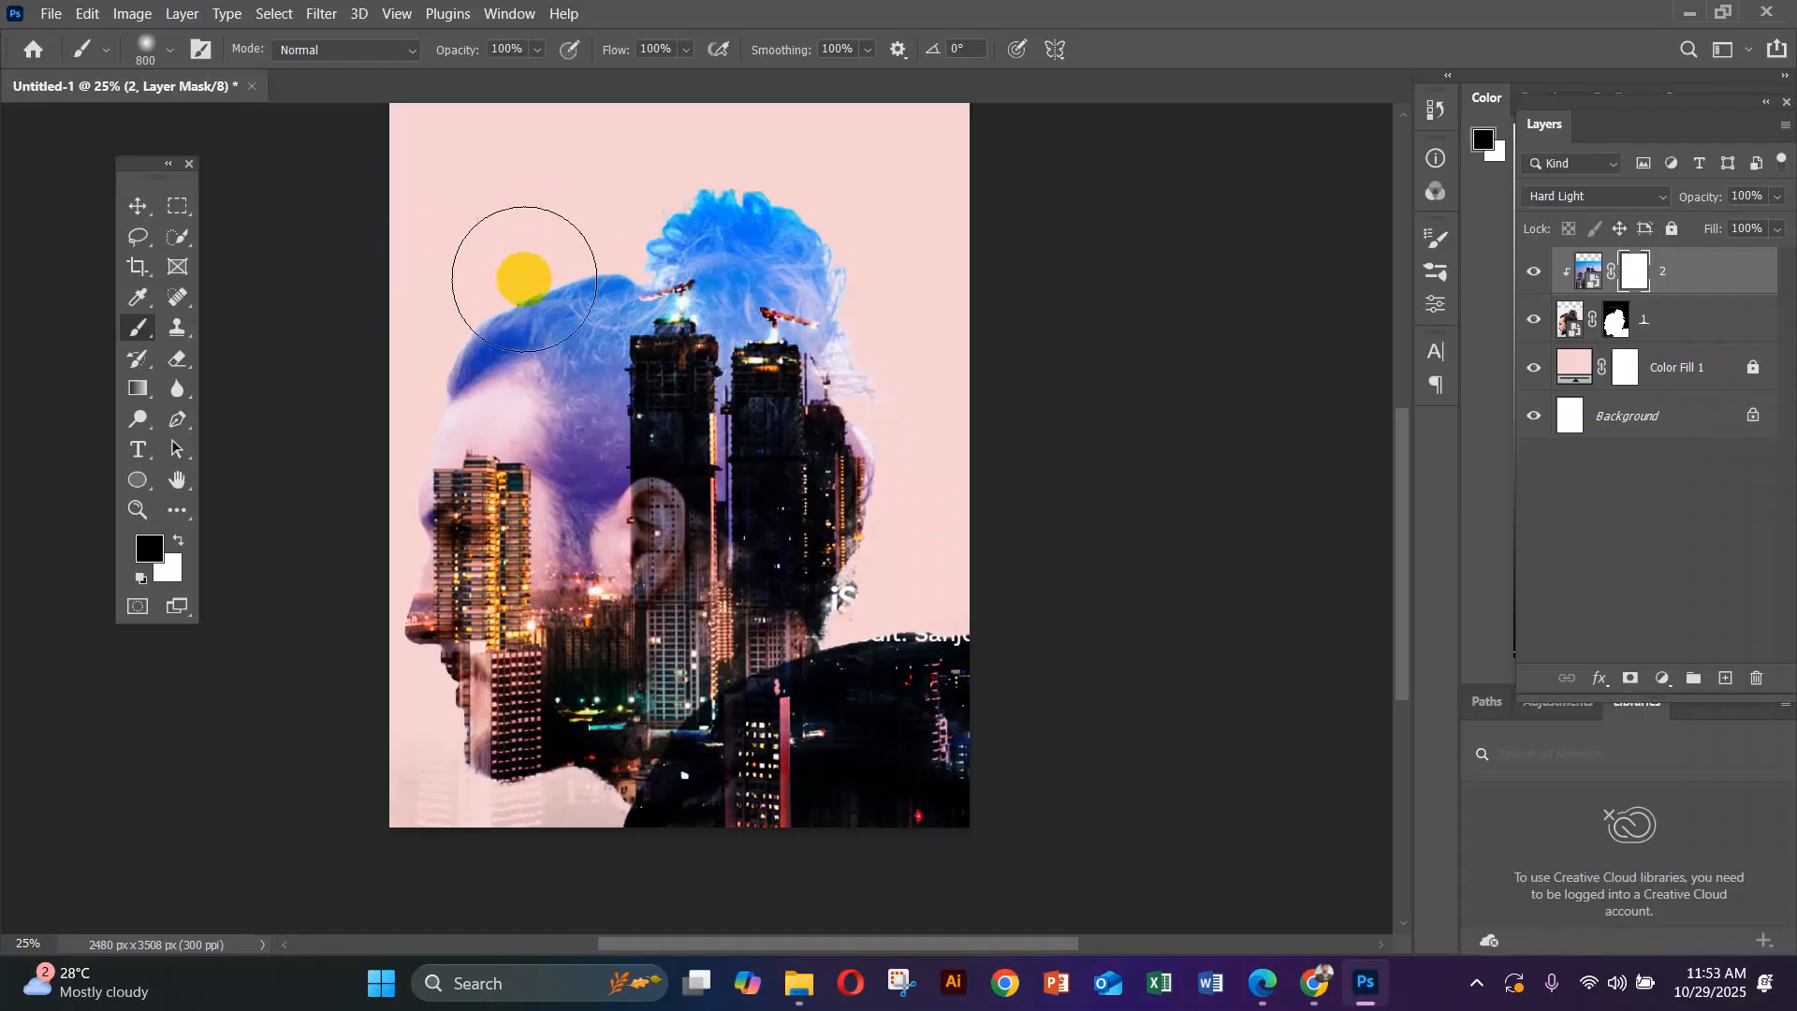
mouse_move(553, 343)
mouse_down()
mouse_move(508, 368)
mouse_move(552, 252)
mouse_move(545, 309)
mouse_move(581, 249)
mouse_move(653, 210)
mouse_move(615, 255)
mouse_move(769, 233)
mouse_move(848, 246)
mouse_move(800, 250)
mouse_move(624, 175)
mouse_move(794, 210)
mouse_move(653, 180)
mouse_move(910, 289)
mouse_move(588, 382)
mouse_move(461, 443)
mouse_move(581, 442)
mouse_move(591, 251)
mouse_up()
key(])
key(])
key(])
key(])
key(])
mouse_move(653, 326)
mouse_down()
mouse_move(697, 287)
mouse_move(895, 253)
mouse_move(602, 301)
mouse_move(609, 233)
mouse_move(562, 241)
mouse_up()
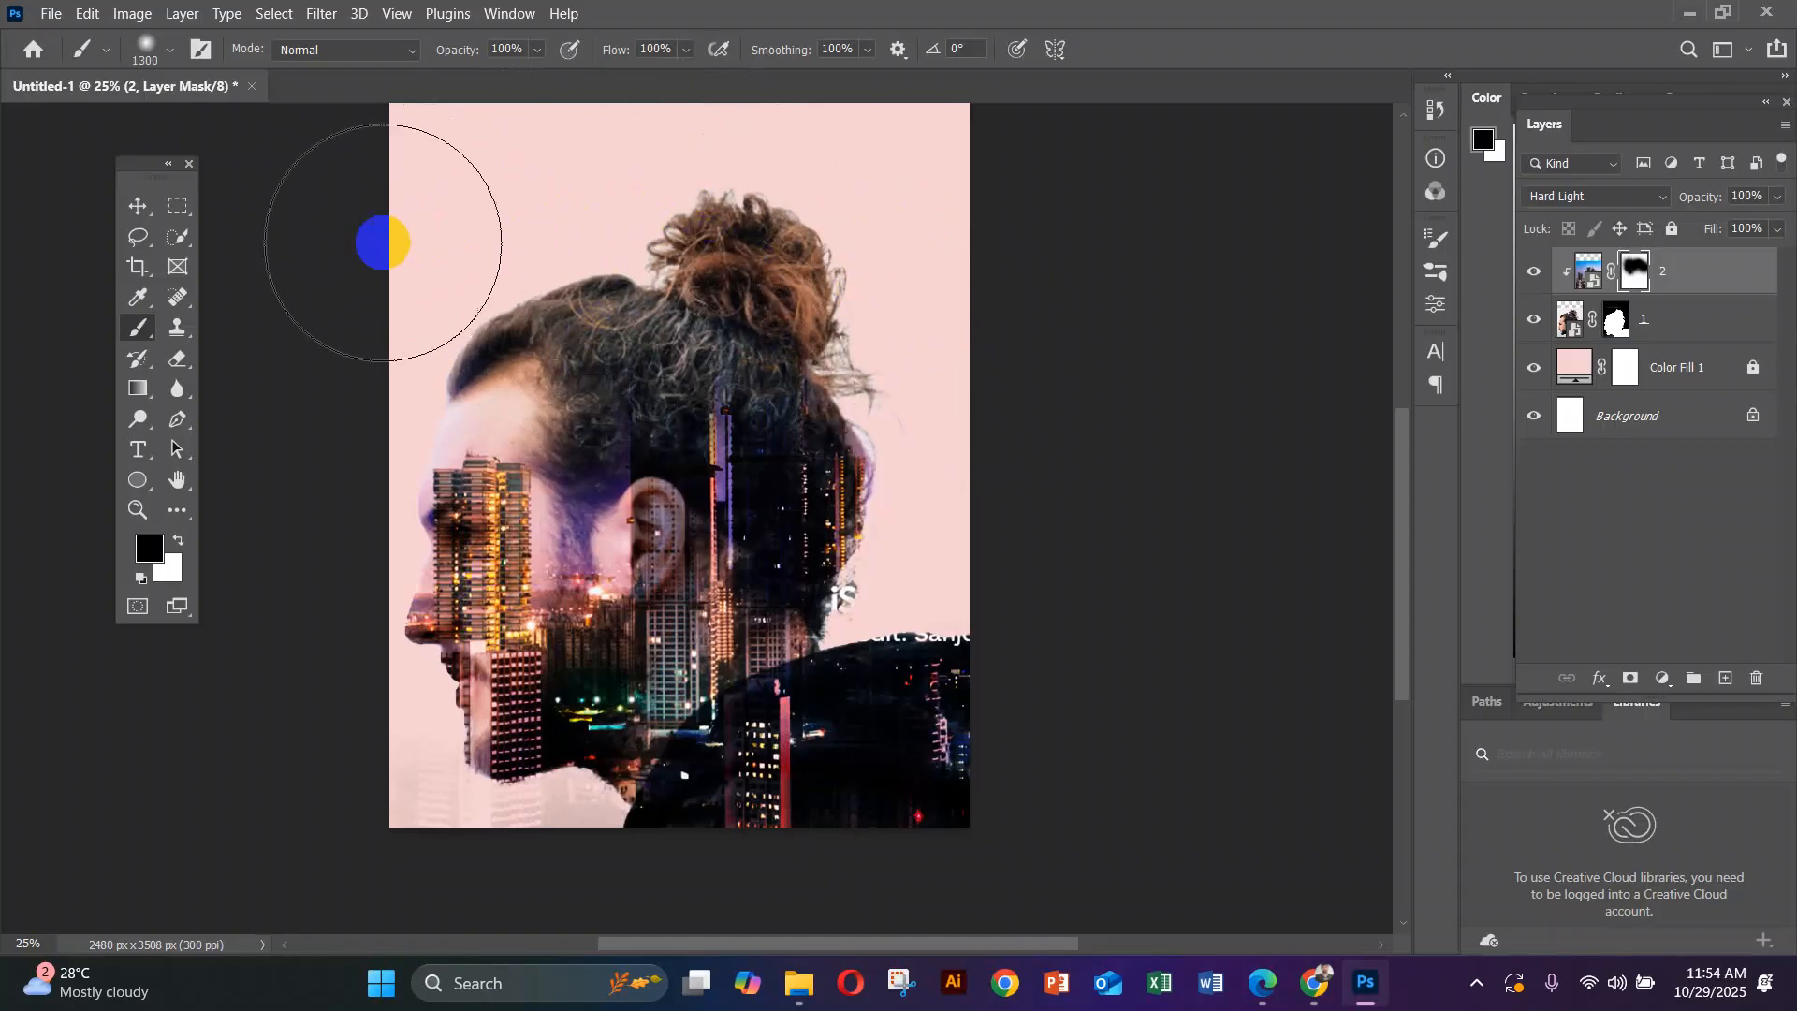
Paint black on the cityscape mask over the jacket and shoulder, enlarging the soft brush to 1900 px
mouse_move(975, 776)
mouse_down()
mouse_move(781, 866)
mouse_move(838, 806)
mouse_move(790, 886)
mouse_move(795, 833)
mouse_move(779, 908)
mouse_move(797, 816)
mouse_move(806, 839)
mouse_move(771, 909)
mouse_move(823, 833)
mouse_move(1017, 733)
mouse_move(977, 698)
mouse_move(1019, 630)
mouse_up()
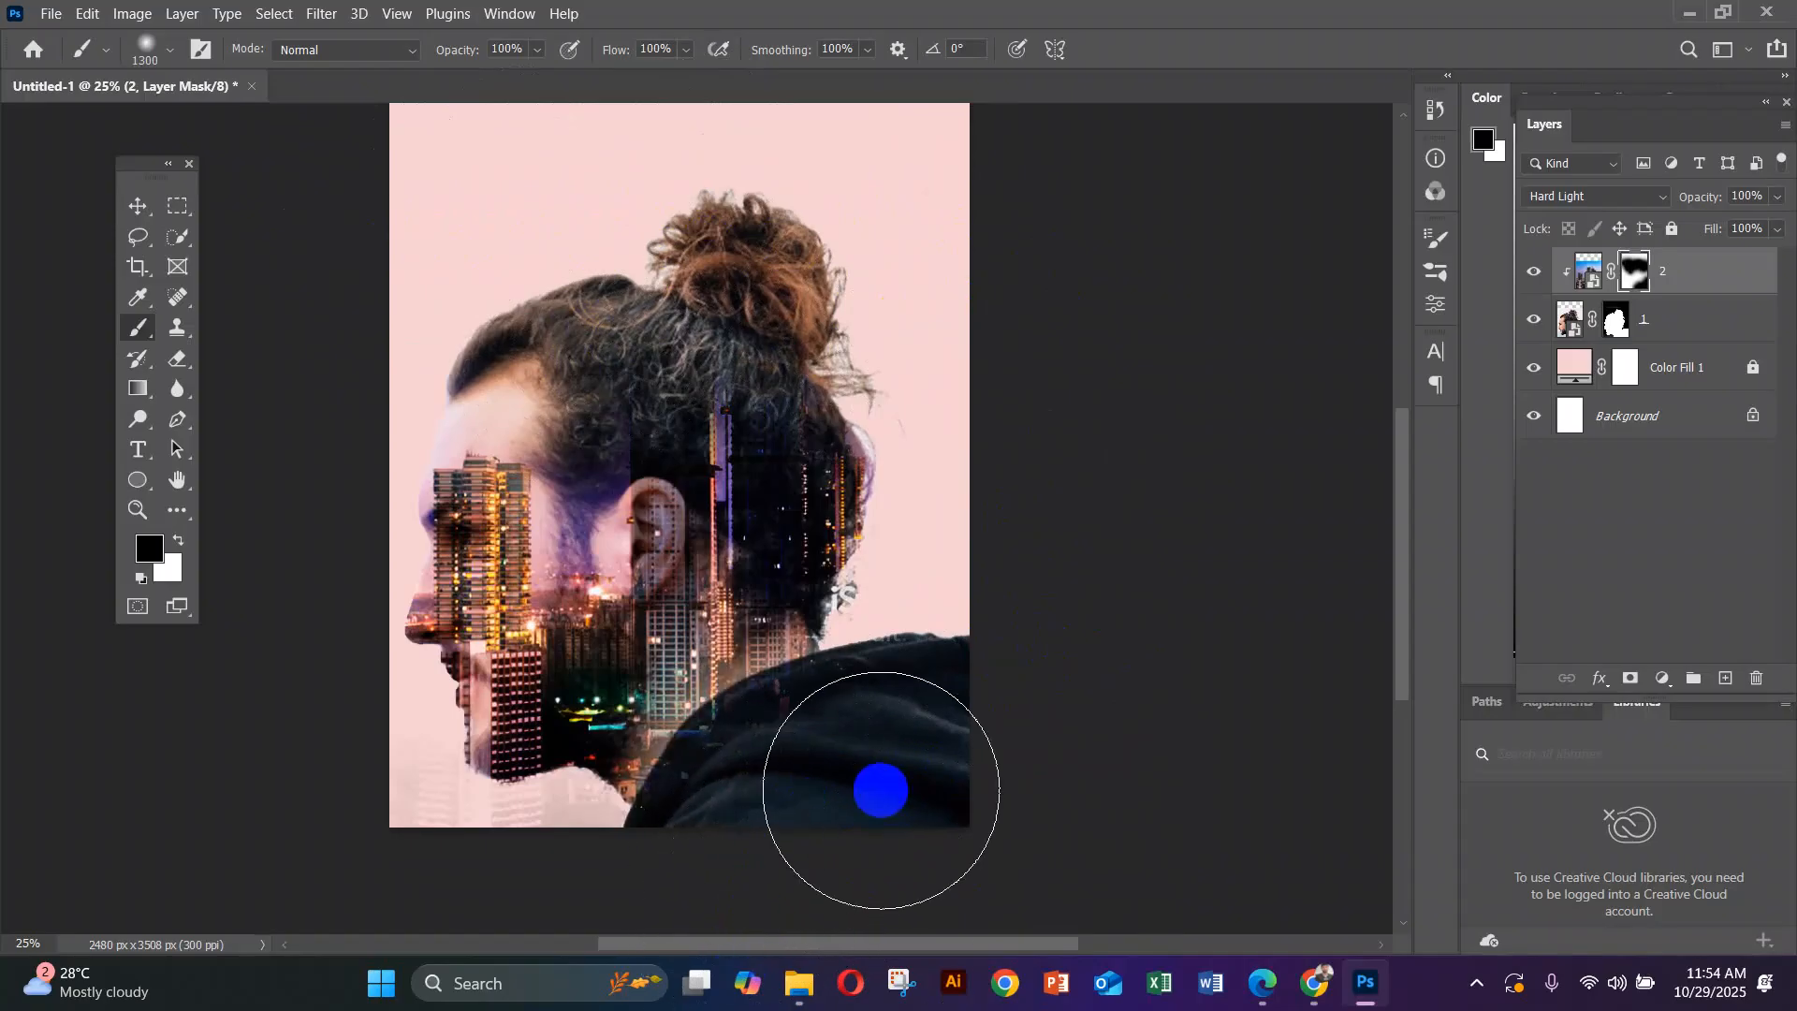
key(bracketright)
key(bracketright)
key(bracketright)
key(bracketright)
key(bracketright)
key(bracketright)
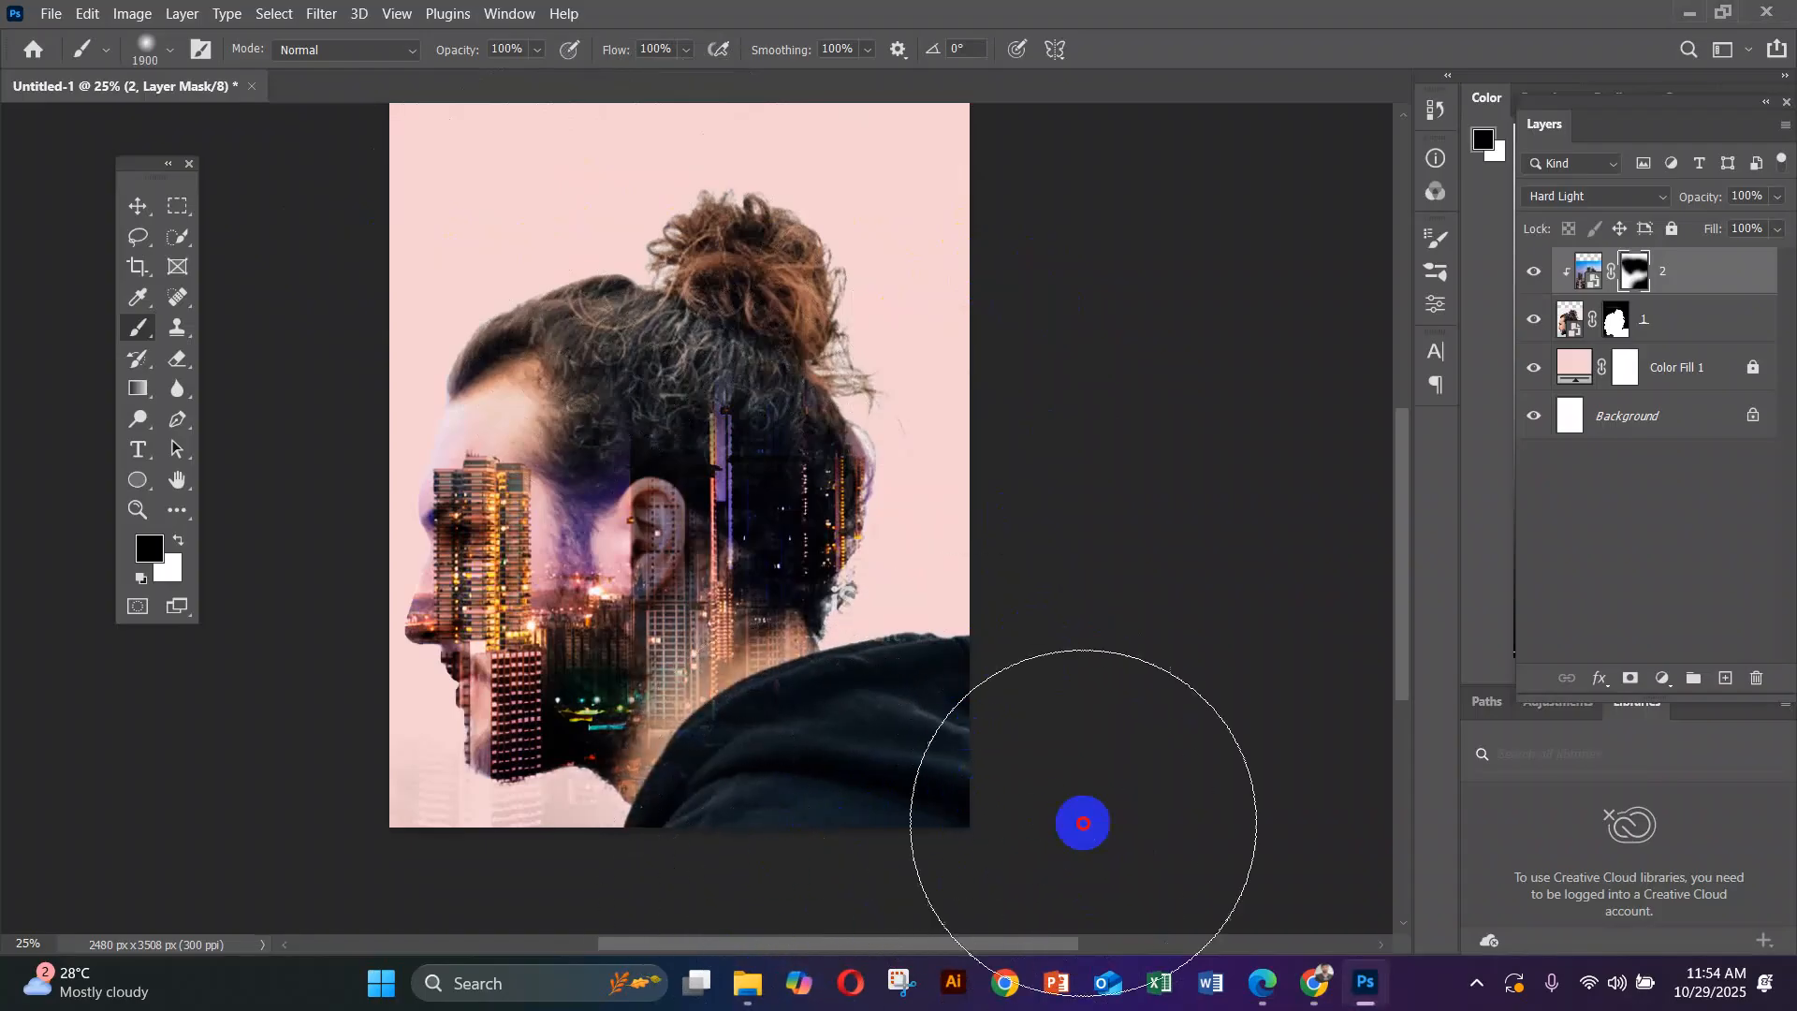
click(1039, 820)
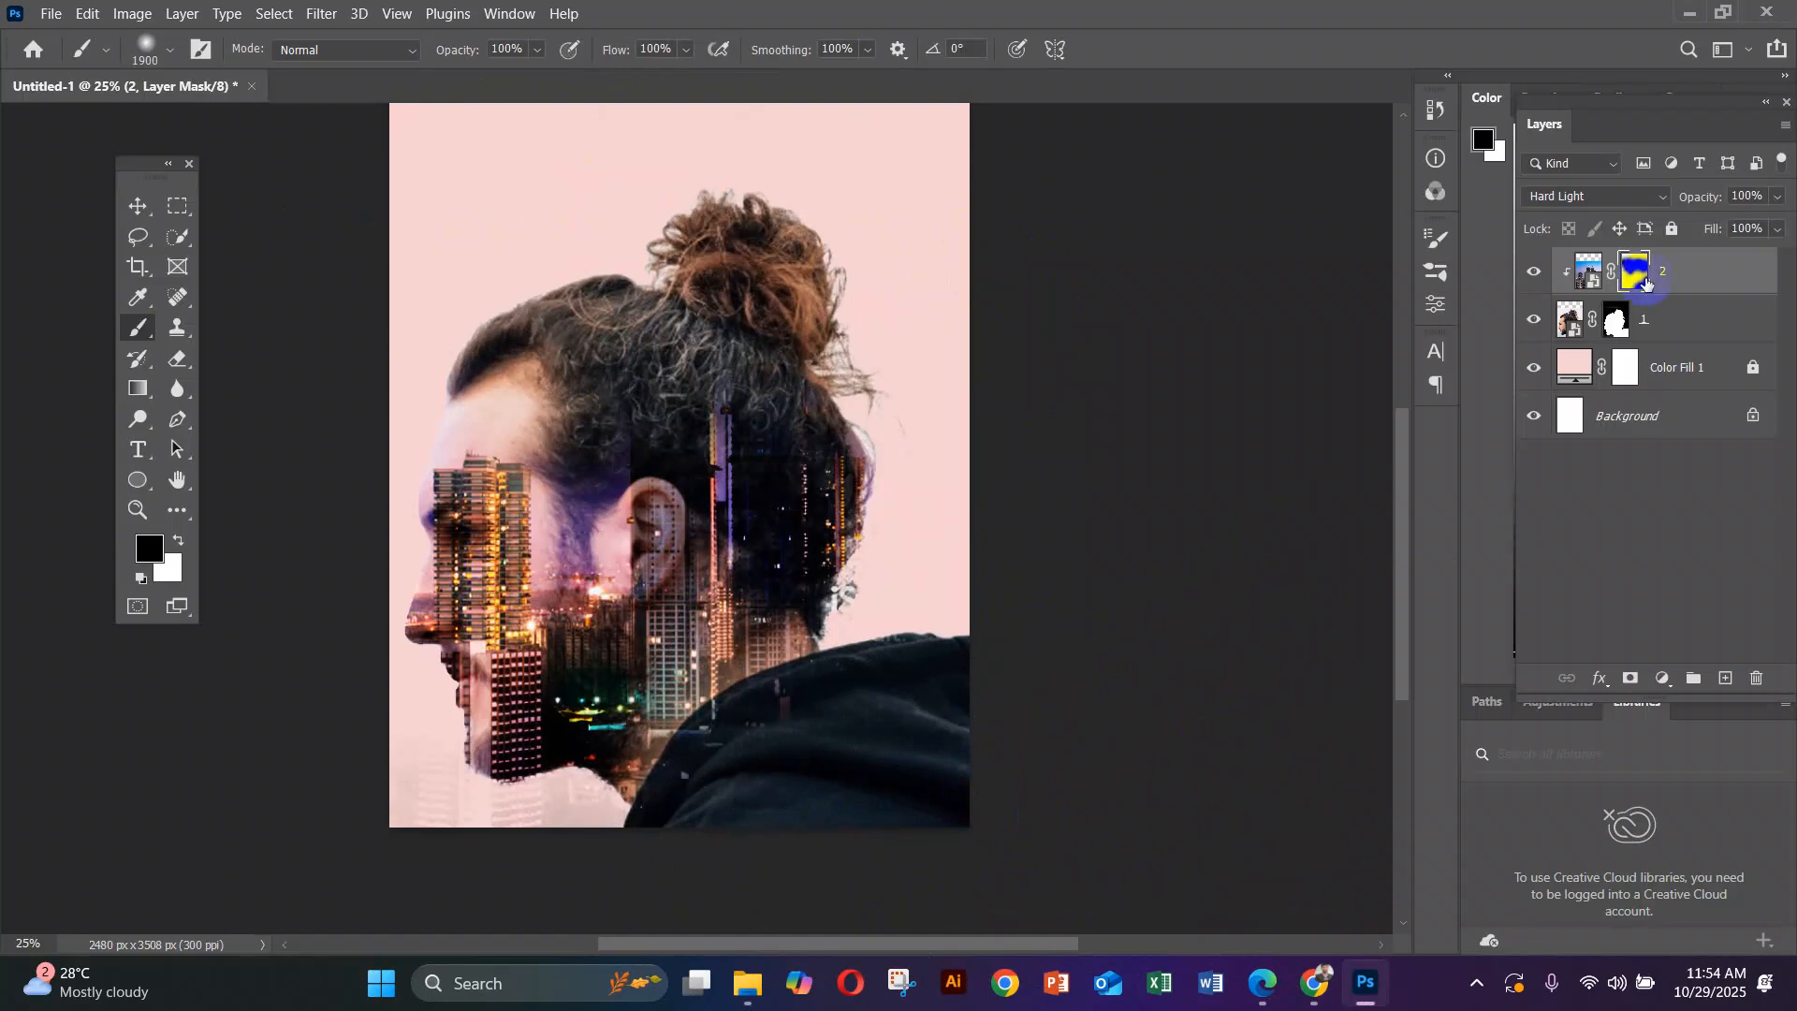
Restore the cityscape over the jacket by painting white on its mask, and return the foreground colour to black
click(772, 783)
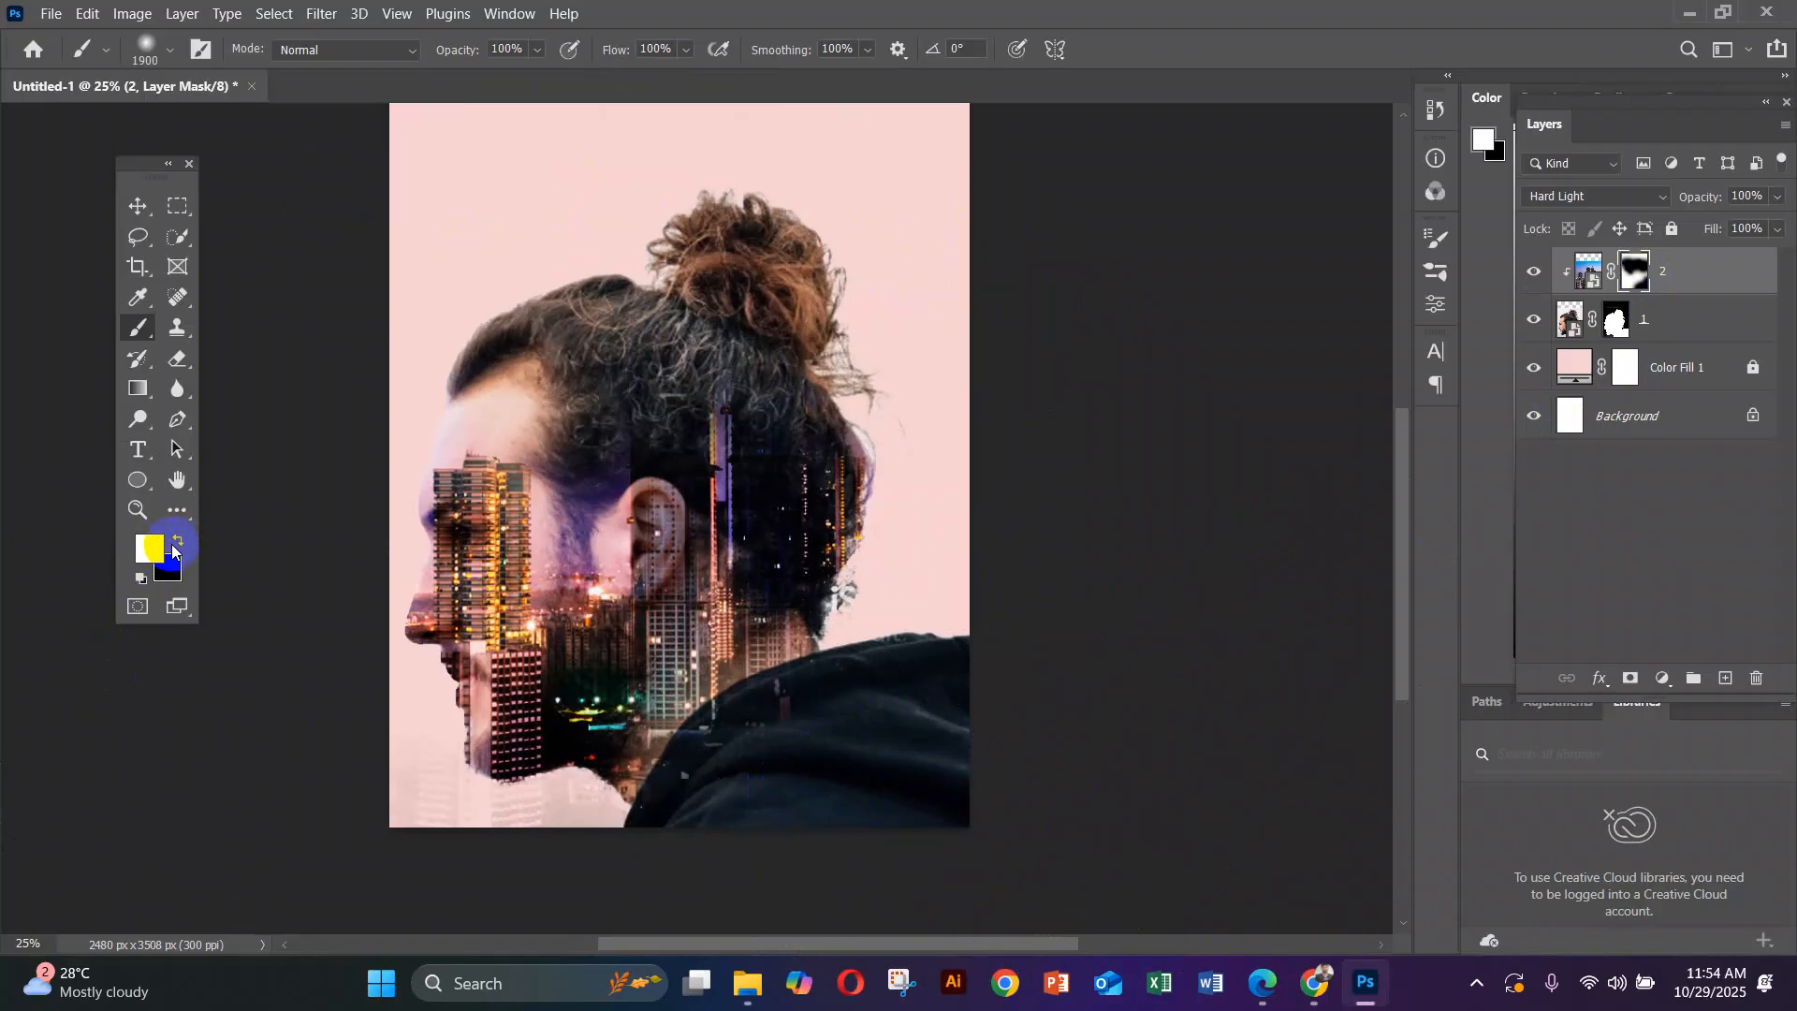
mouse_move(674, 730)
mouse_down()
mouse_move(857, 812)
mouse_move(770, 875)
mouse_move(811, 807)
mouse_move(767, 835)
mouse_move(743, 890)
mouse_move(944, 789)
mouse_move(905, 788)
mouse_move(1053, 789)
mouse_move(826, 801)
mouse_move(889, 786)
mouse_move(783, 858)
mouse_move(994, 750)
mouse_move(895, 789)
mouse_move(1023, 781)
mouse_move(575, 920)
mouse_move(686, 939)
mouse_move(400, 899)
mouse_move(286, 676)
mouse_move(198, 593)
mouse_up()
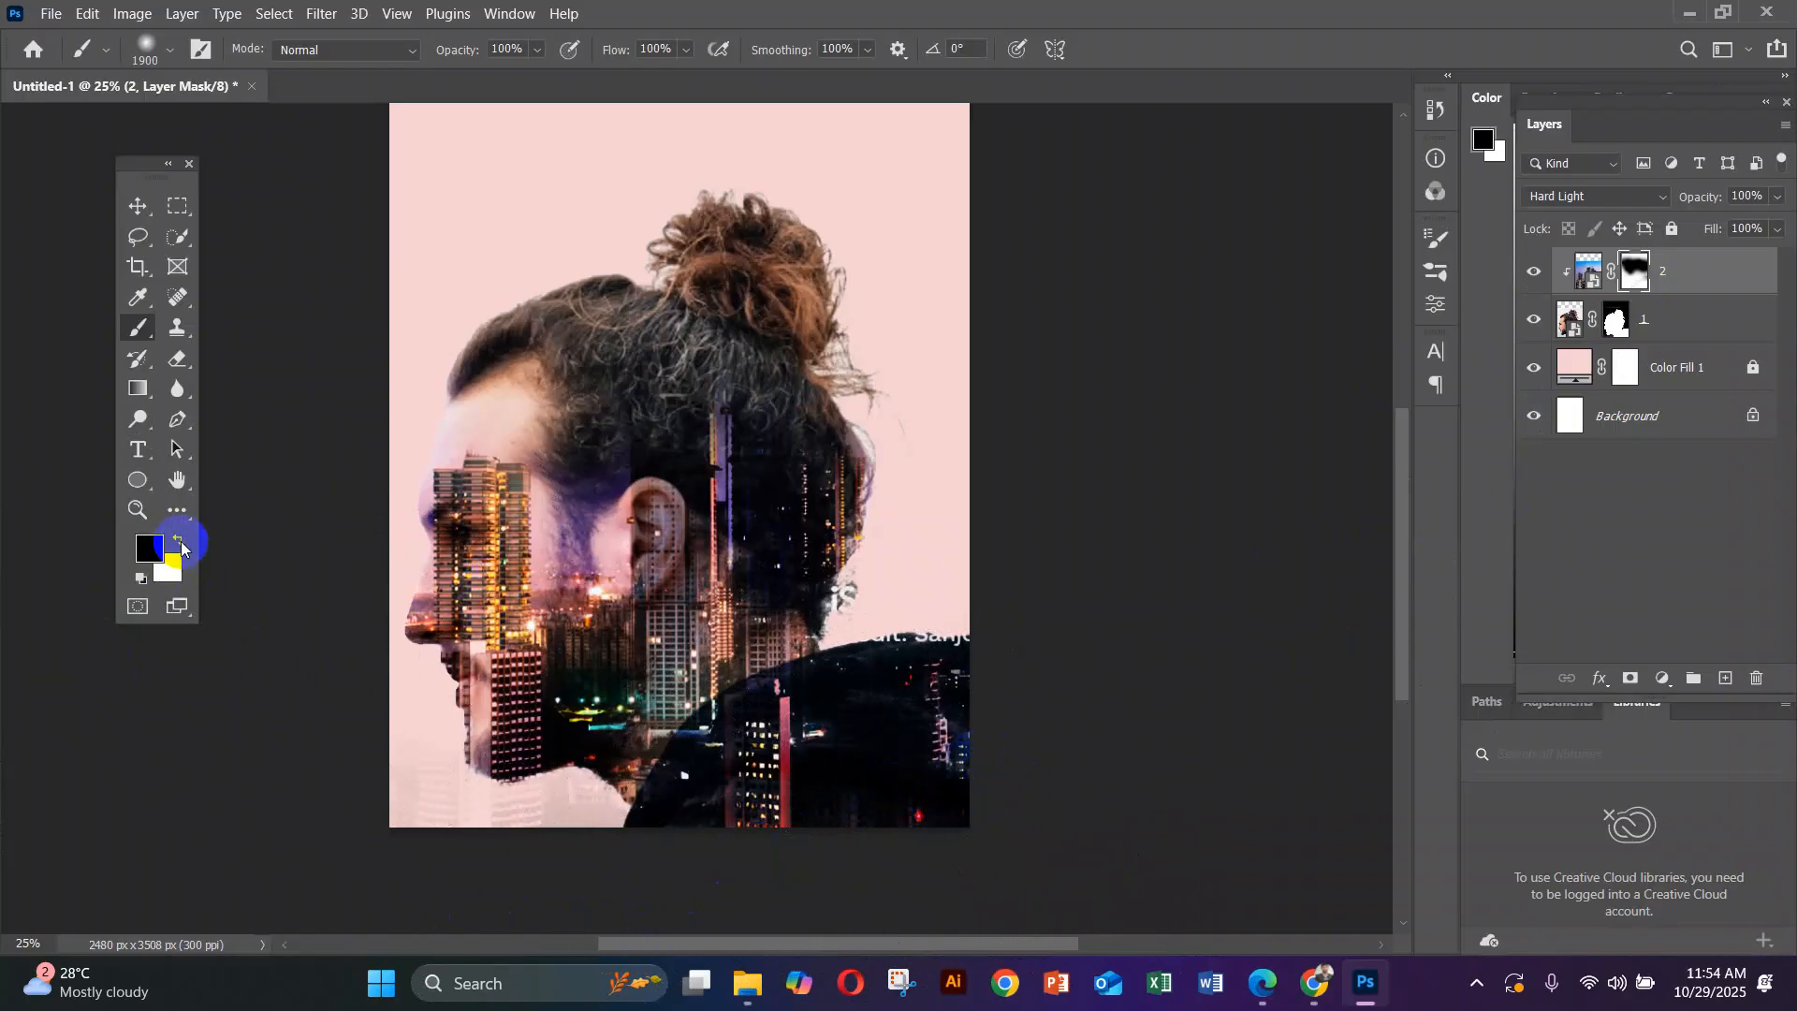
Fade the cityscape off the jacket and neck by painting black on its mask with a 3000 px soft brush
key(bracketright)
key(bracketright)
key(bracketright)
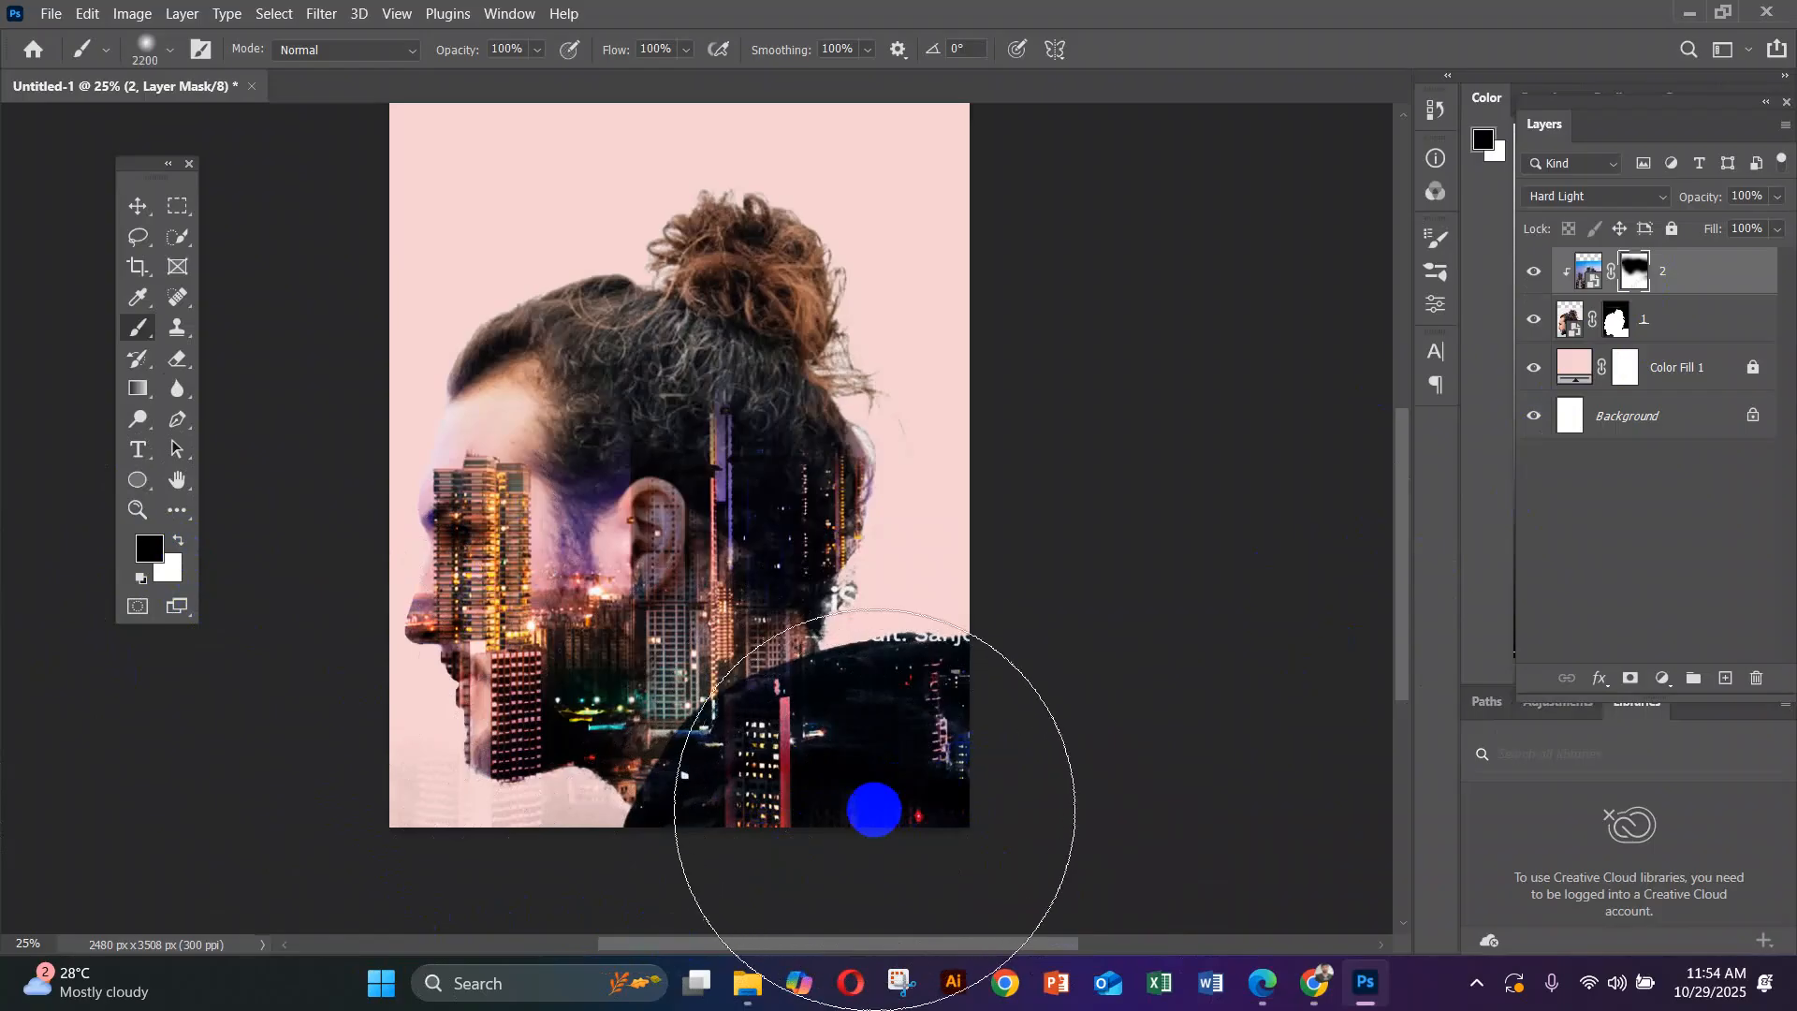
key(bracketright)
key(bracketright)
key(bracketright)
key(bracketright)
key(bracketright)
key(bracketright)
key(bracketright)
key(bracketright)
click(893, 910)
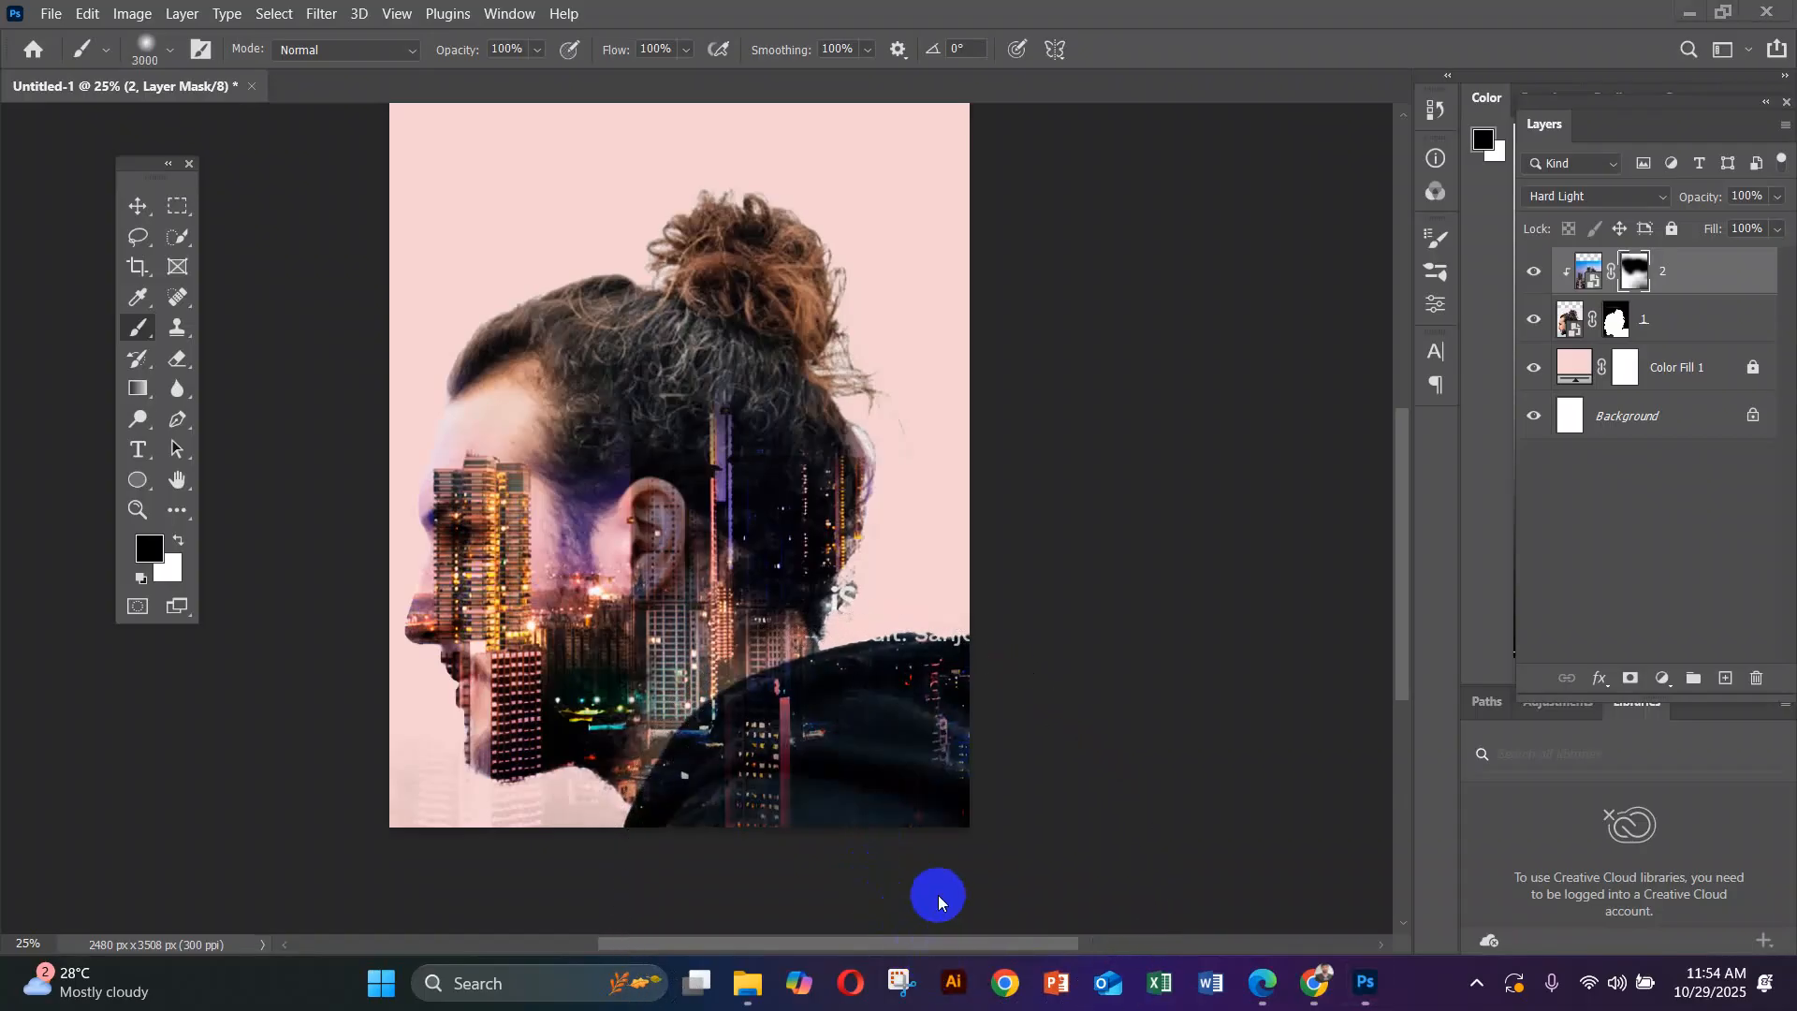
scroll(947, 767, down, 3)
mouse_move(891, 636)
mouse_down()
mouse_move(948, 714)
mouse_move(915, 765)
mouse_move(1045, 730)
mouse_move(1123, 644)
mouse_move(1232, 621)
mouse_move(1161, 612)
mouse_move(1054, 683)
mouse_move(959, 799)
mouse_move(914, 810)
mouse_up()
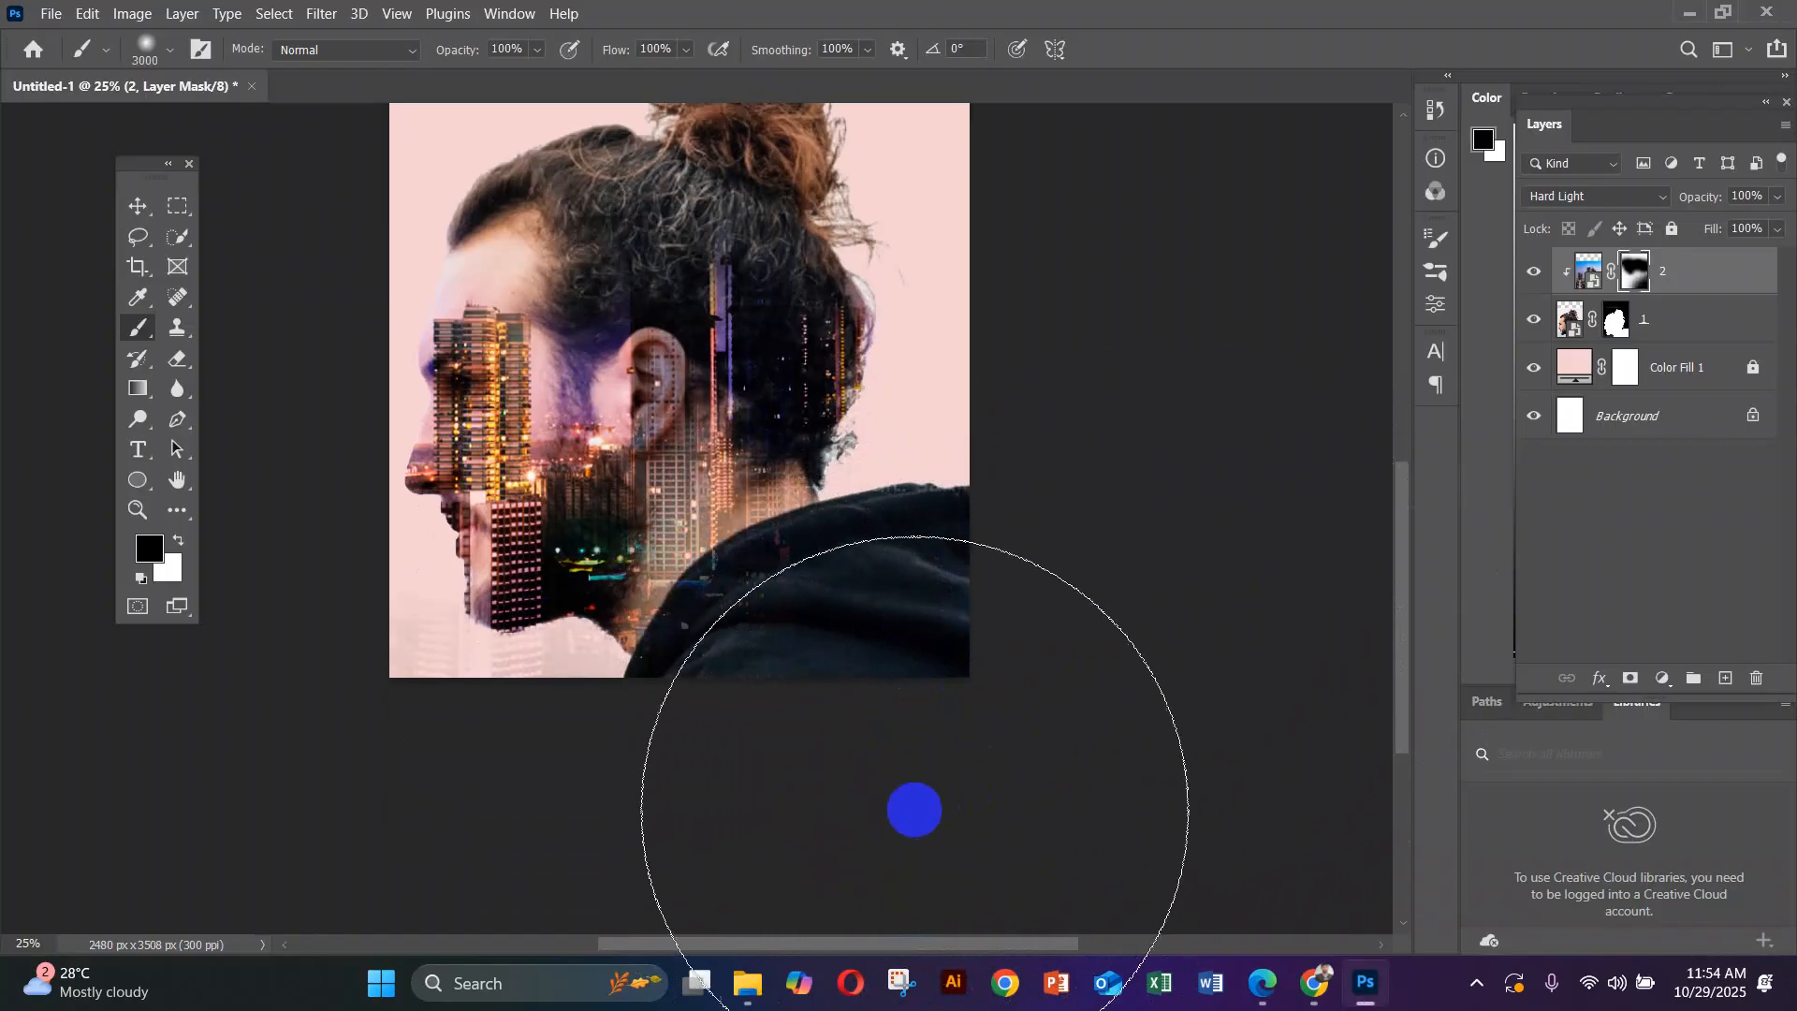
scroll(216, 403, up, 2)
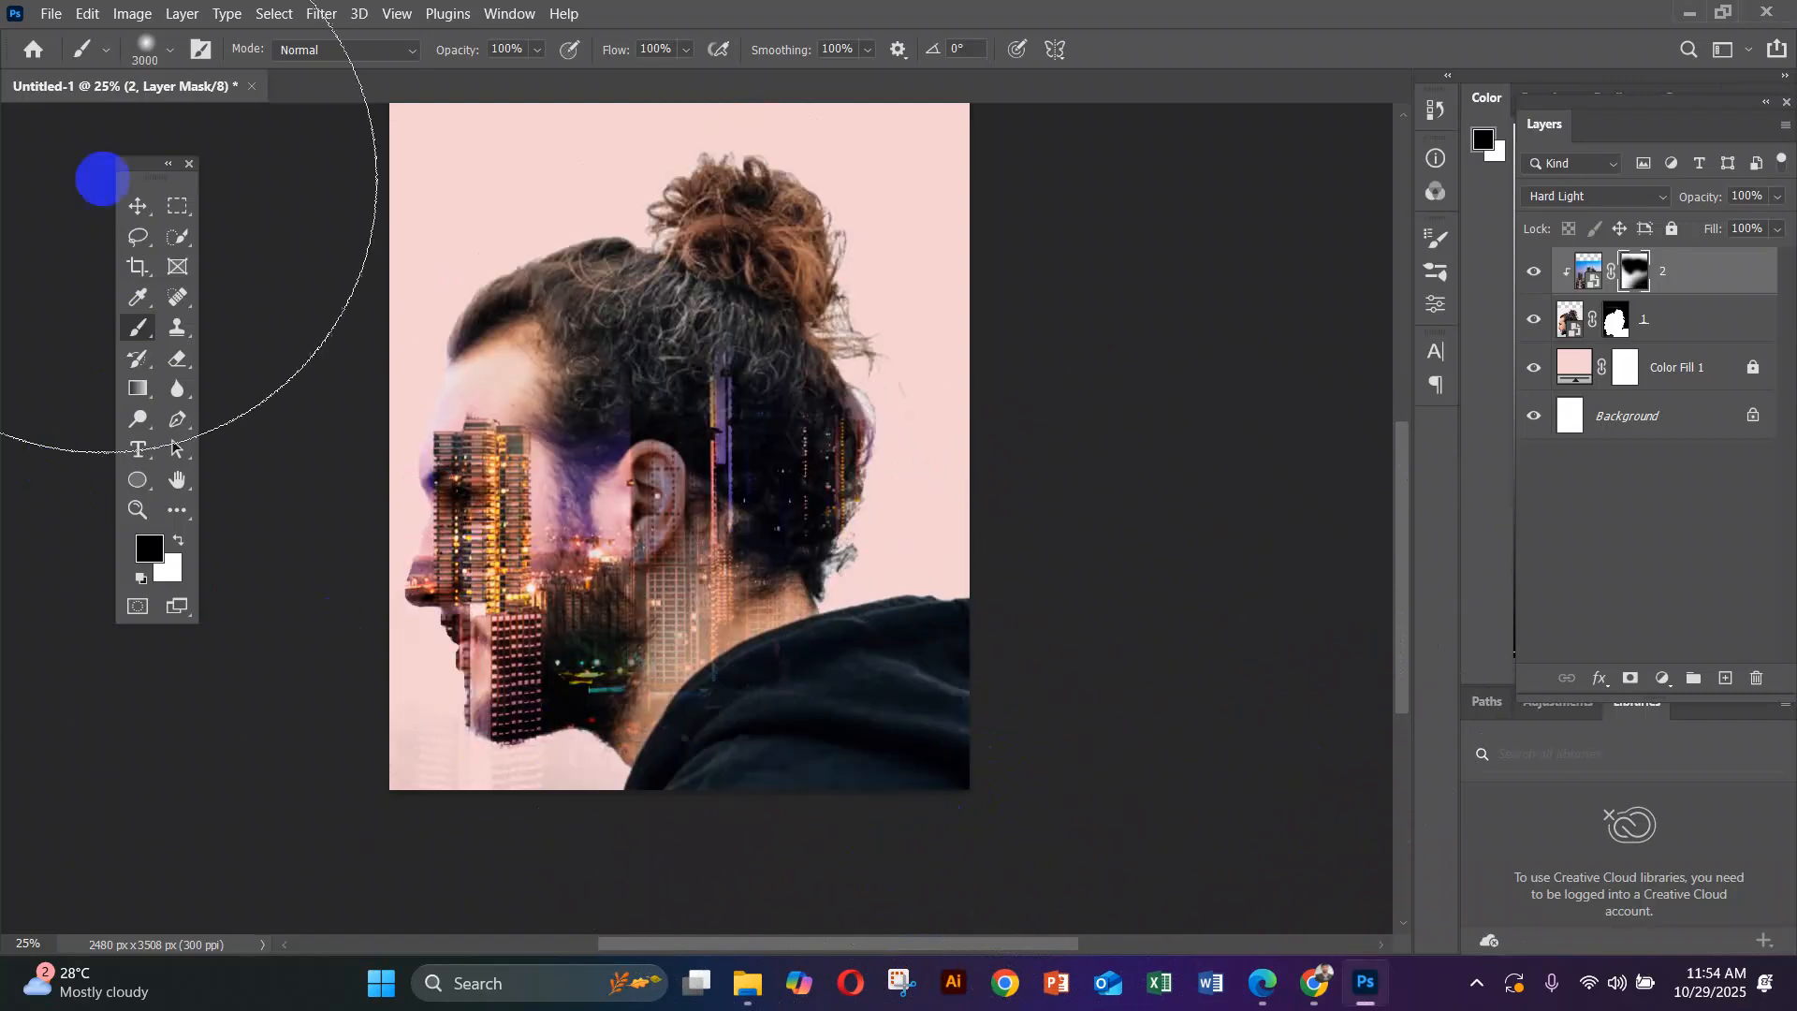
click(138, 206)
scroll(842, 704, up, 1)
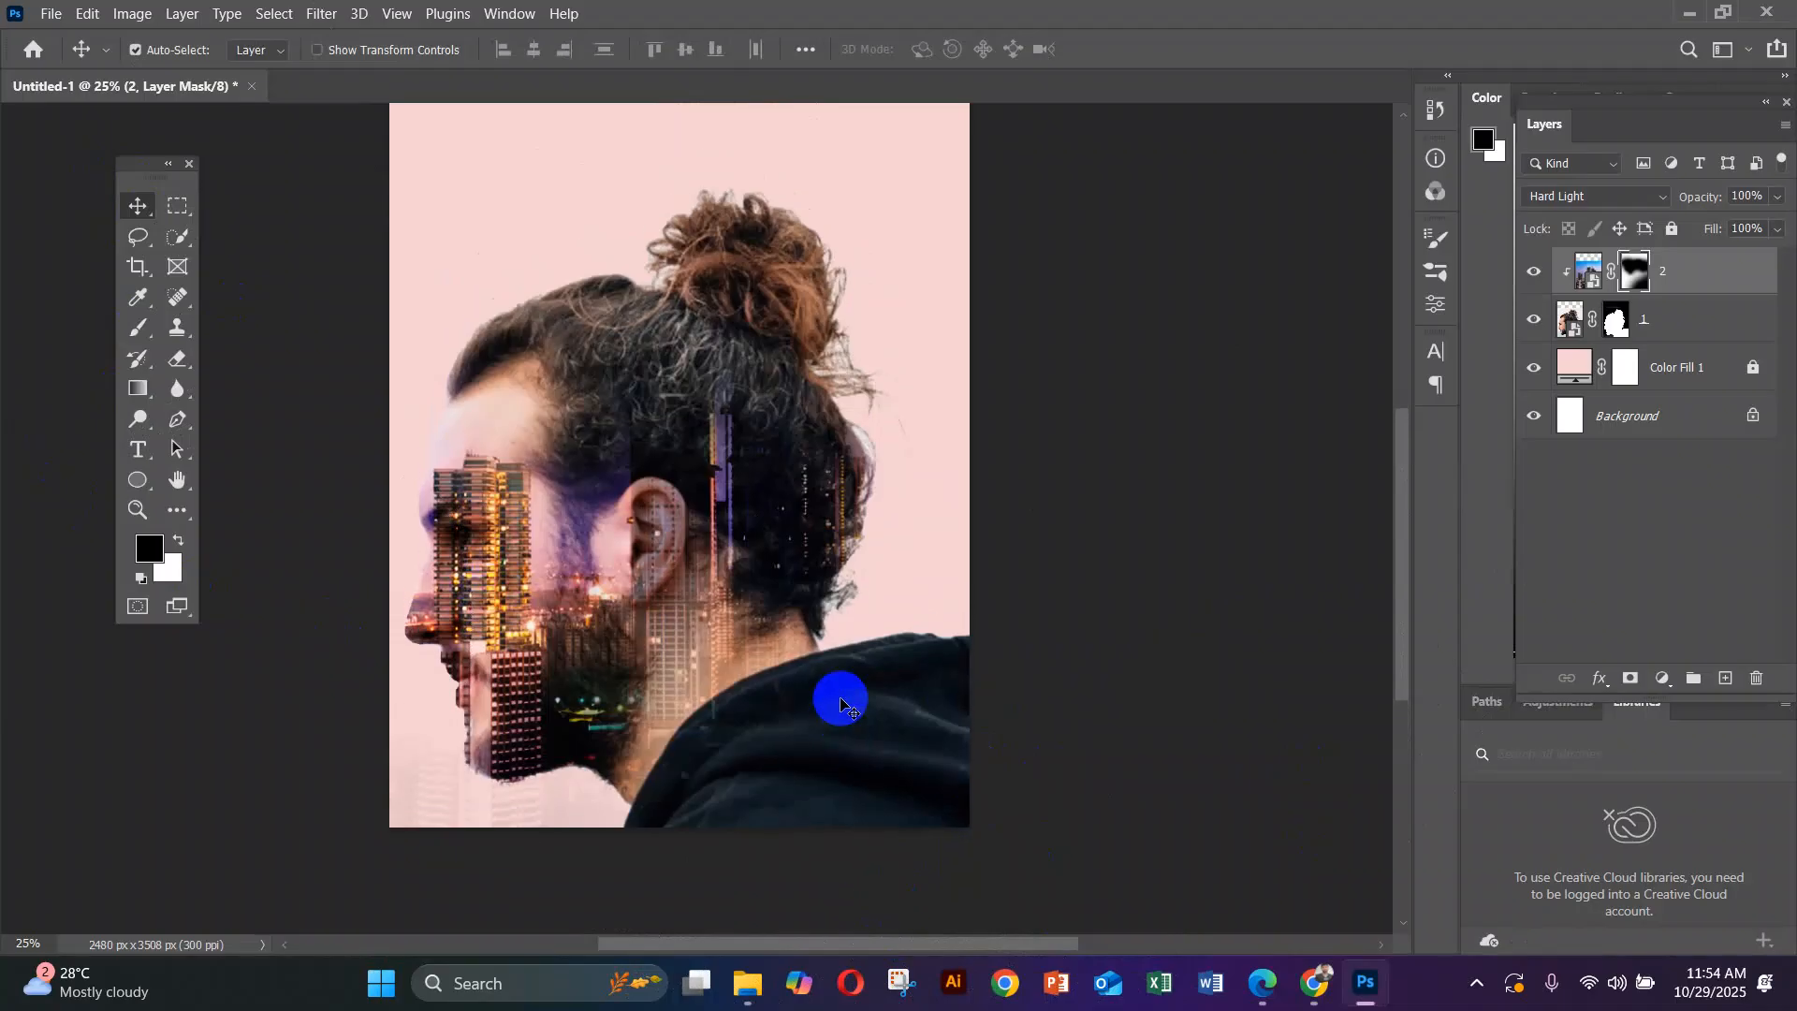
scroll(841, 704, up, 3)
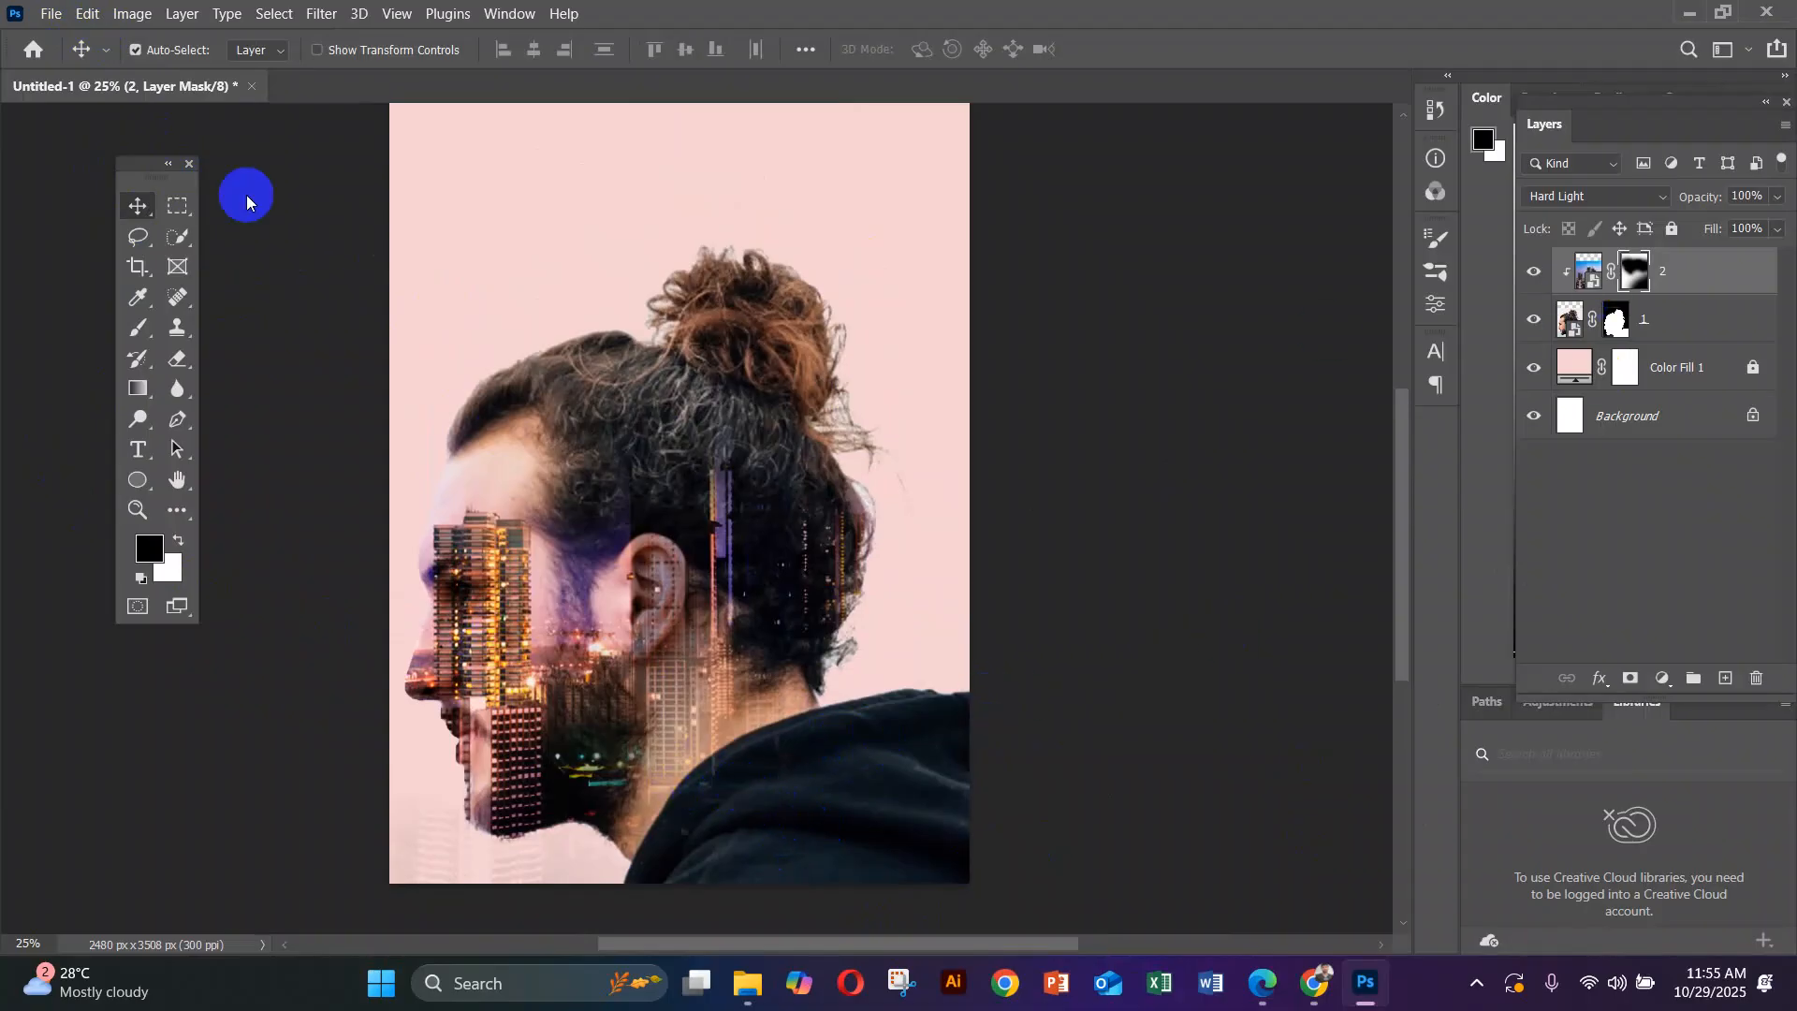
Open 3.jpeg from the 29-10-25 folder as a separate document and activate the Frame tool
click(50, 13)
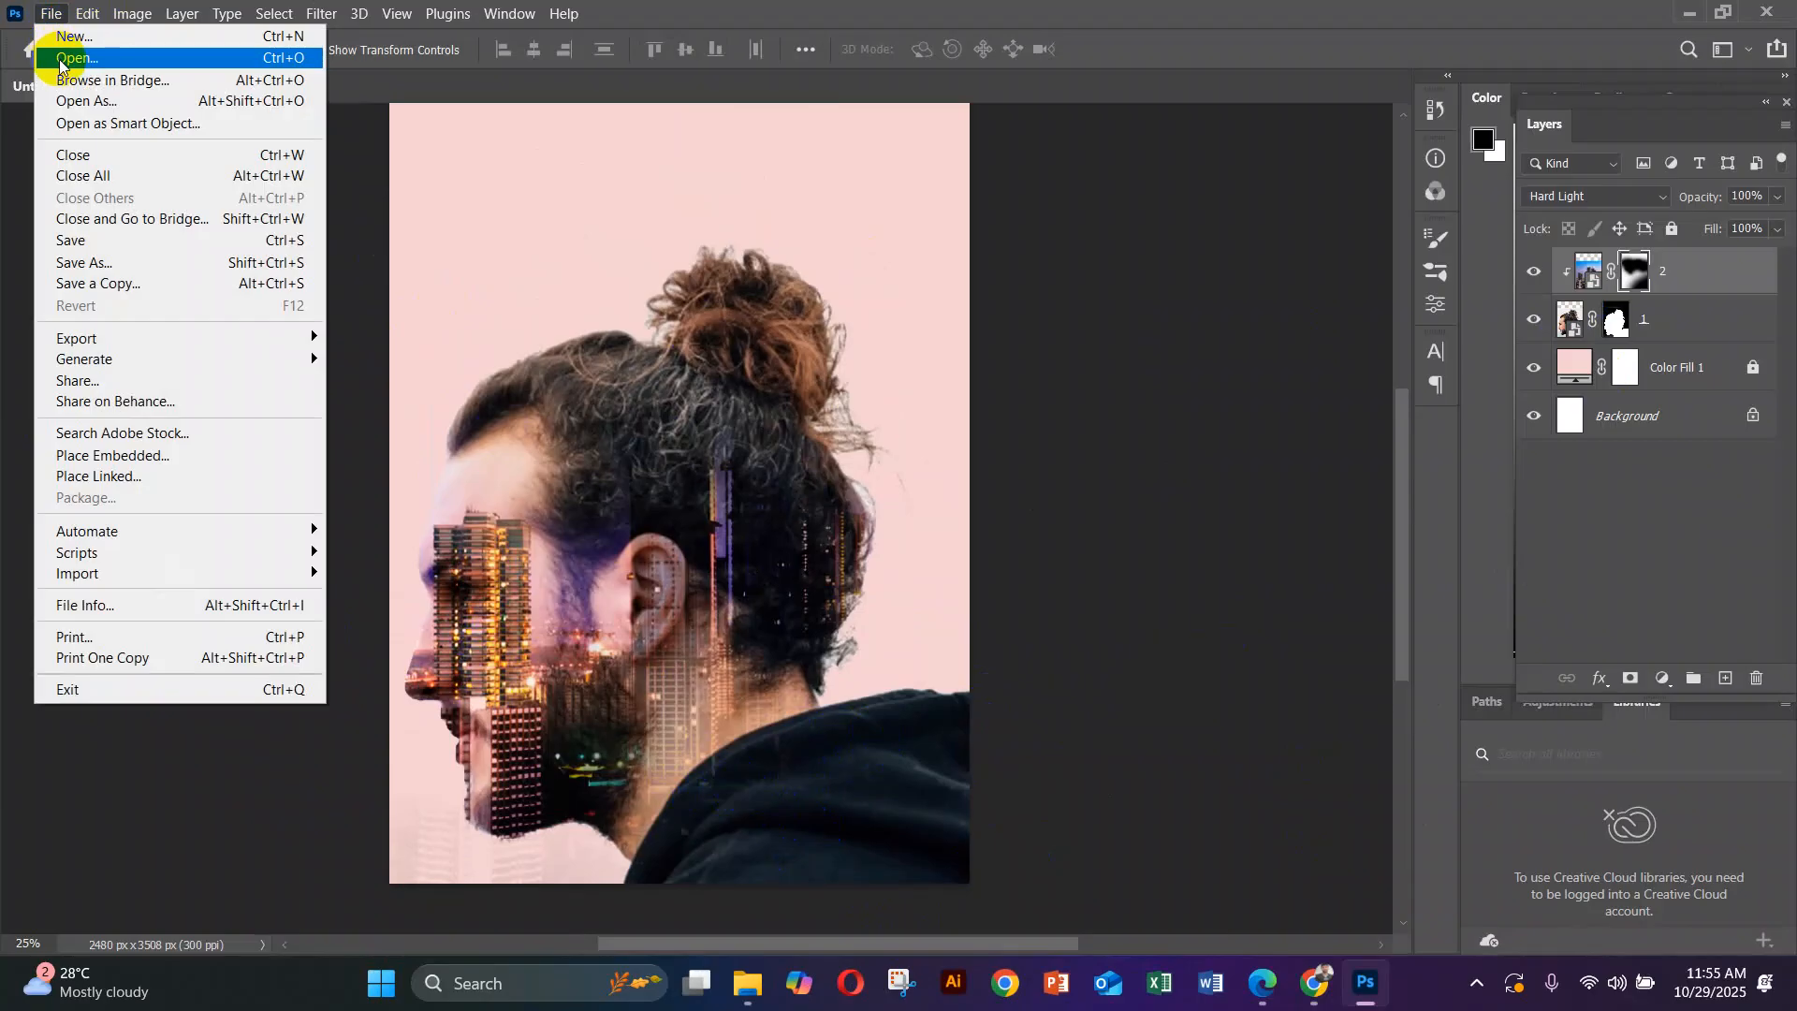
click(59, 60)
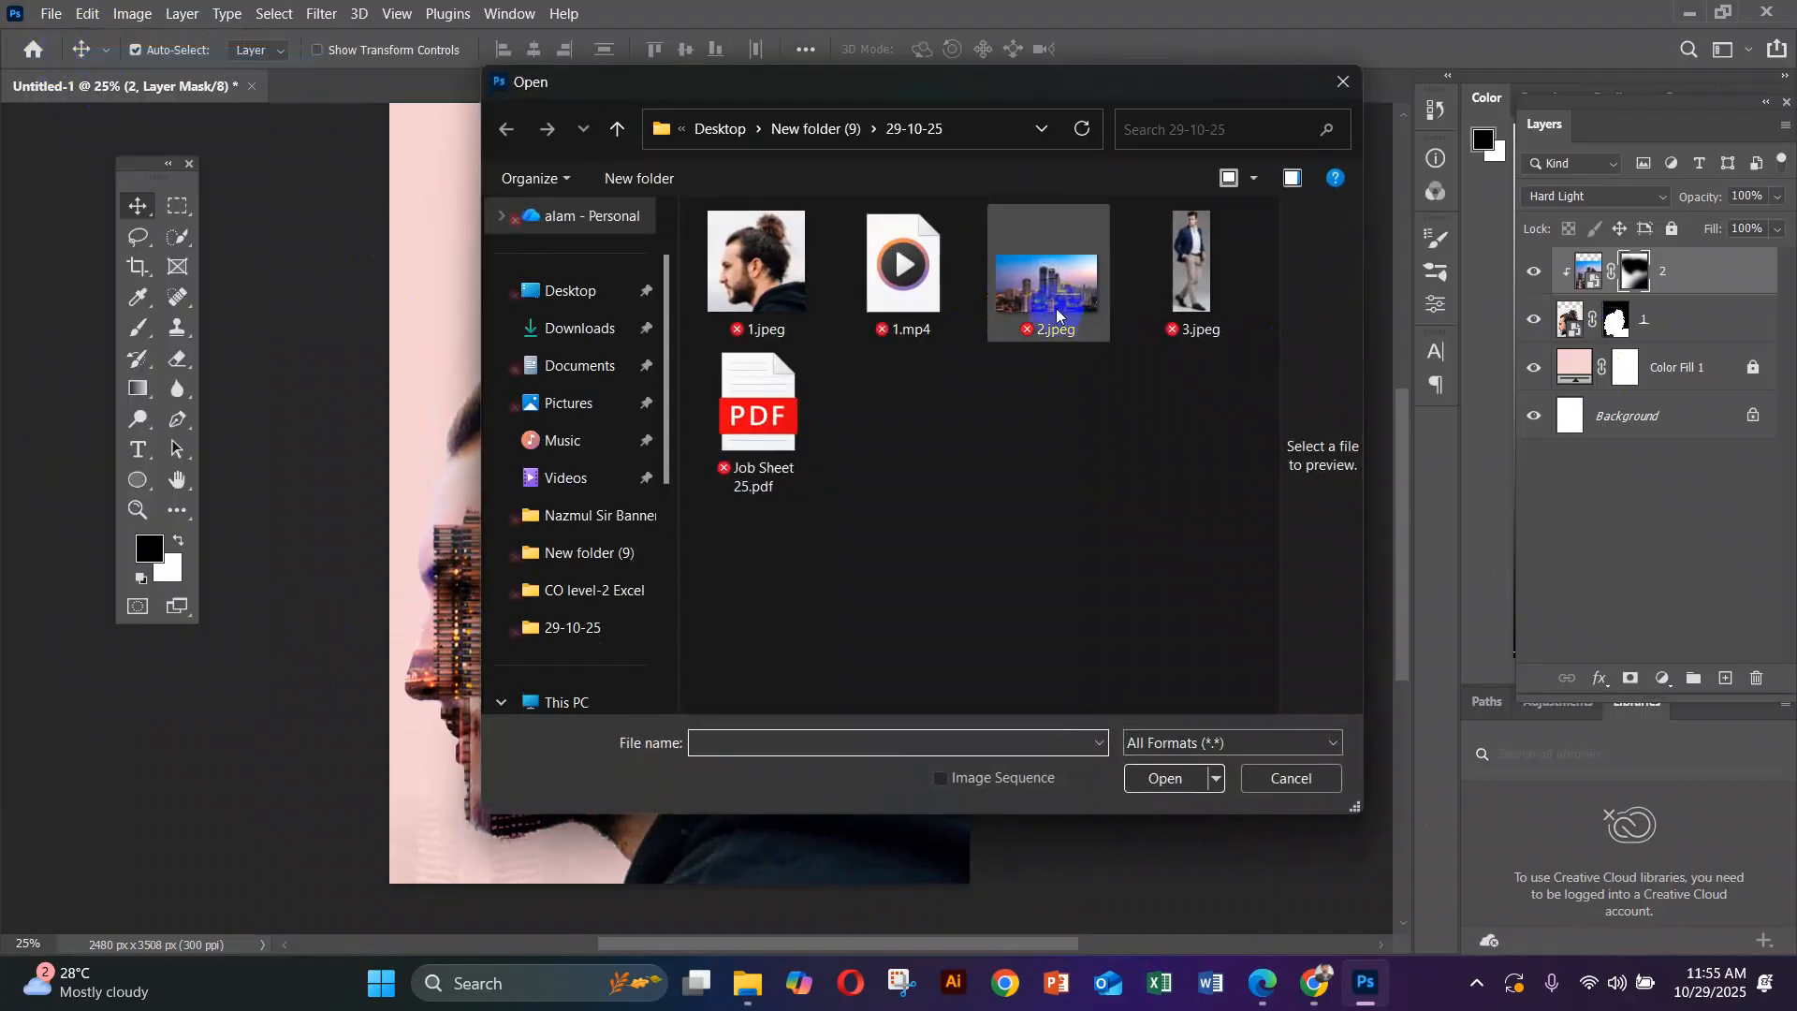
double_click(1200, 278)
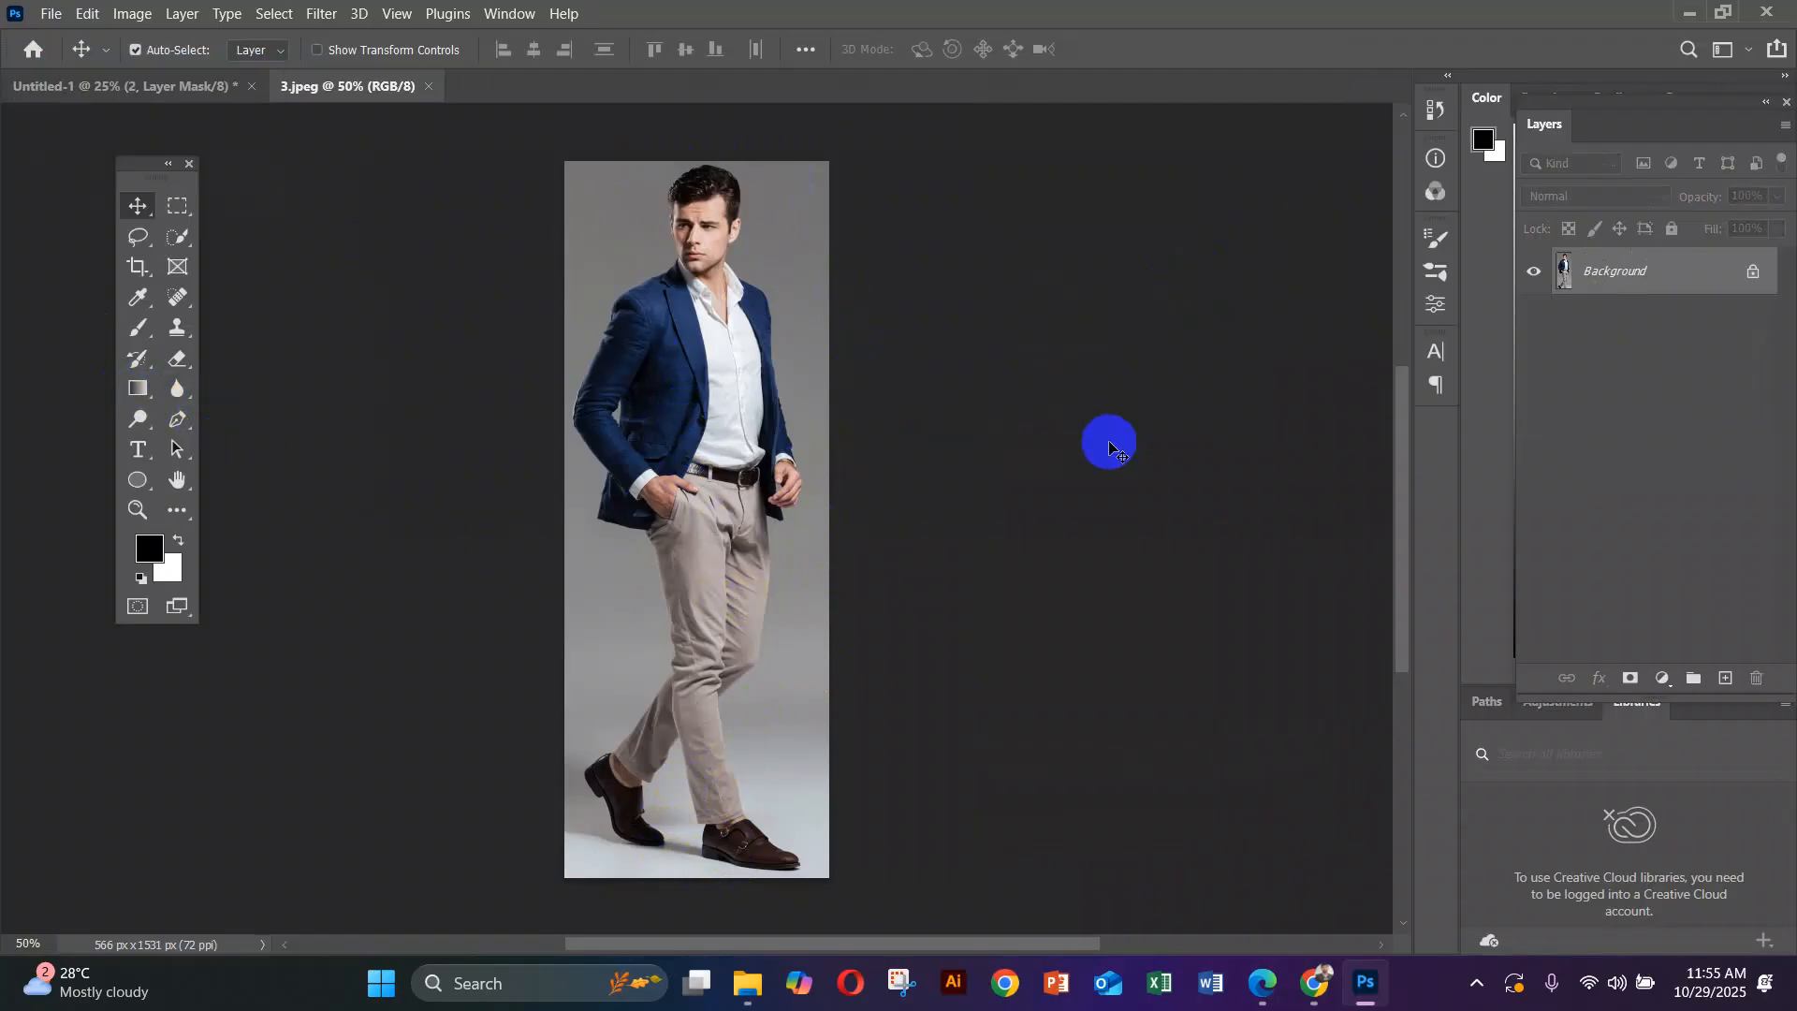
click(179, 267)
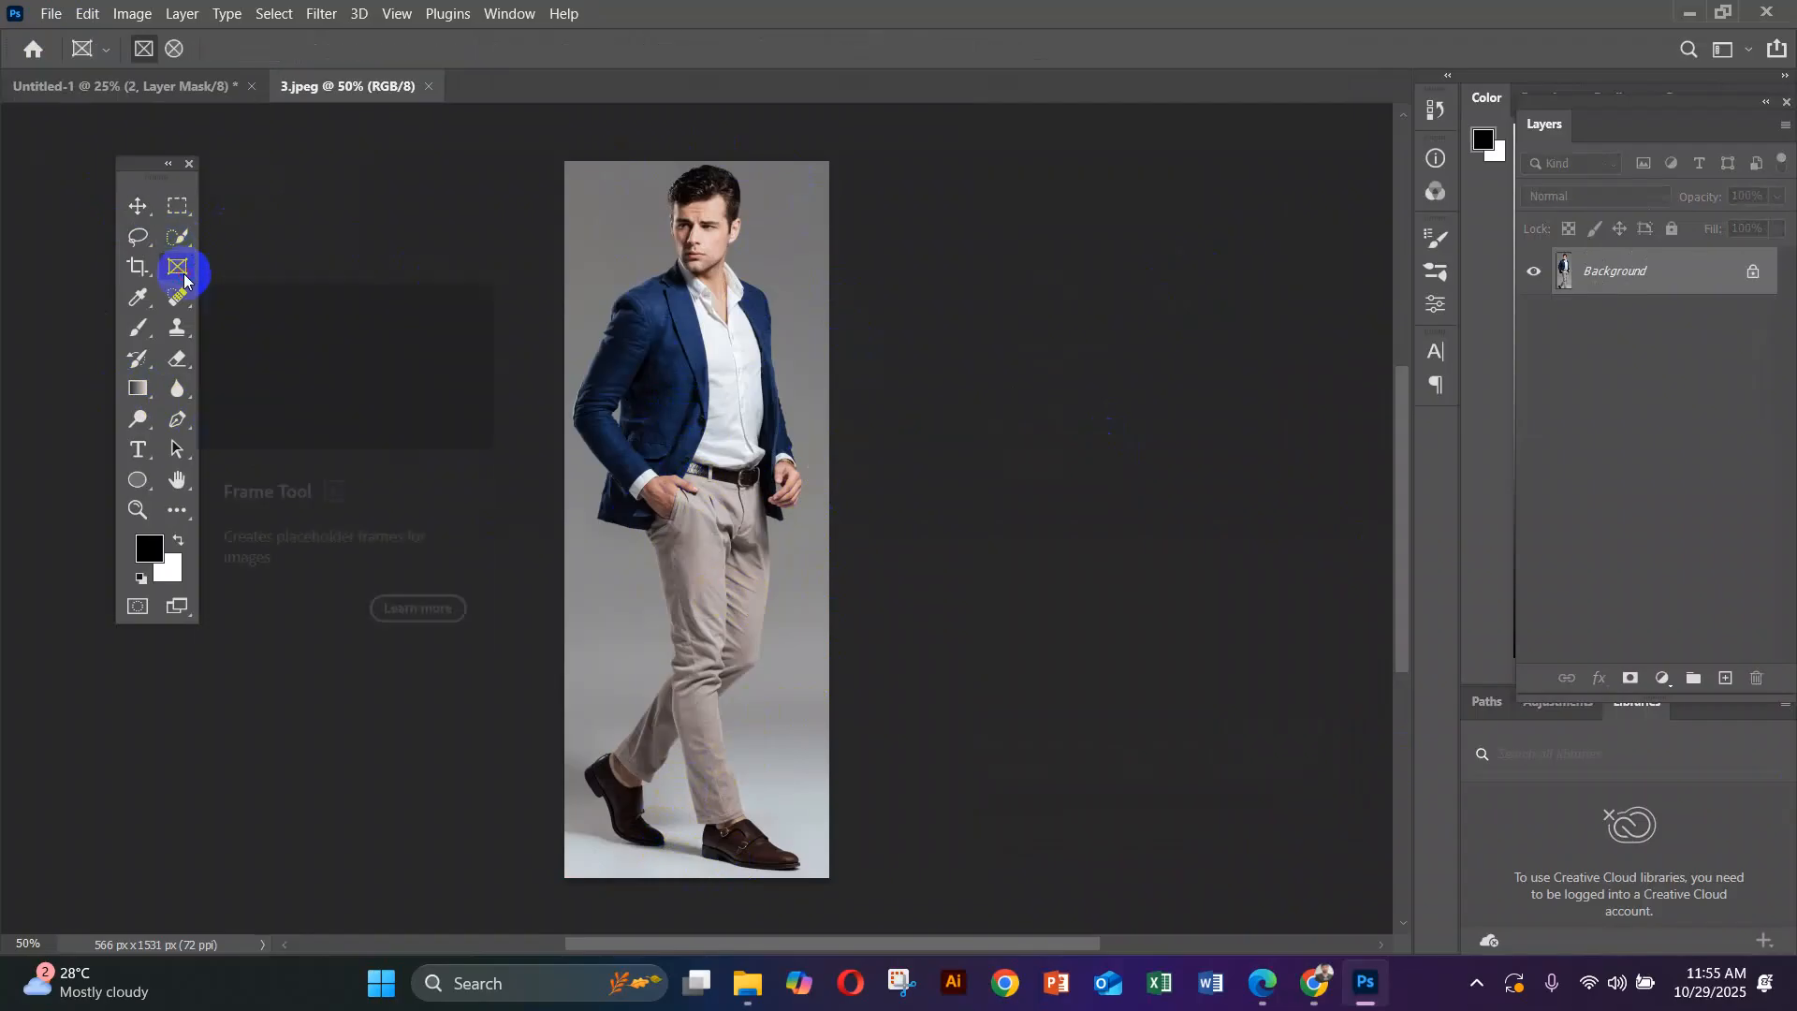
Select the standing man in 3.jpeg with the Object Selection tool
mouse_move(179, 237)
mouse_down()
mouse_move(272, 236)
mouse_move(275, 268)
mouse_move(279, 237)
mouse_up()
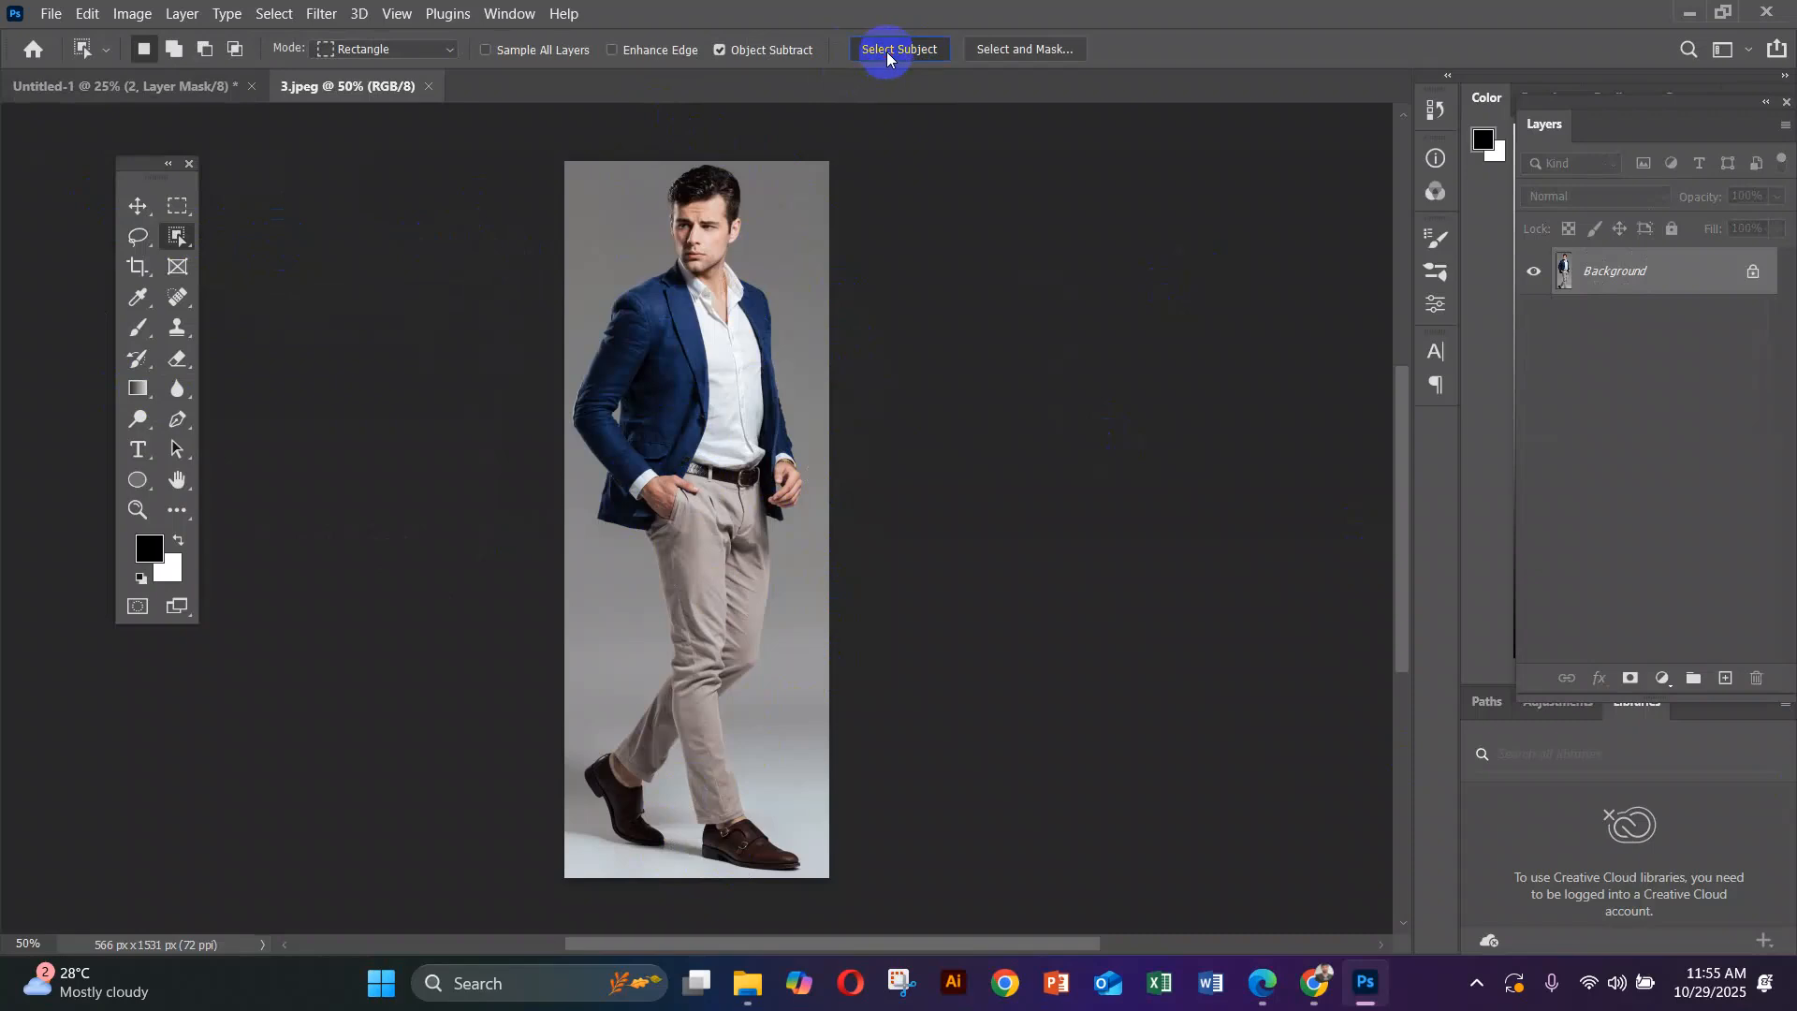
click(714, 481)
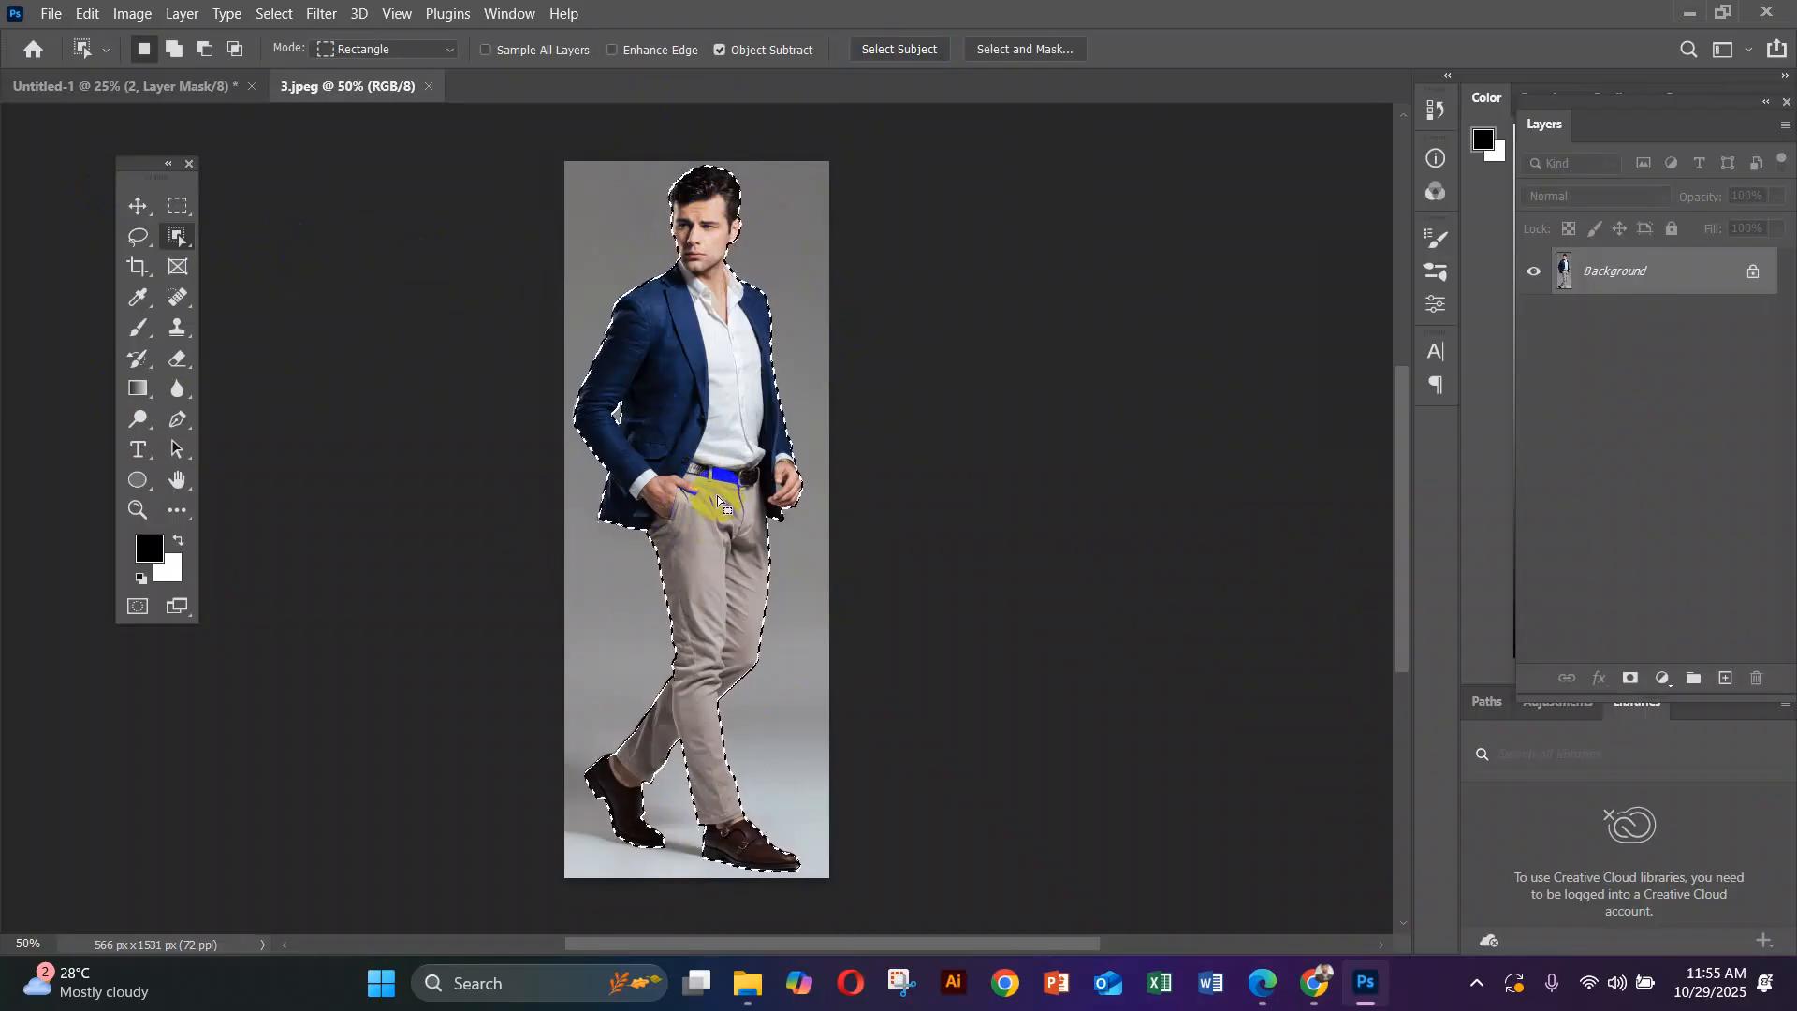
click(784, 536)
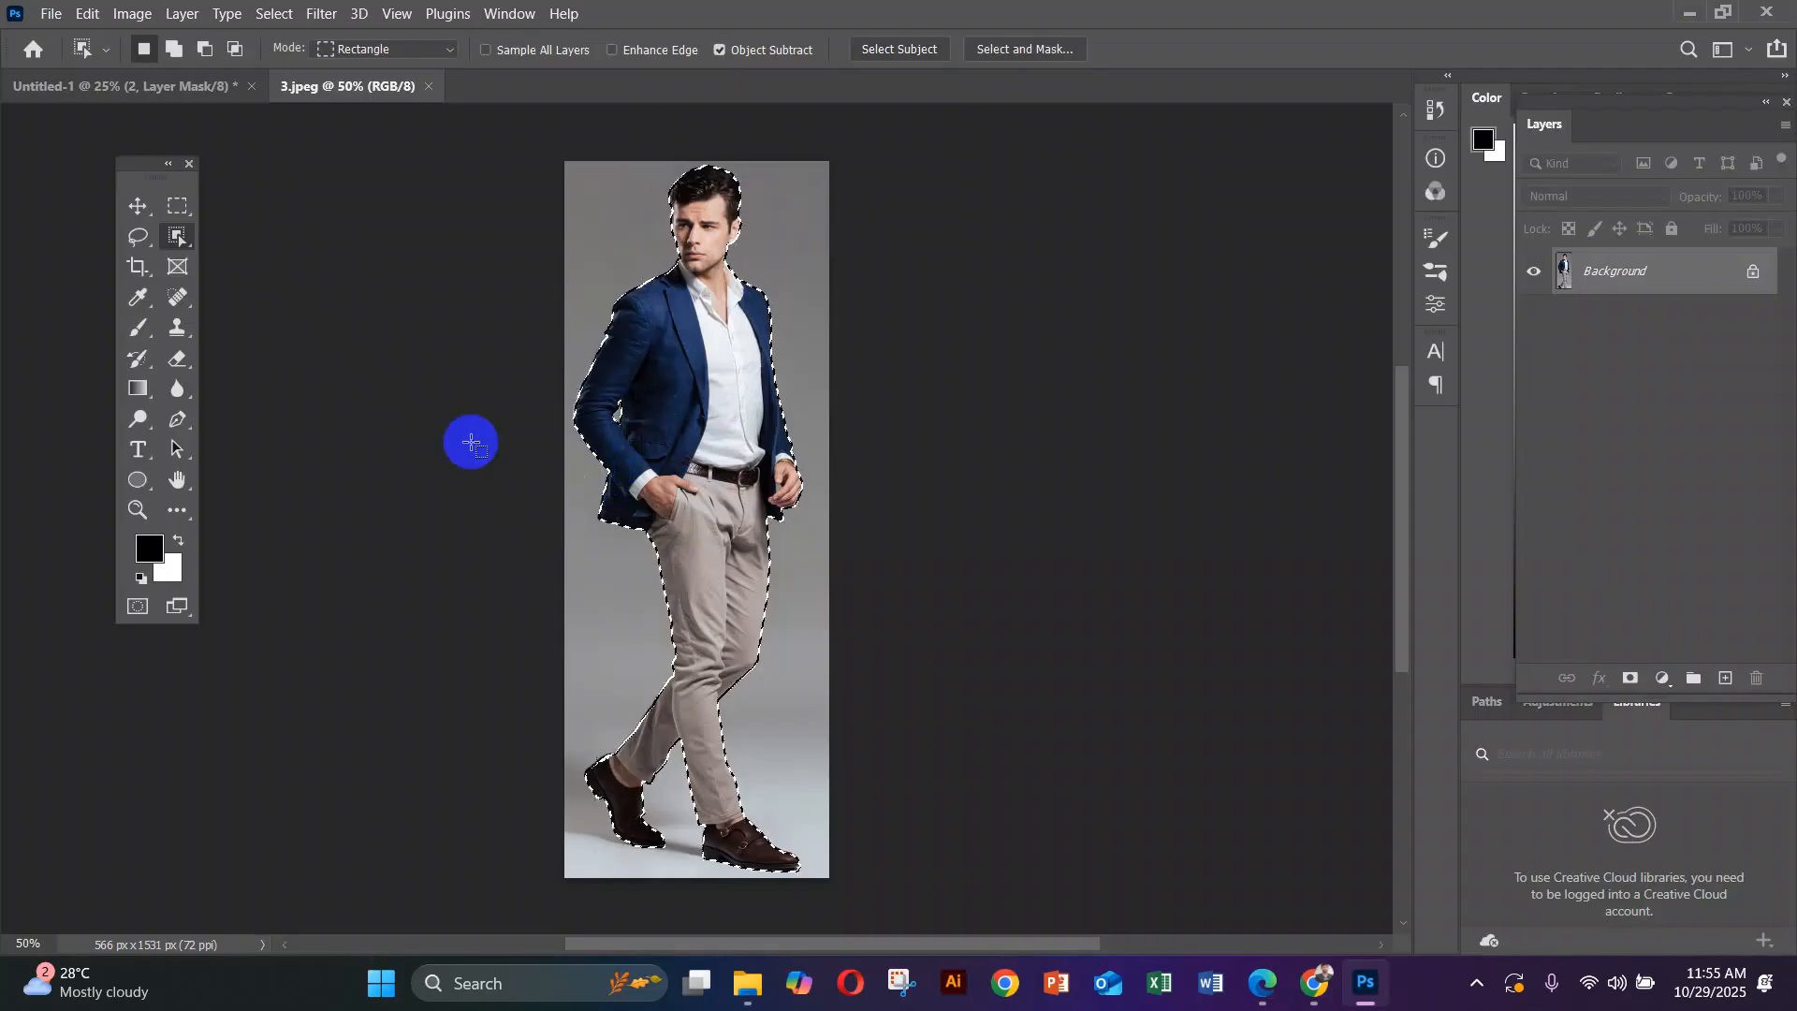
Move the selected man into the Untitled-1 collage and position him over the dark jacket at the back of the head
click(138, 206)
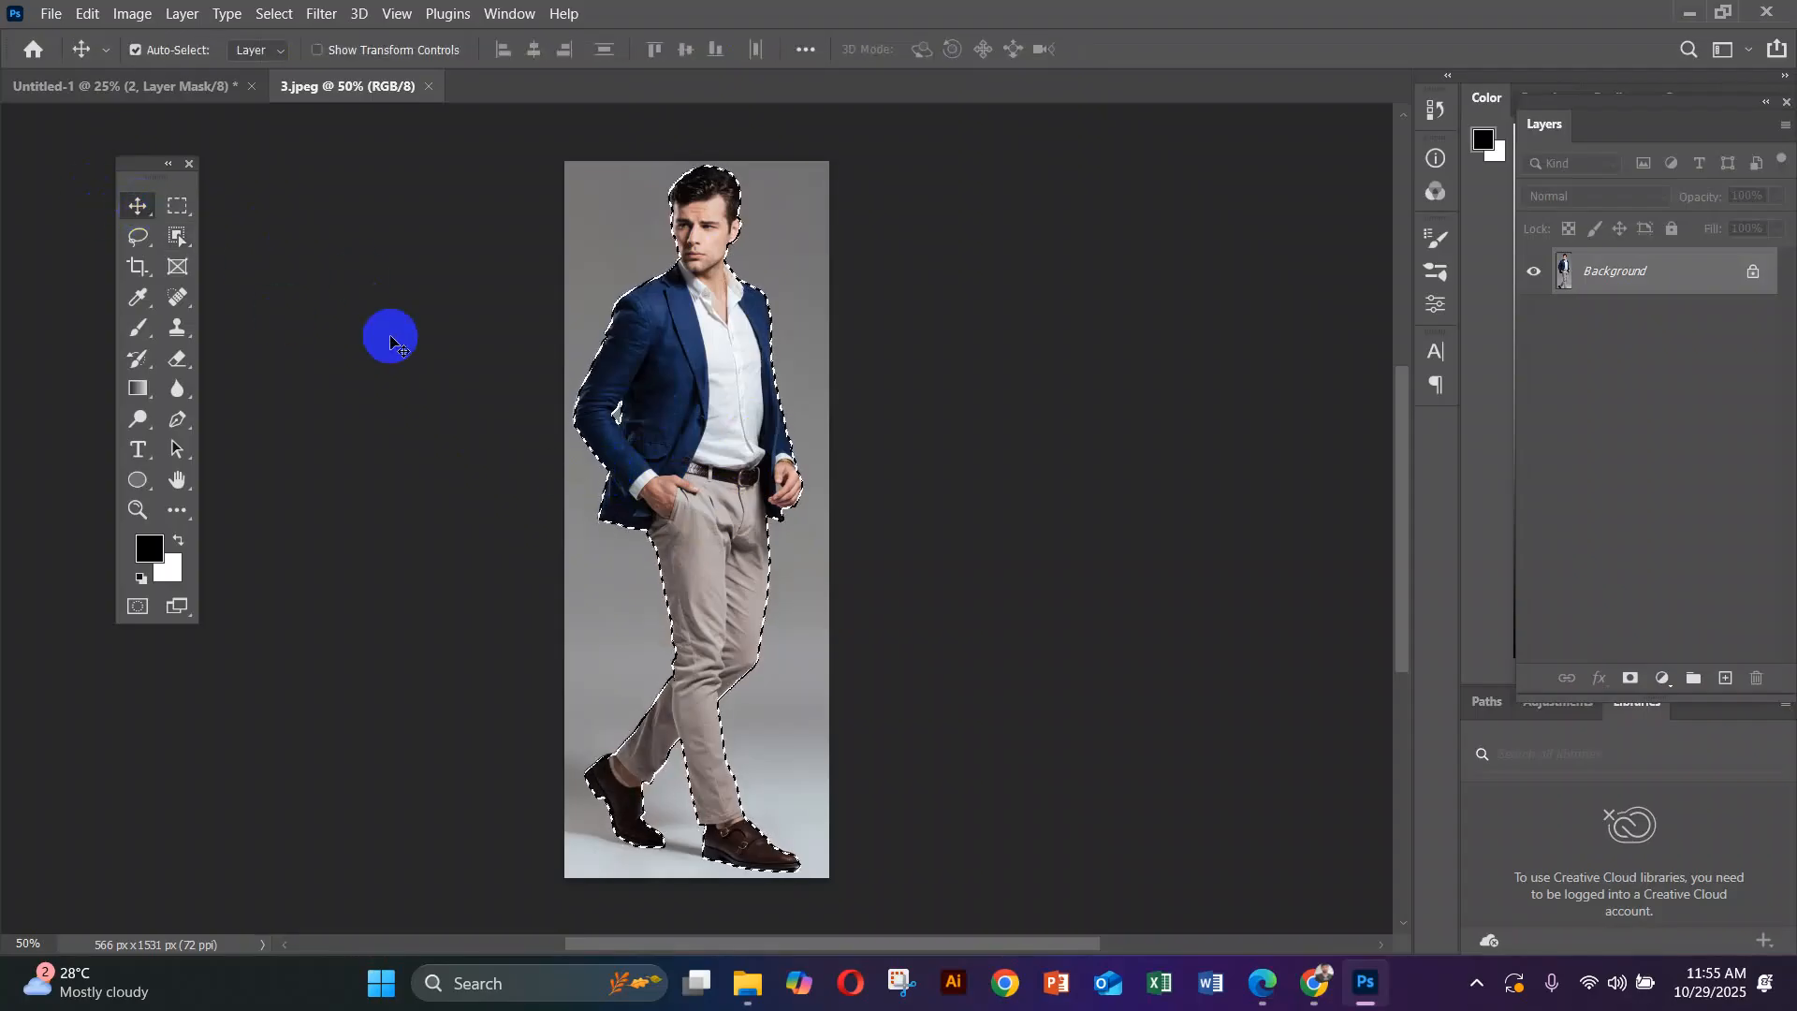
drag(713, 350, 791, 661)
scroll(792, 690, down, 2)
scroll(791, 690, down, 2)
drag(783, 600, 794, 601)
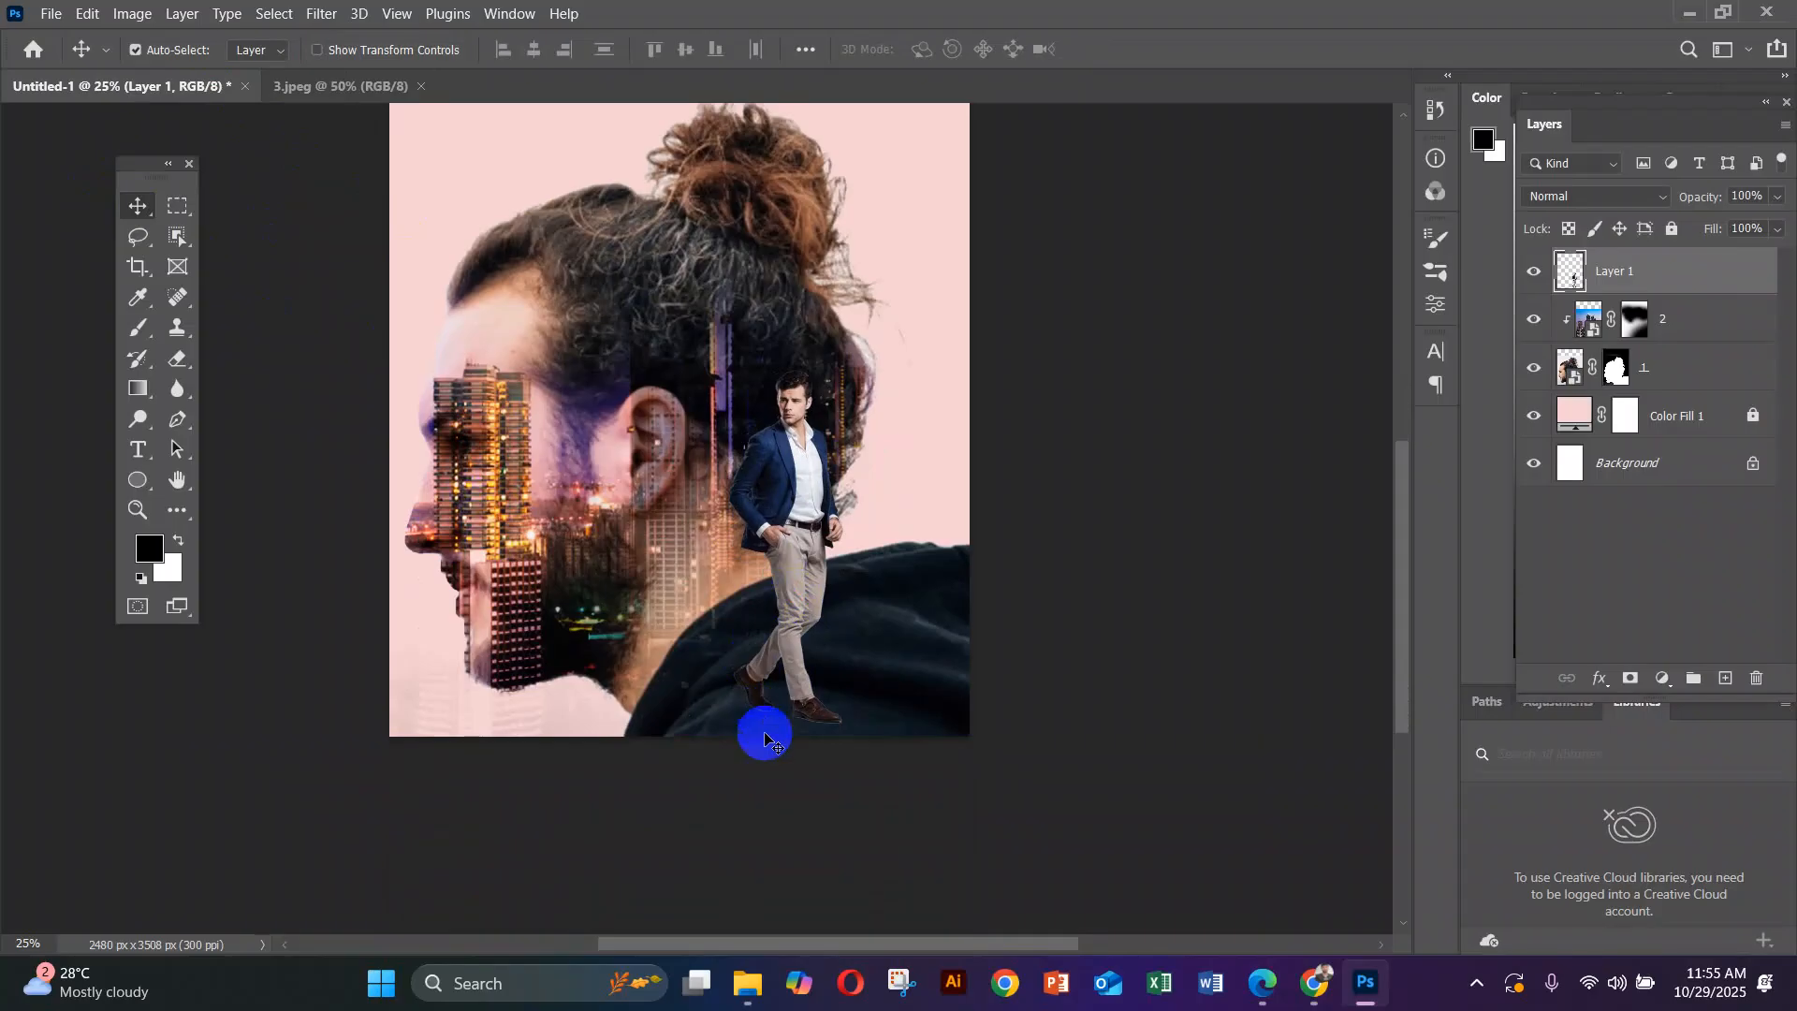
mouse_move(781, 661)
mouse_down()
mouse_move(821, 658)
mouse_move(799, 657)
mouse_up()
Scale the man down and stand him on the jacket, centred at about X 1770 px, Y 2830 px
key(ctrl)
key(ctrl+t)
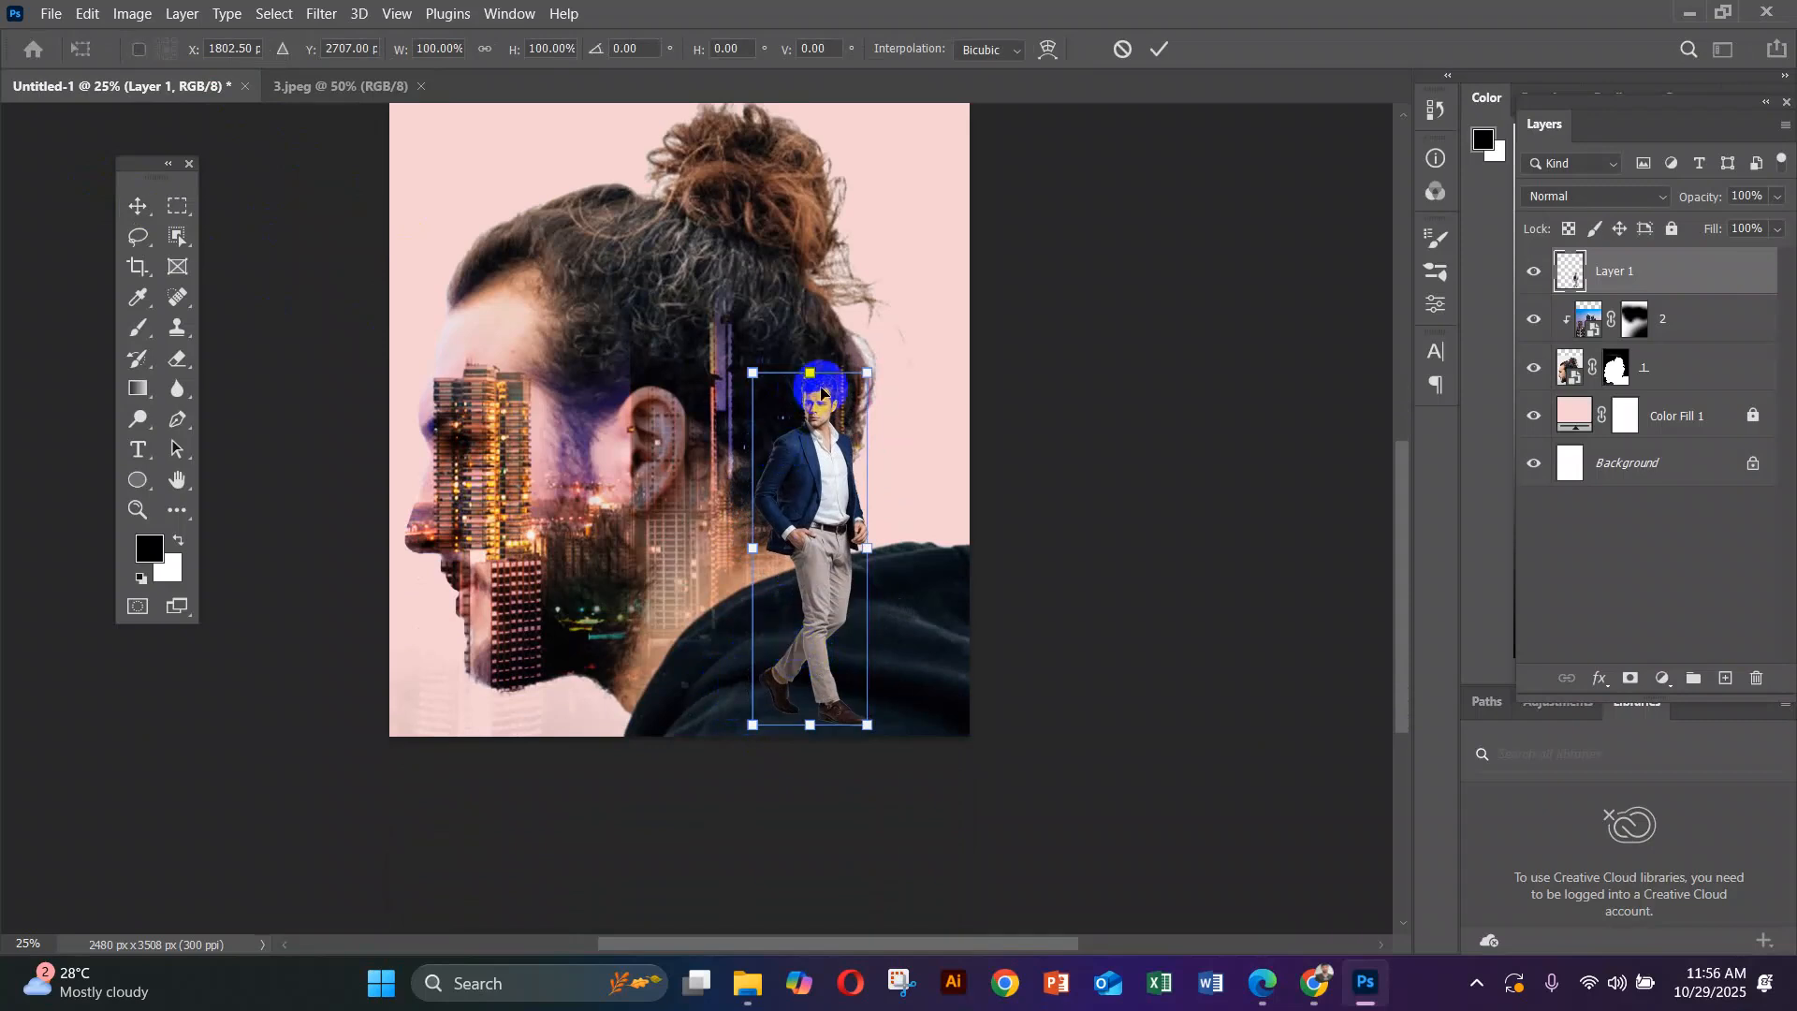
drag(810, 374, 811, 438)
drag(822, 568, 843, 633)
key(Return)
scroll(838, 646, up, 2)
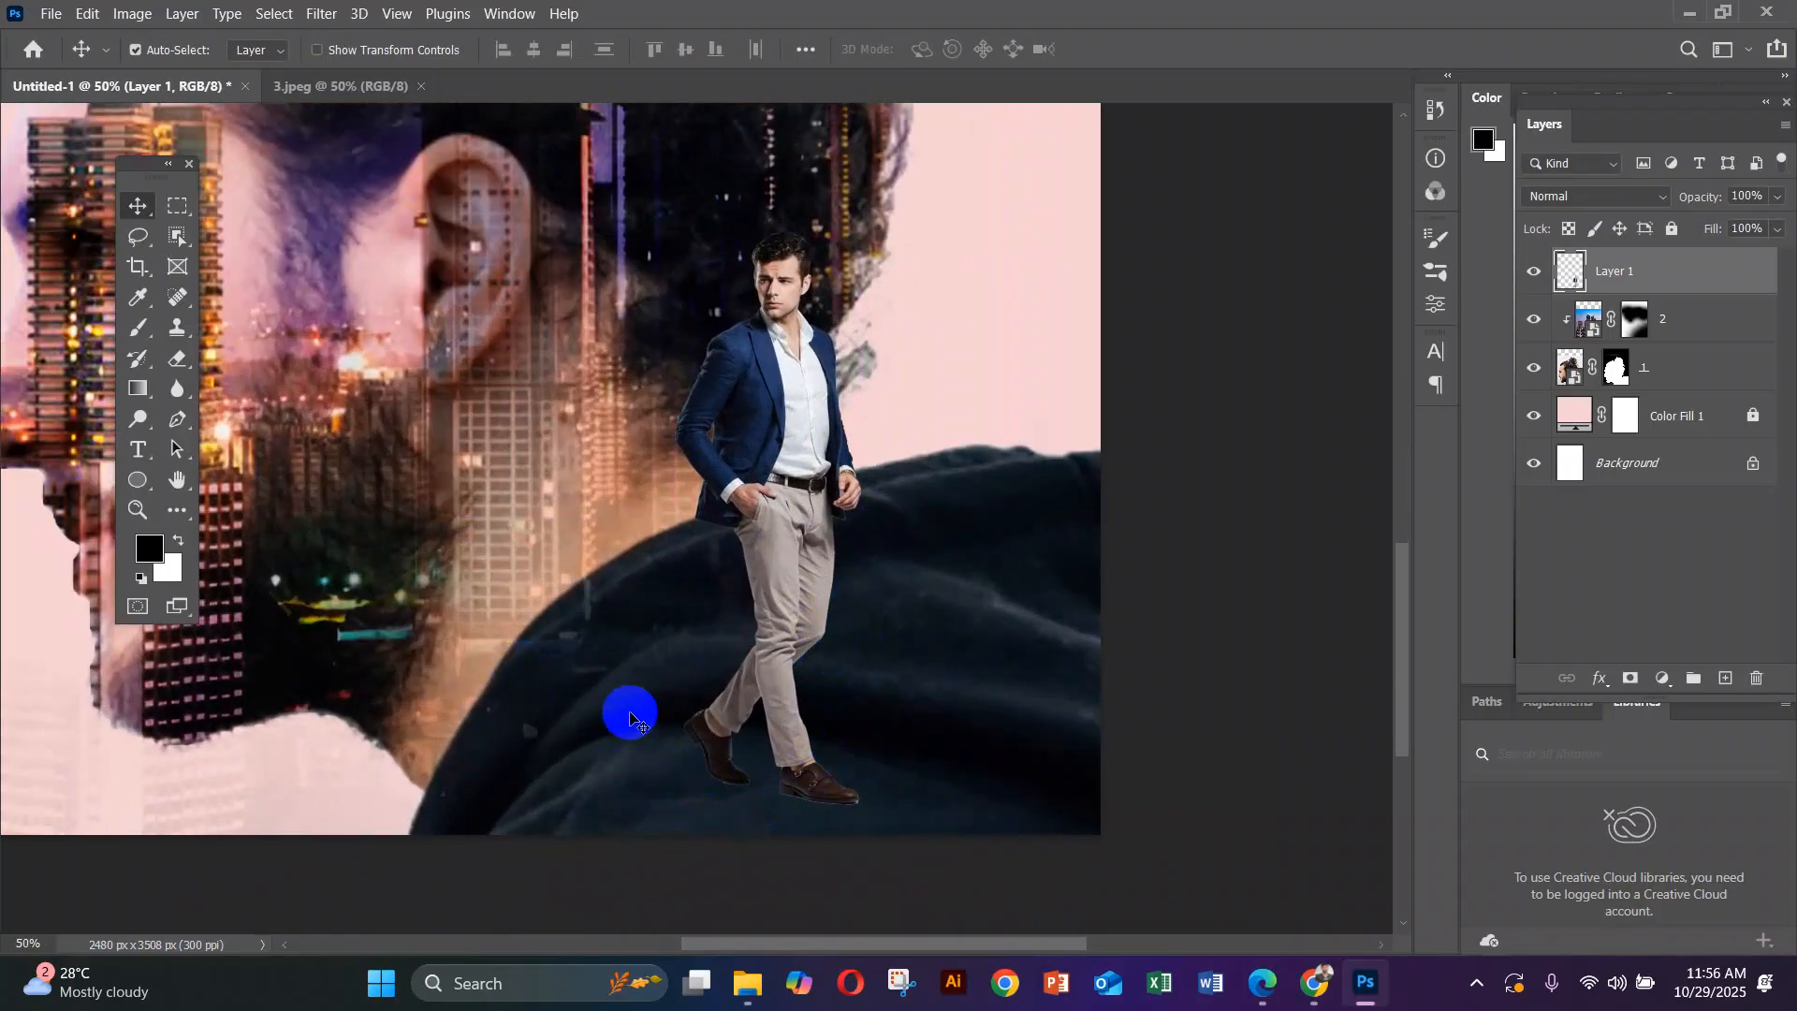
Duplicate the man's layer and distort the lower one into a flat shadow stretching left from his feet, 12.47% high with 77.06° horizontal skew
mouse_move(822, 404)
mouse_down()
mouse_move(801, 409)
mouse_move(1652, 289)
mouse_move(1585, 281)
mouse_up()
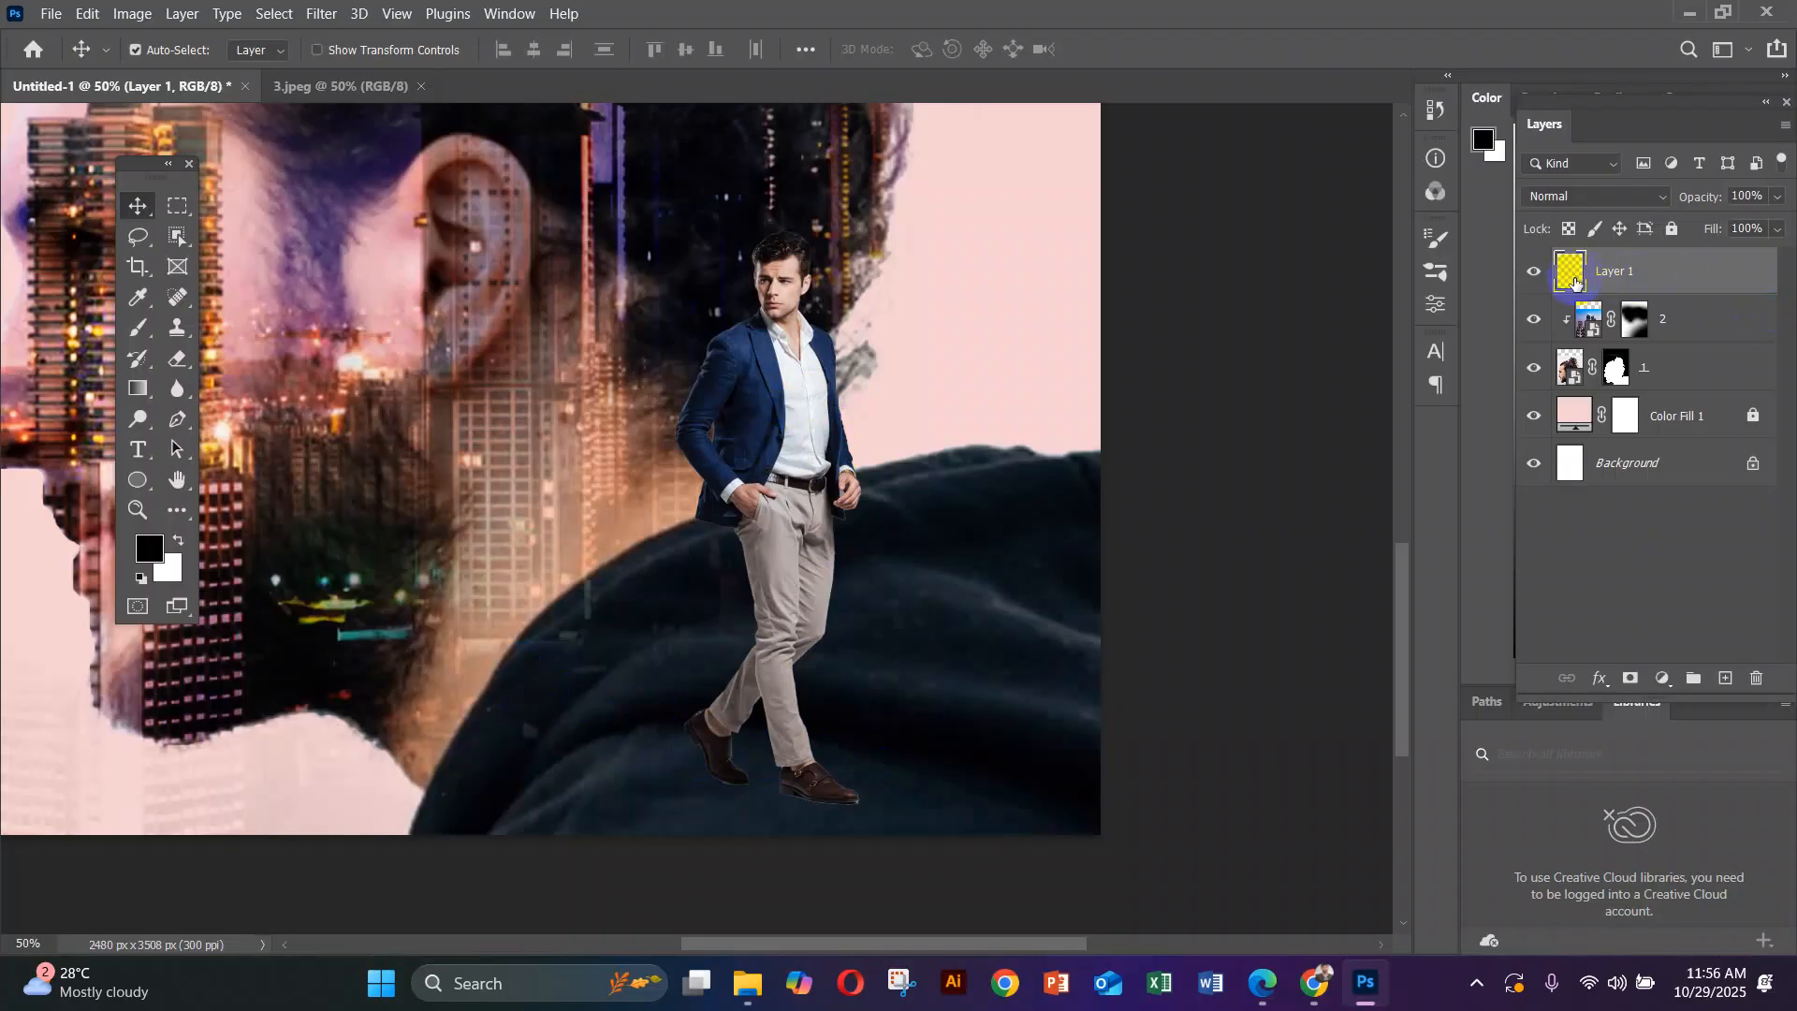
key(ctrl+j)
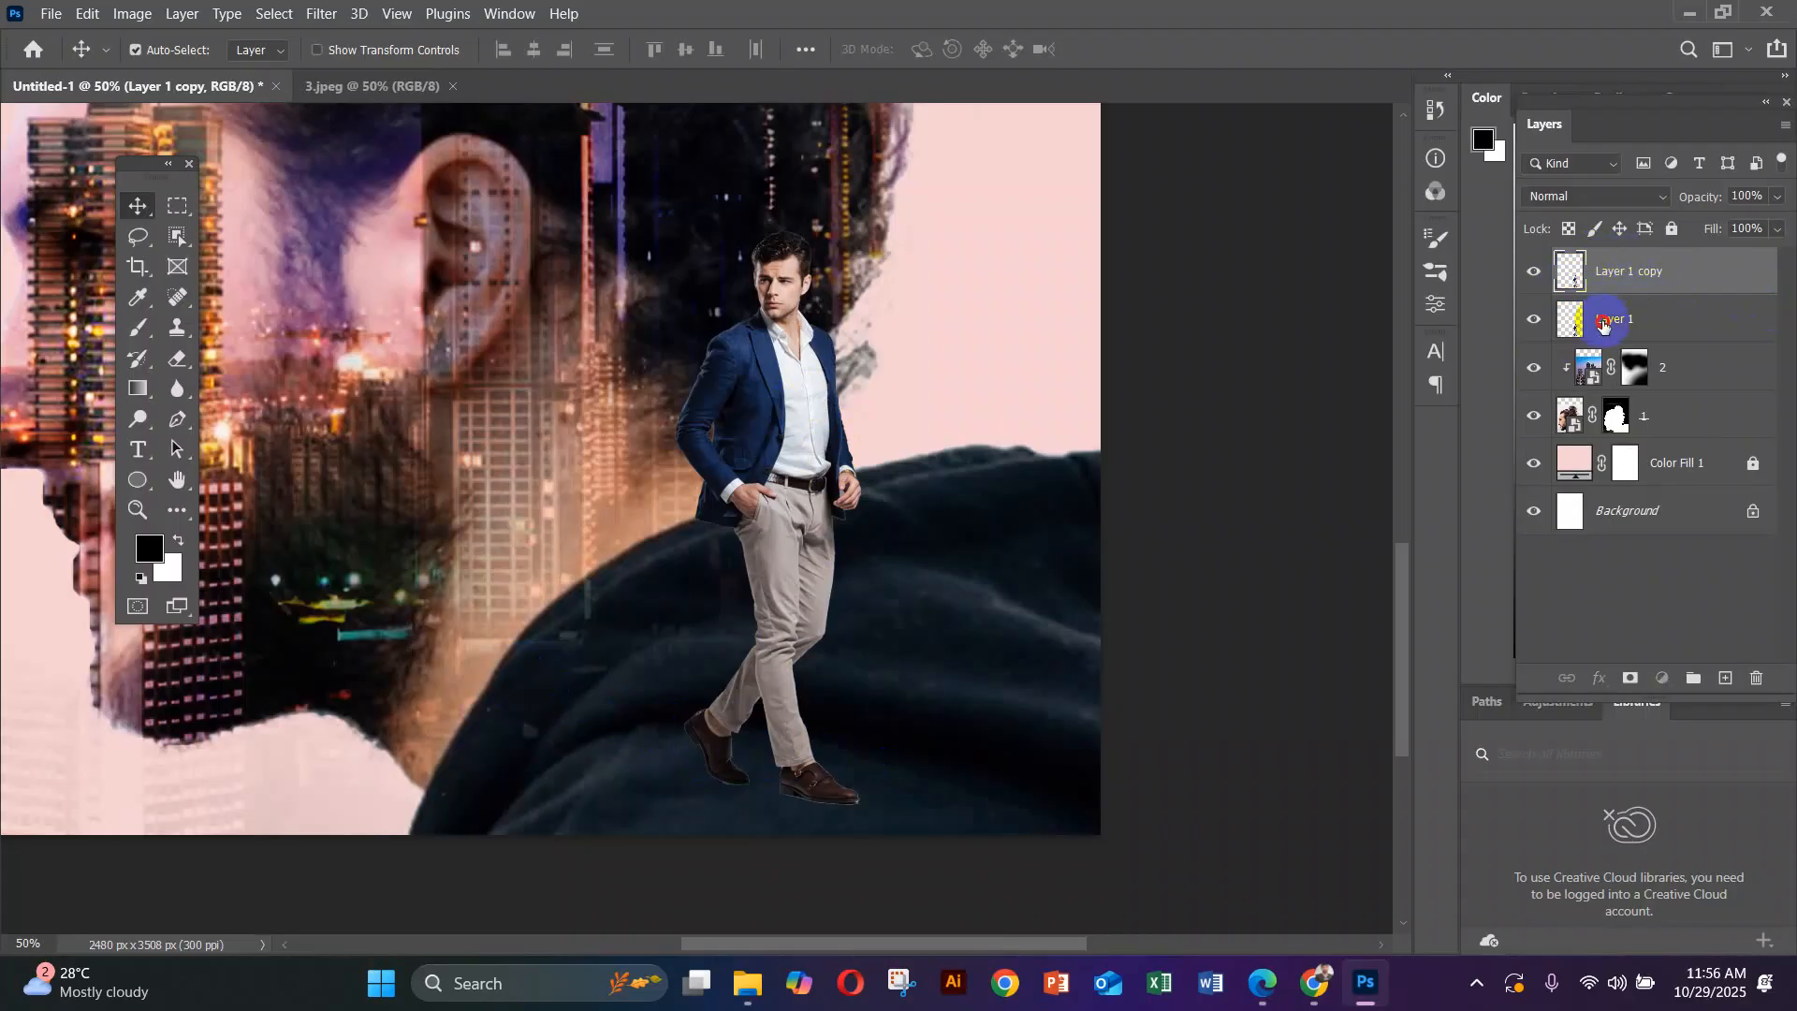
click(1602, 323)
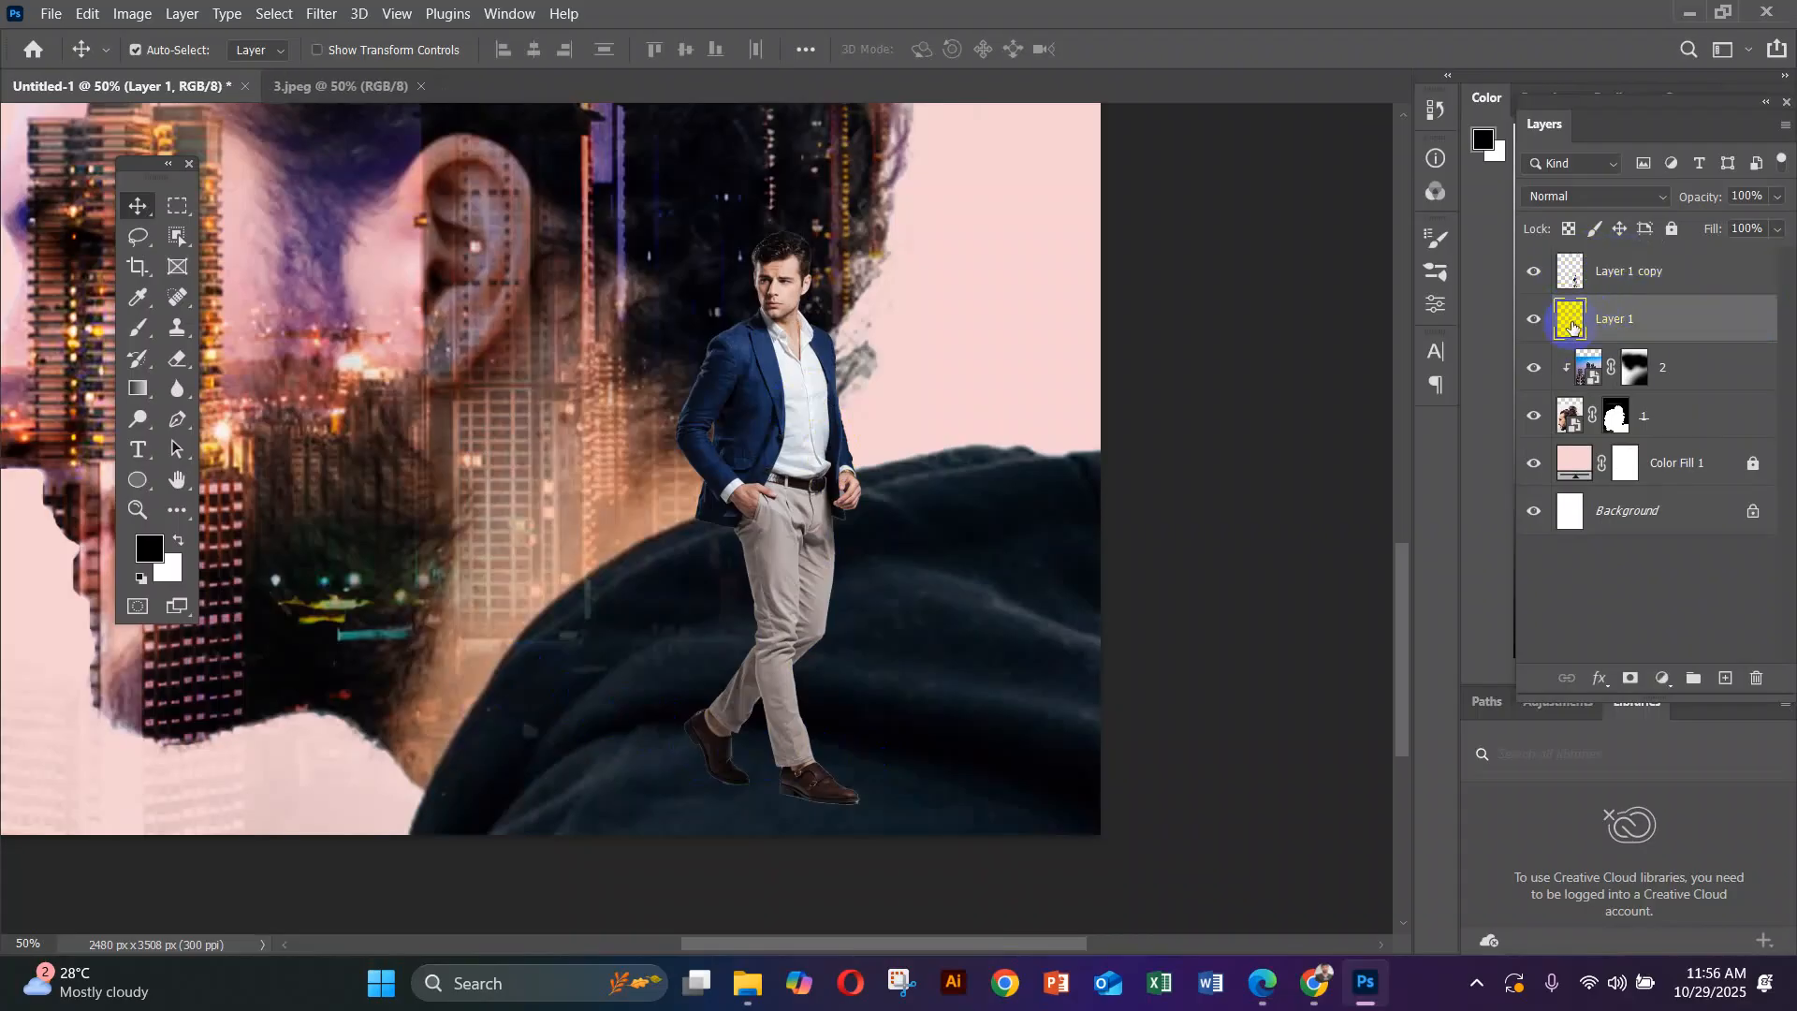
key(ctrl+t)
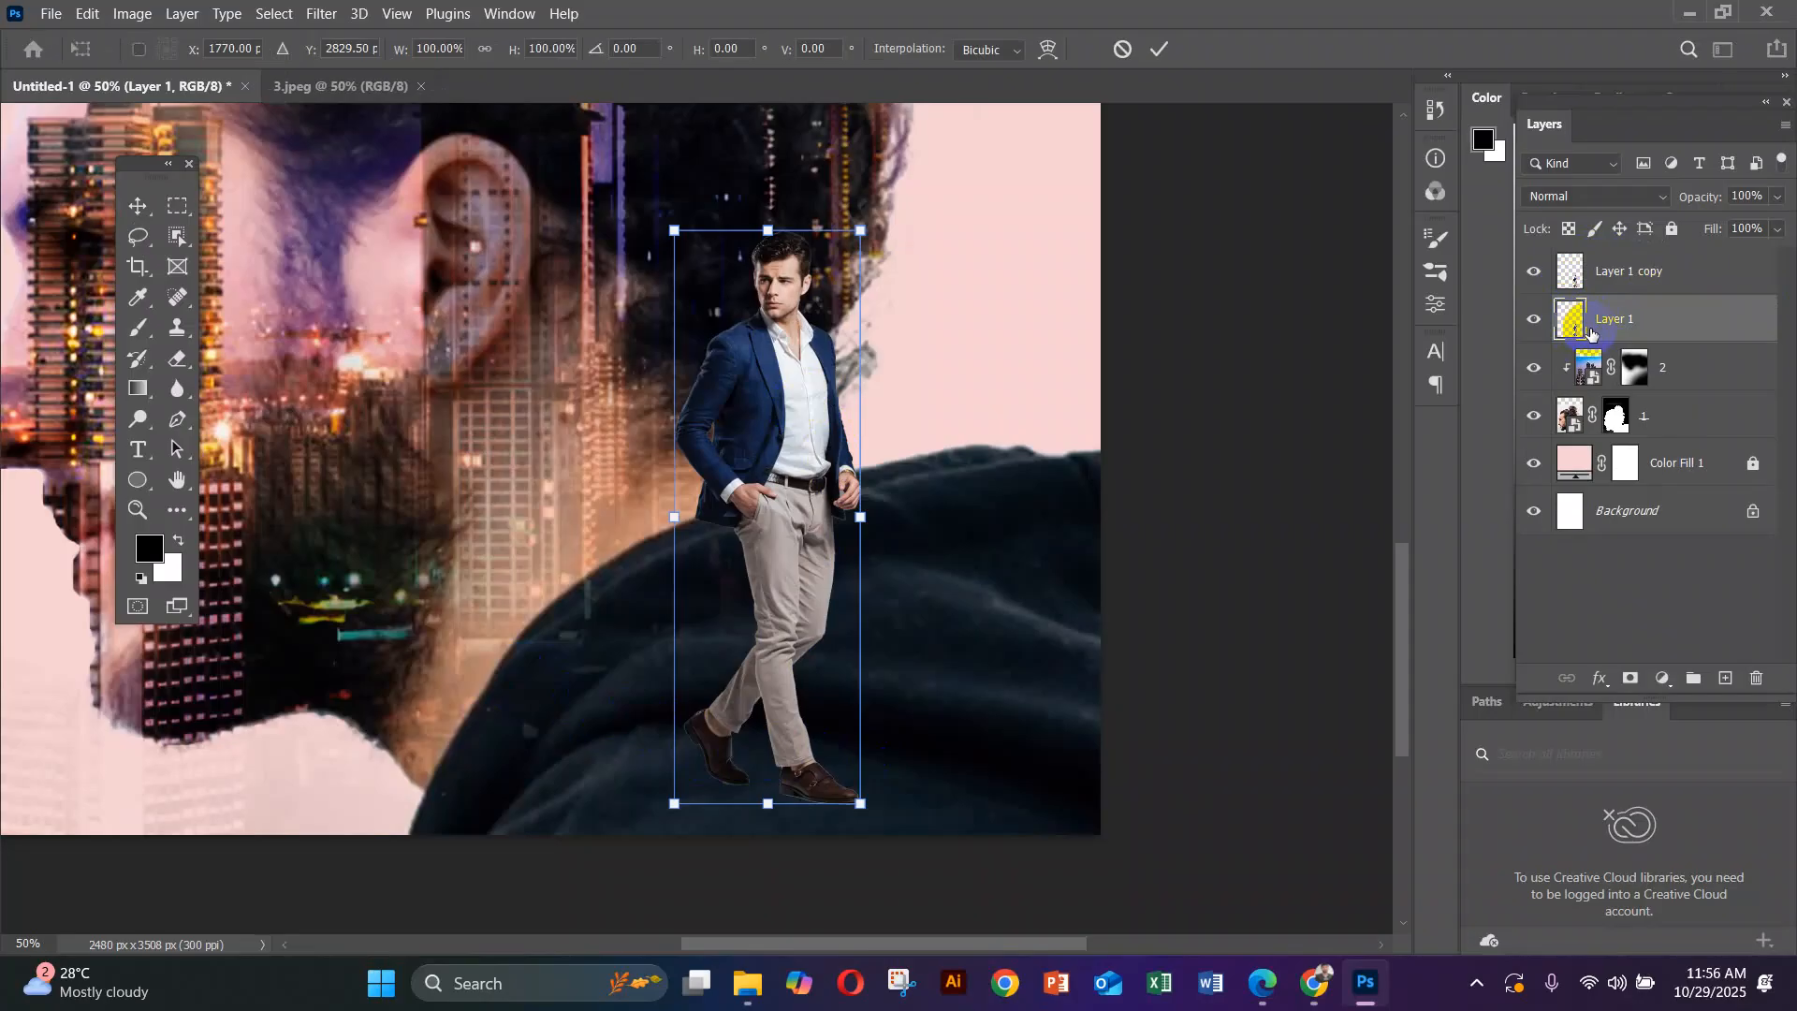
click(767, 339)
click(794, 369)
right_click(795, 370)
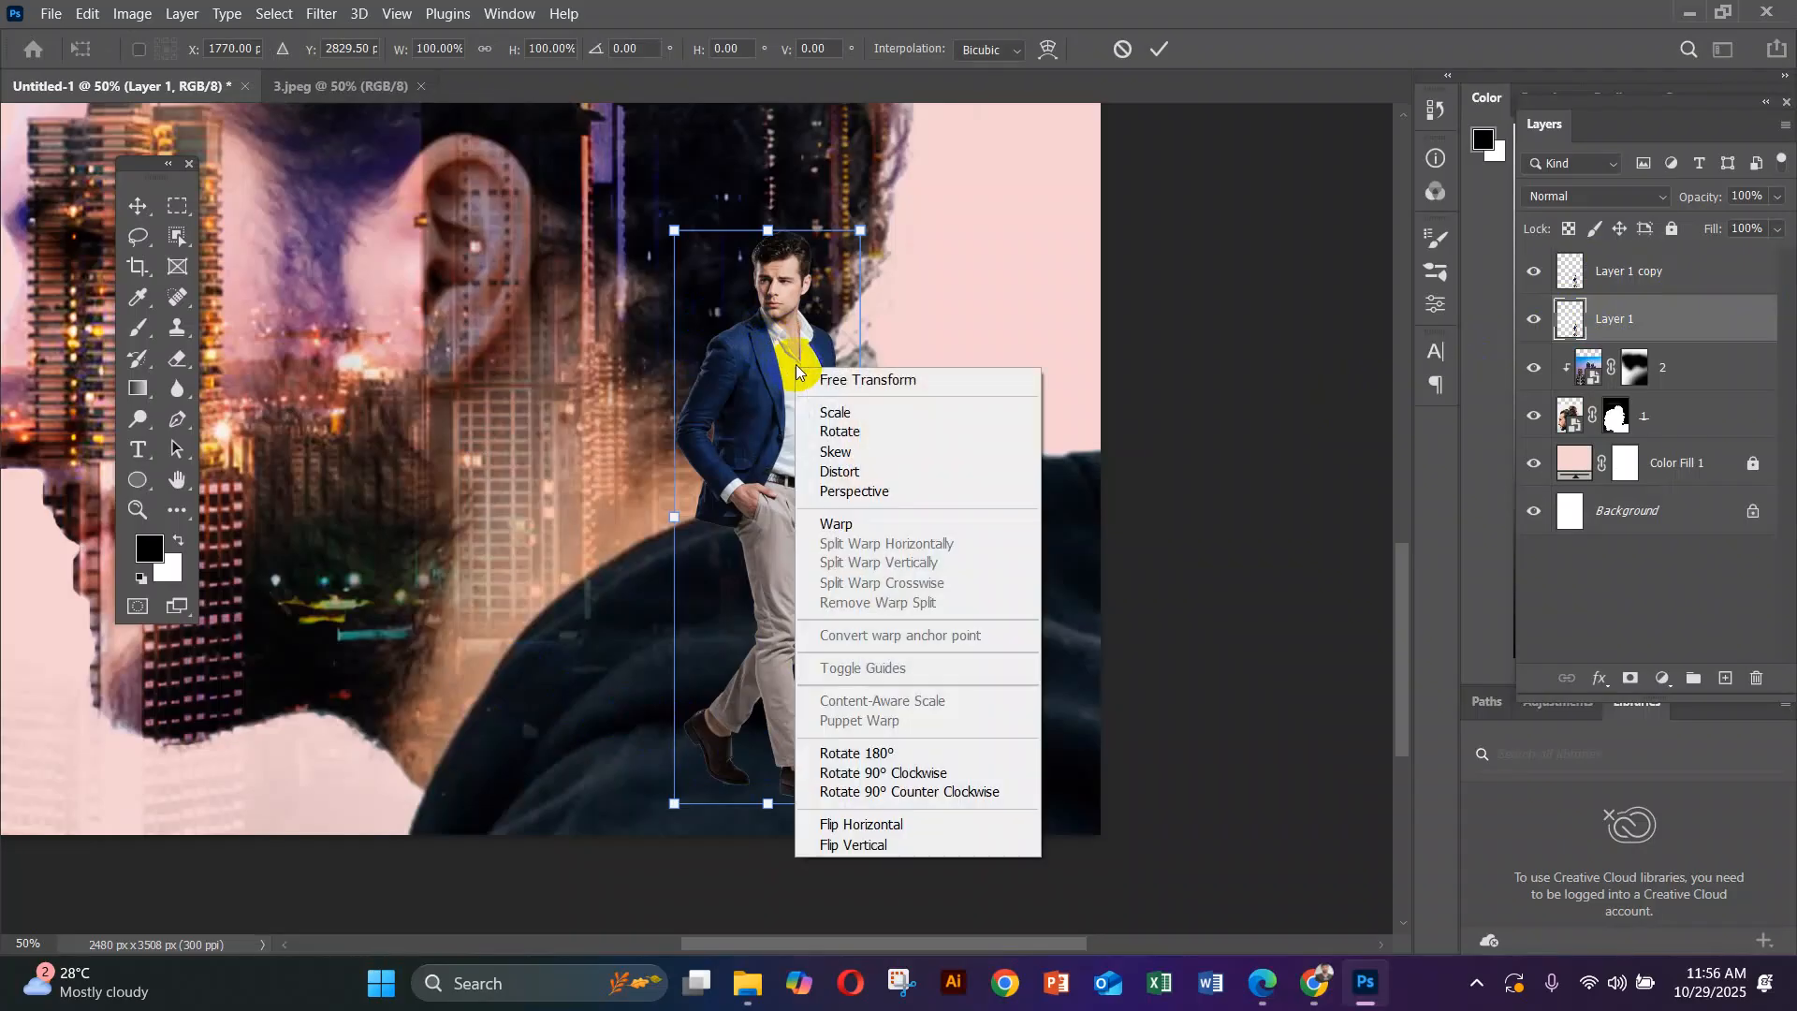
click(865, 473)
drag(748, 230, 456, 732)
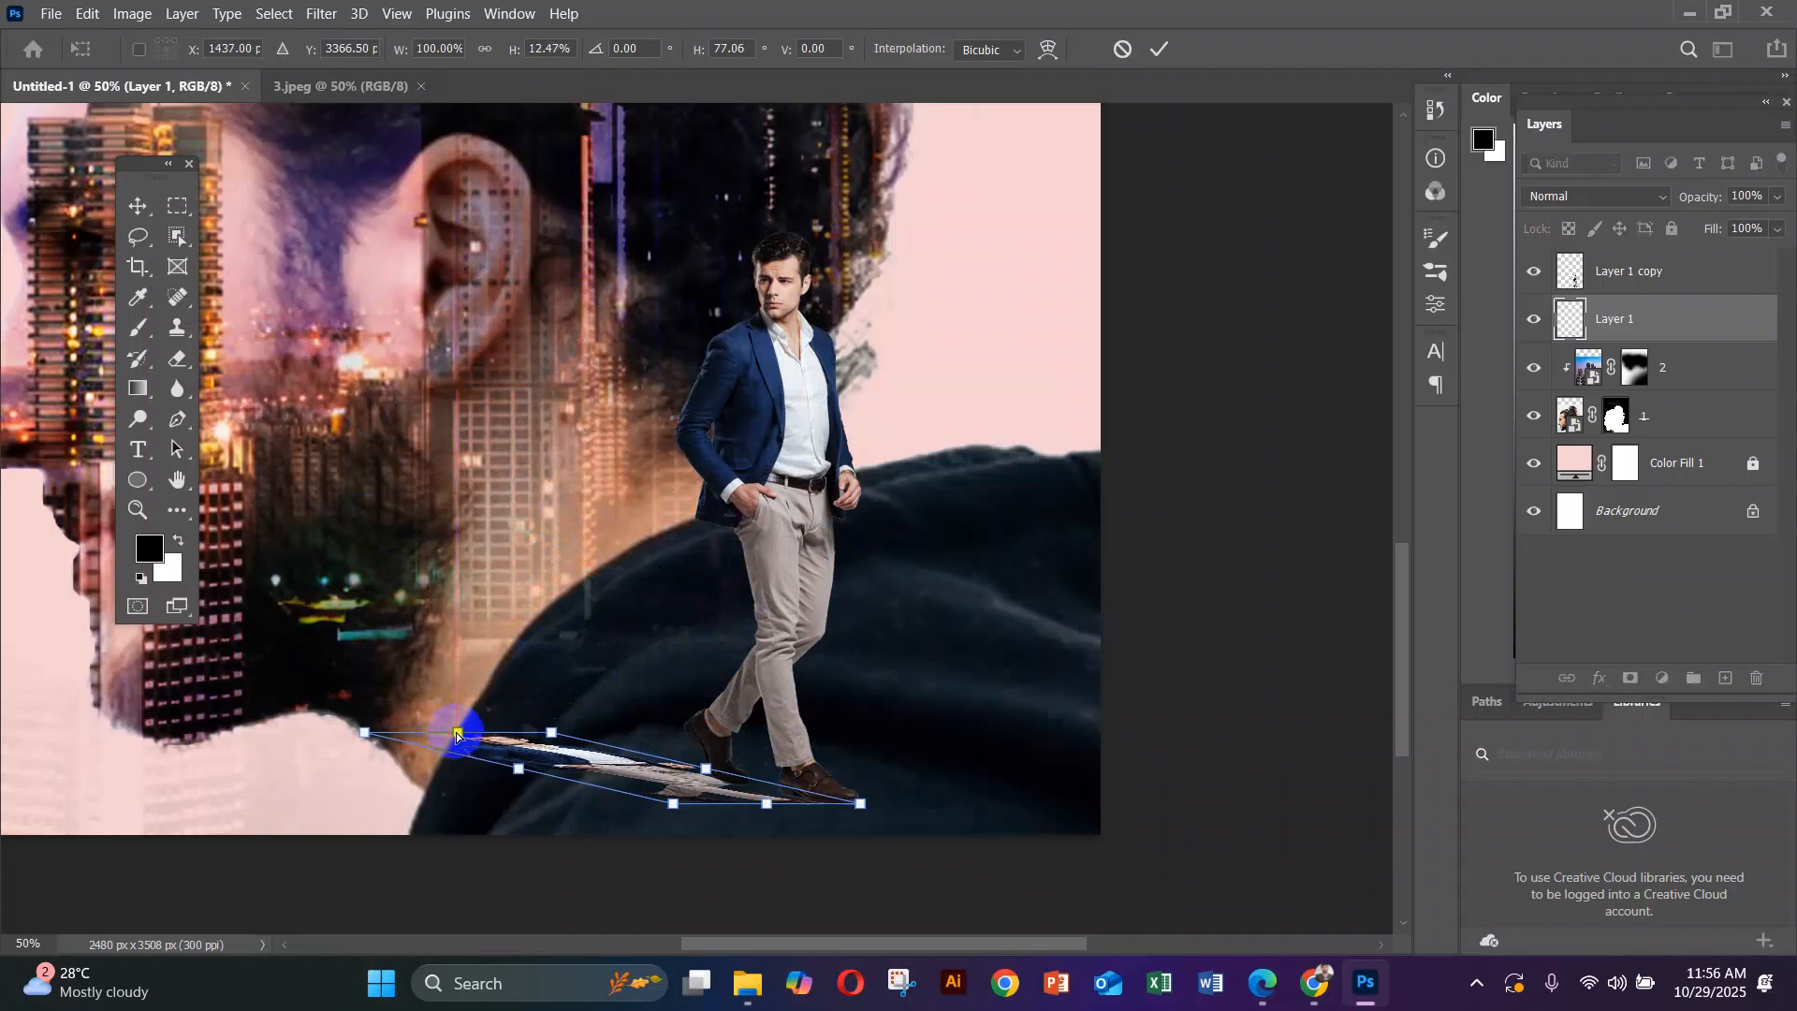
key(Return)
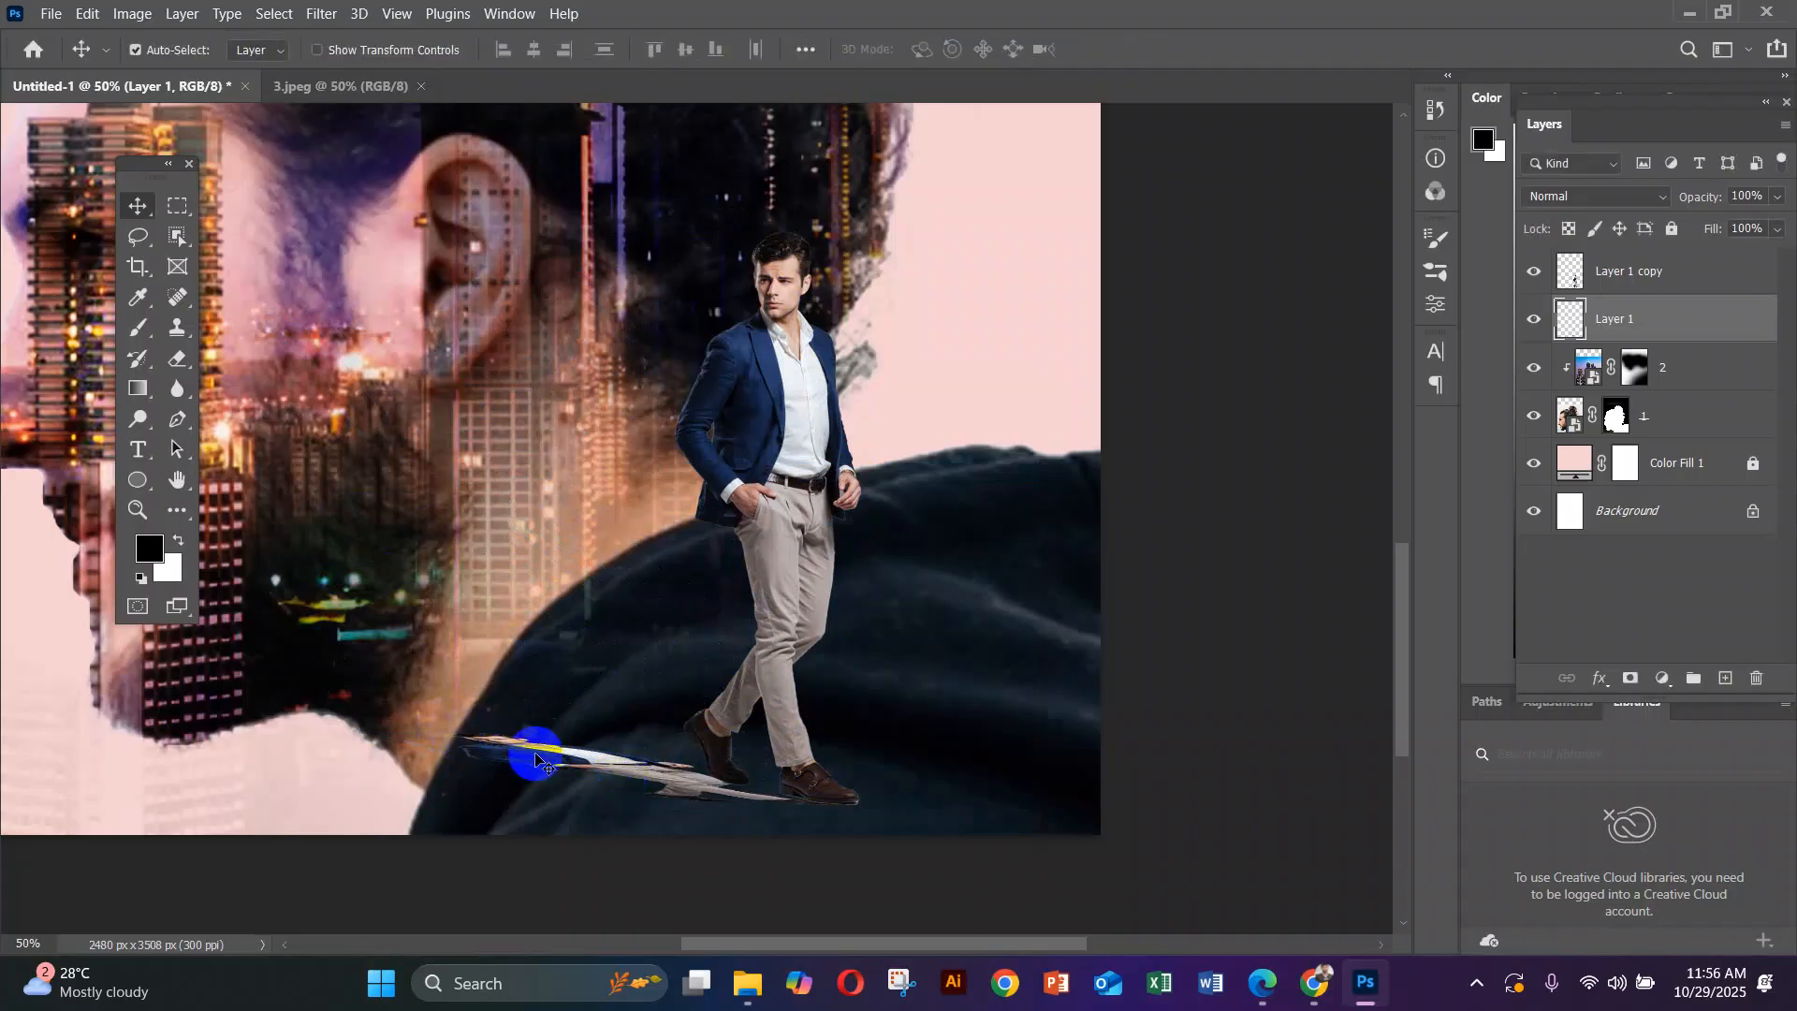
Select the pixels of the flattened figure on Layer 1, fill them with black and deselect
ctrl+click(1568, 326)
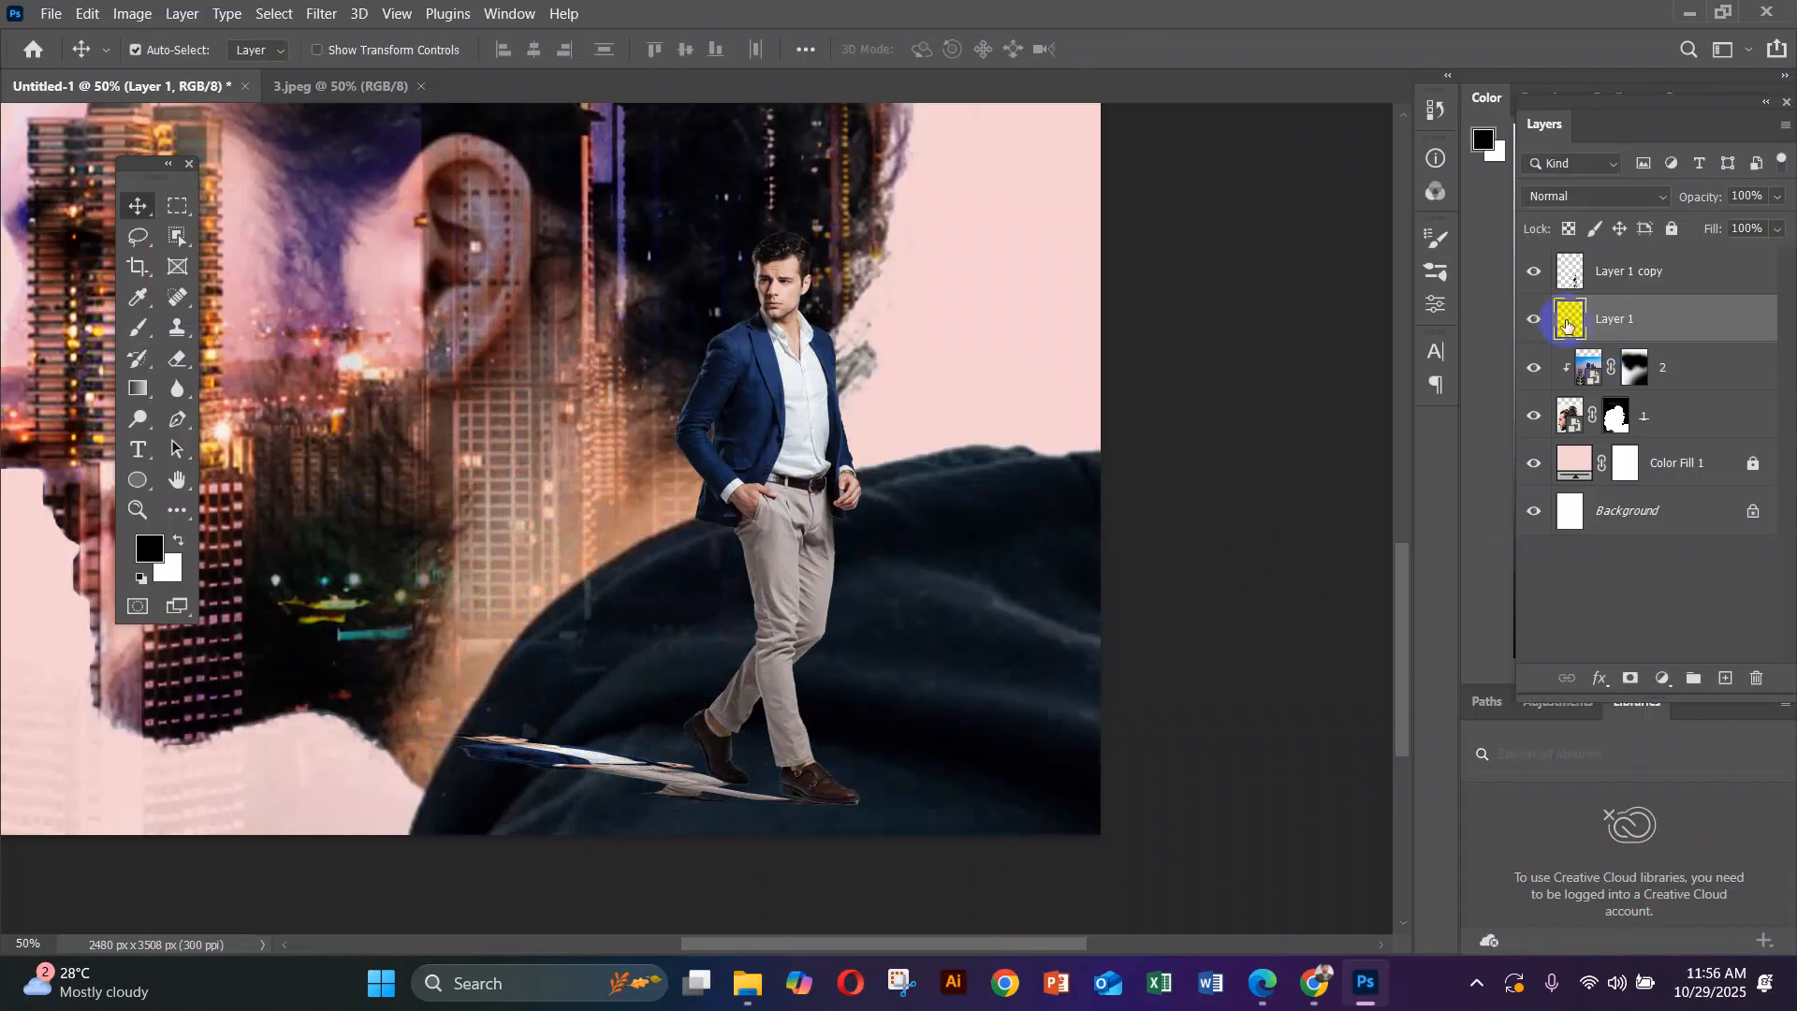
right_click(1569, 325)
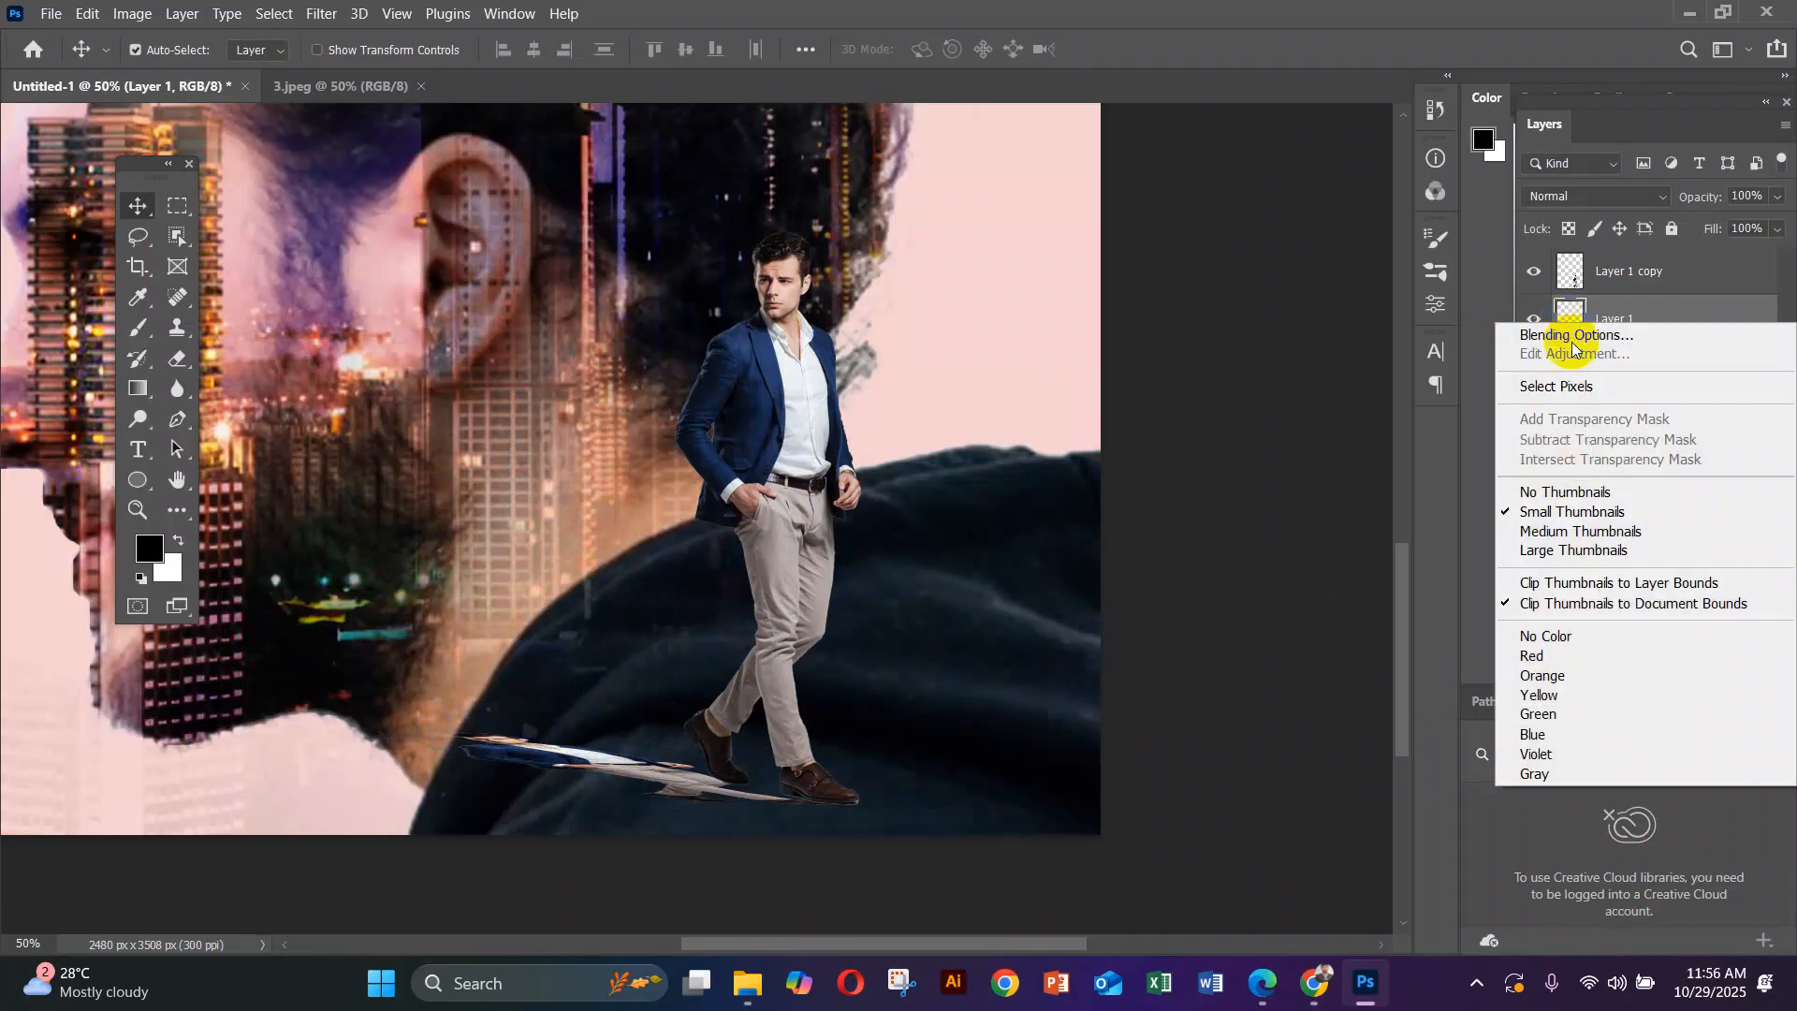
click(1568, 390)
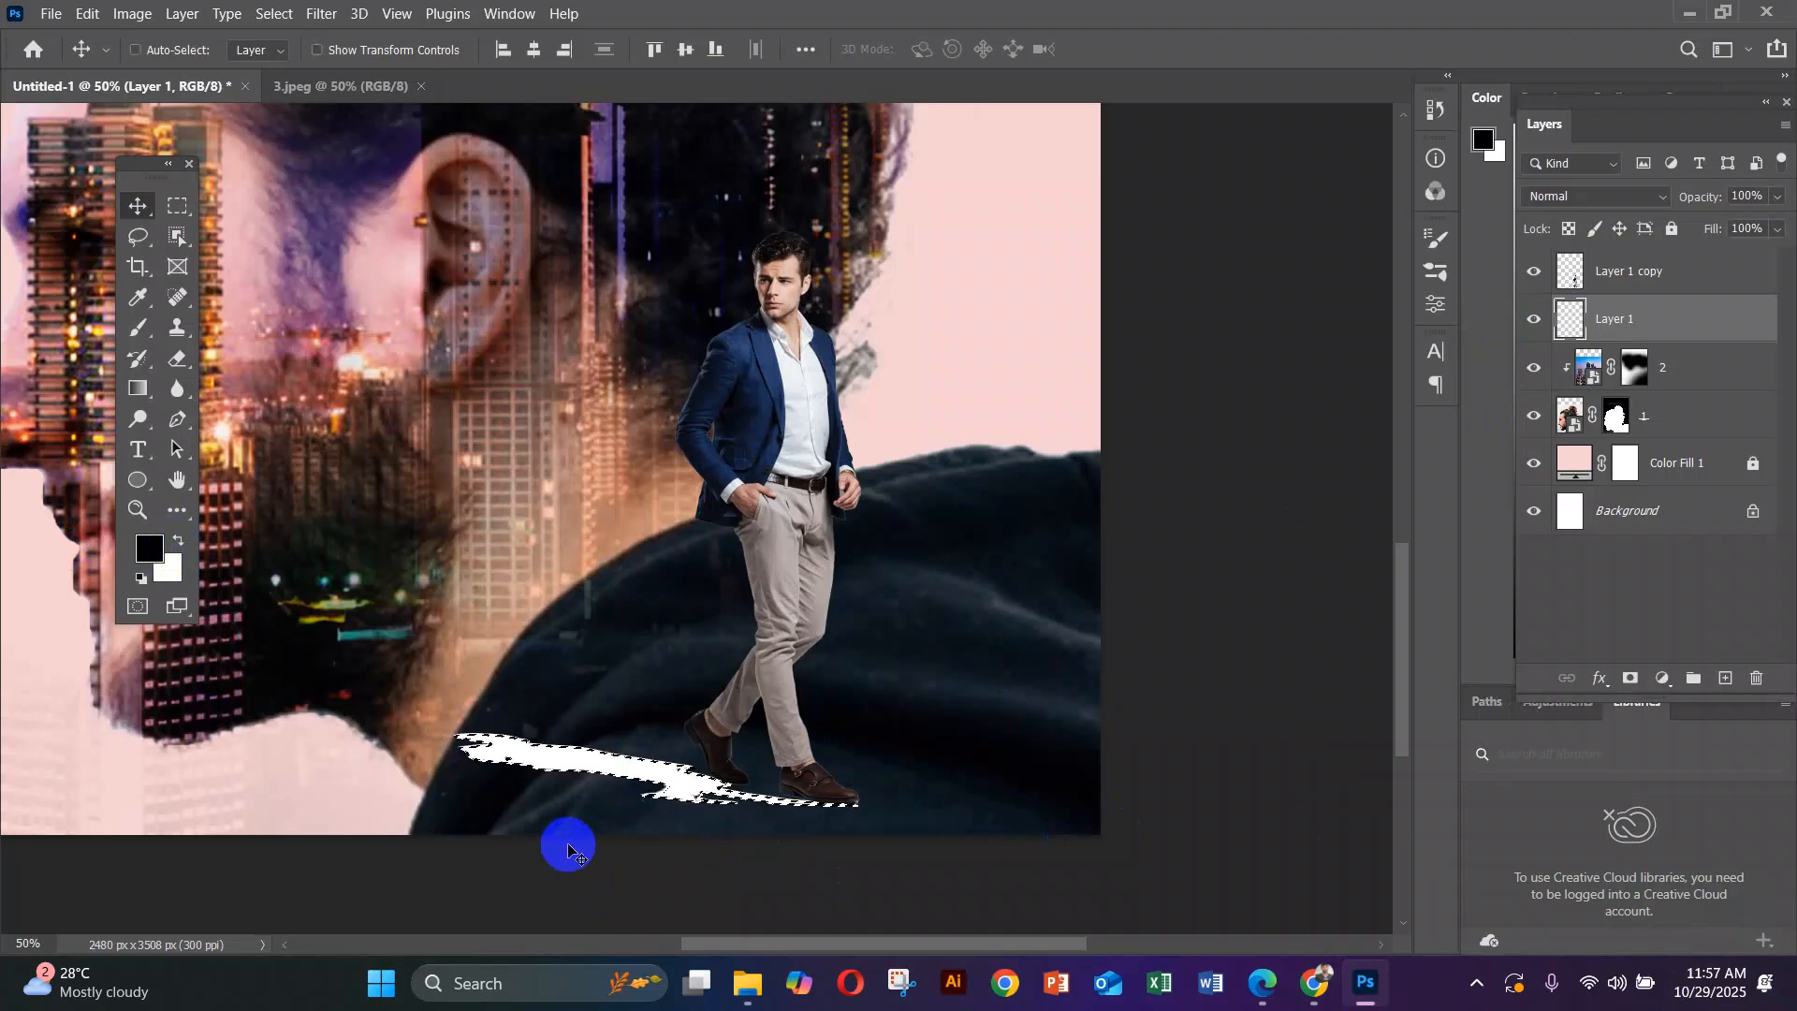
key(ctrl)
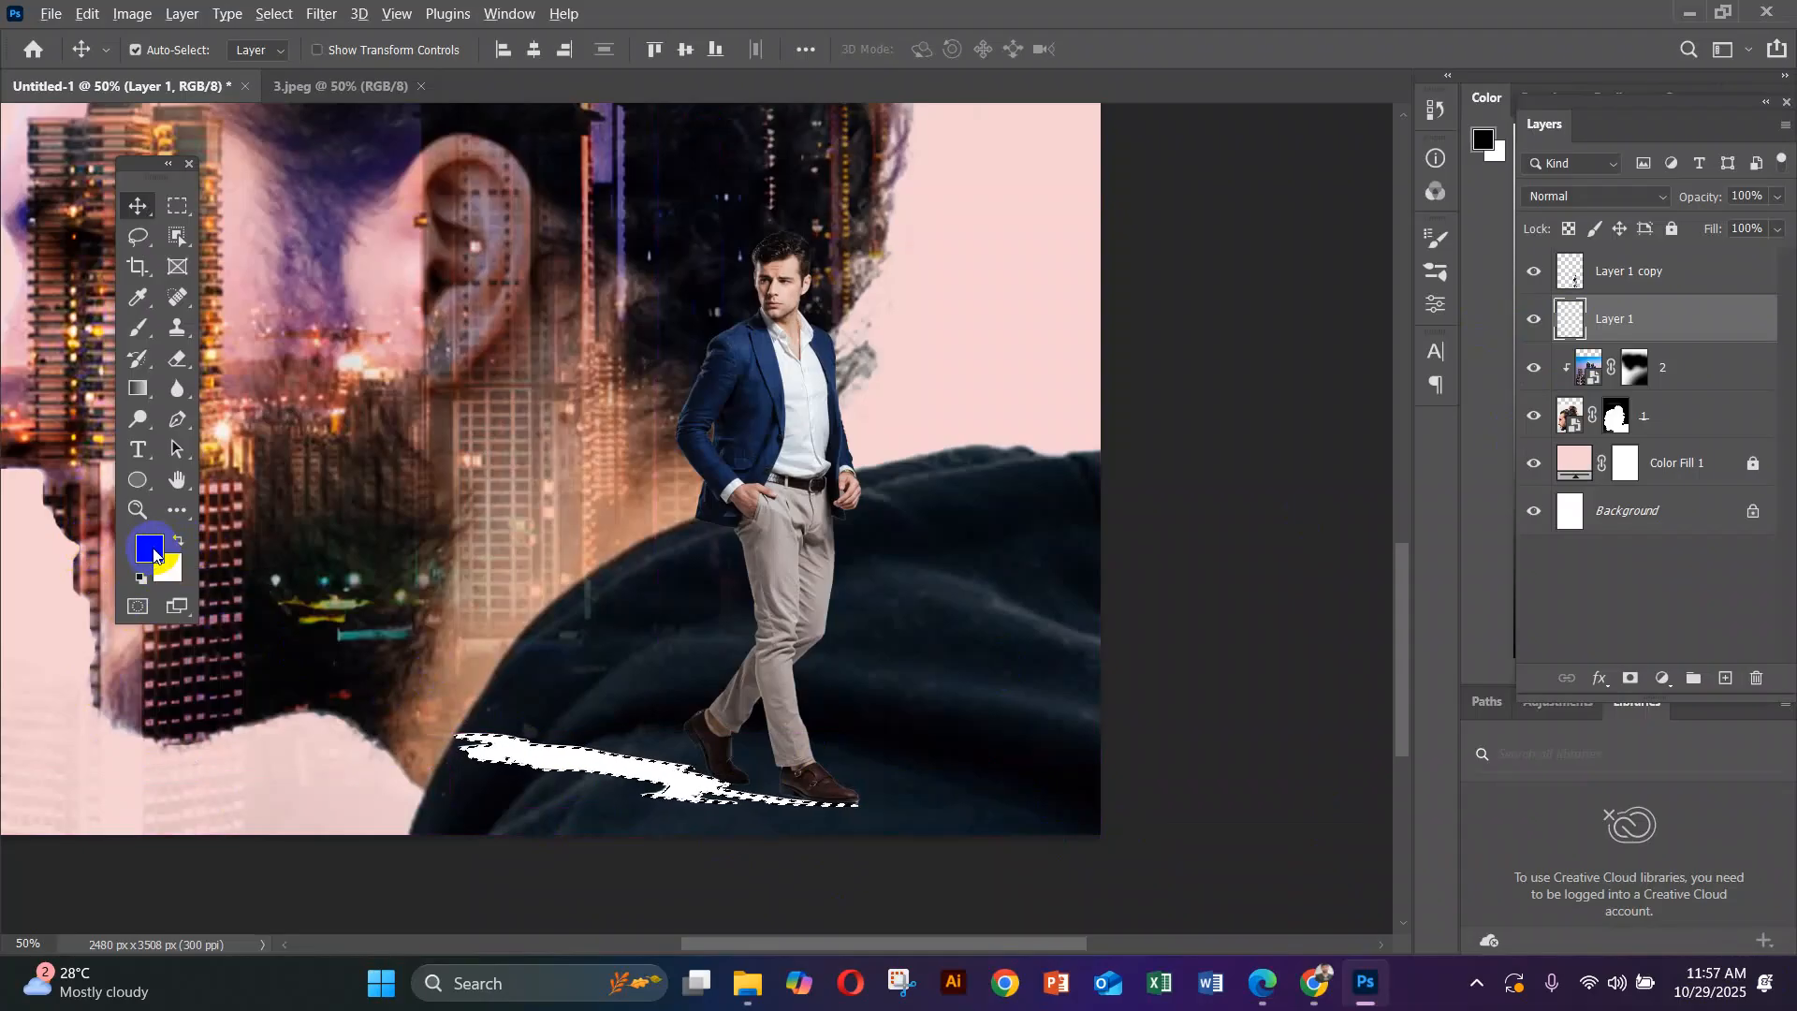
key(d)
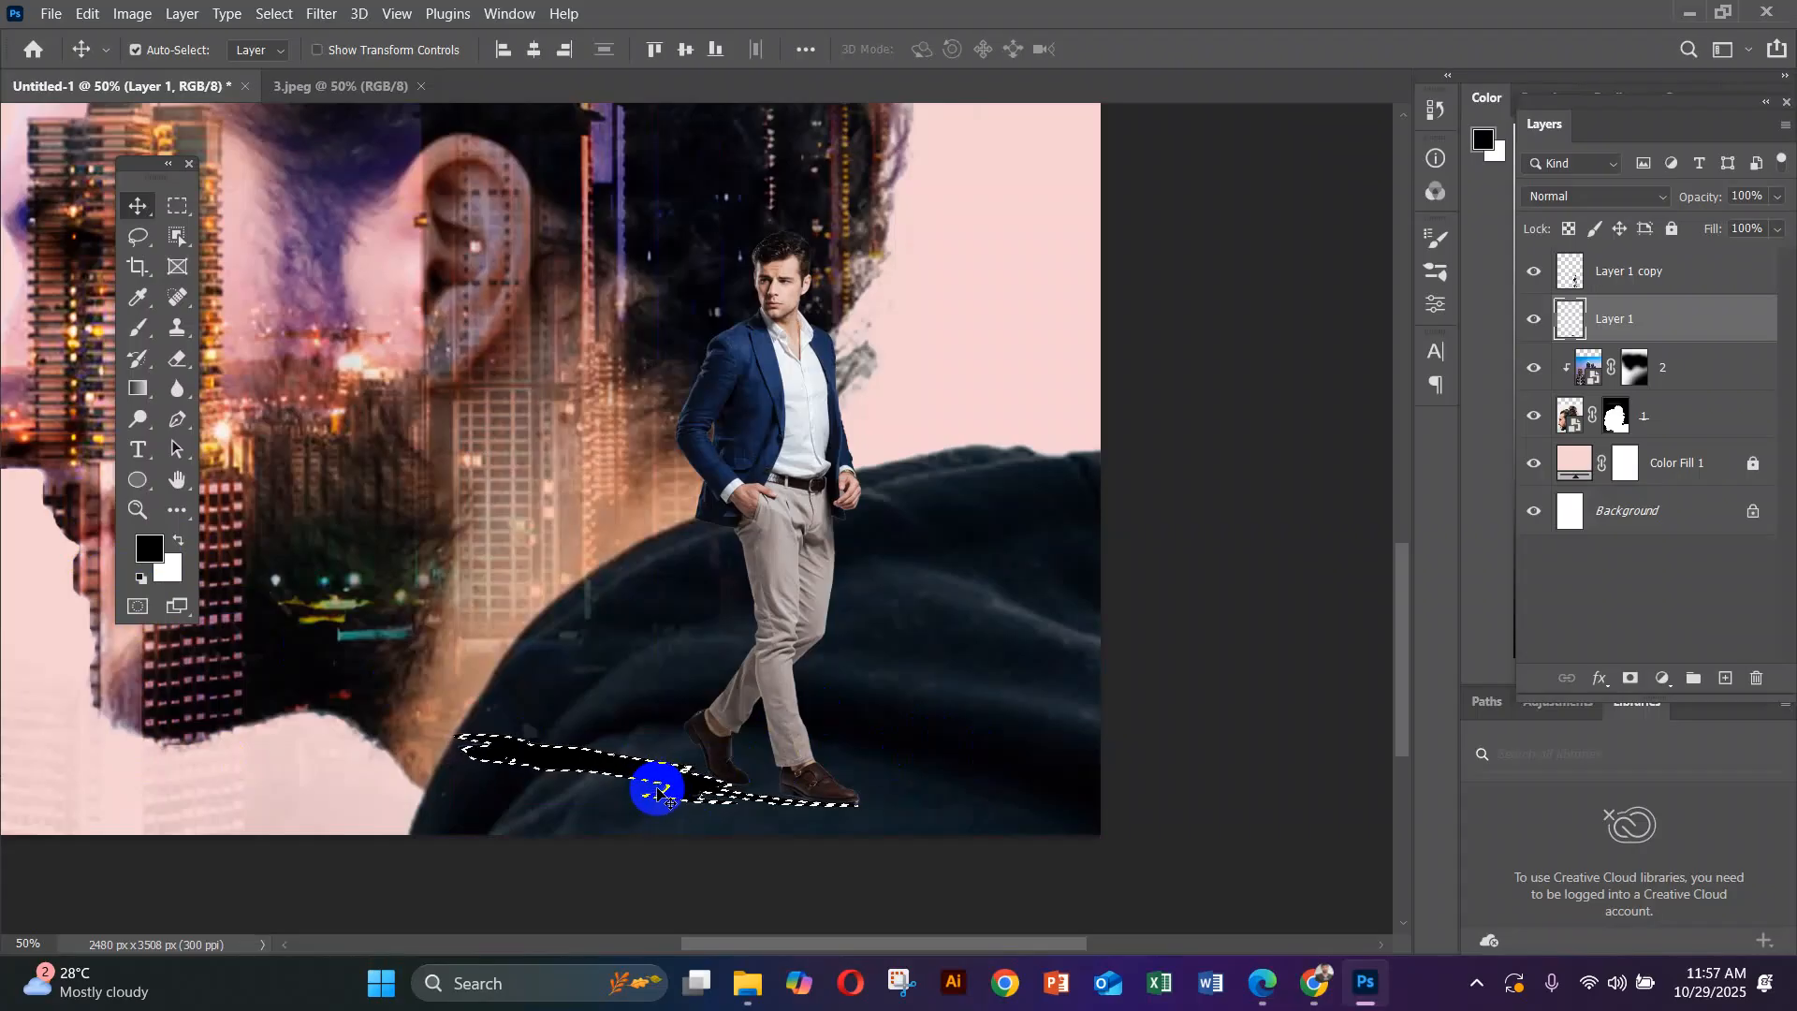
click(275, 13)
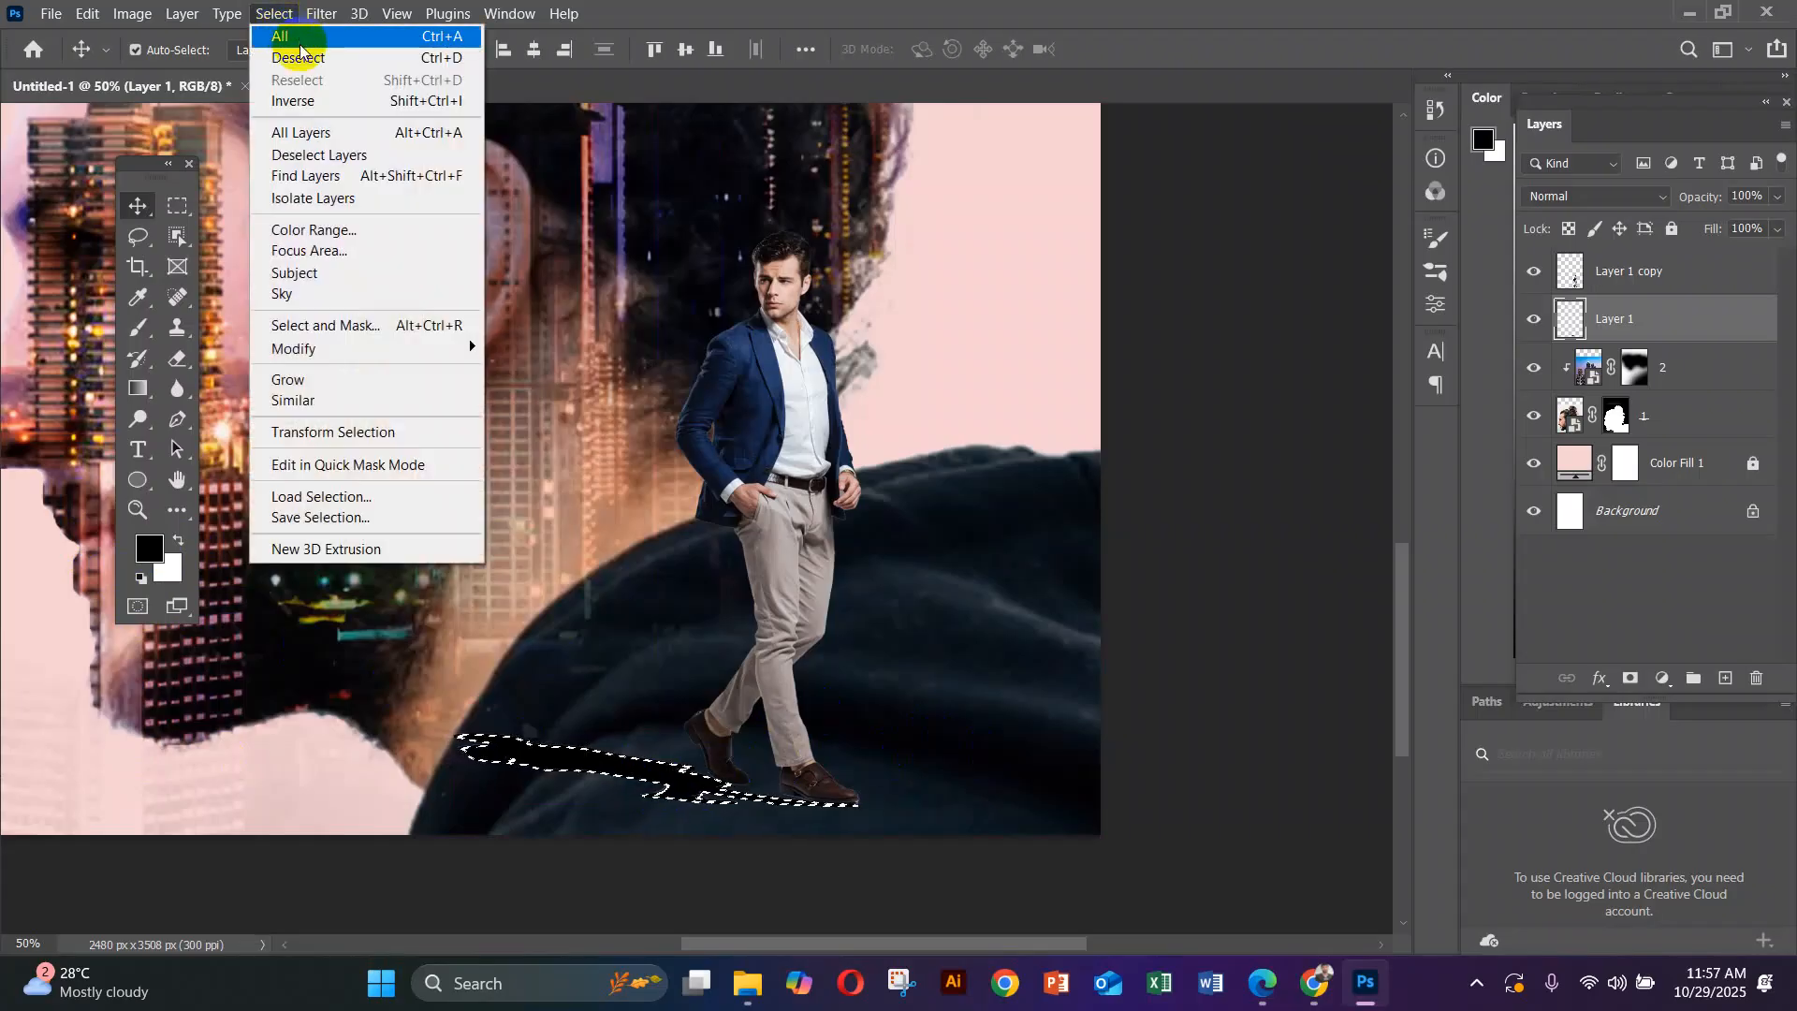
click(419, 58)
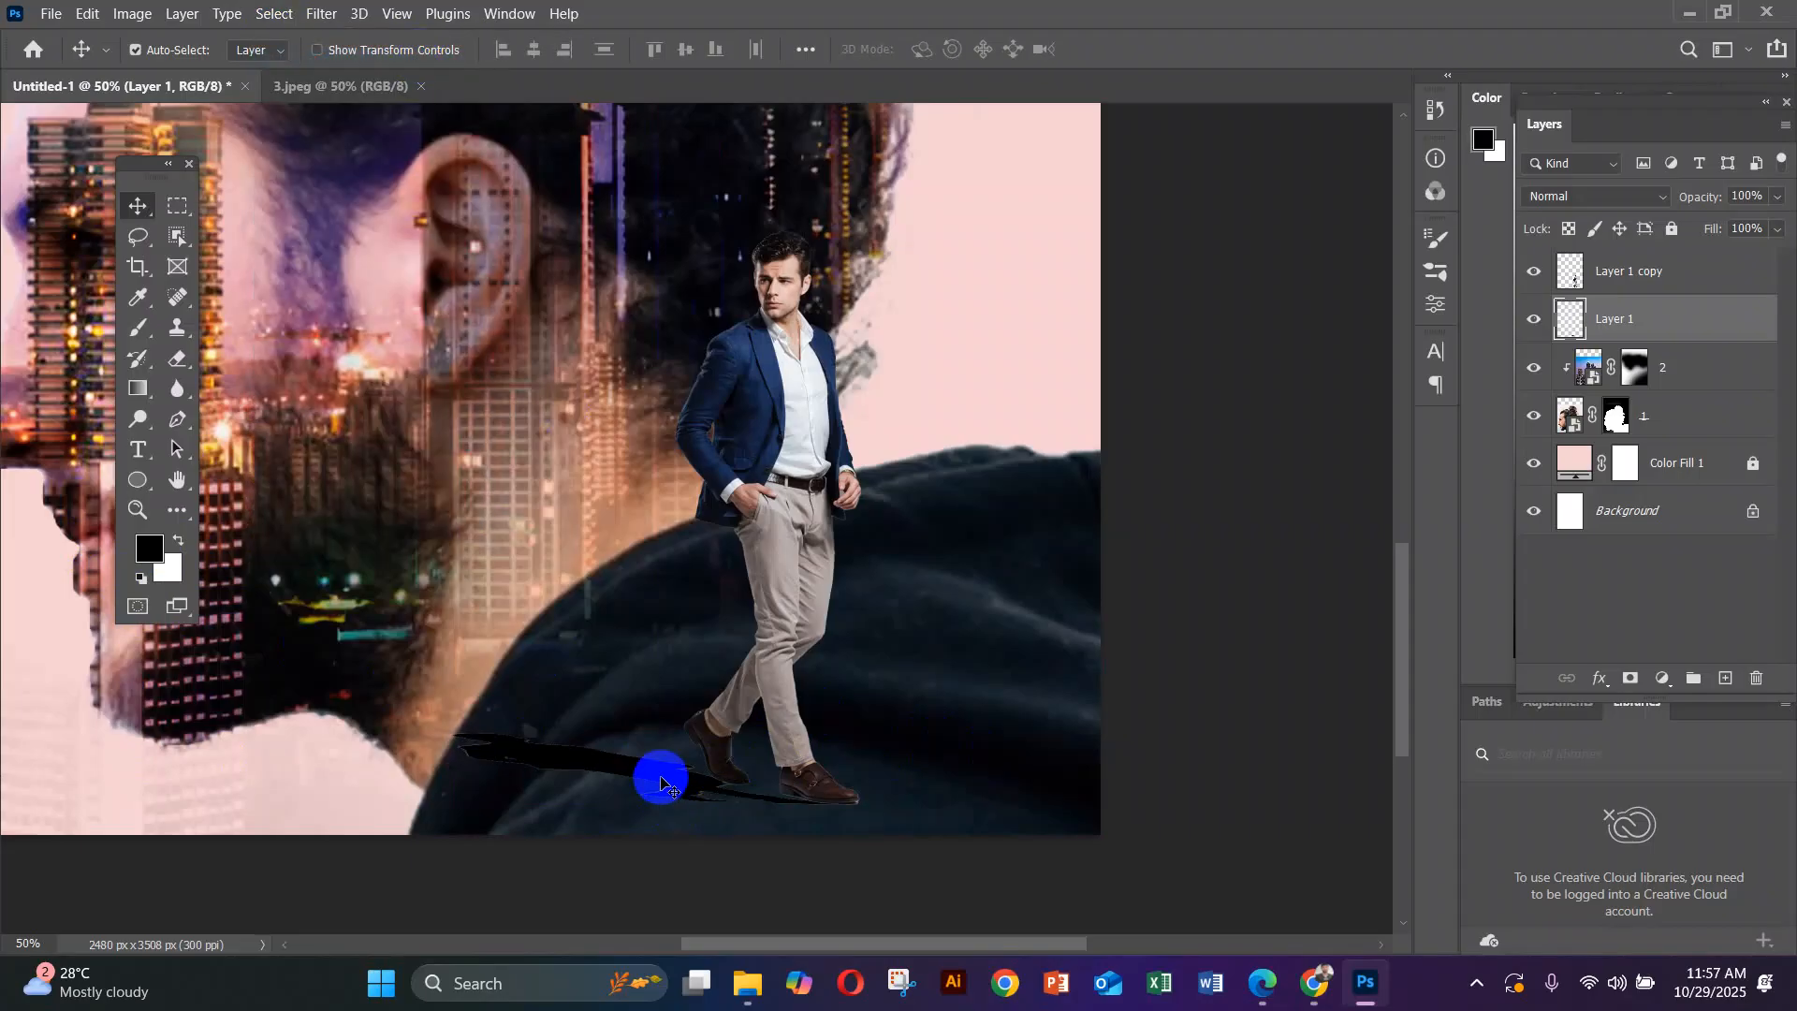
Lower the opacity of the man's shadow layer to 52%
click(1778, 199)
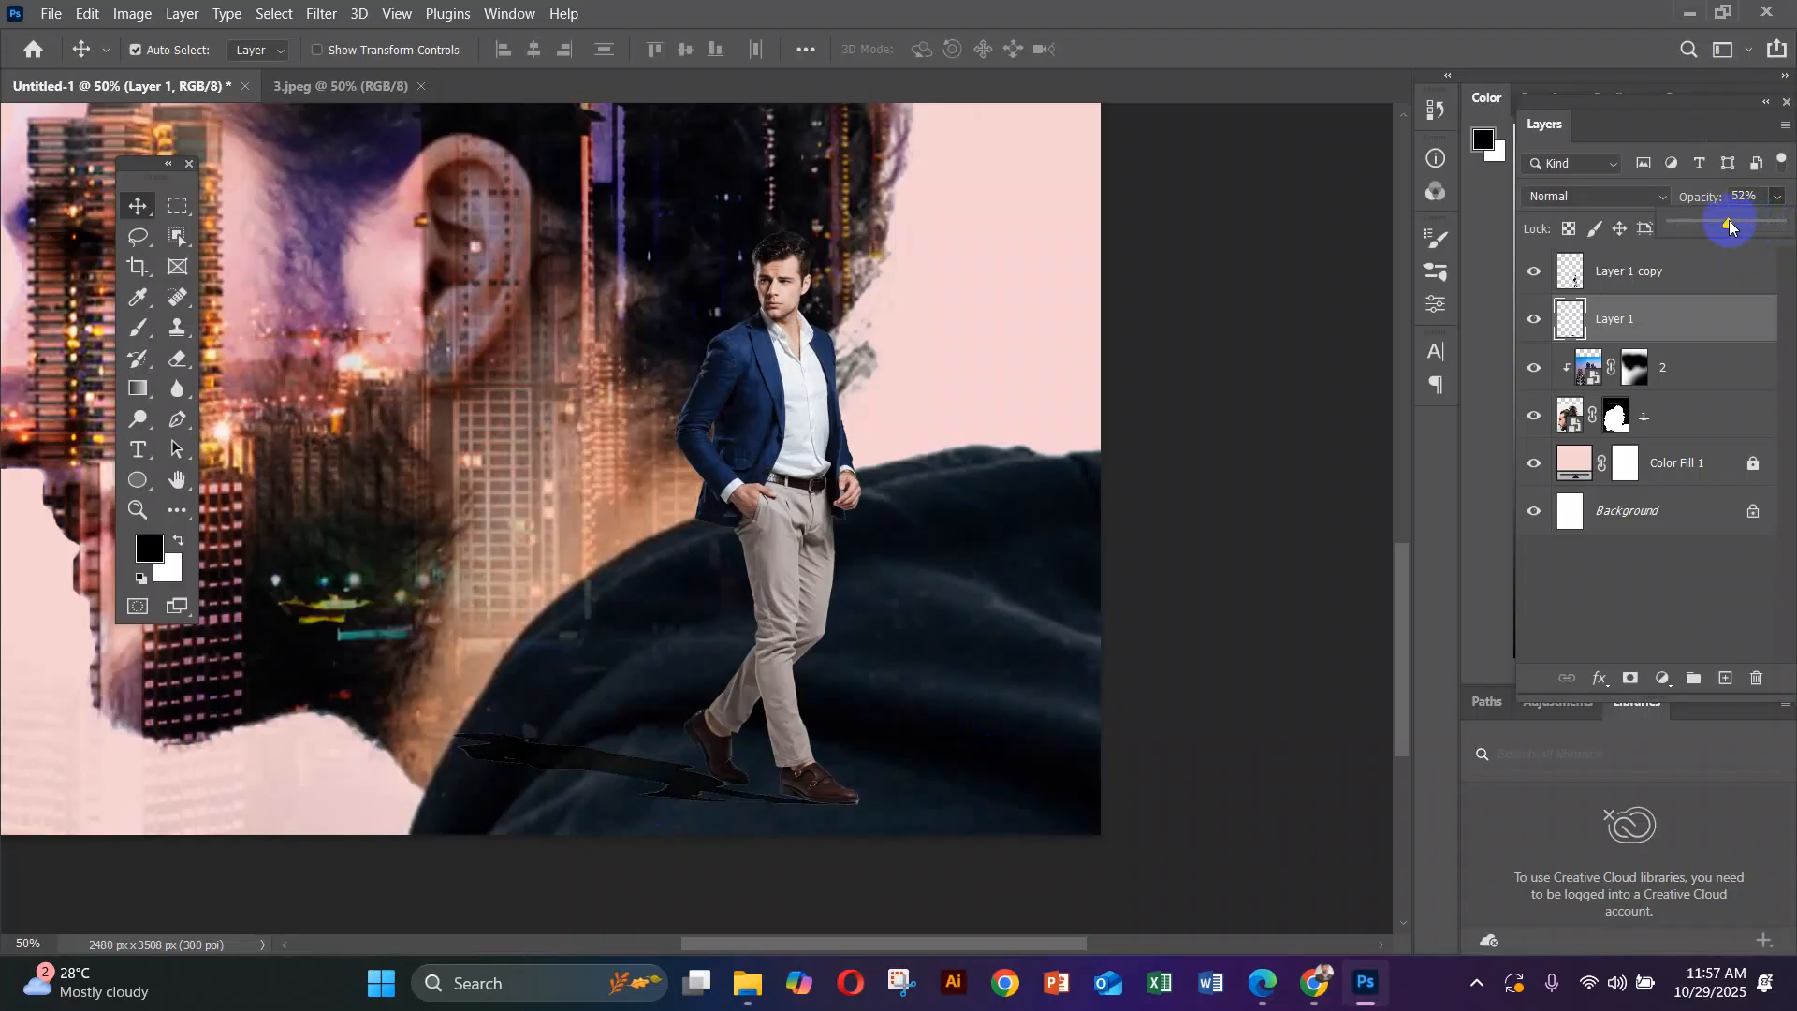
drag(1729, 223, 1729, 221)
Examine the whole collage, checking the cityscape blend on the face and the standing man with his shadow
scroll(1158, 562, down, 3)
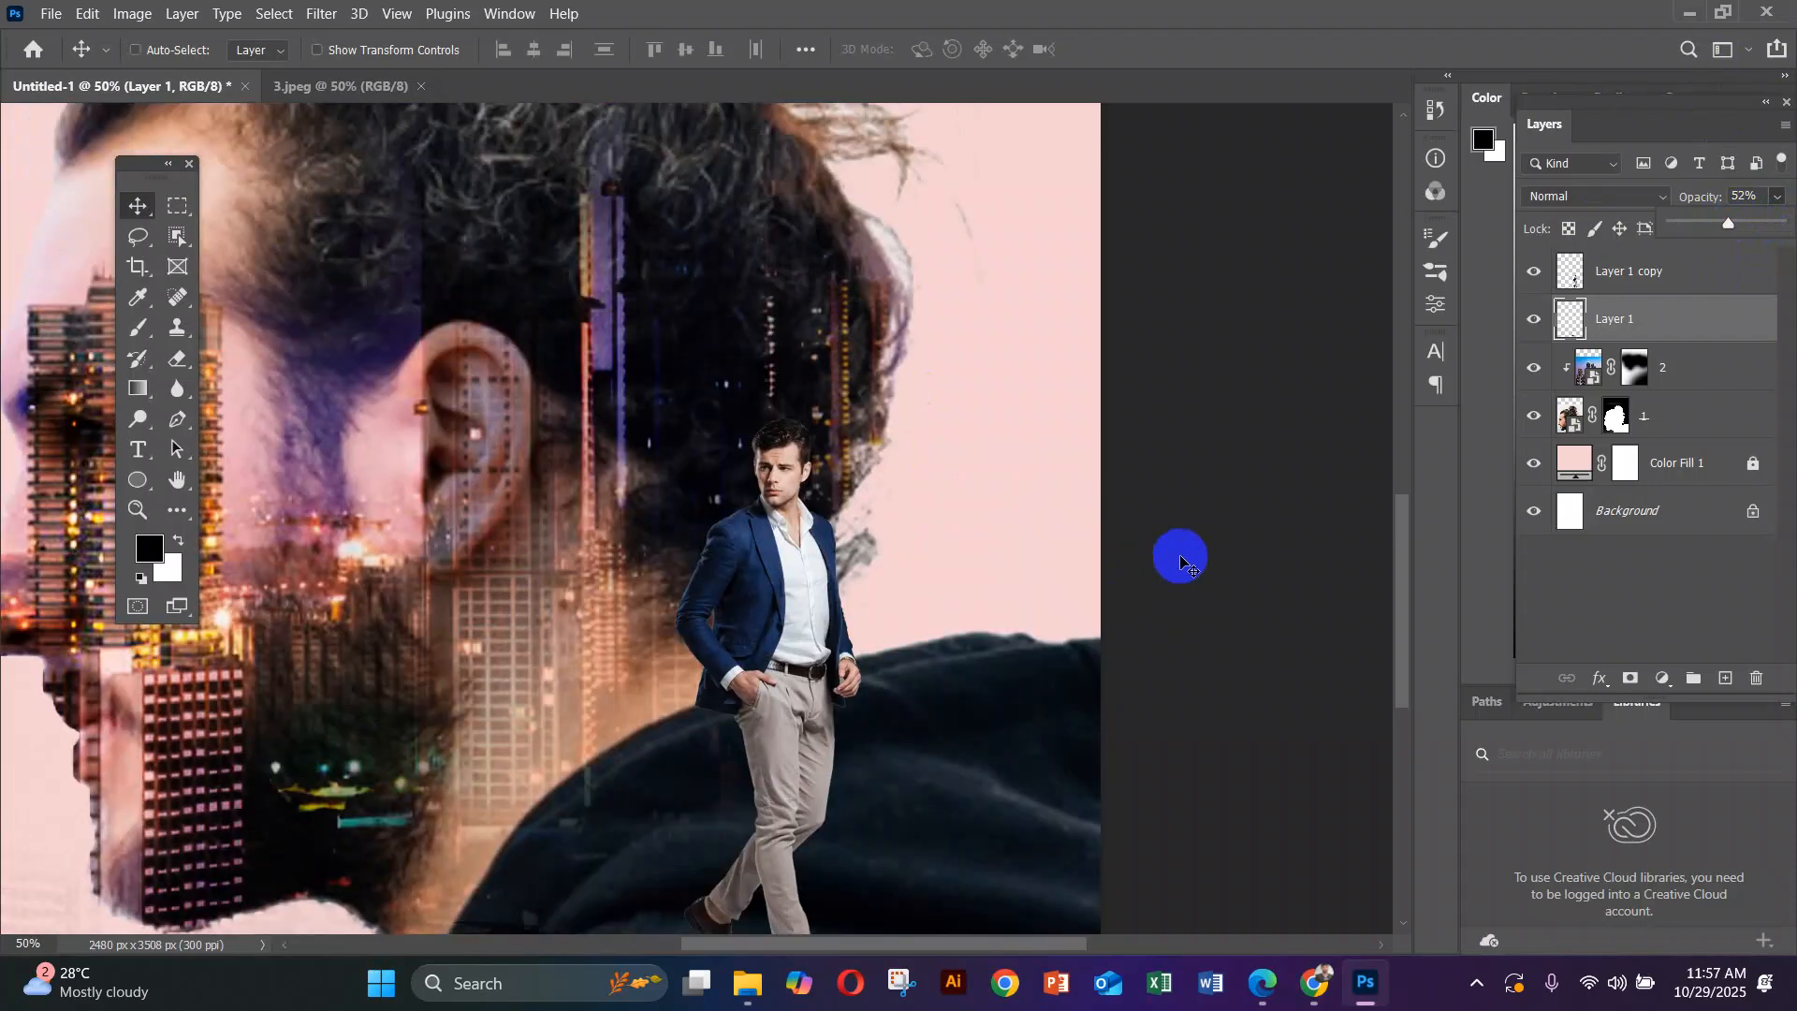
scroll(1181, 559, down, 1)
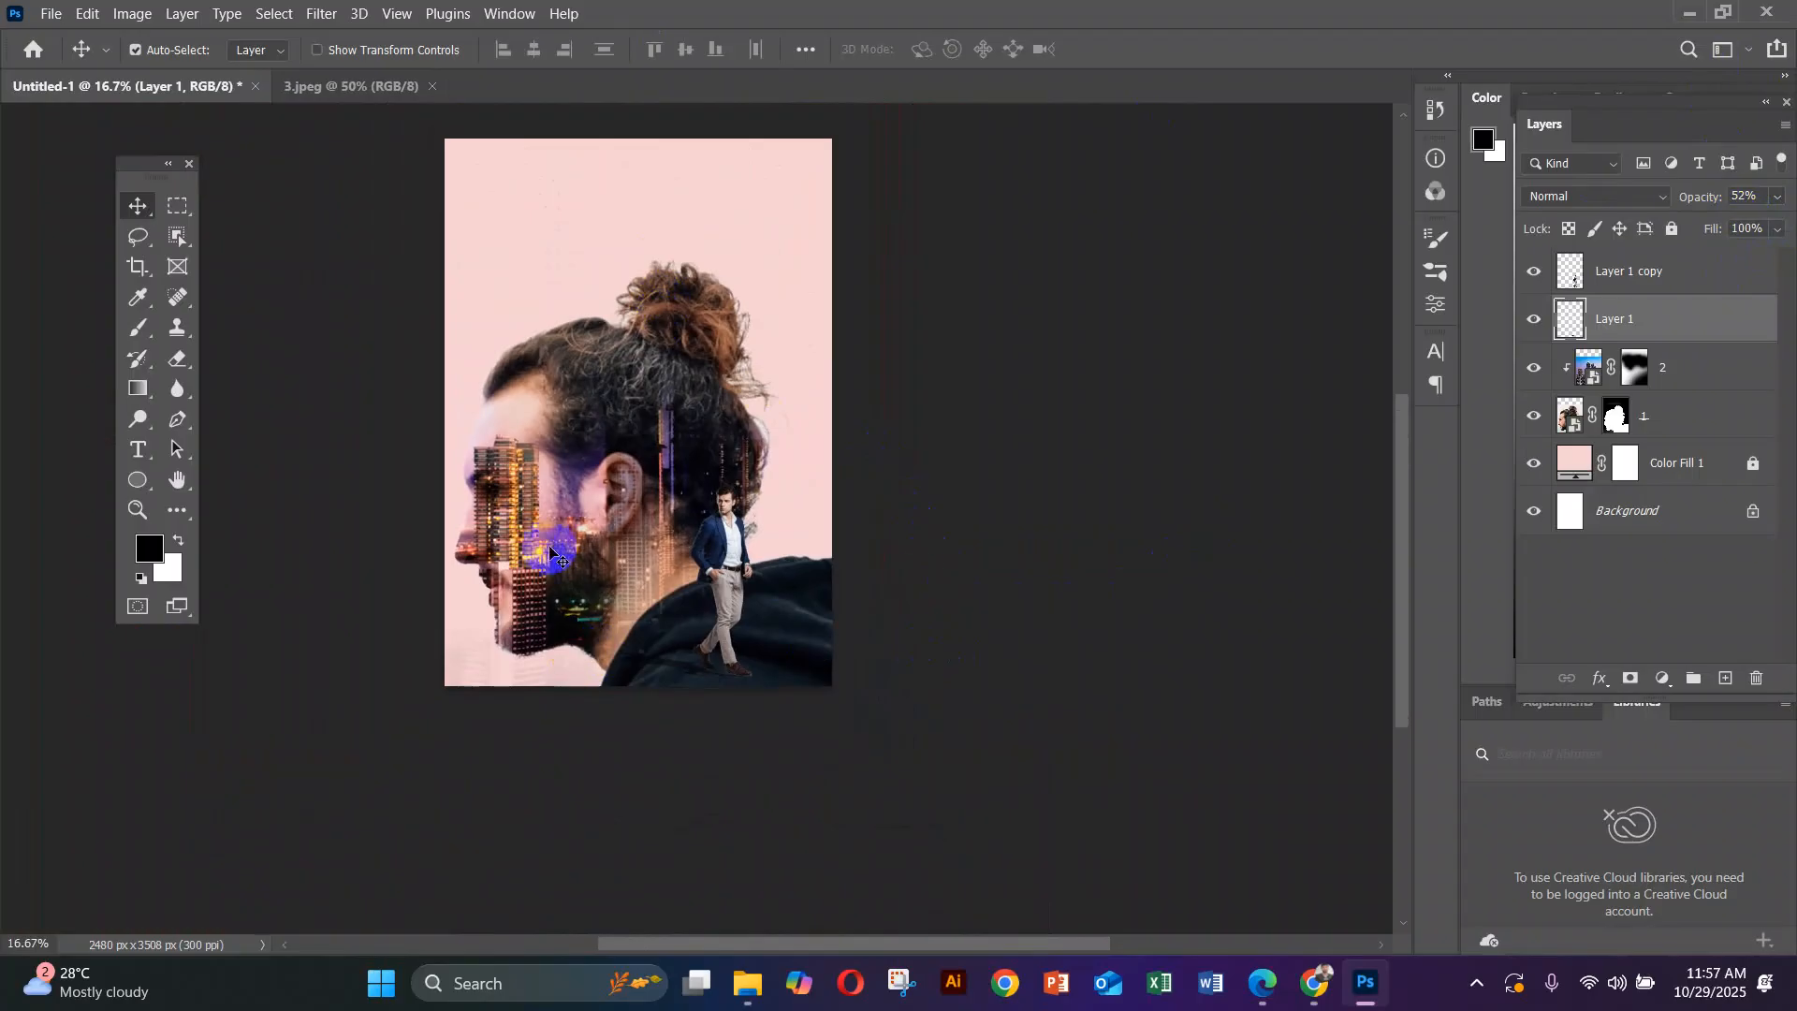
scroll(906, 690, down, 1)
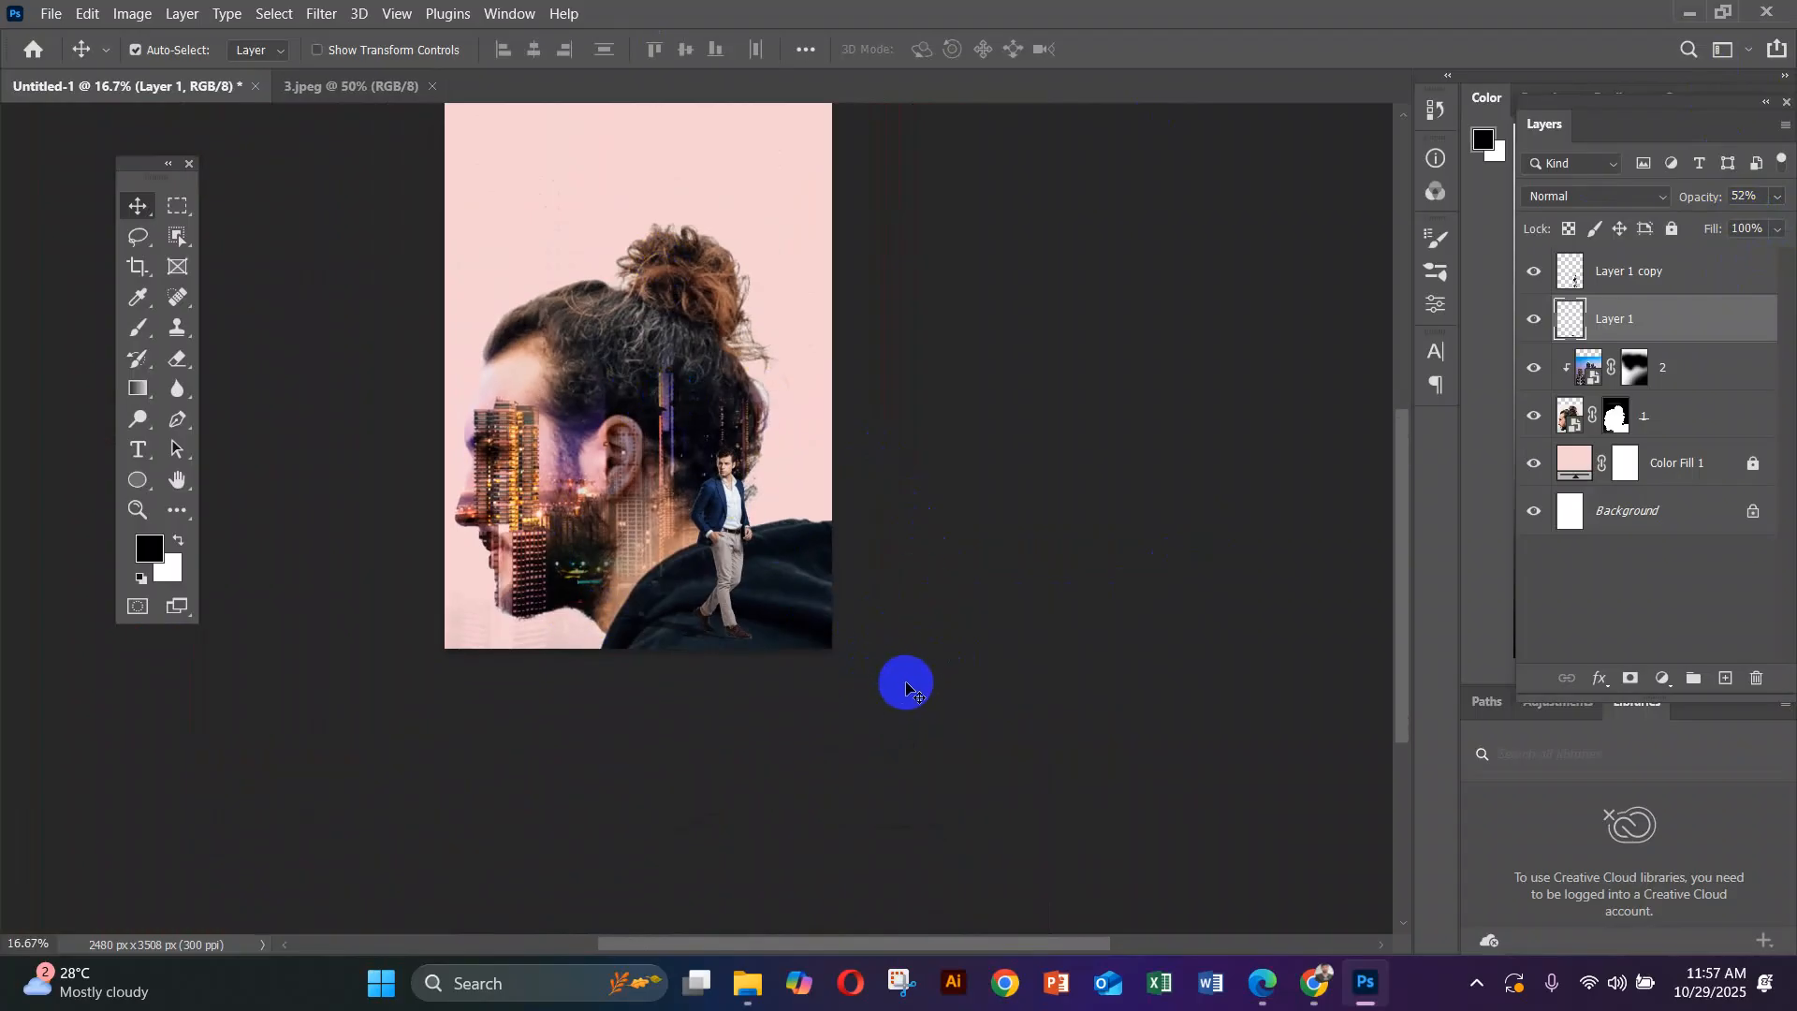
scroll(904, 692, down, 1)
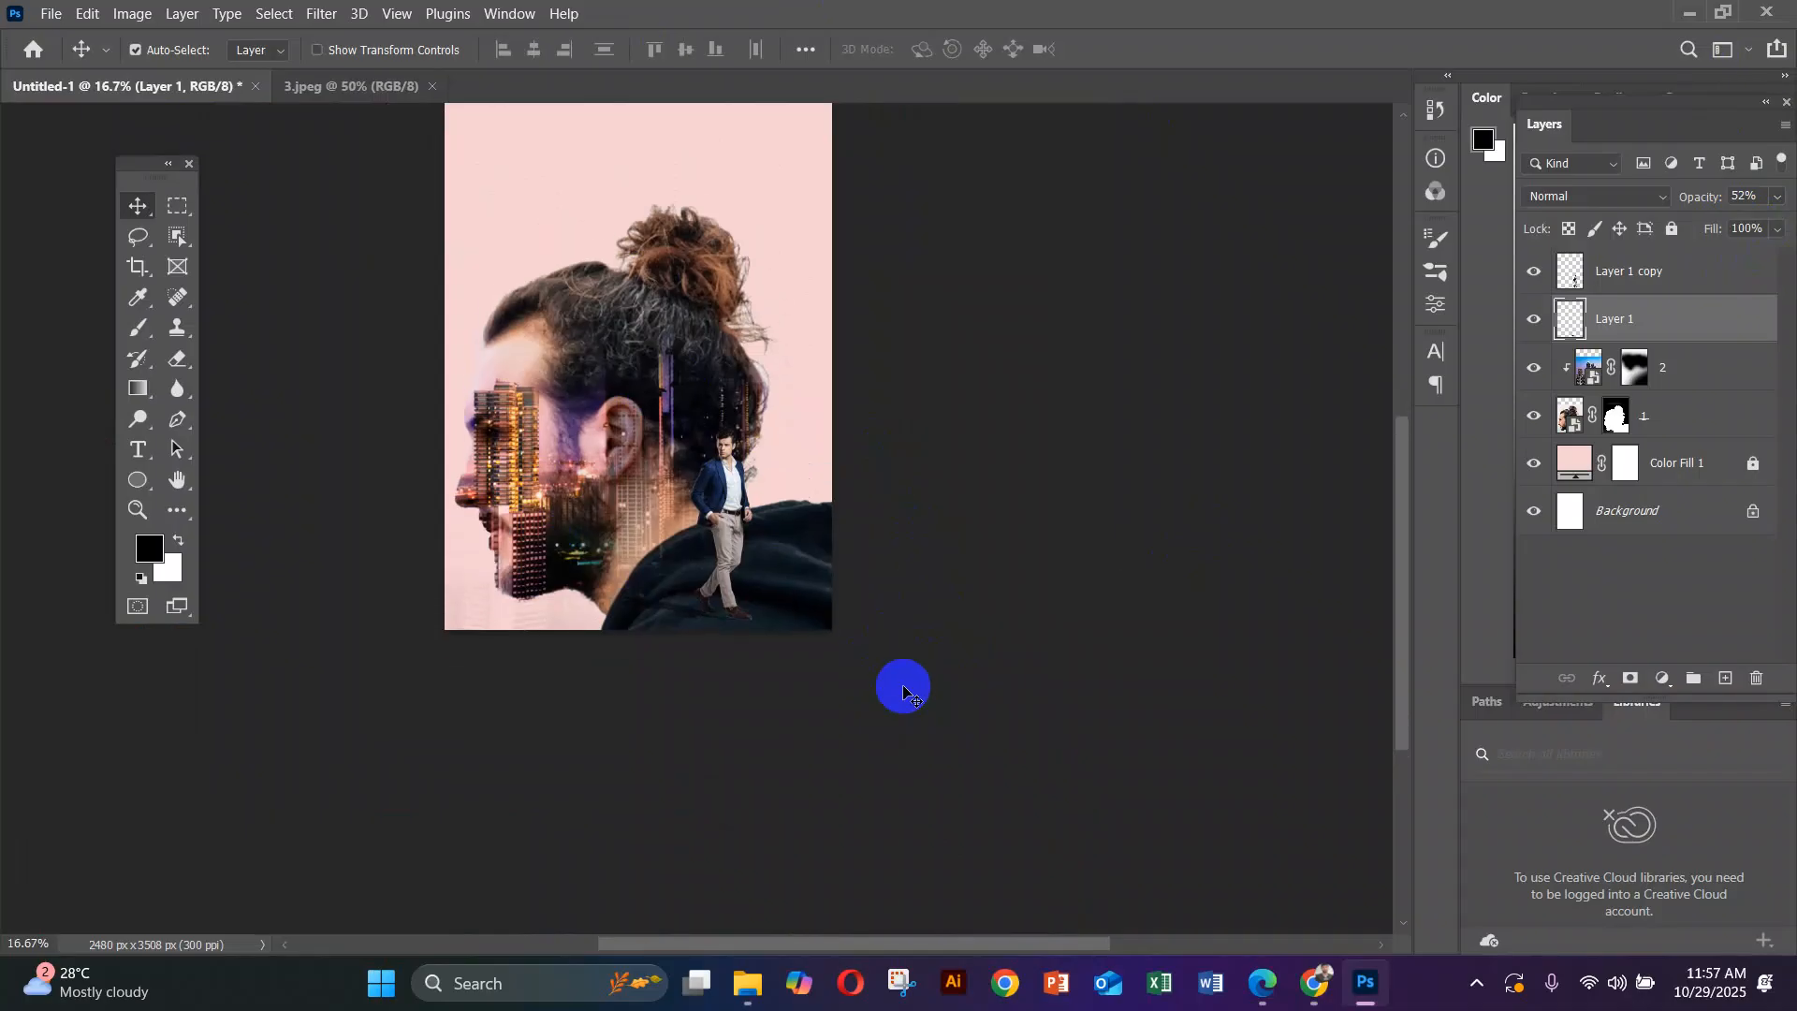
scroll(904, 691, up, 1)
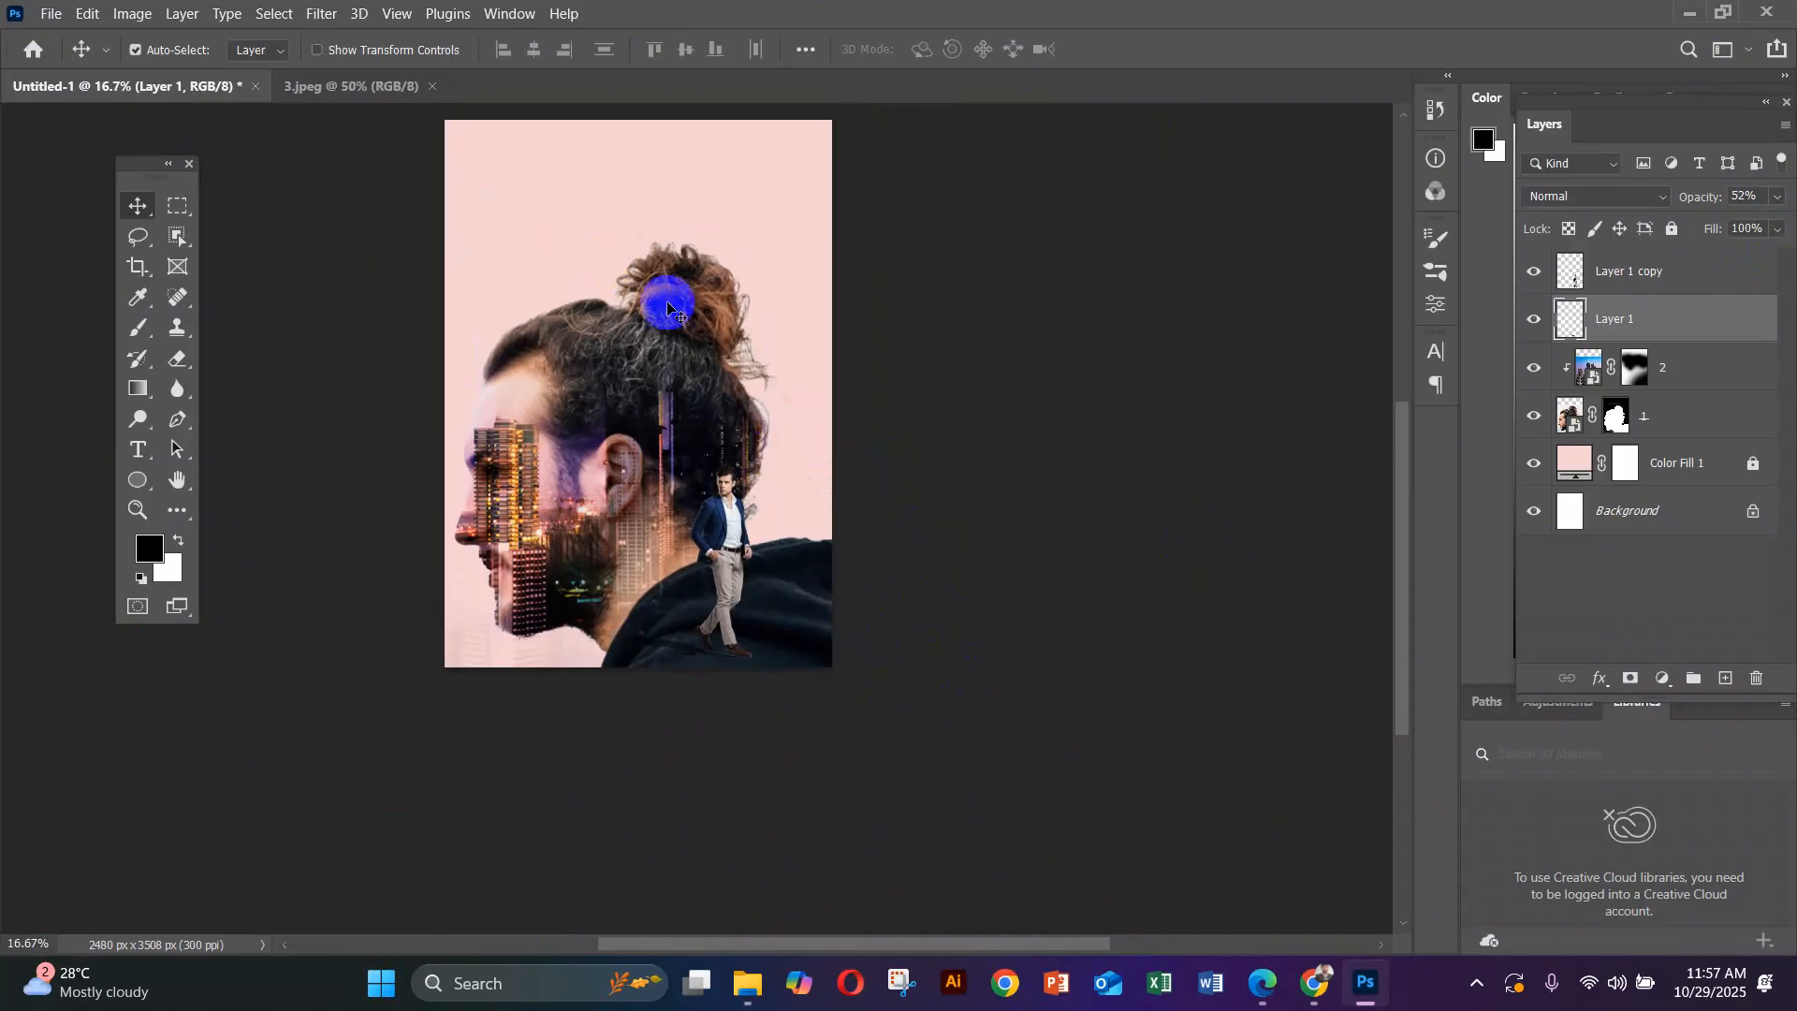
scroll(678, 356, down, 1)
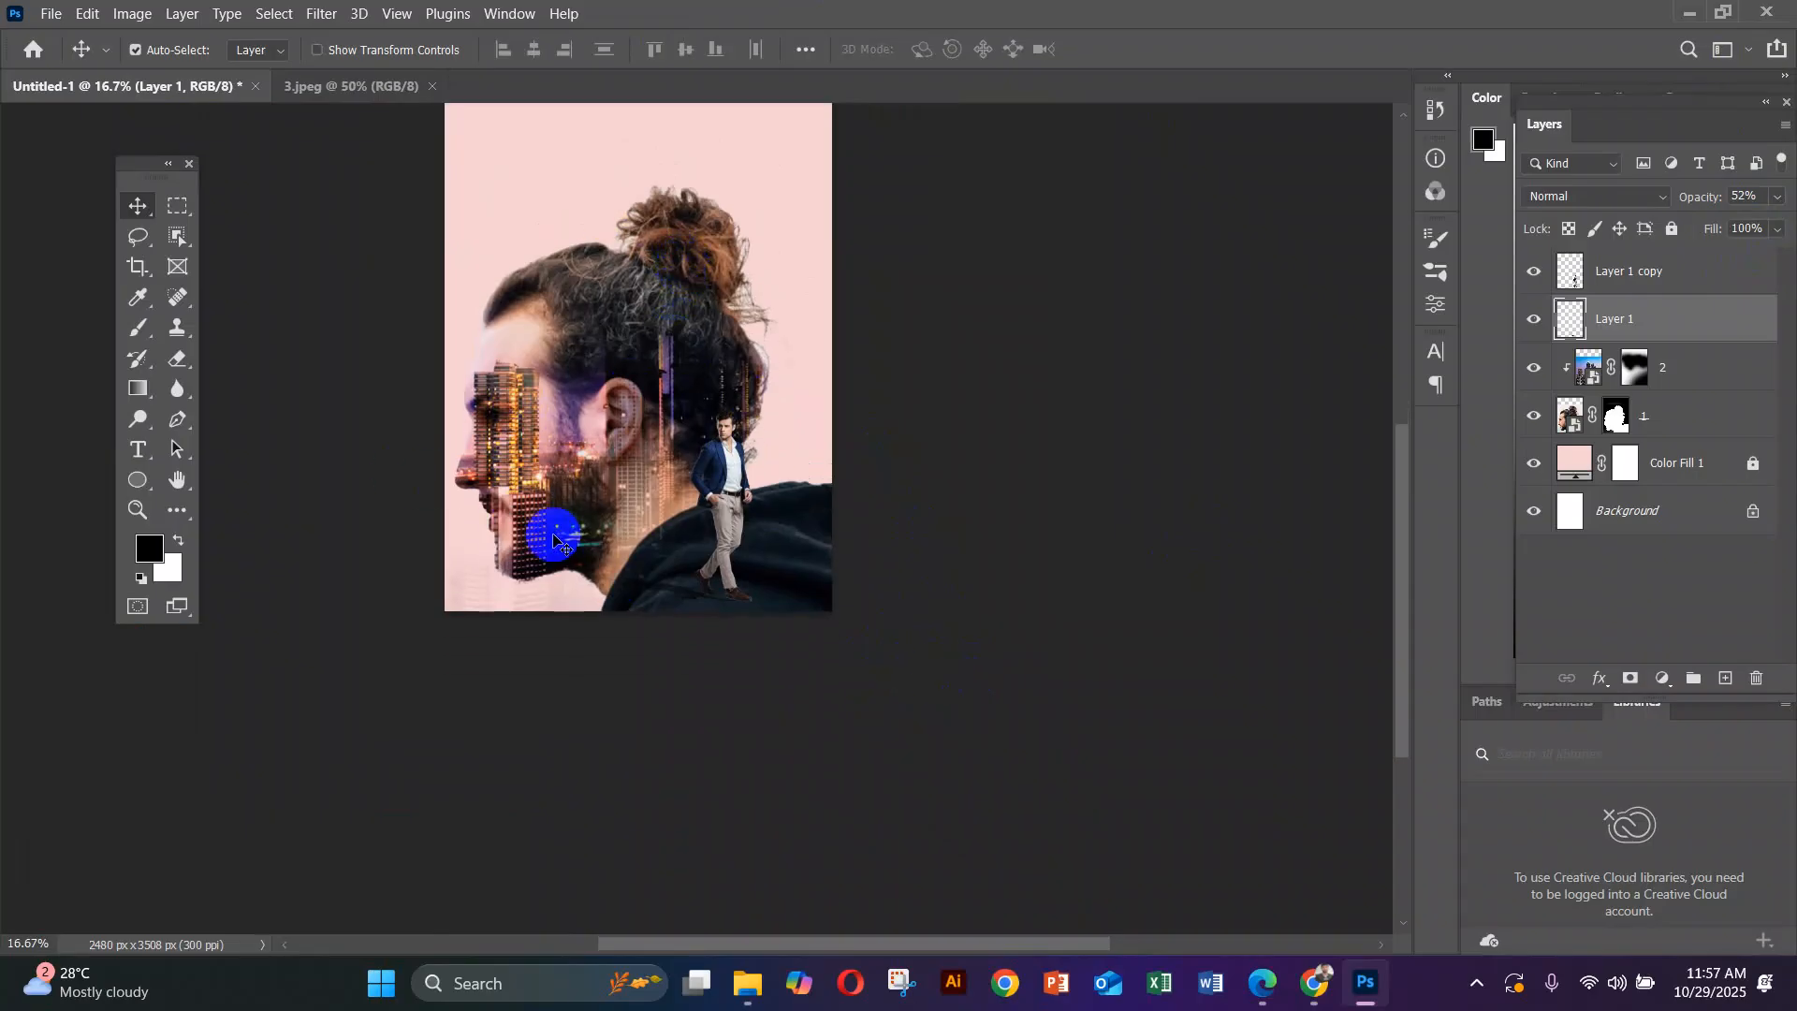
click(496, 539)
drag(496, 524, 518, 524)
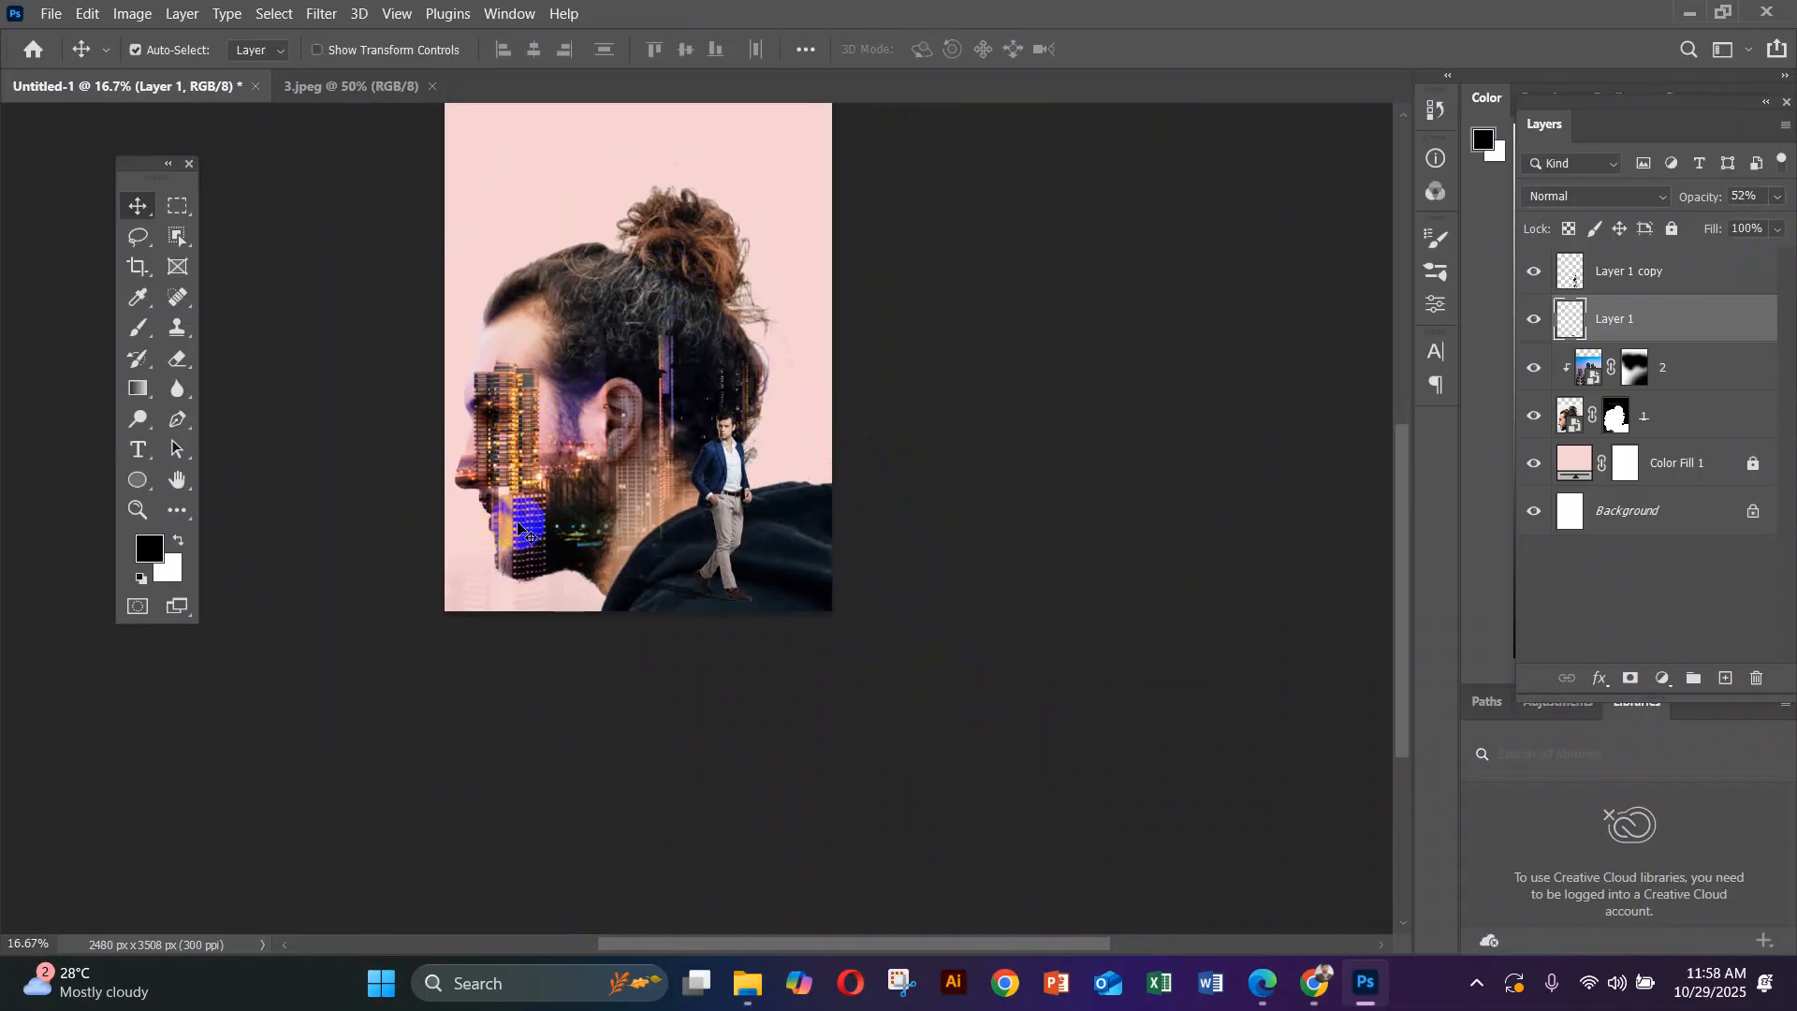